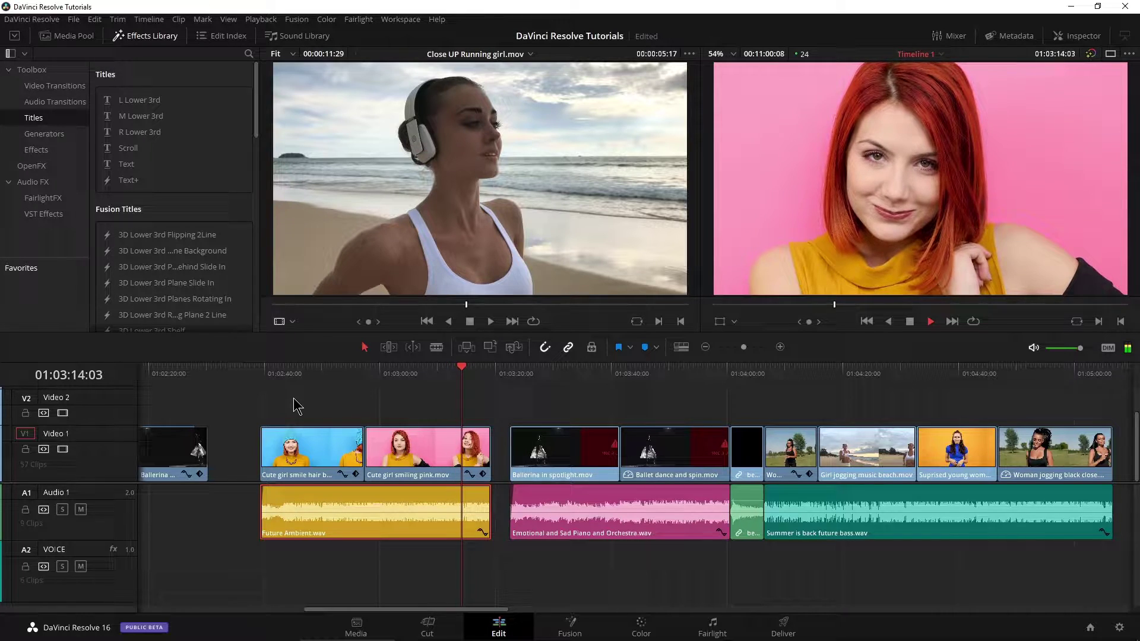
Step: Stop playback and park the playhead at the start of the "Cute girl smile hair blue" clip
key(space)
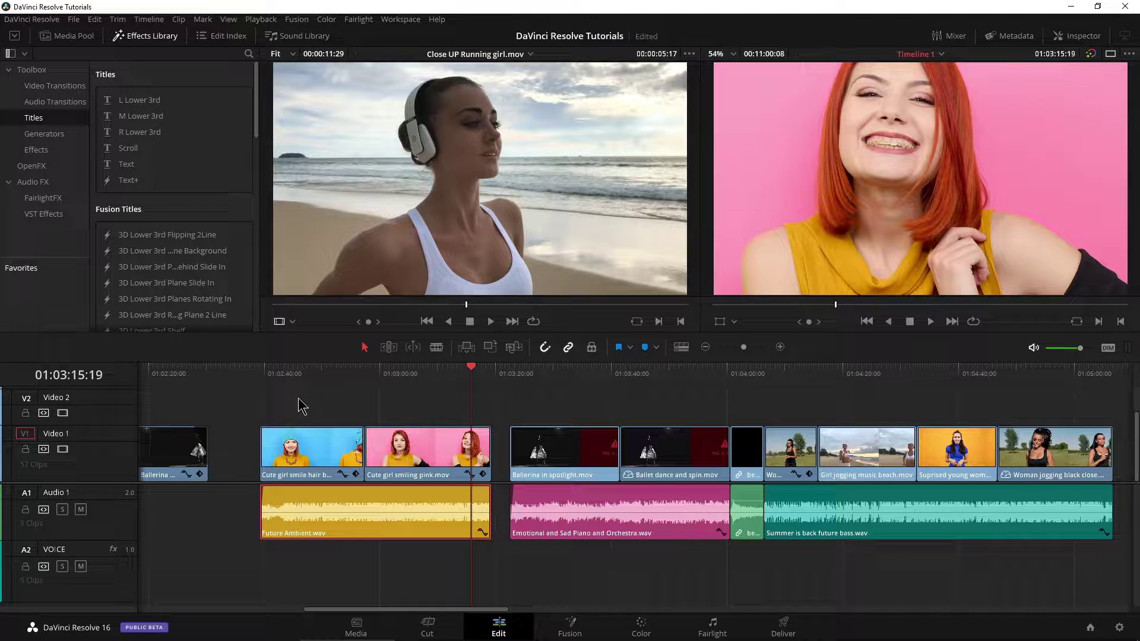
scroll(380, 439, left, 3)
click(471, 369)
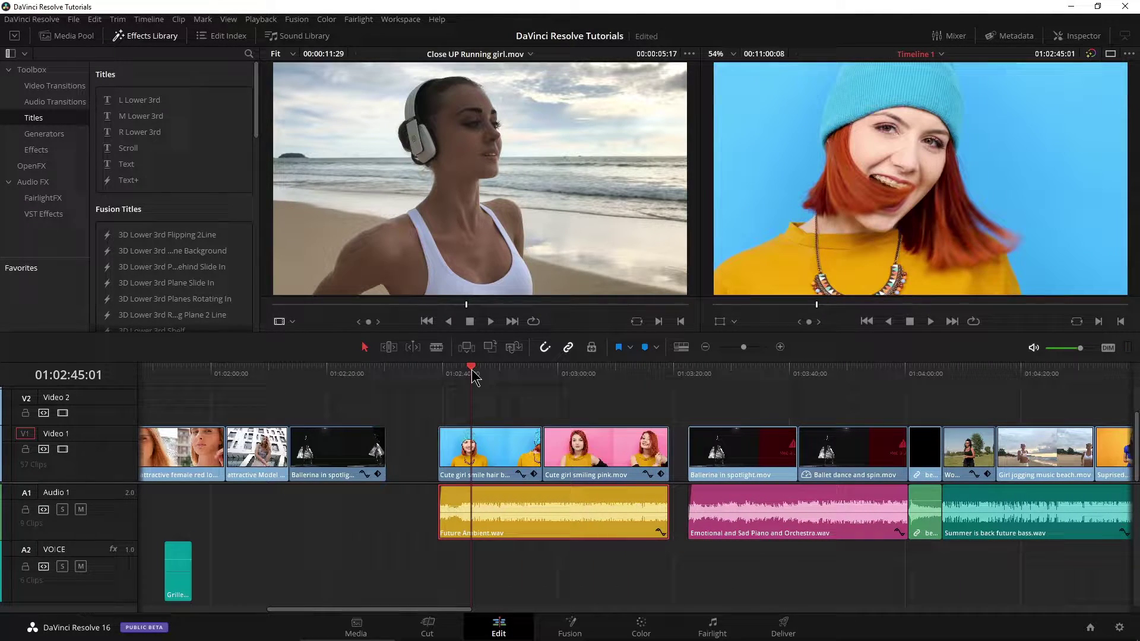
click(560, 373)
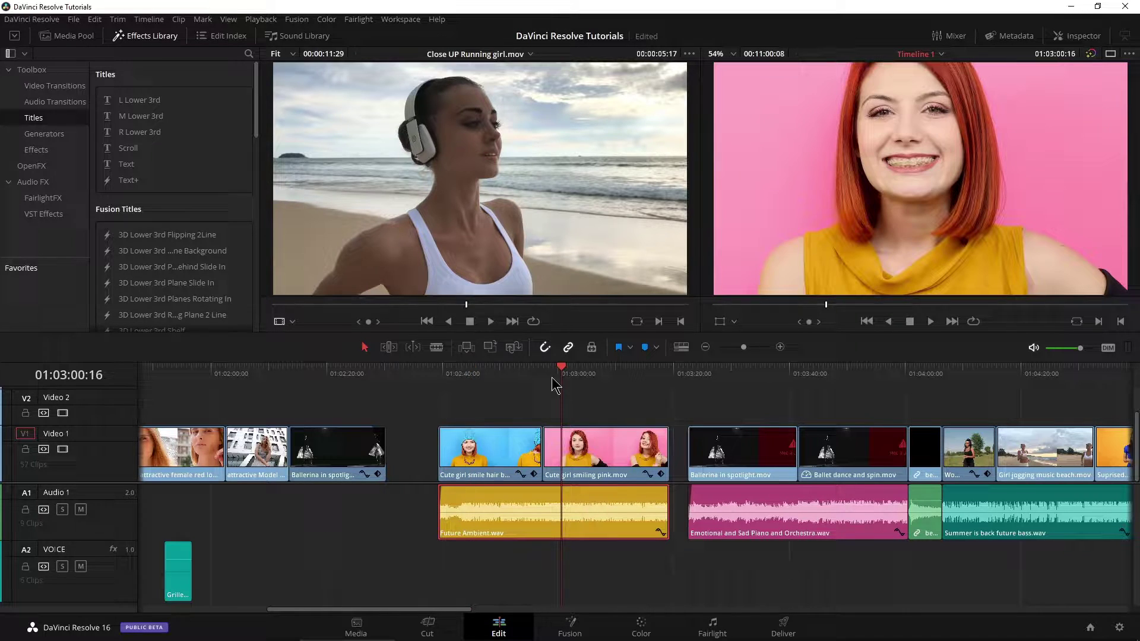
click(449, 375)
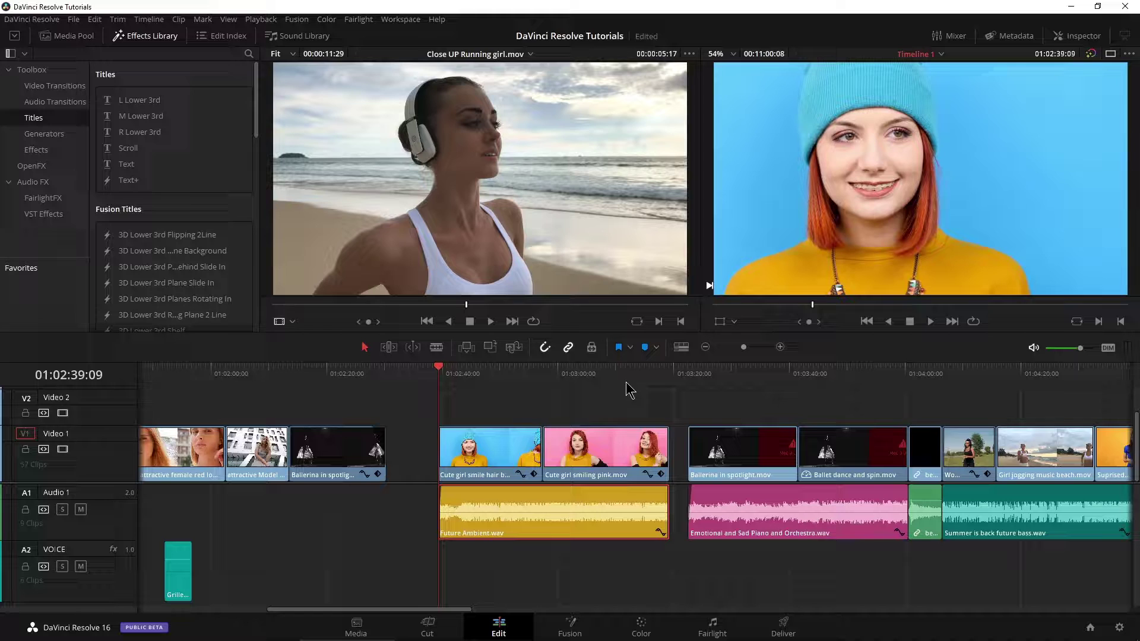
Step: Place an L Lower 3rd title from the Effects Library on Video 2 at the start of the blue-background clip
click(140, 37)
click(139, 37)
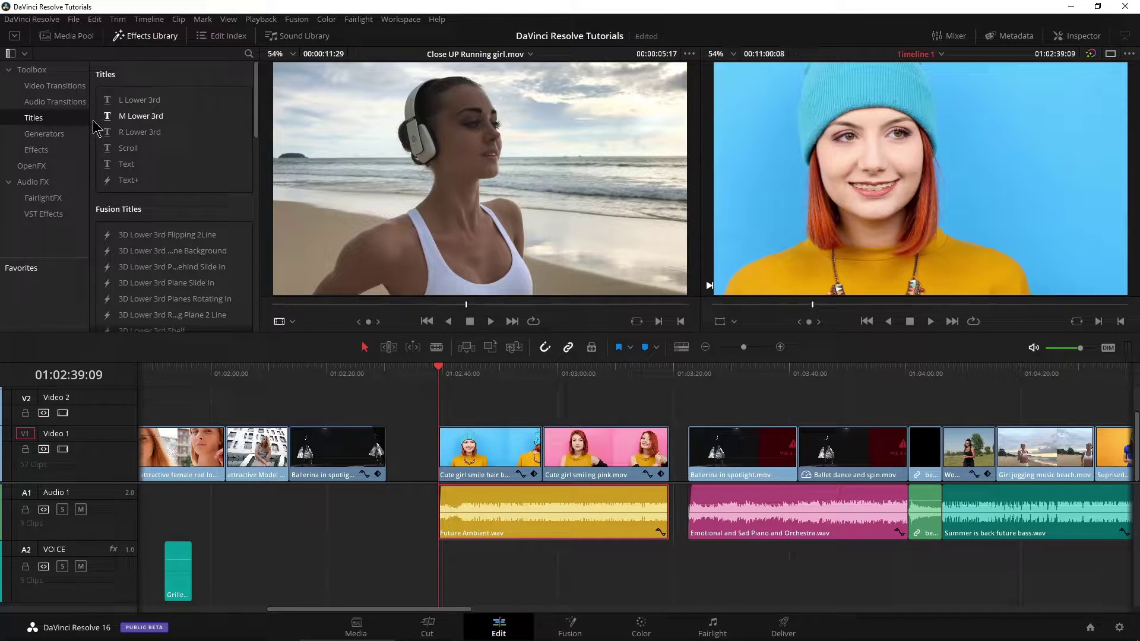
drag(136, 106, 443, 409)
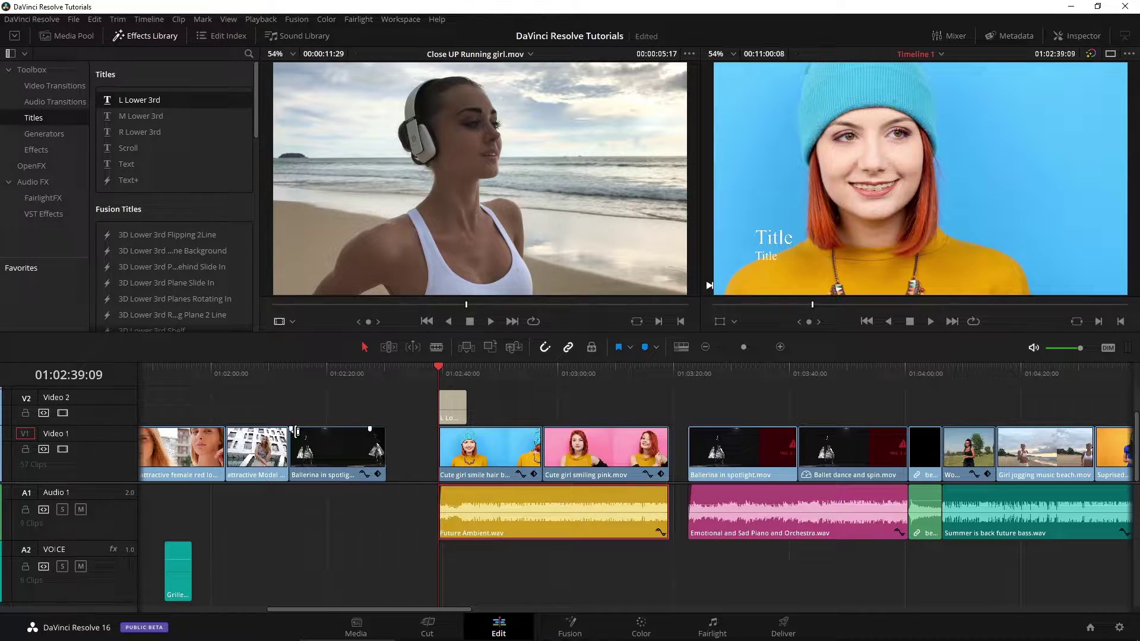
Step: Enlarge the timeline area and lengthen the lower-third title slightly at its end
drag(102, 425, 102, 432)
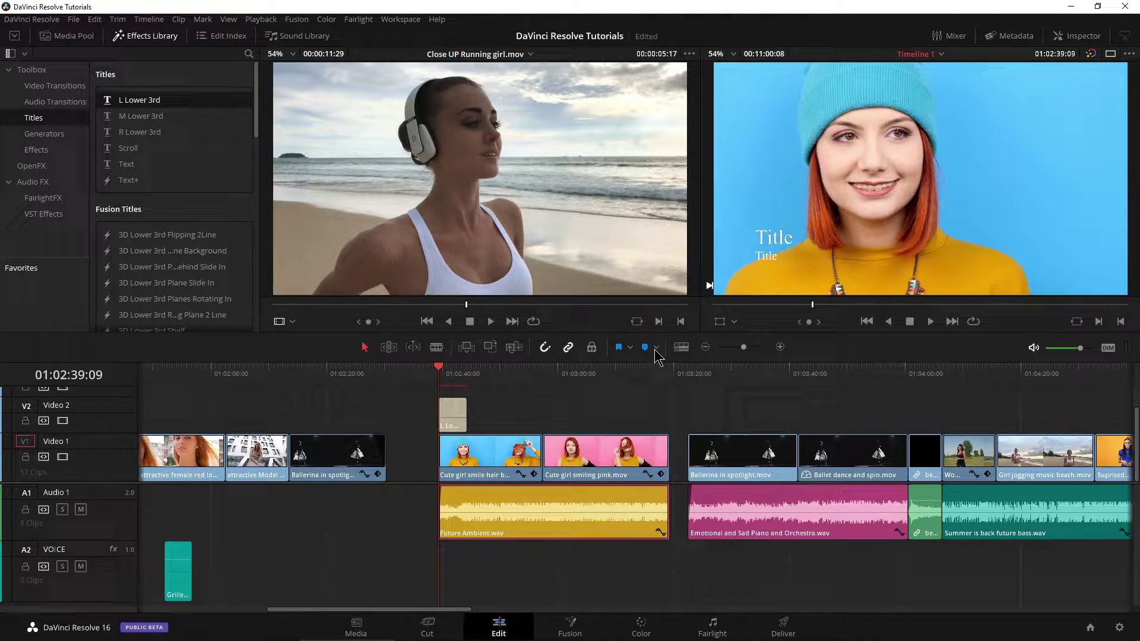
drag(657, 333, 657, 315)
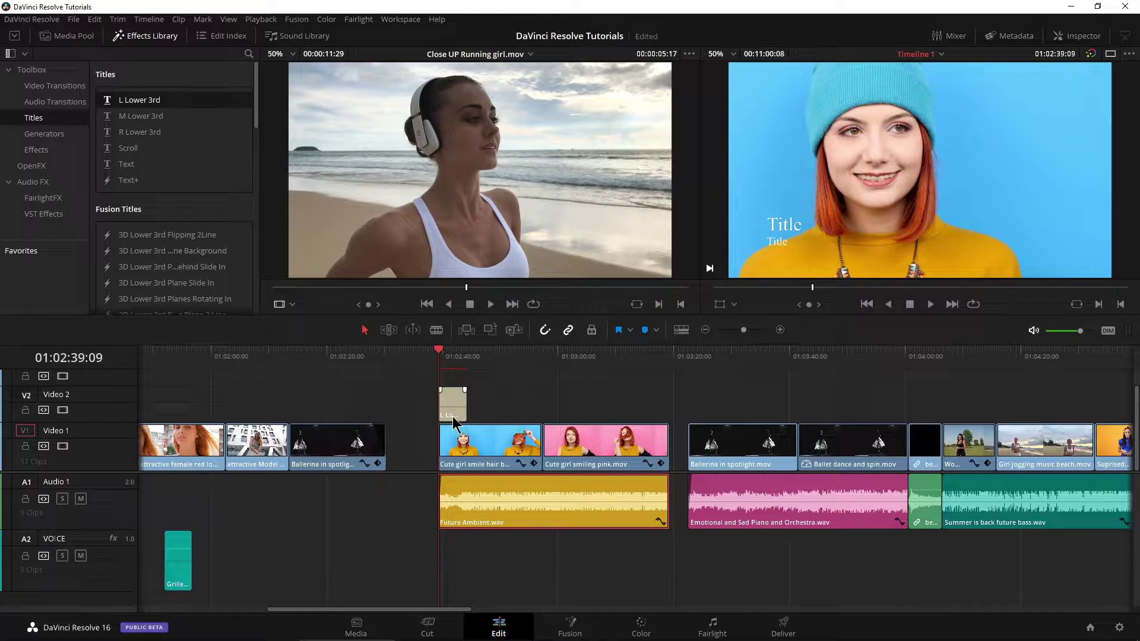
click(467, 402)
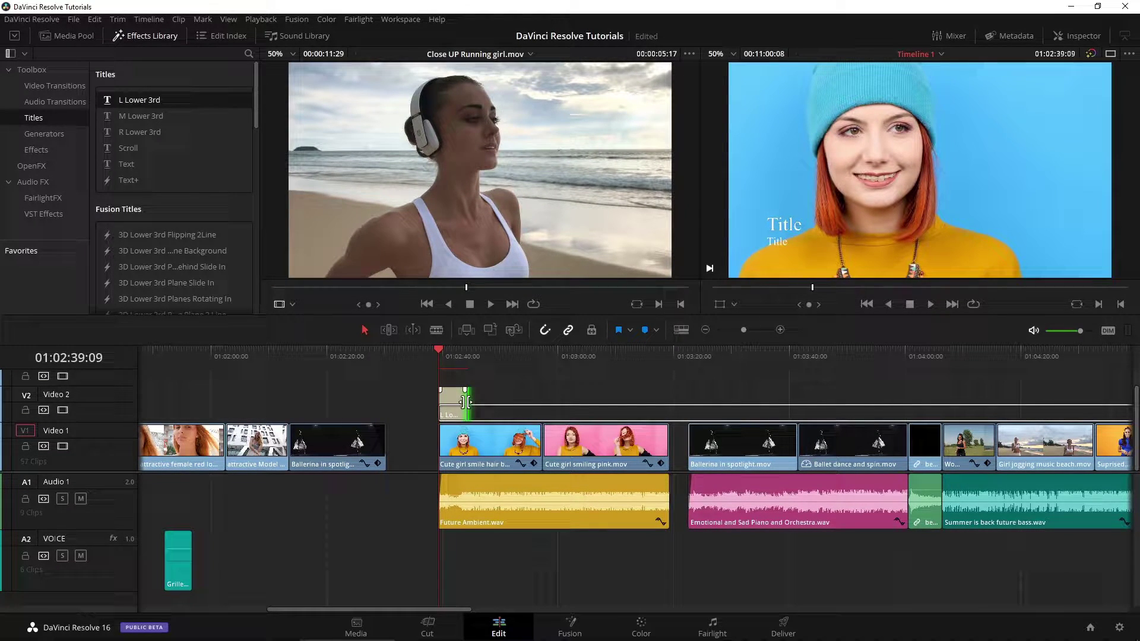
mouse_move(466, 401)
mouse_down()
mouse_move(538, 395)
mouse_move(472, 395)
mouse_up()
Step: Duplicate the title on Video 2 to the start of the pink-background clip and check both copies in the viewer
click(460, 409)
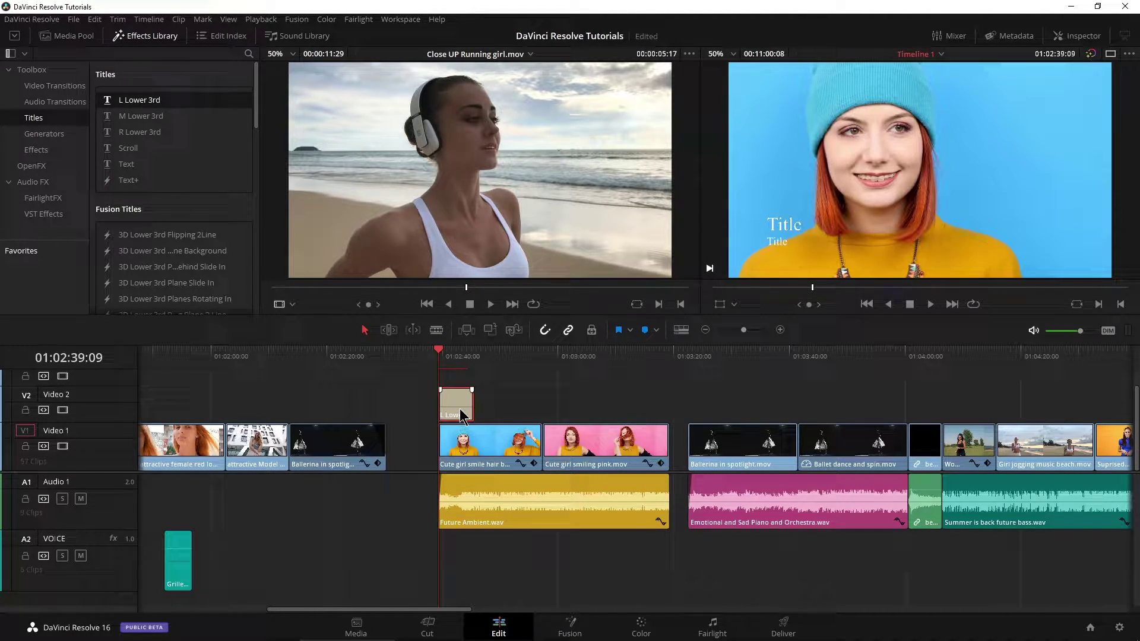
key(alt)
drag(459, 409, 564, 410)
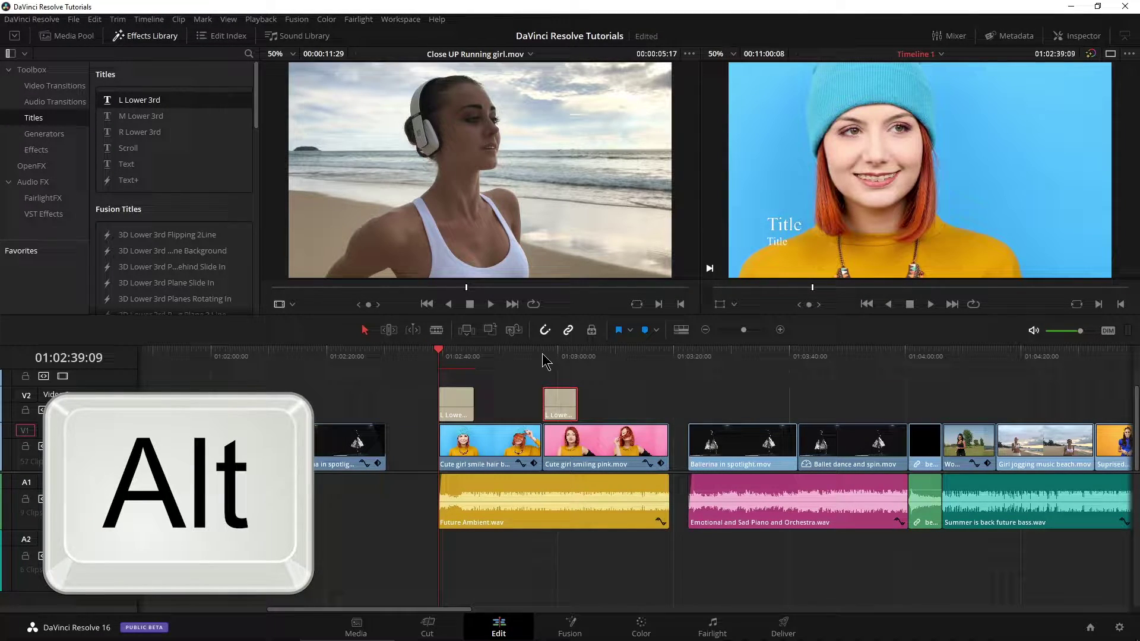
click(555, 359)
click(459, 360)
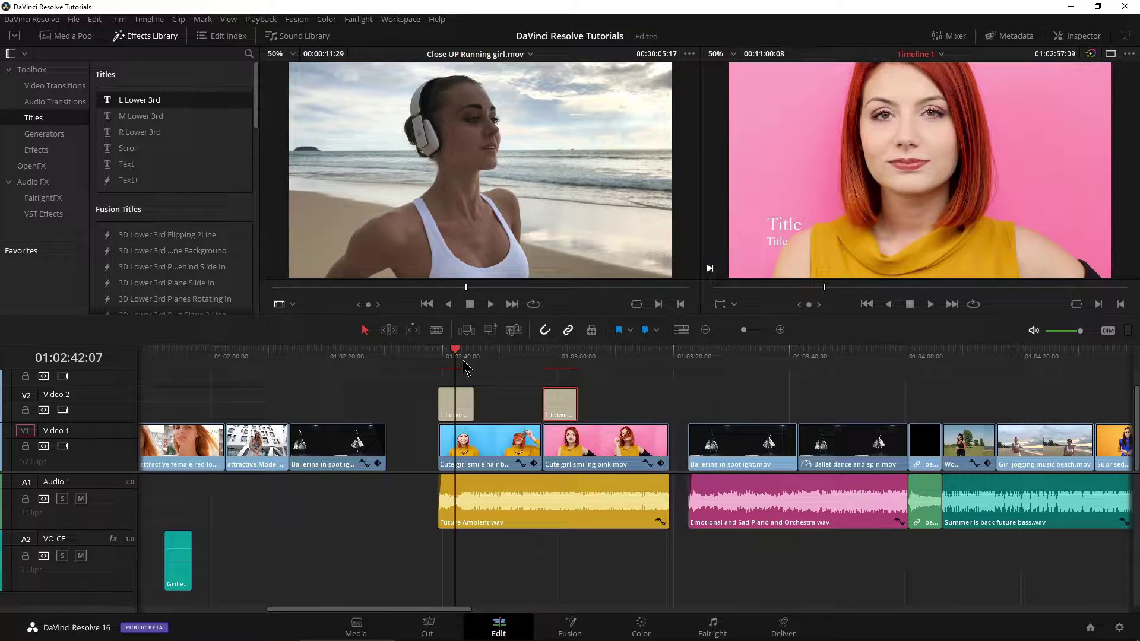
click(558, 361)
click(459, 366)
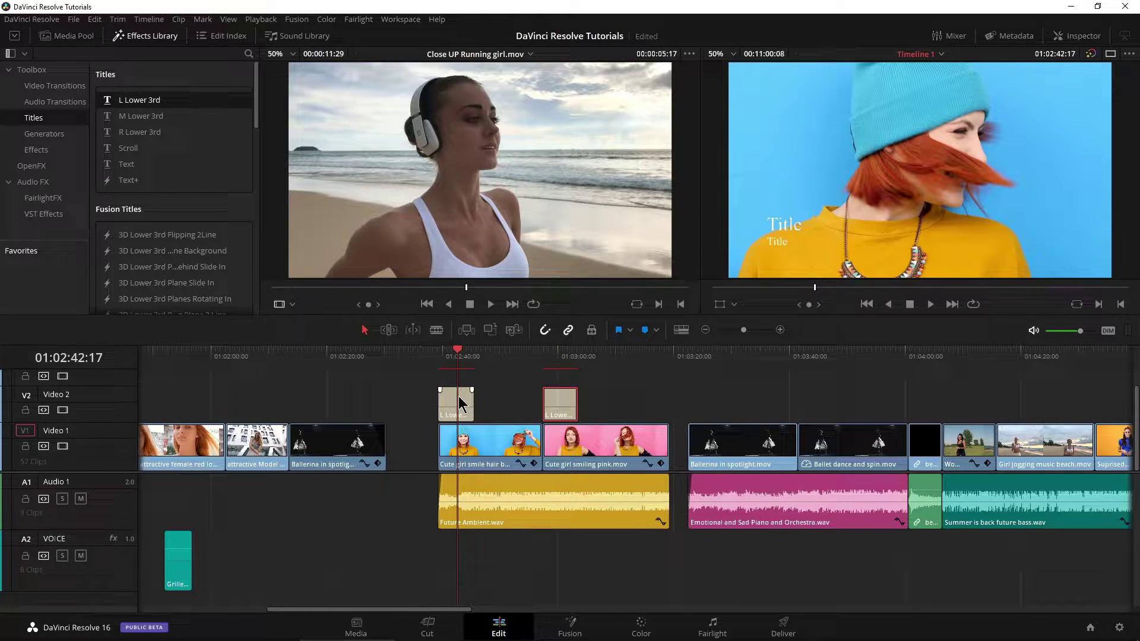
Step: Edit both titles together in the Inspector, entering the model's first name as the first line and "Fashion Model" as the second
click(454, 406)
ctrl+click(569, 416)
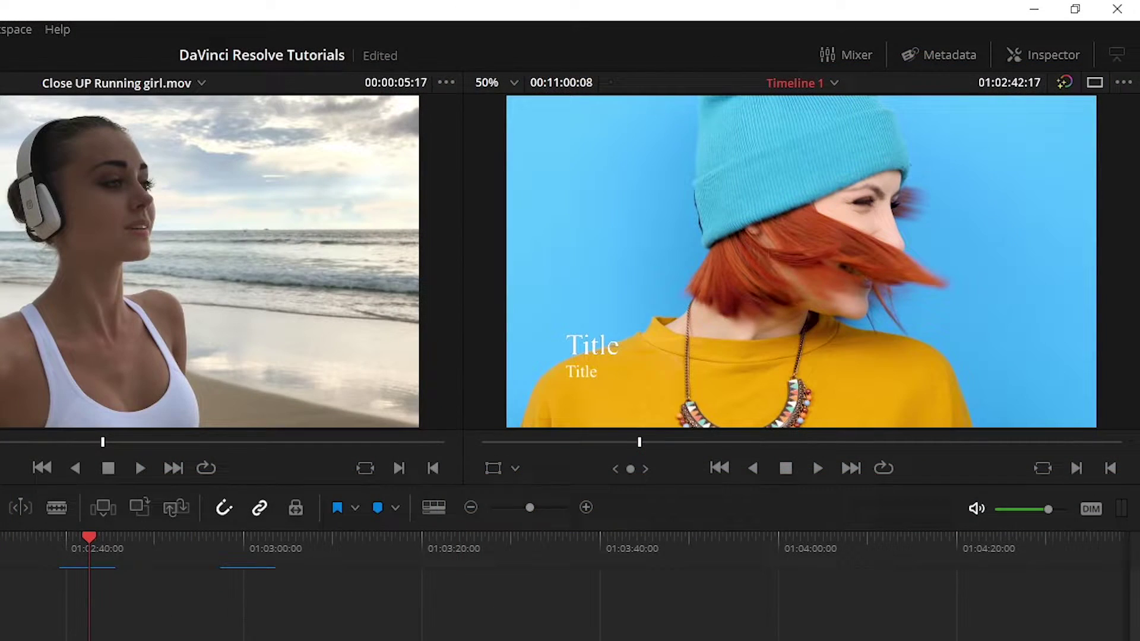
click(1043, 55)
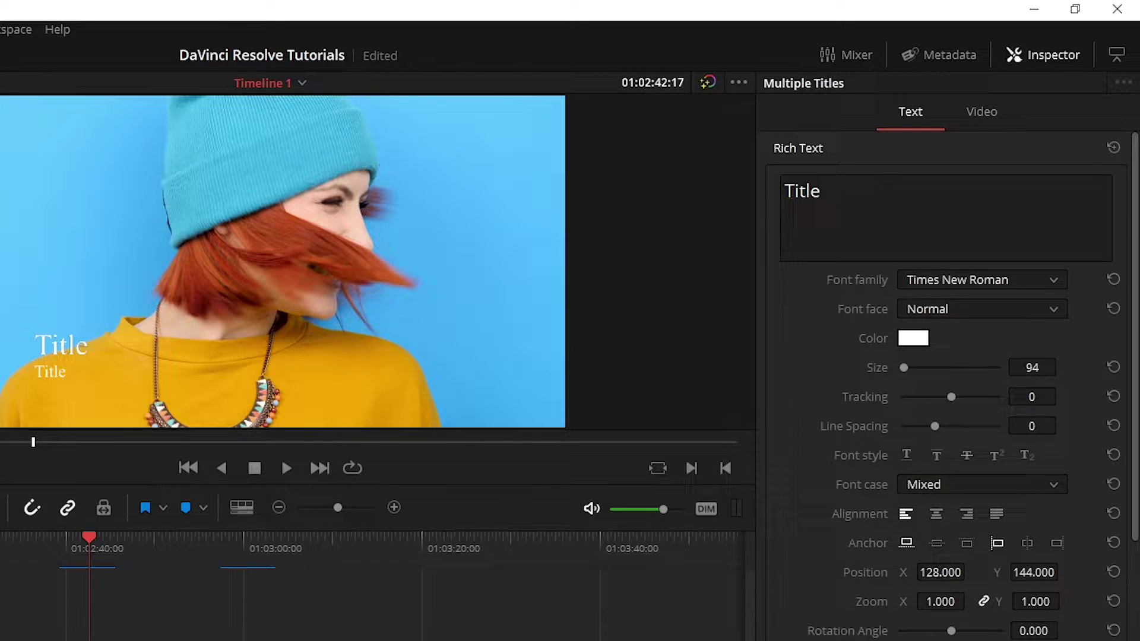
click(901, 230)
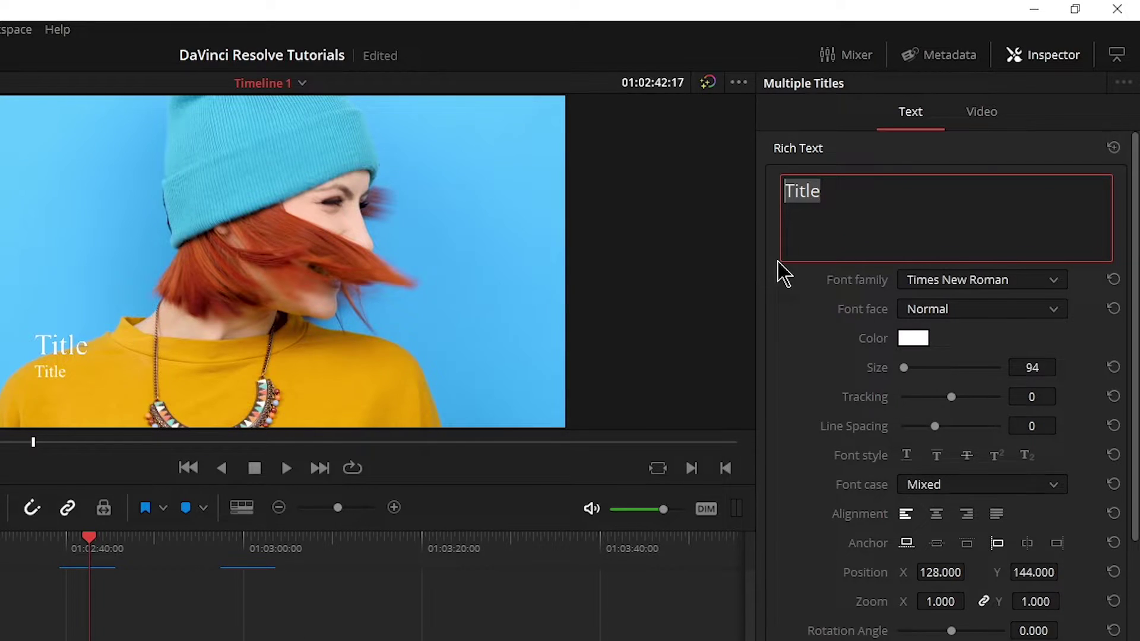
text(Annya)
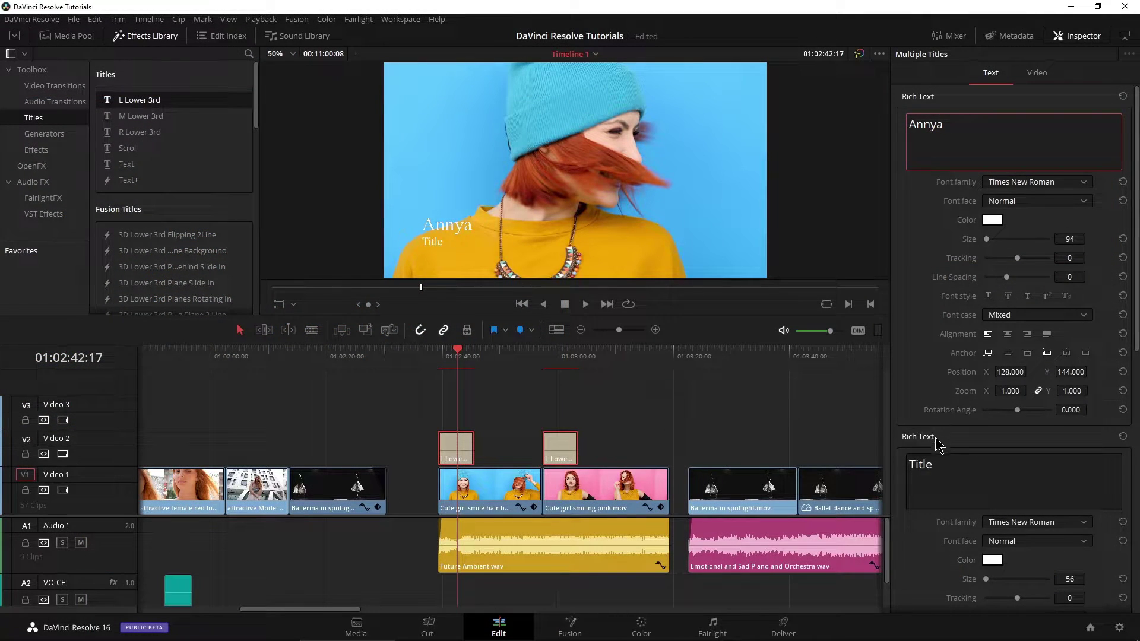
key(Tab)
text(Fas)
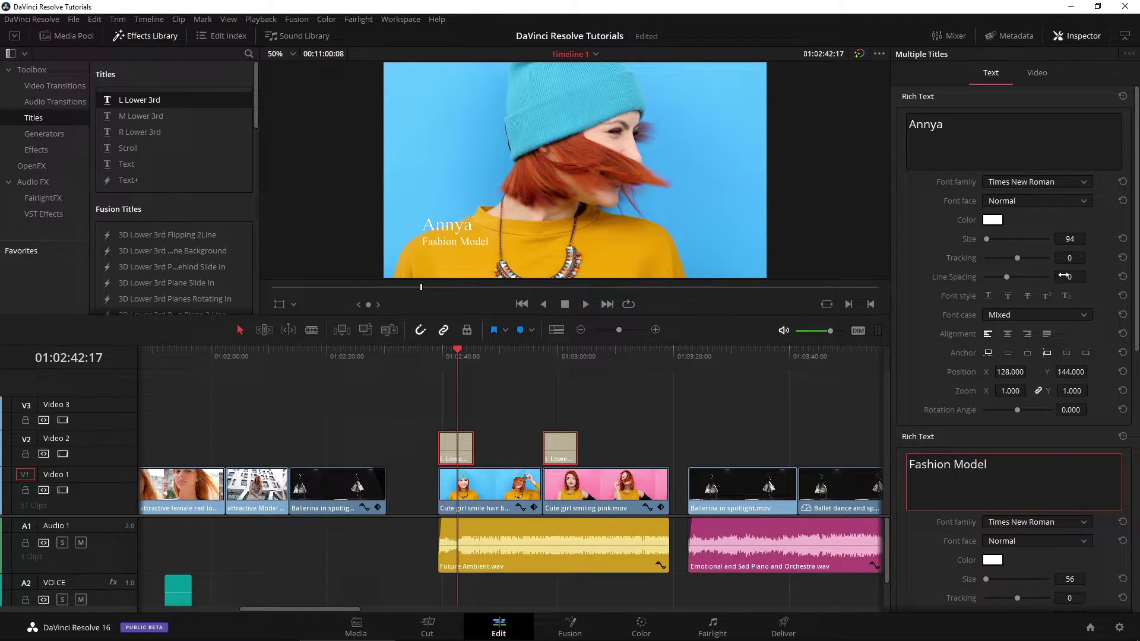
Step: Set the font of the name line in both titles to Century Gothic Bold
click(1064, 203)
click(1033, 231)
click(1034, 182)
scroll(1036, 330, up, 20)
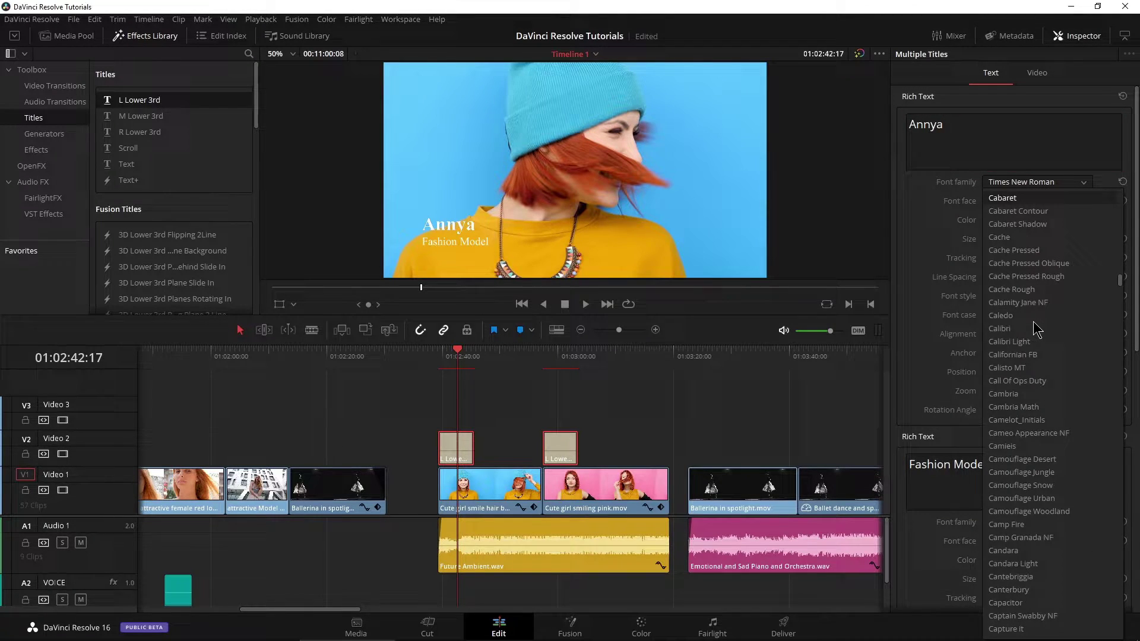
scroll(1034, 460, up, 10)
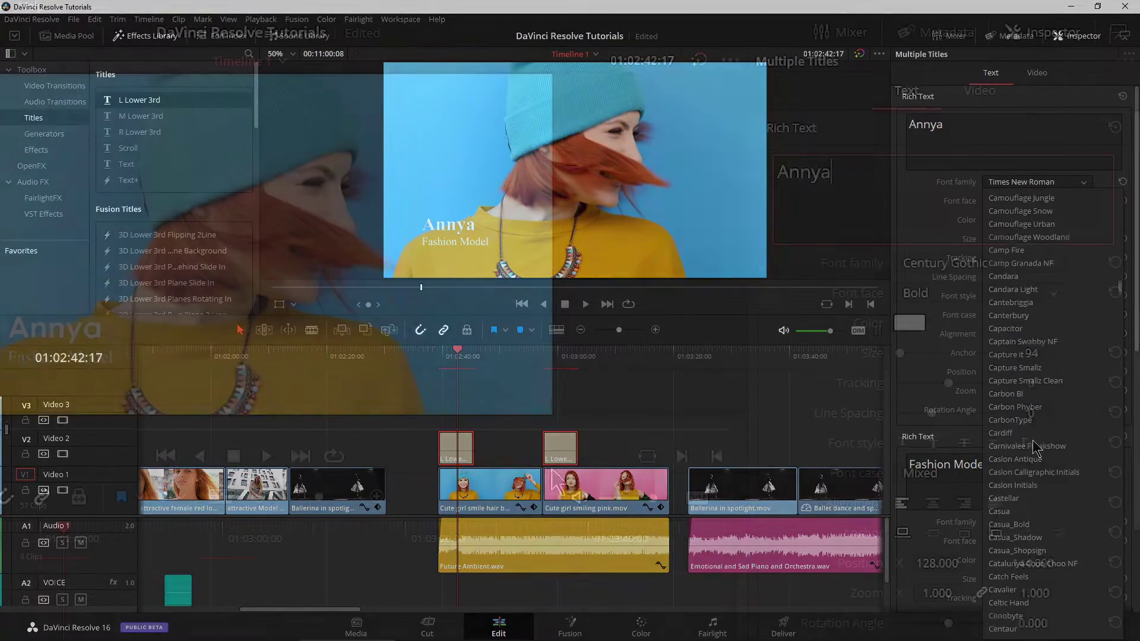
click(1033, 457)
drag(899, 354, 900, 357)
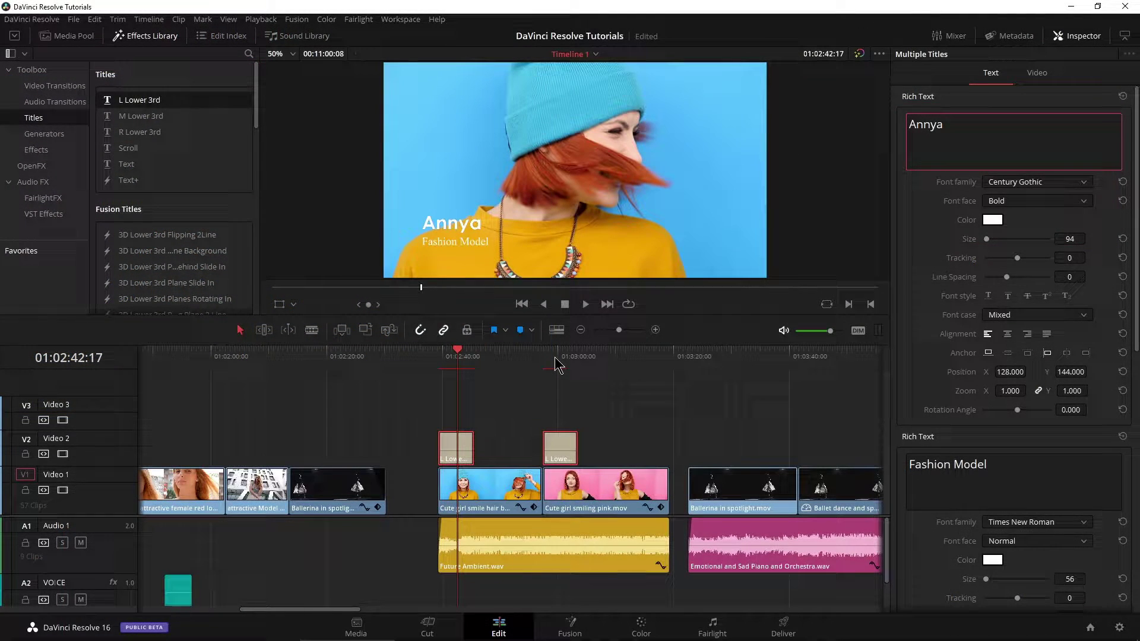
Step: Compare the text and font of the two titles over the pink and blue clips
click(555, 363)
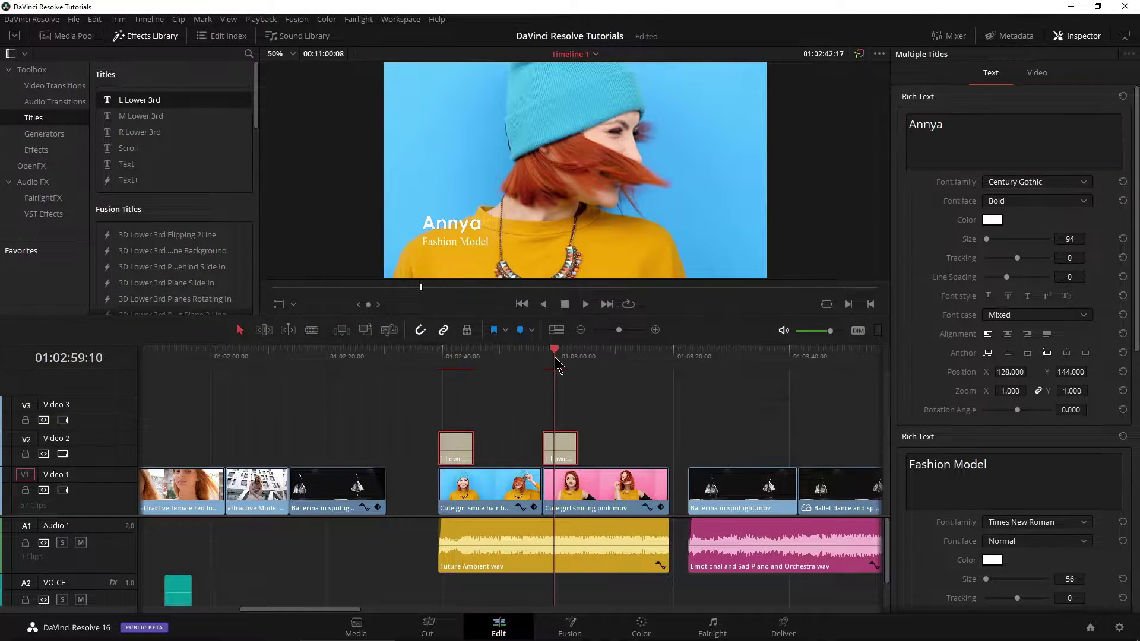
click(455, 364)
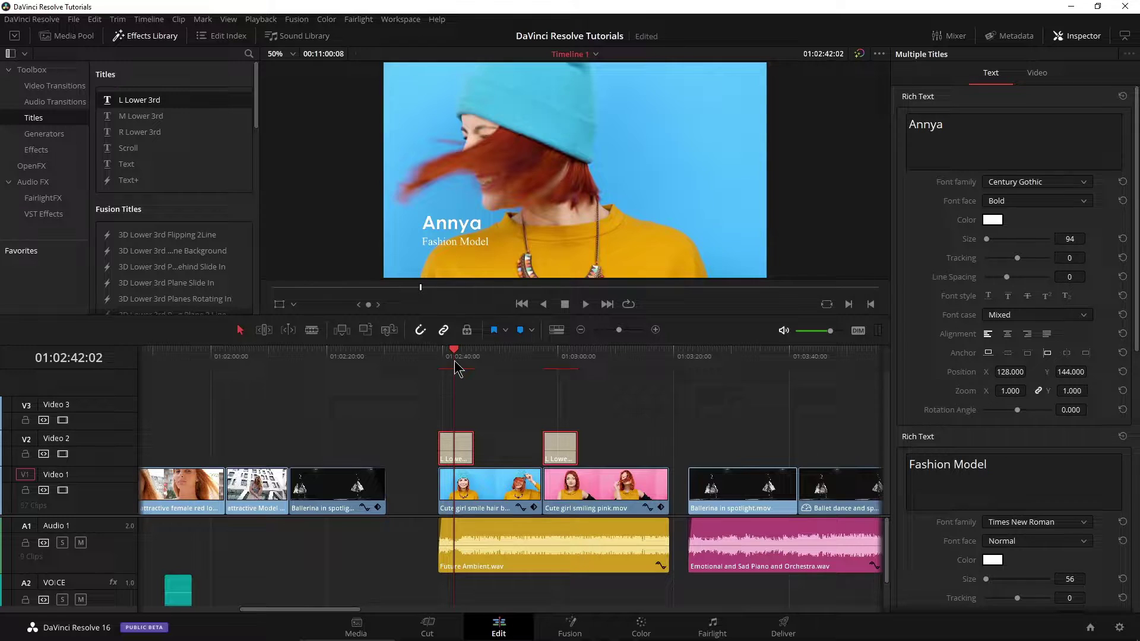
click(565, 368)
click(454, 364)
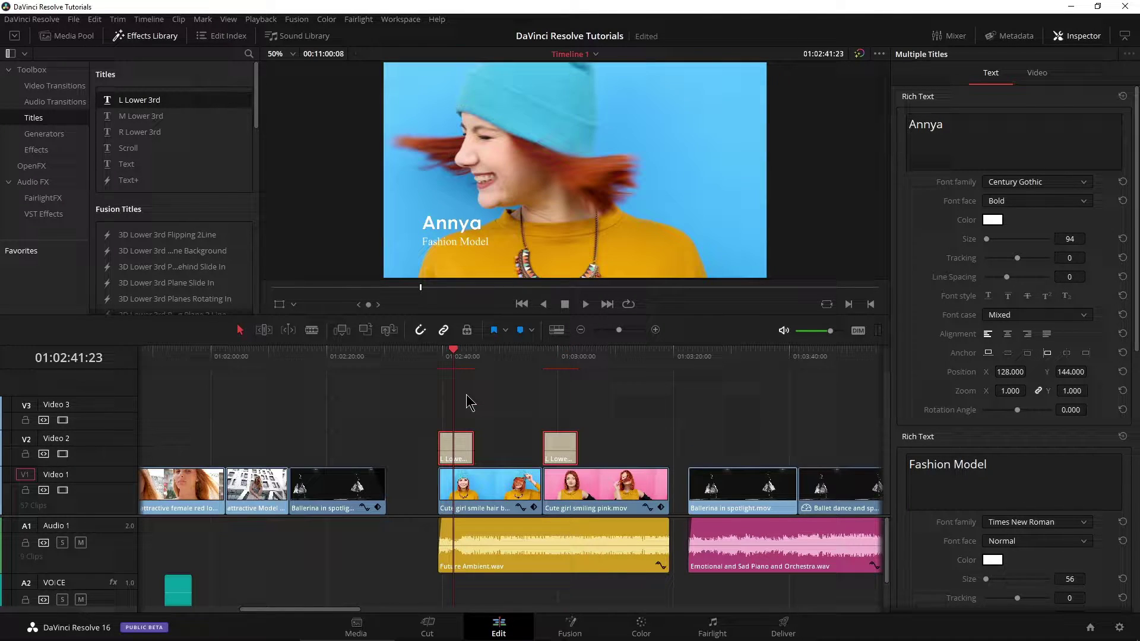
Step: Move both titles towards the lower-left corner of the frame by setting Position X to -62 and Y to -61
click(1036, 73)
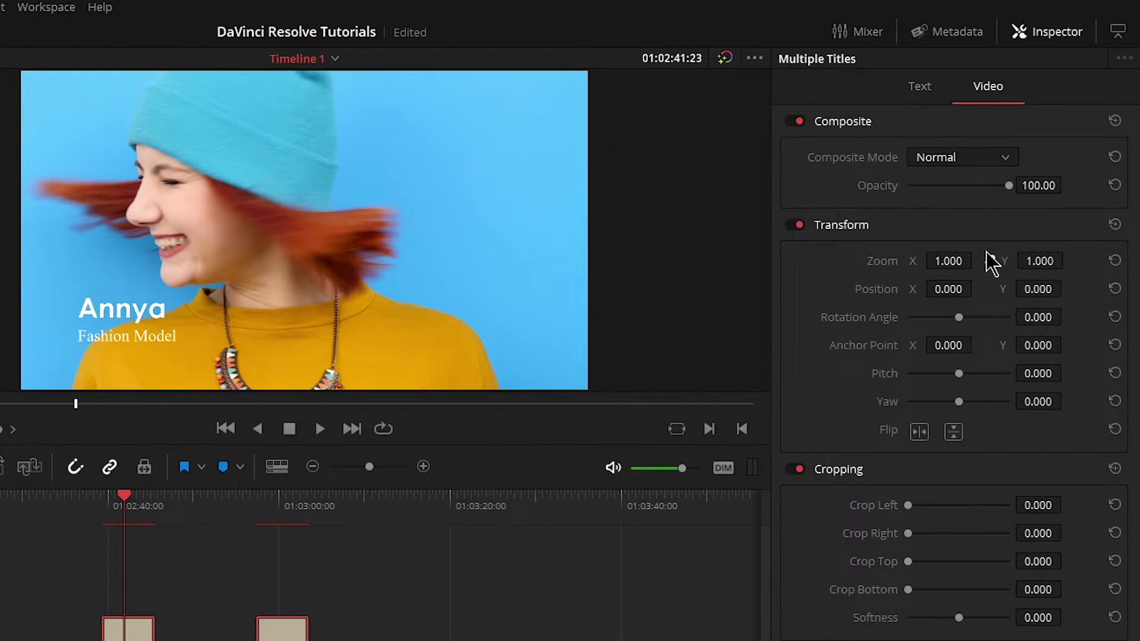
mouse_move(1014, 294)
mouse_down()
mouse_move(1024, 294)
mouse_move(983, 294)
mouse_move(1031, 289)
mouse_up()
drag(948, 289, 915, 289)
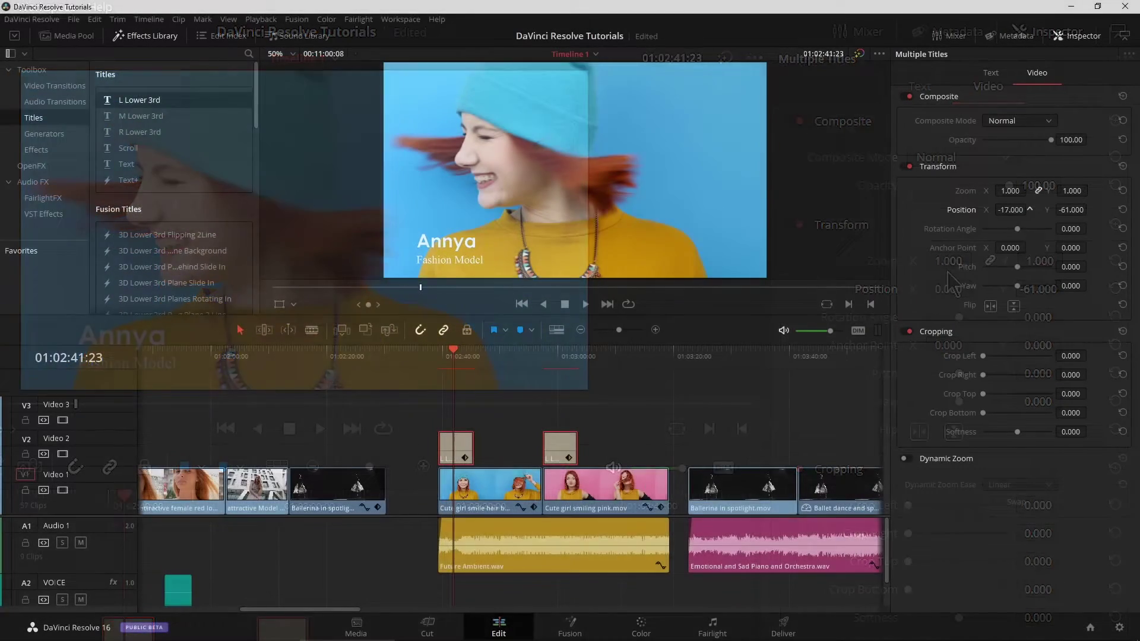
drag(1030, 210, 1022, 212)
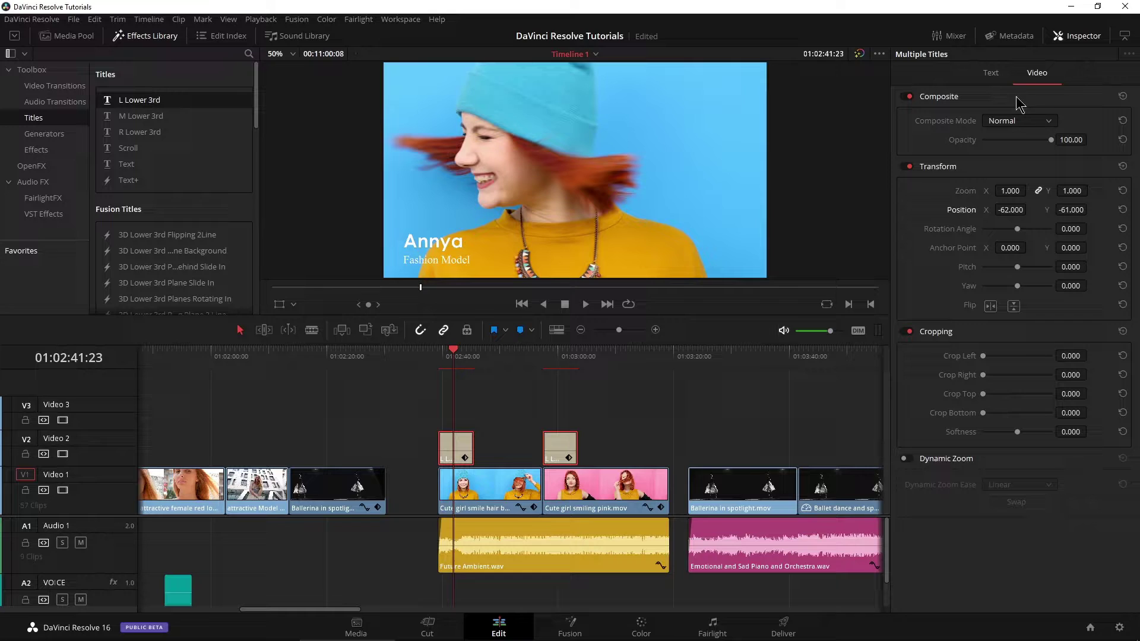
Step: Close the Inspector and preview the repositioned titles over both clips
click(453, 355)
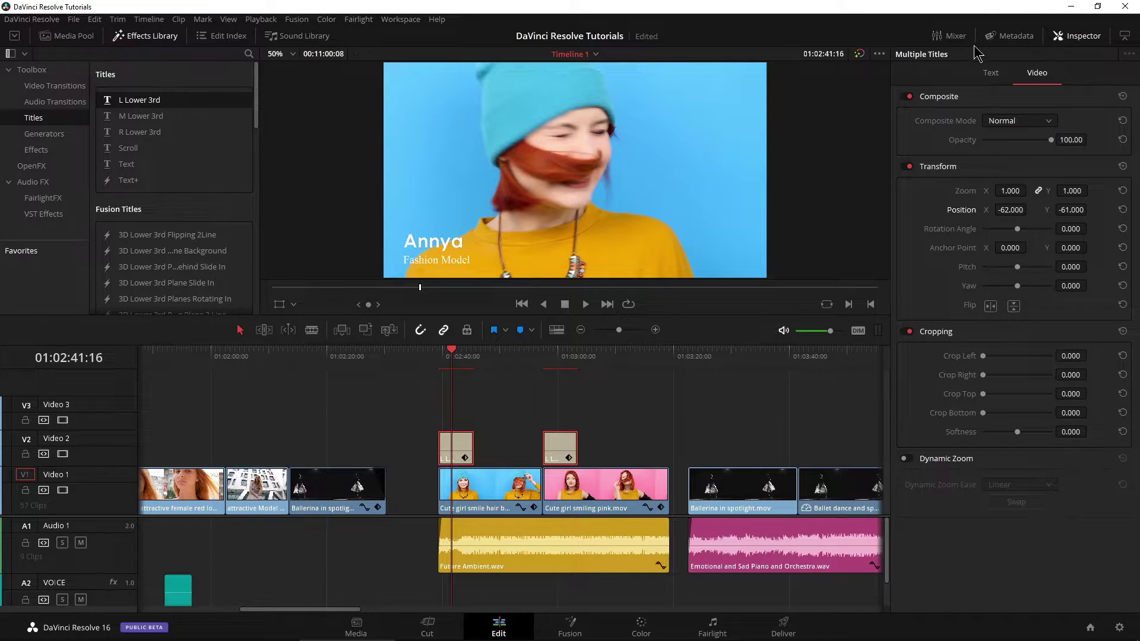
click(1077, 36)
drag(458, 356, 446, 363)
key(space)
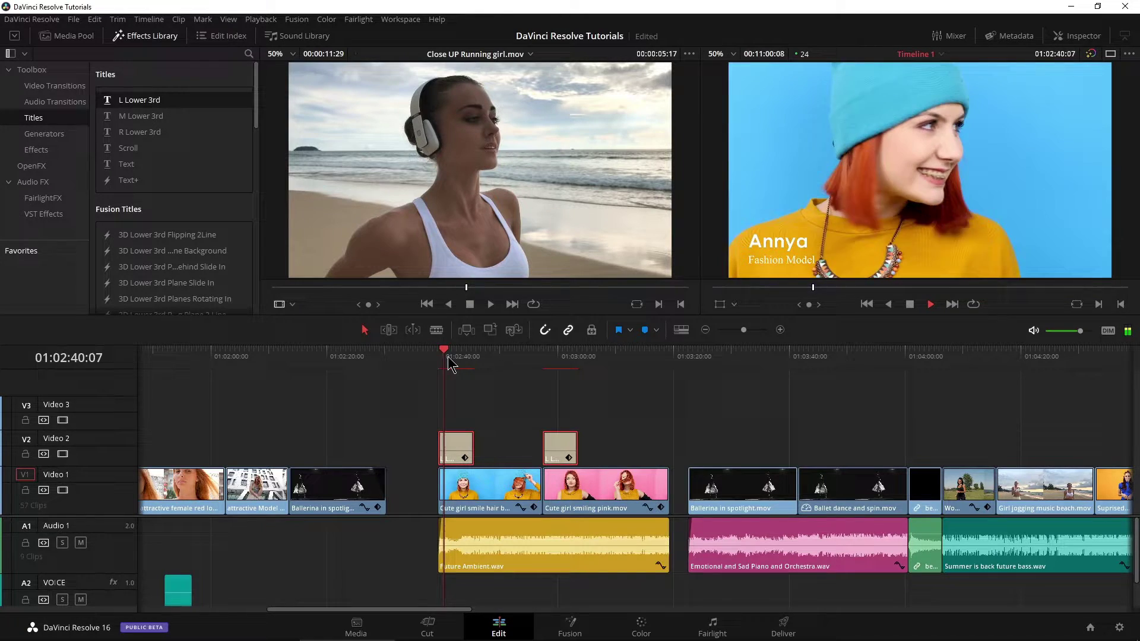
click(541, 365)
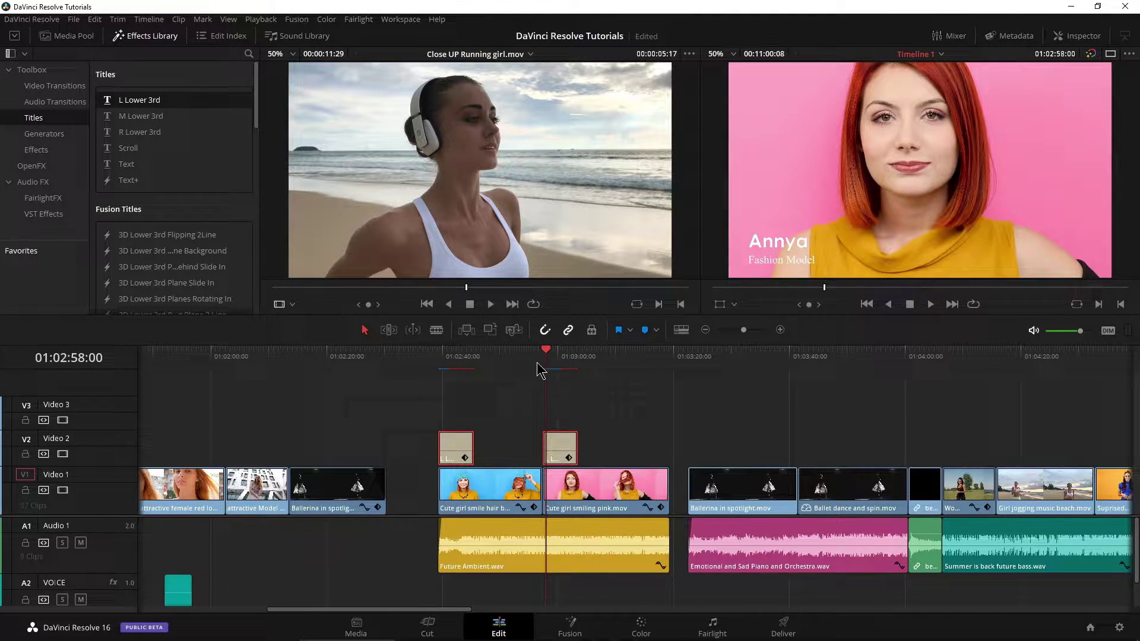
click(454, 367)
Step: Add a Cross Dissolve transition to the start of the first title and play it back
drag(743, 333, 750, 331)
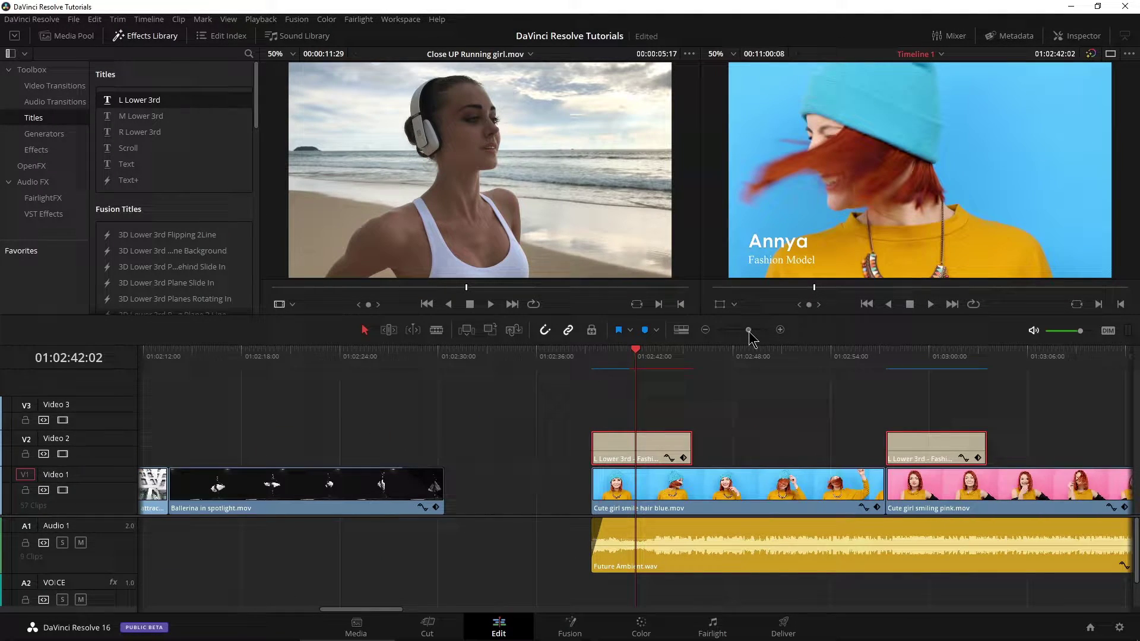
click(59, 87)
drag(144, 155, 601, 442)
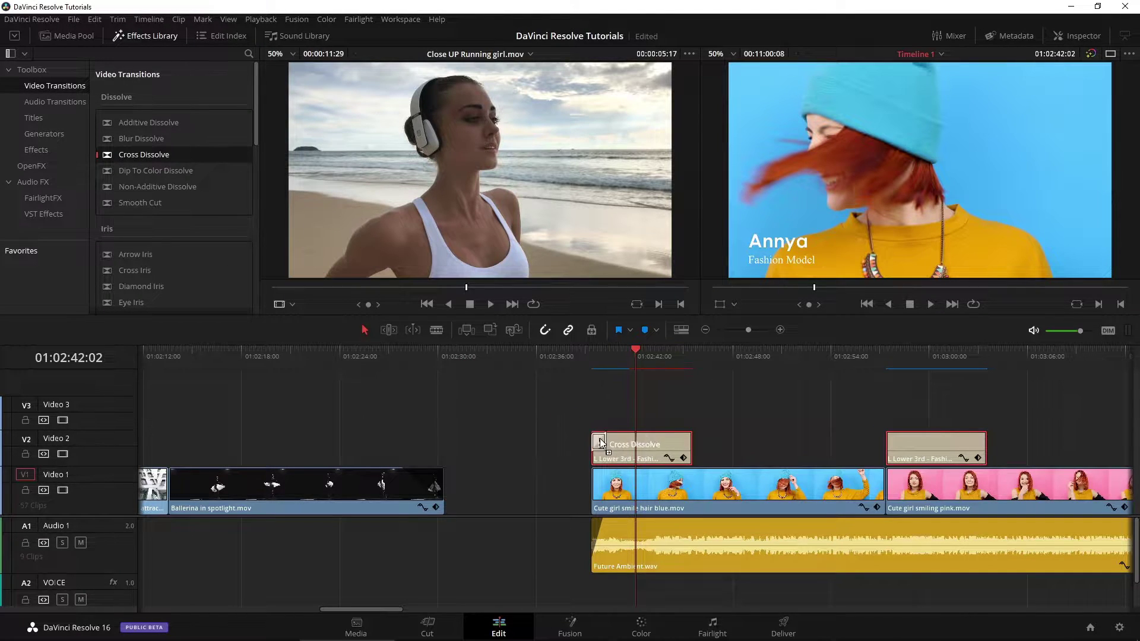
click(583, 352)
key(space)
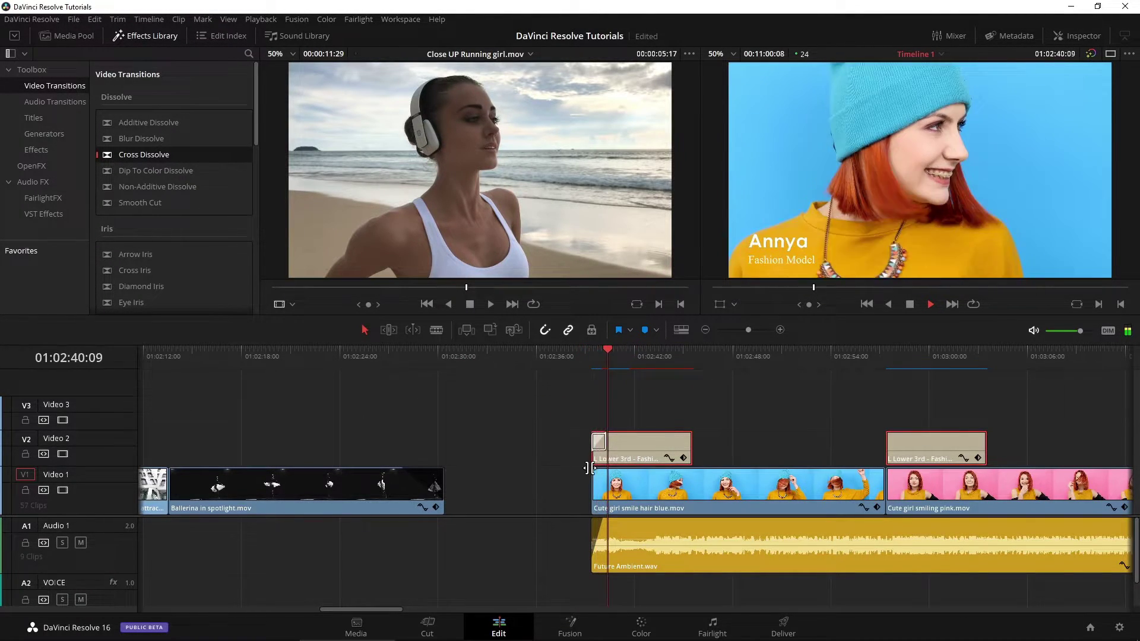
key(space)
Step: Remove the Cross Dissolve from the start of the first title and select that title
click(601, 442)
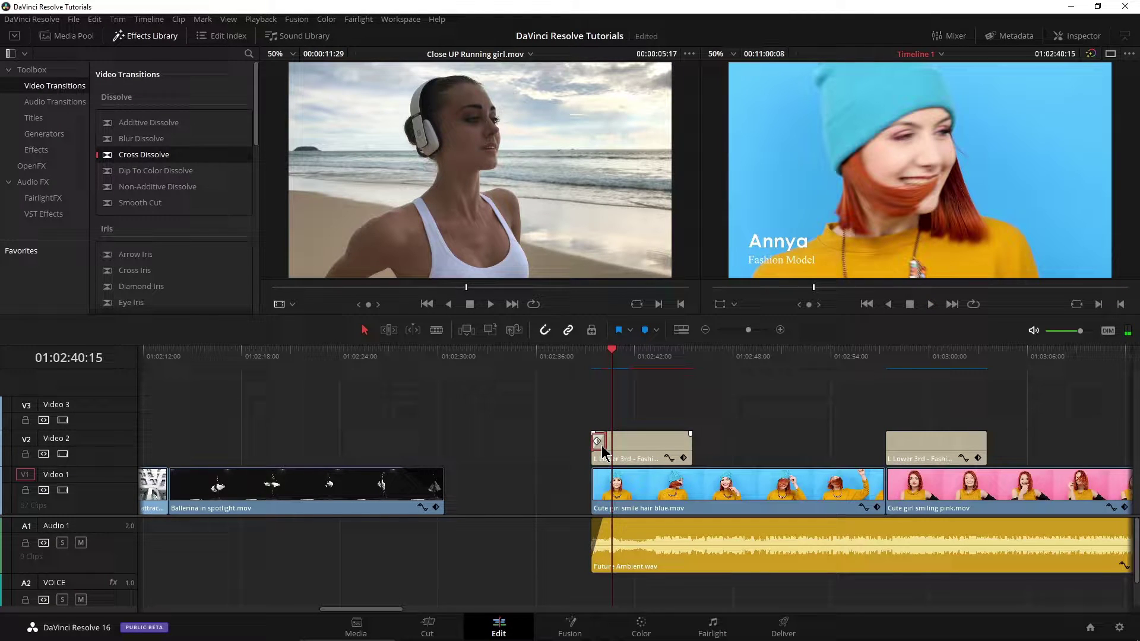
click(625, 461)
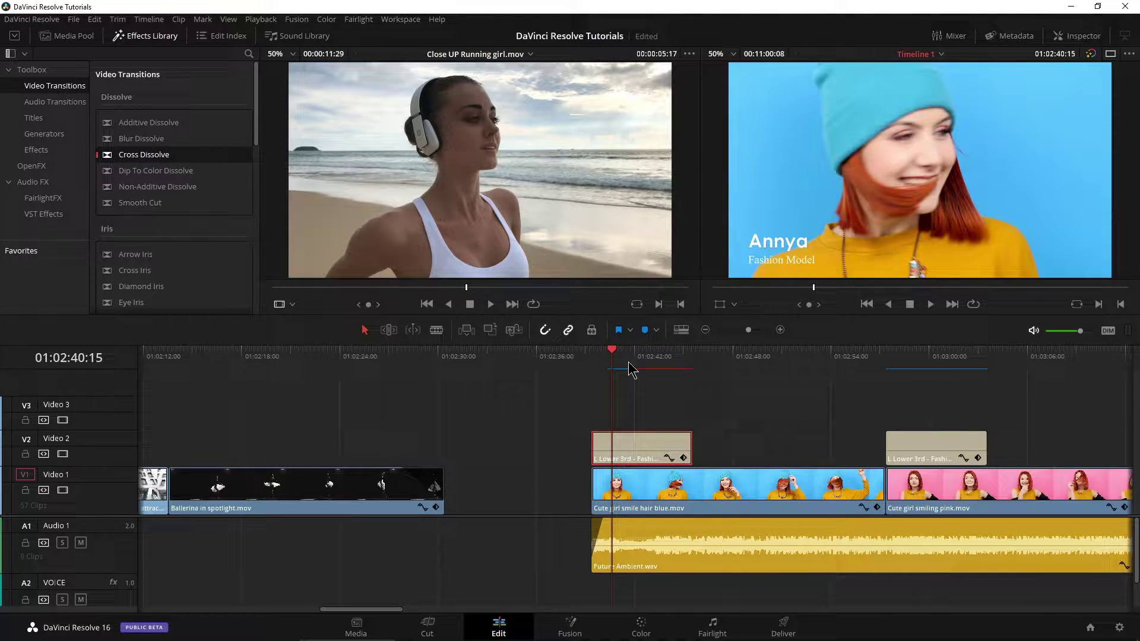
Step: Add a Position keyframe to the first title at 01:02:40:22, after its start
scroll(579, 402, right, 3)
scroll(745, 341, left, 3)
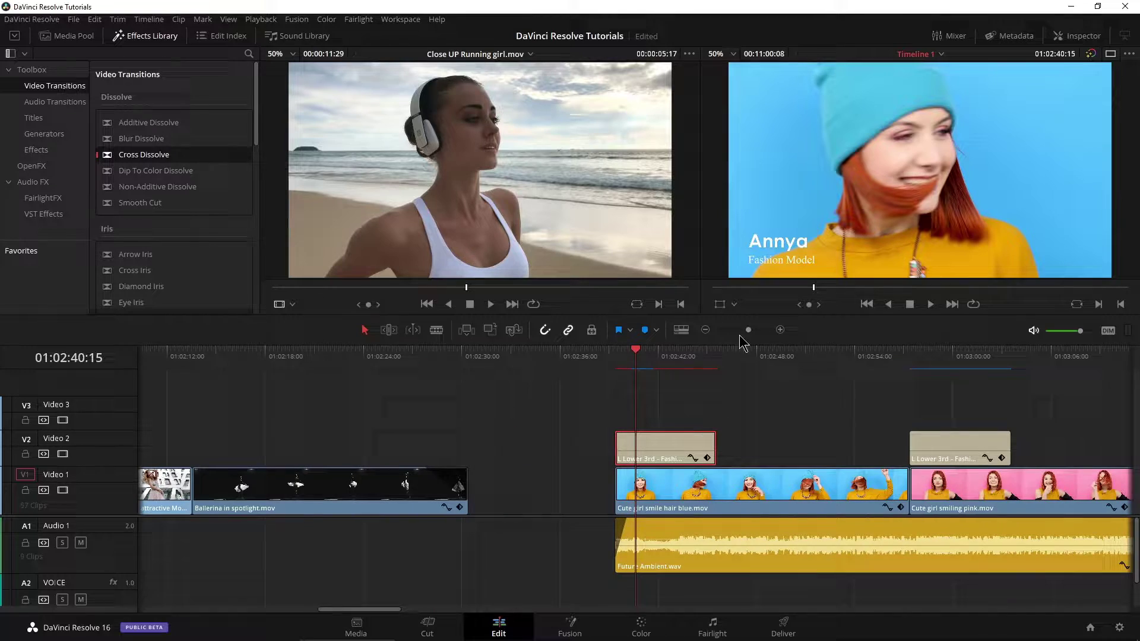
drag(638, 358, 641, 359)
drag(746, 330, 751, 330)
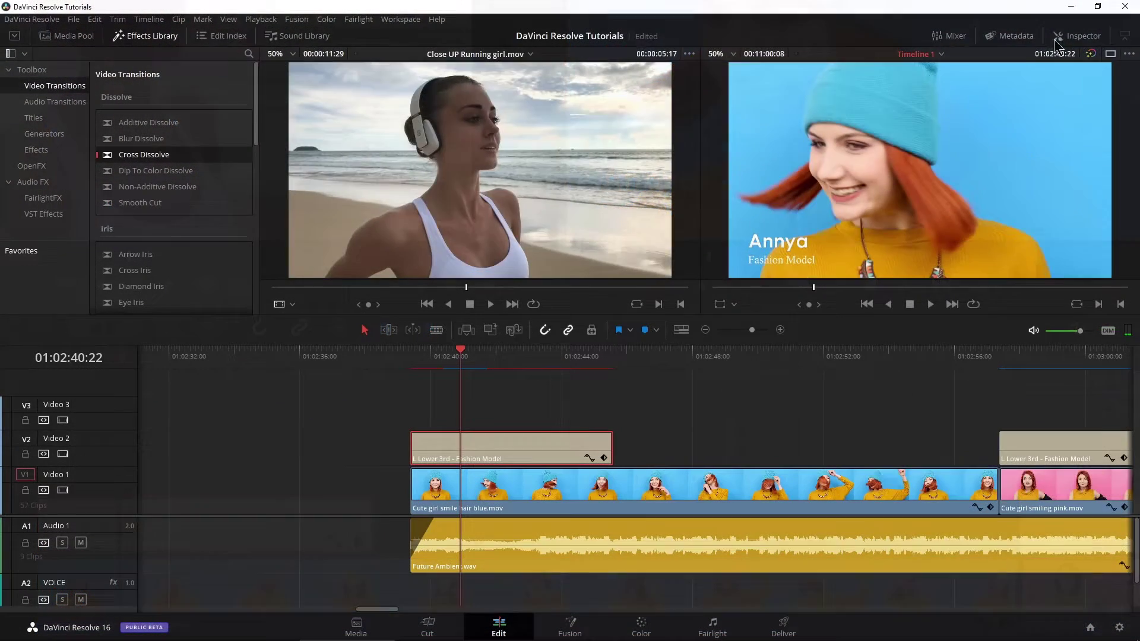
click(1069, 36)
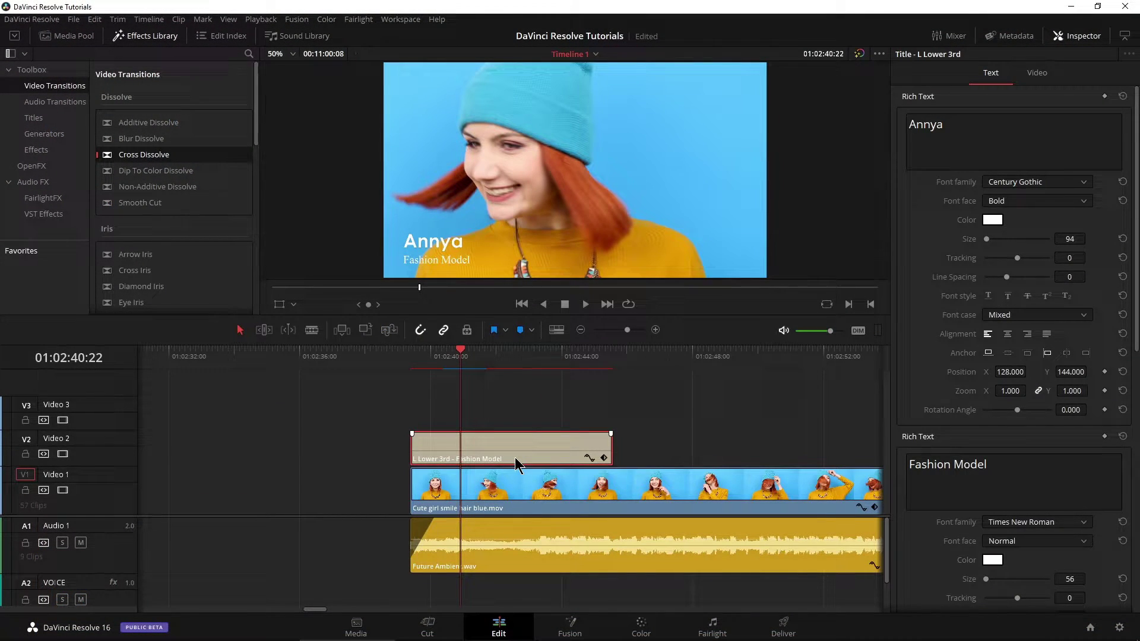
click(1035, 72)
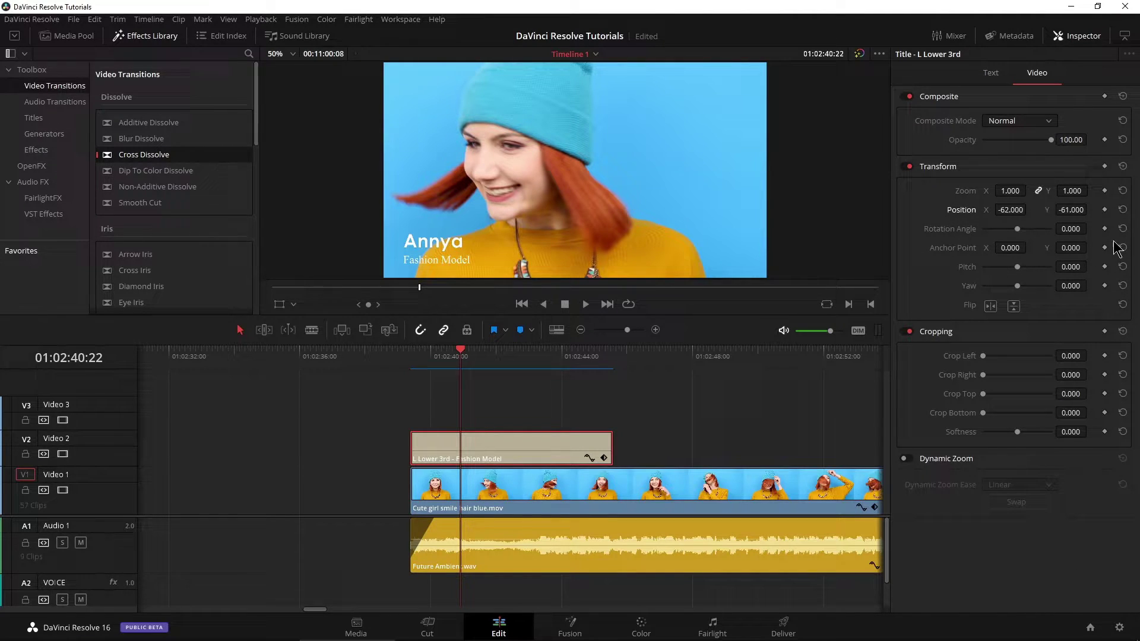
click(1104, 210)
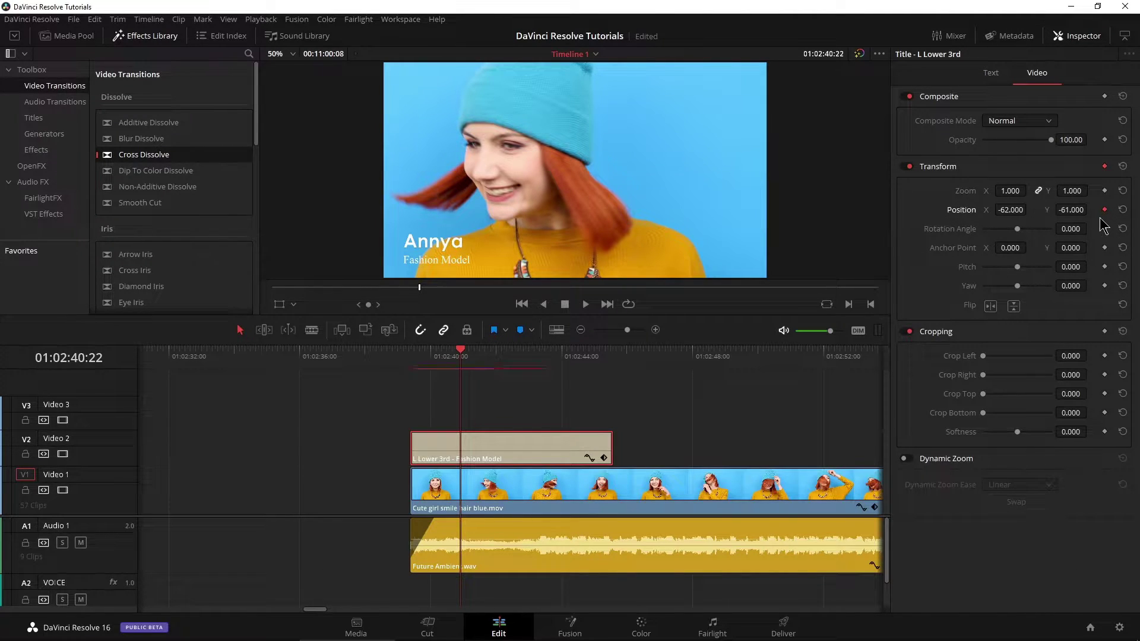
Step: Set Position X to -357 at the first title's start so it slides in from outside the frame, and play it
click(410, 367)
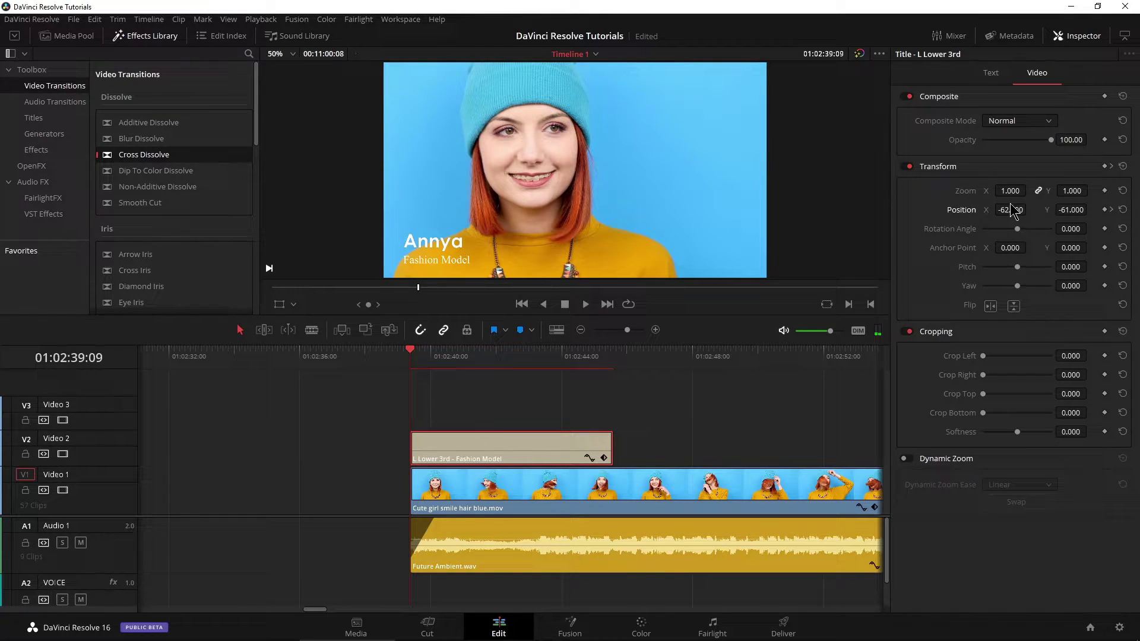
drag(1013, 209, 956, 209)
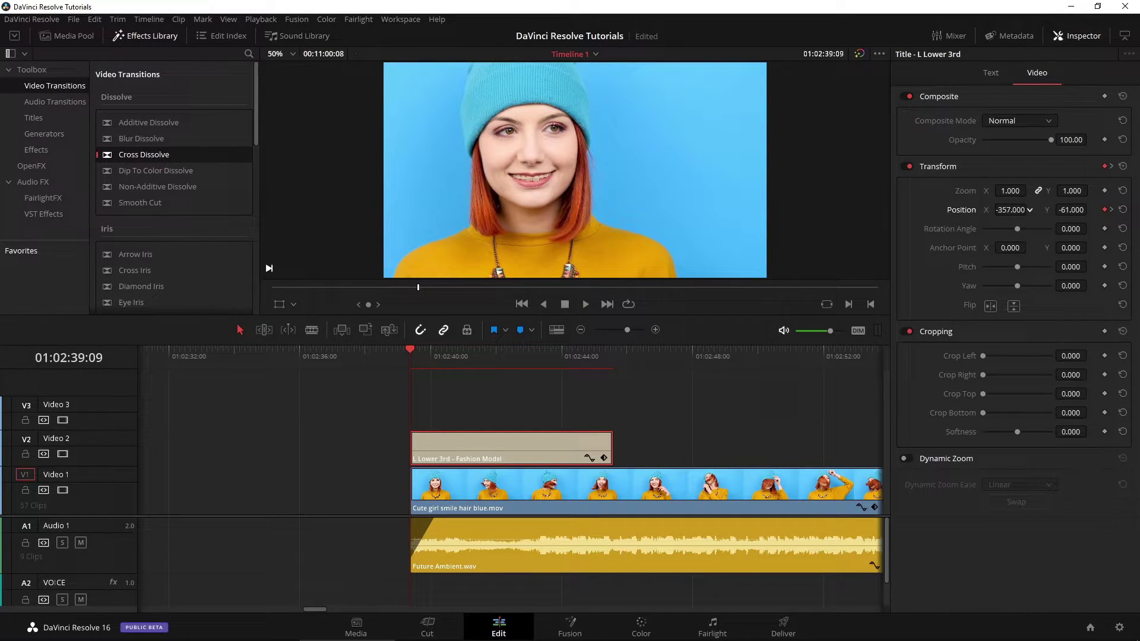
key(space)
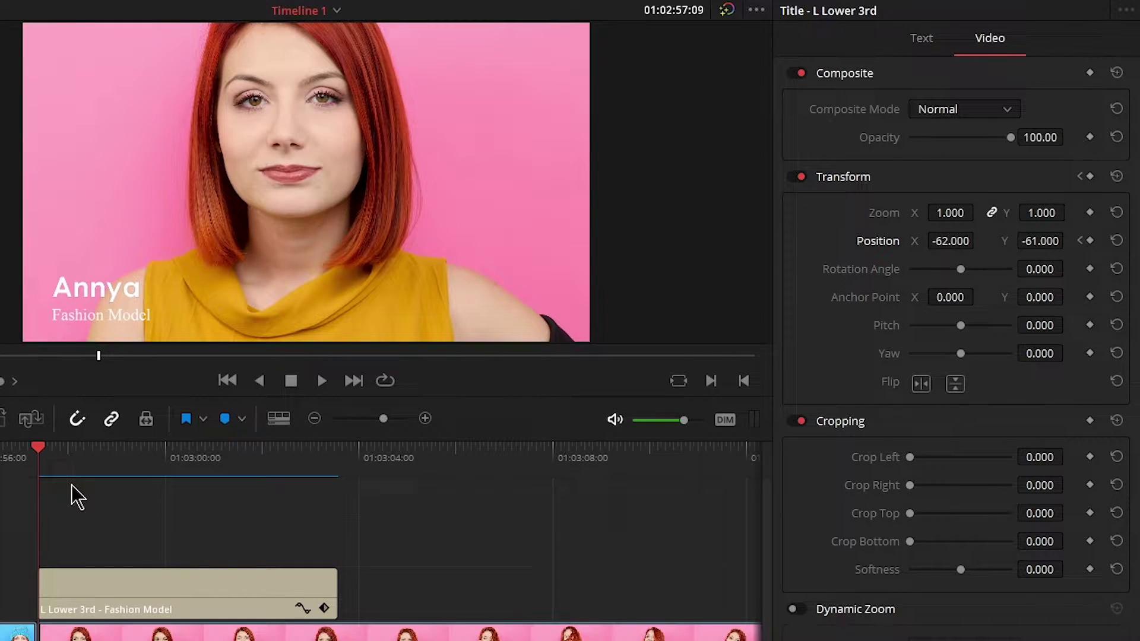
Step: Add Zoom, Position and Opacity keyframes to the second title at 01:02:58:13
drag(40, 457, 90, 463)
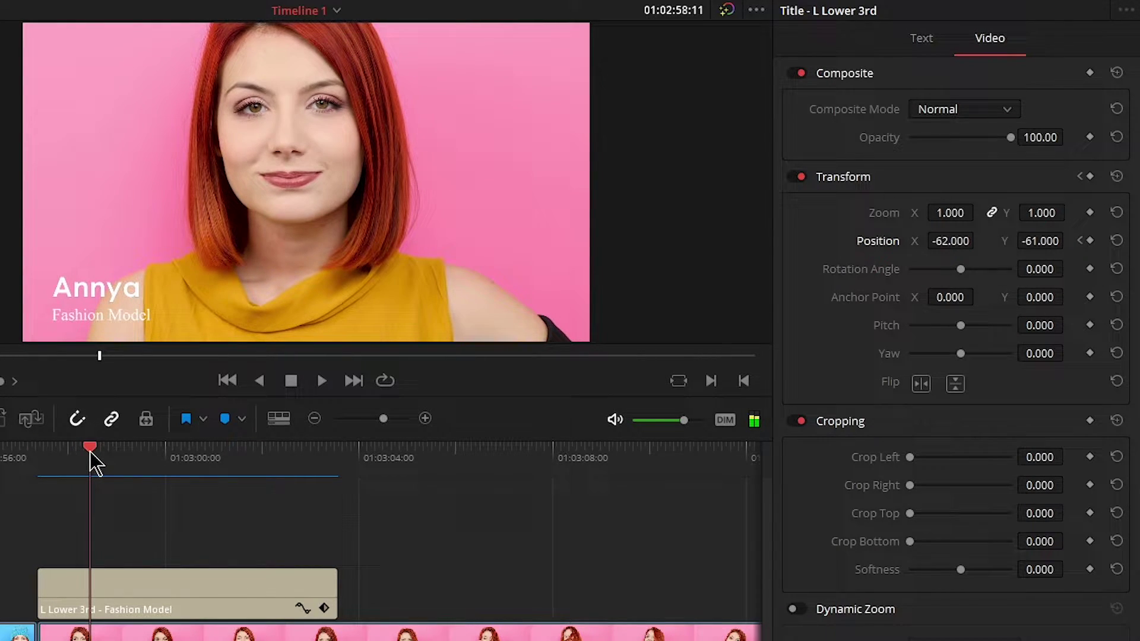
click(230, 594)
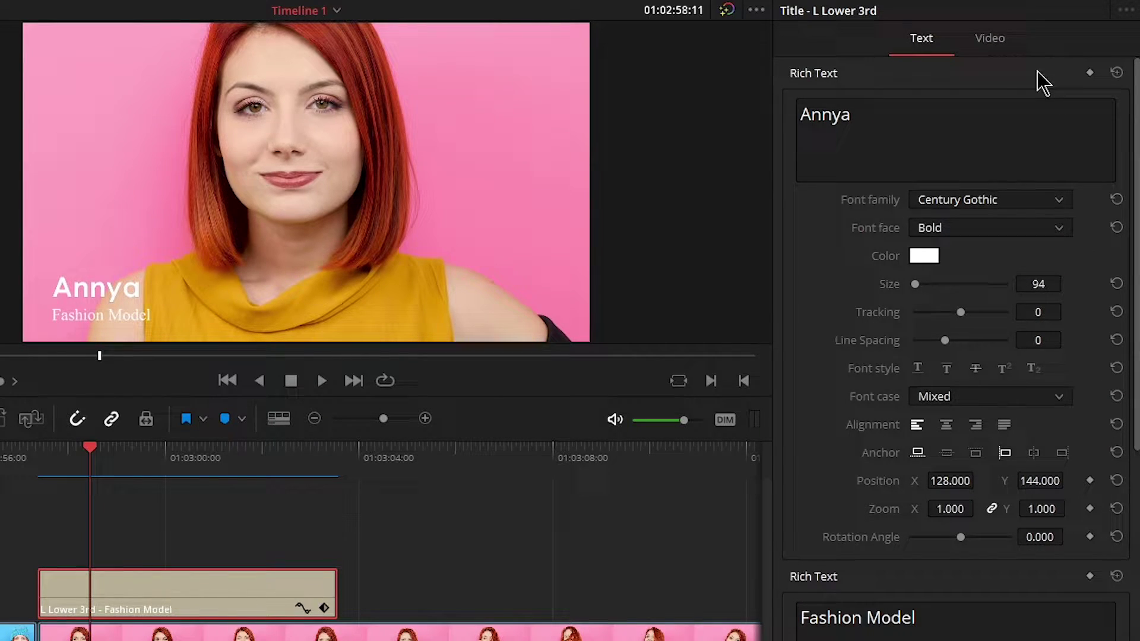
click(990, 38)
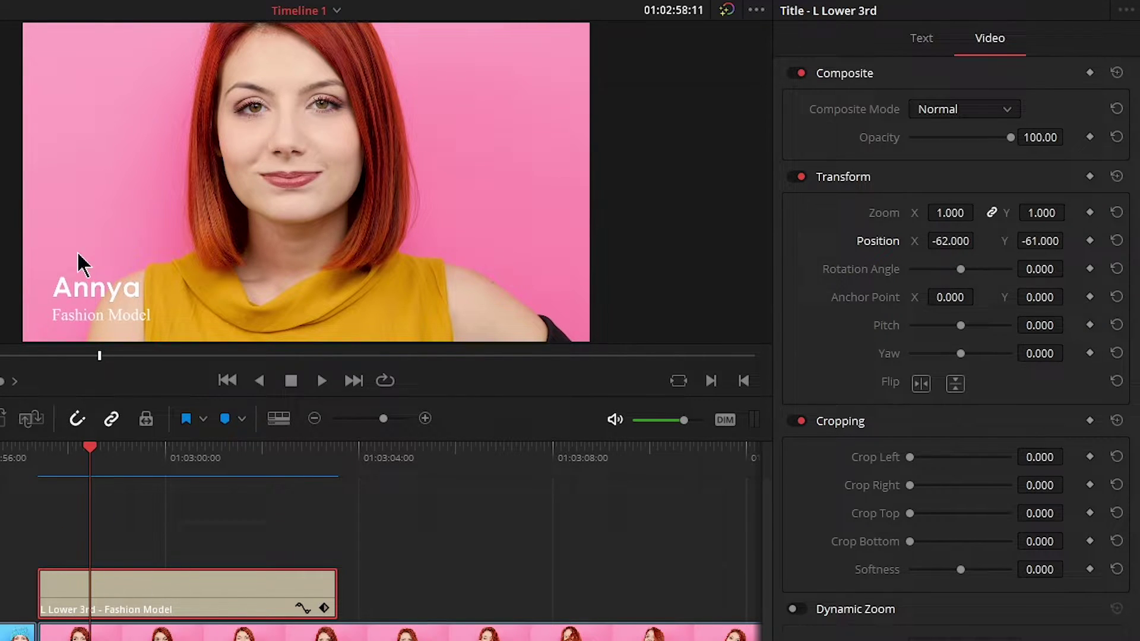
click(94, 458)
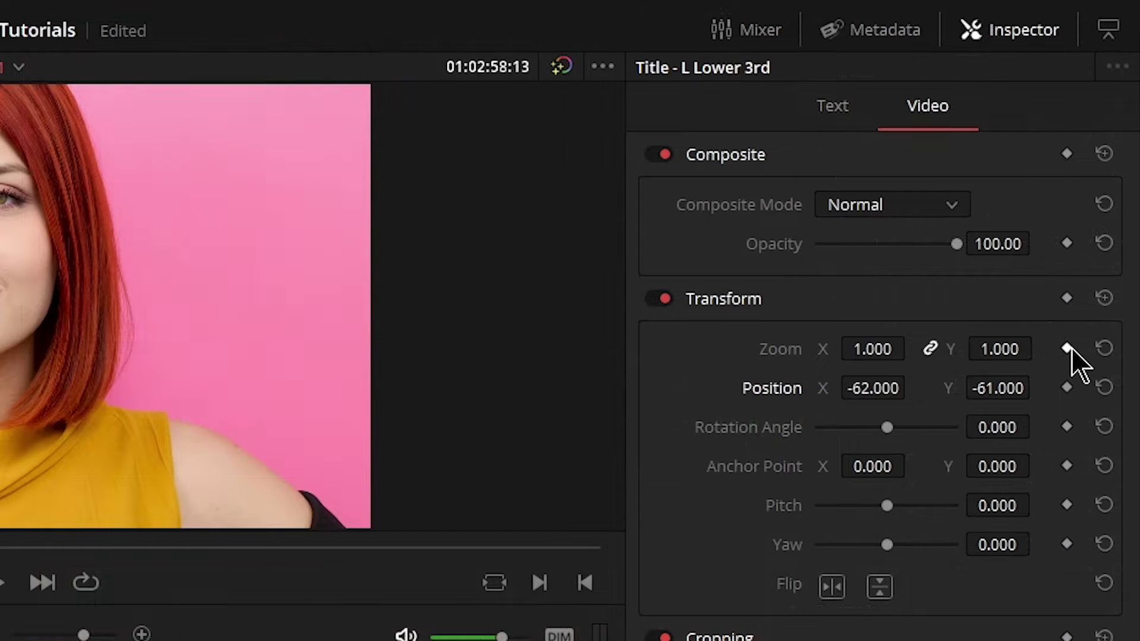
click(1067, 349)
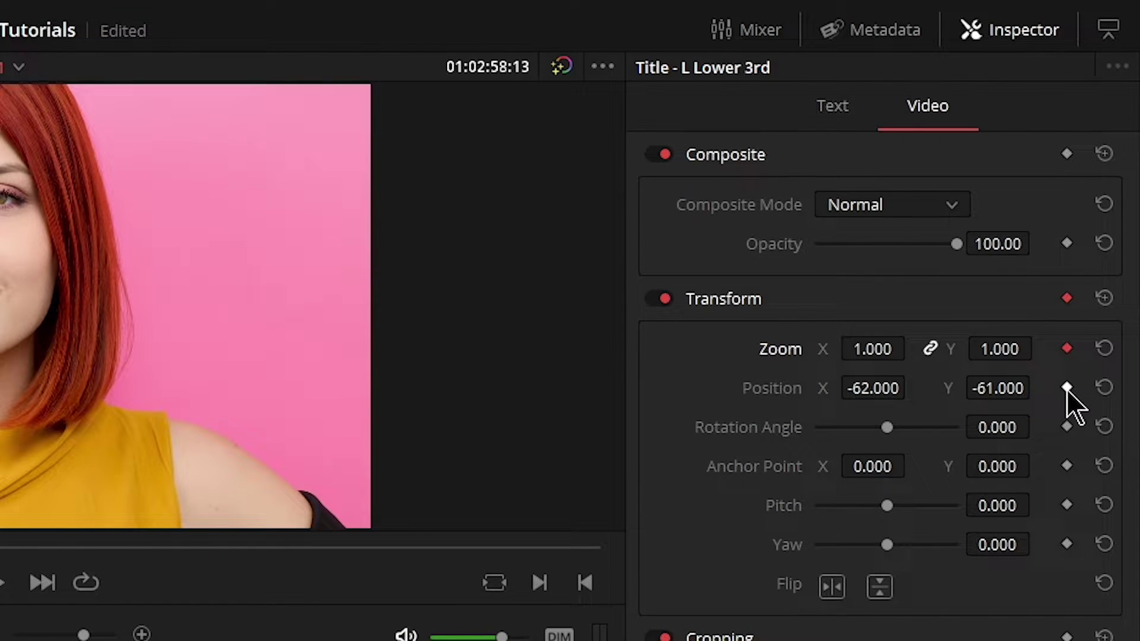
click(1067, 389)
click(1067, 244)
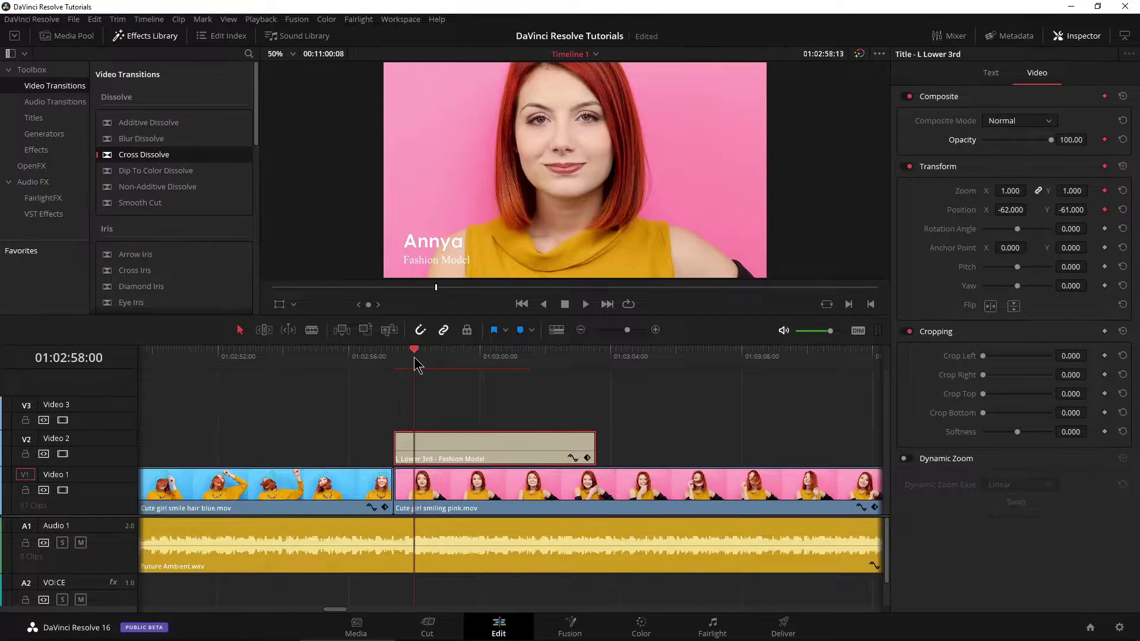
Step: At the second title's start, reduce Zoom to 0.32 and shift Anchor Point X to -233
drag(419, 364, 402, 364)
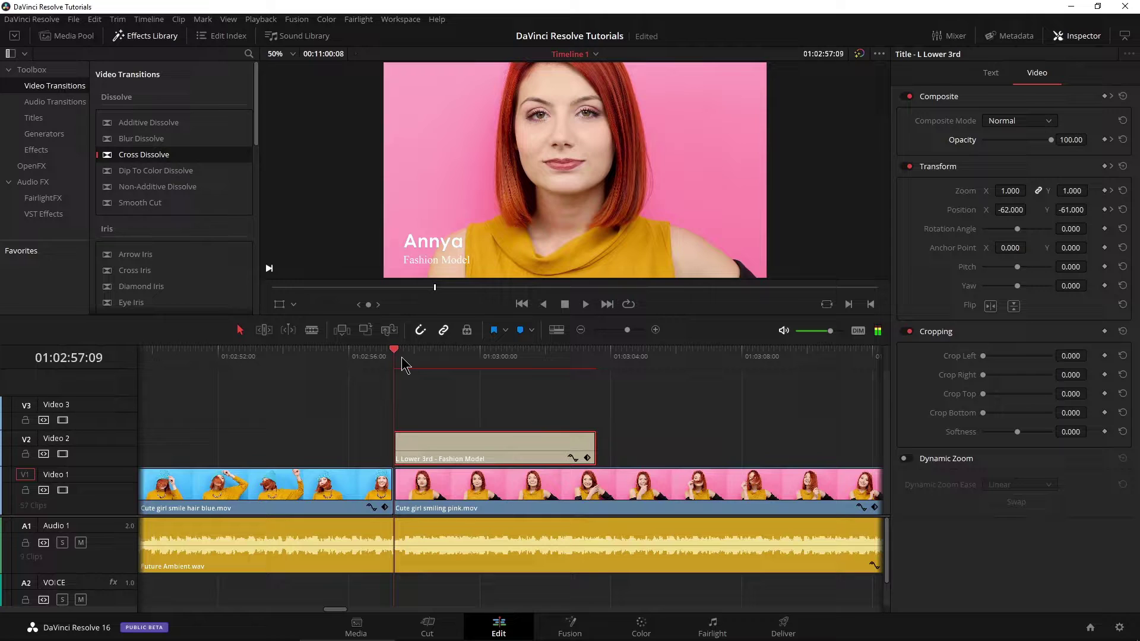
drag(1008, 189, 1027, 191)
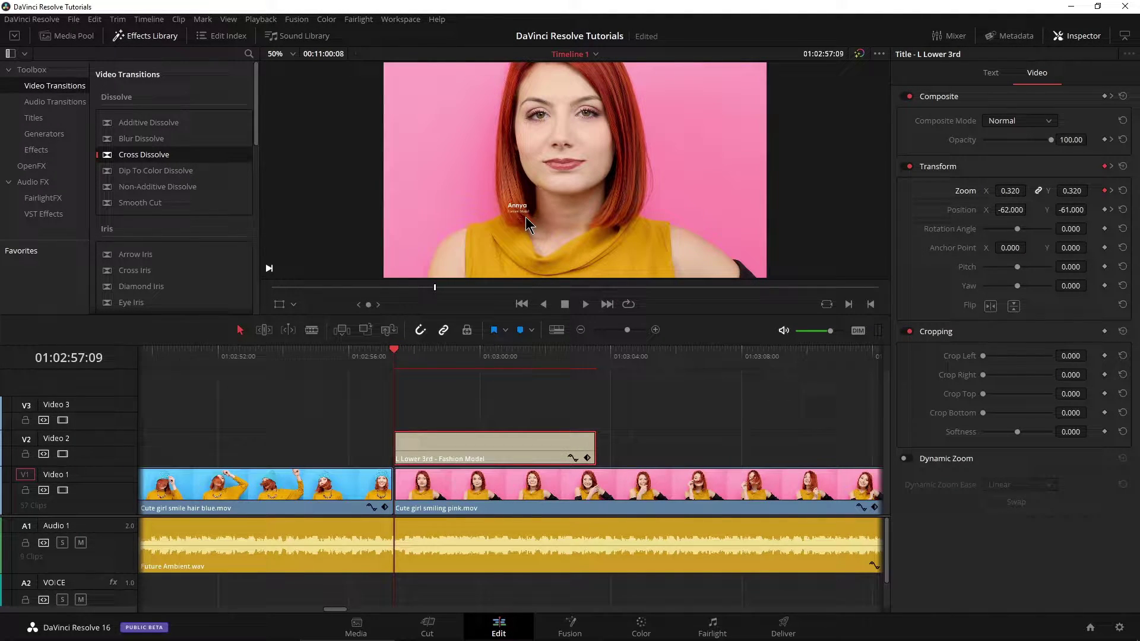
drag(1011, 248, 926, 249)
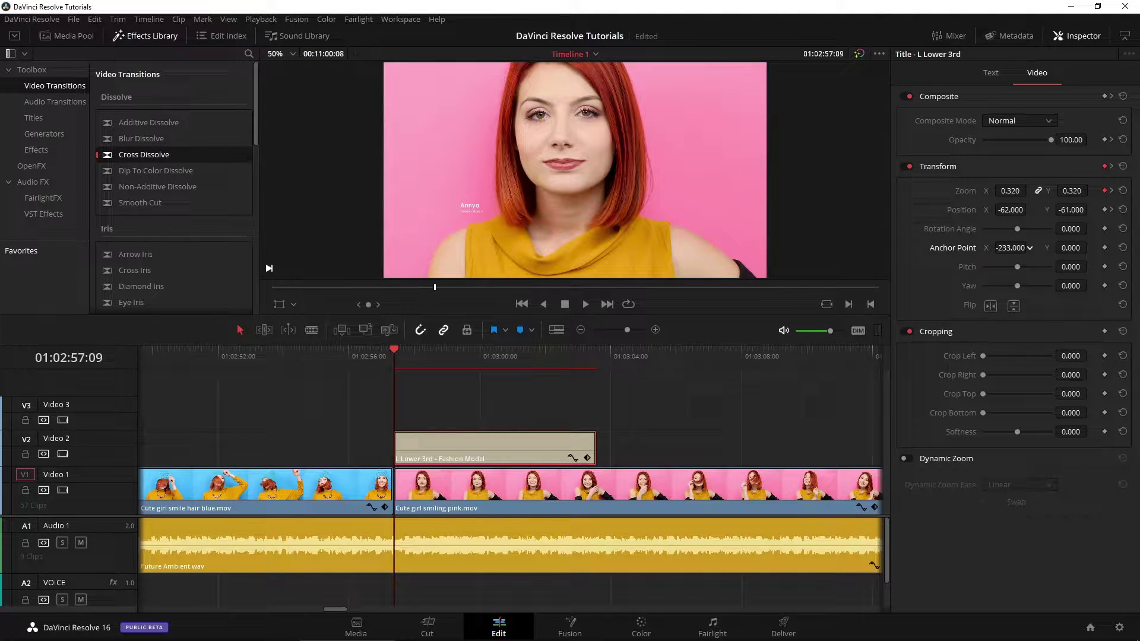
Step: Using on-screen transform handles, move the second title's anchor point onto its text, about X -448 and Y -196, and reset the rotation angle
click(279, 305)
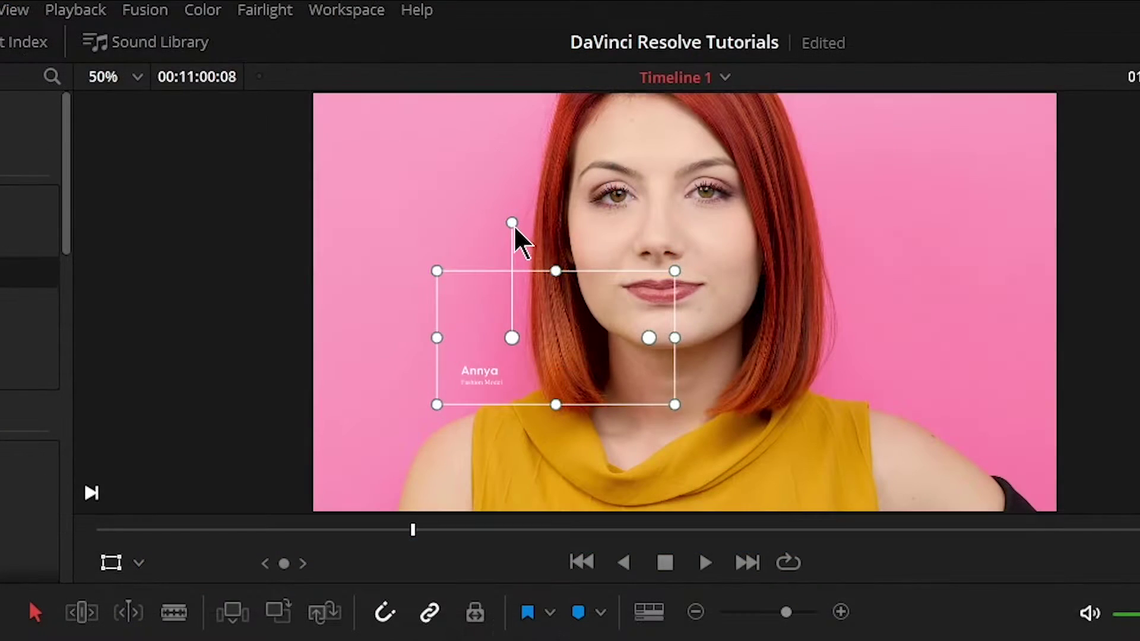
mouse_move(486, 129)
mouse_move(510, 221)
mouse_down()
mouse_move(491, 227)
mouse_move(503, 224)
mouse_up()
drag(512, 335, 382, 444)
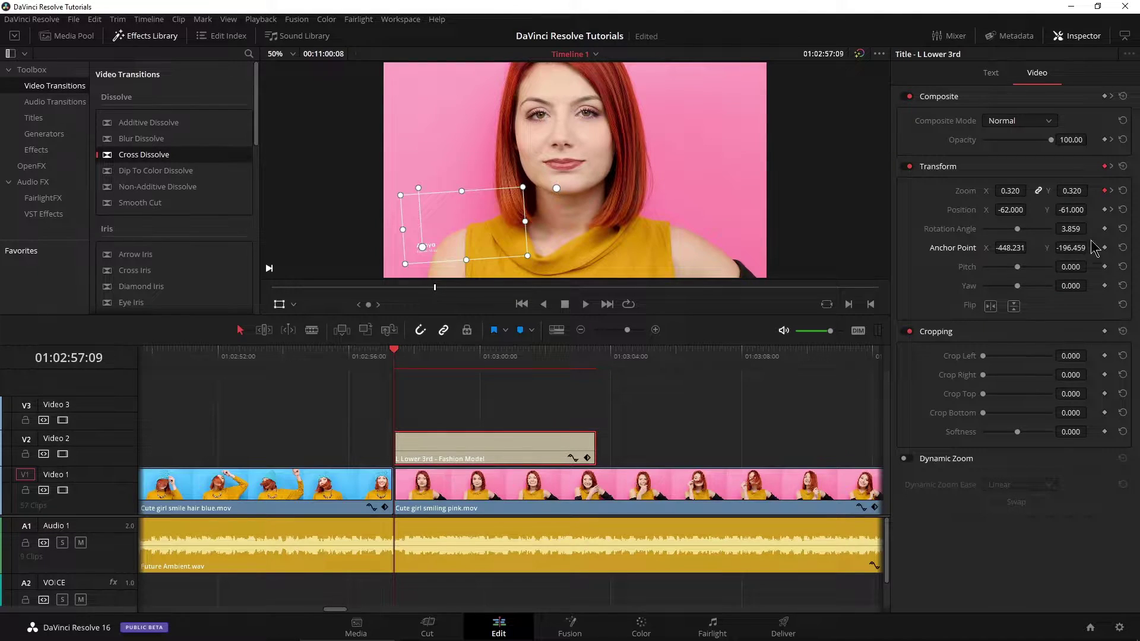
click(1123, 230)
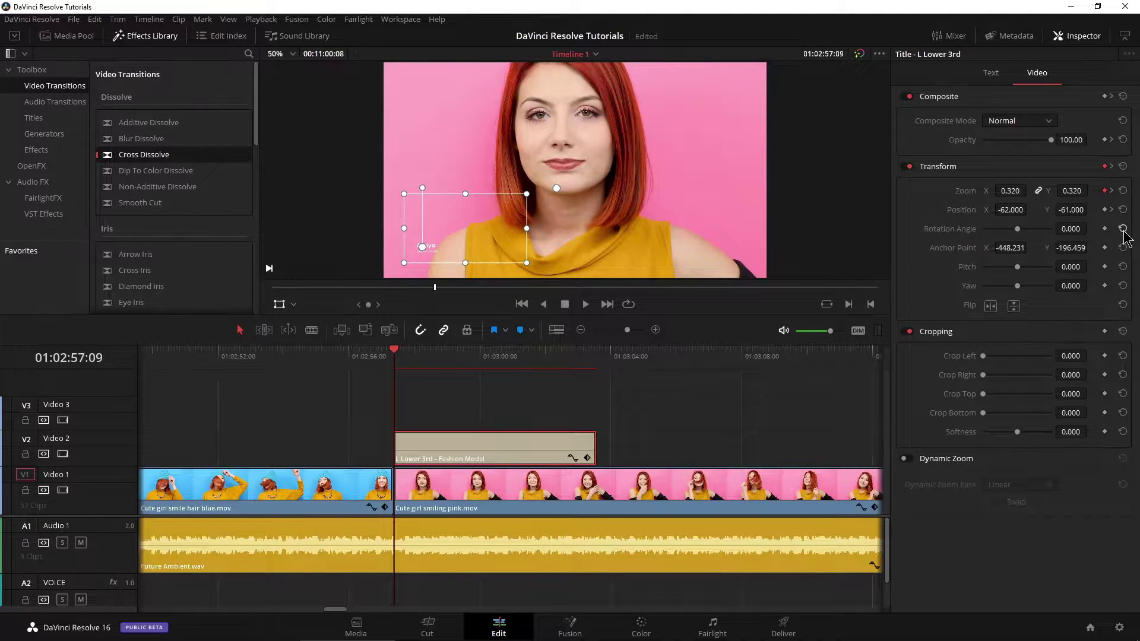
Step: Check the title's scaling, then shrink Zoom close to zero and lower Opacity to its minimum at the second title's start
click(410, 356)
mouse_move(410, 363)
mouse_down()
mouse_move(437, 359)
mouse_move(414, 373)
mouse_up()
click(402, 359)
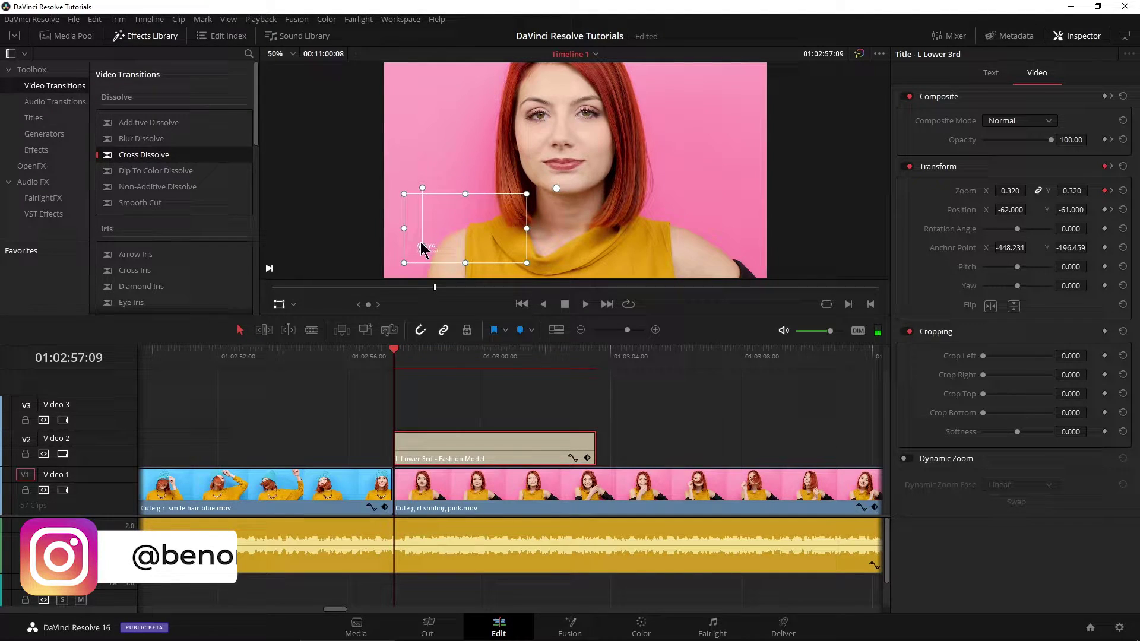
drag(1010, 191, 961, 191)
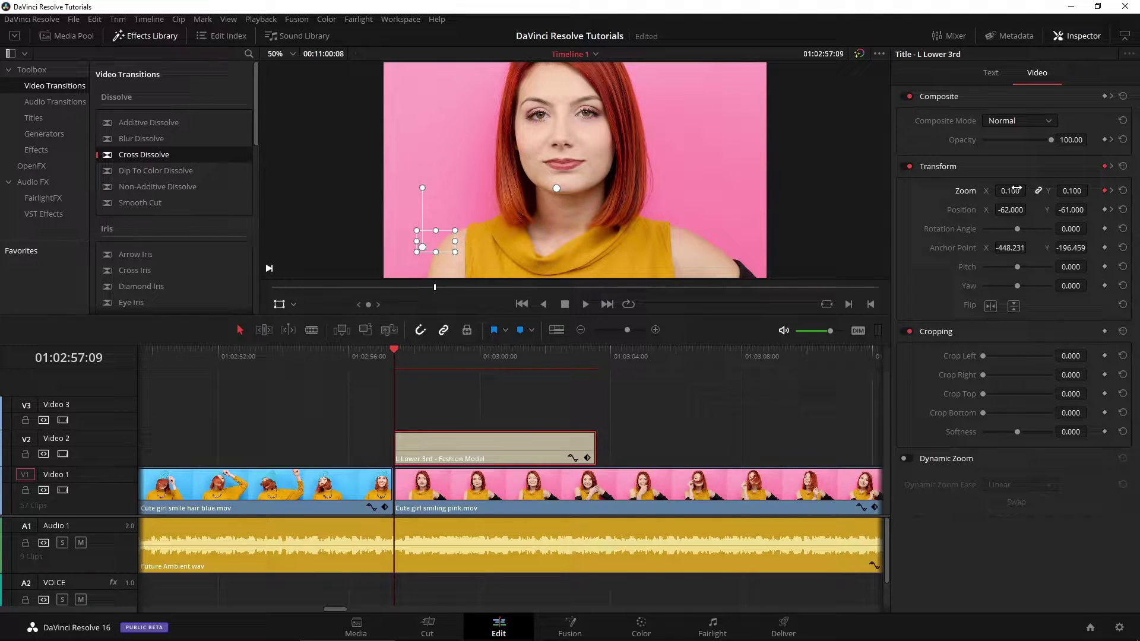
key(Return)
drag(1053, 143, 865, 138)
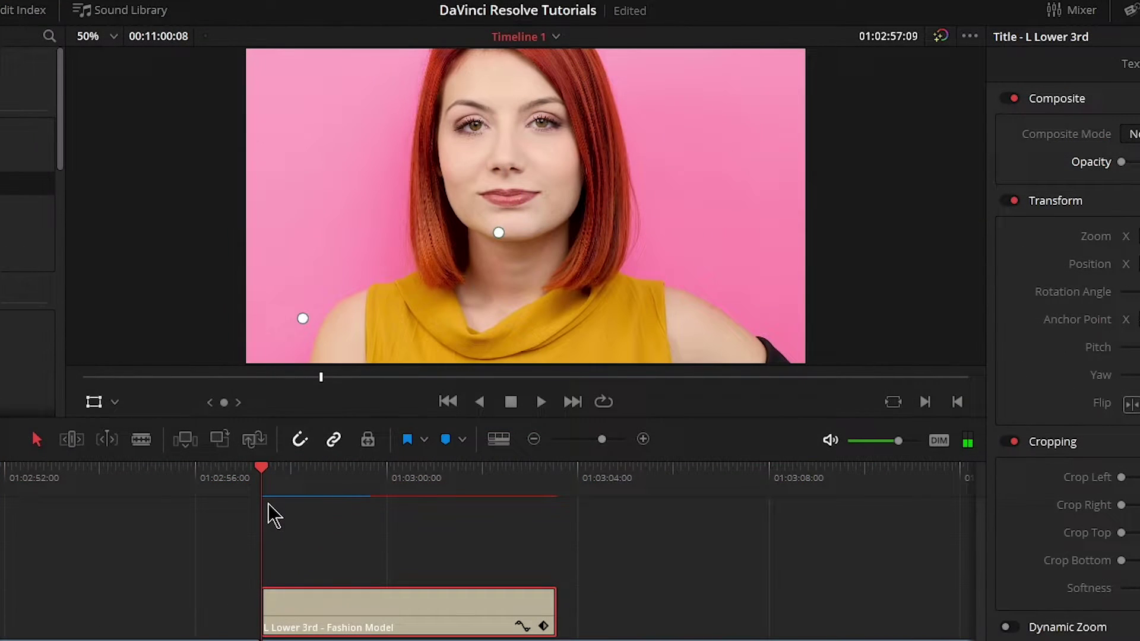
Step: Hide the transform handles, play back the second title's entrance animation and close the Inspector
click(94, 404)
key(space)
key(space)
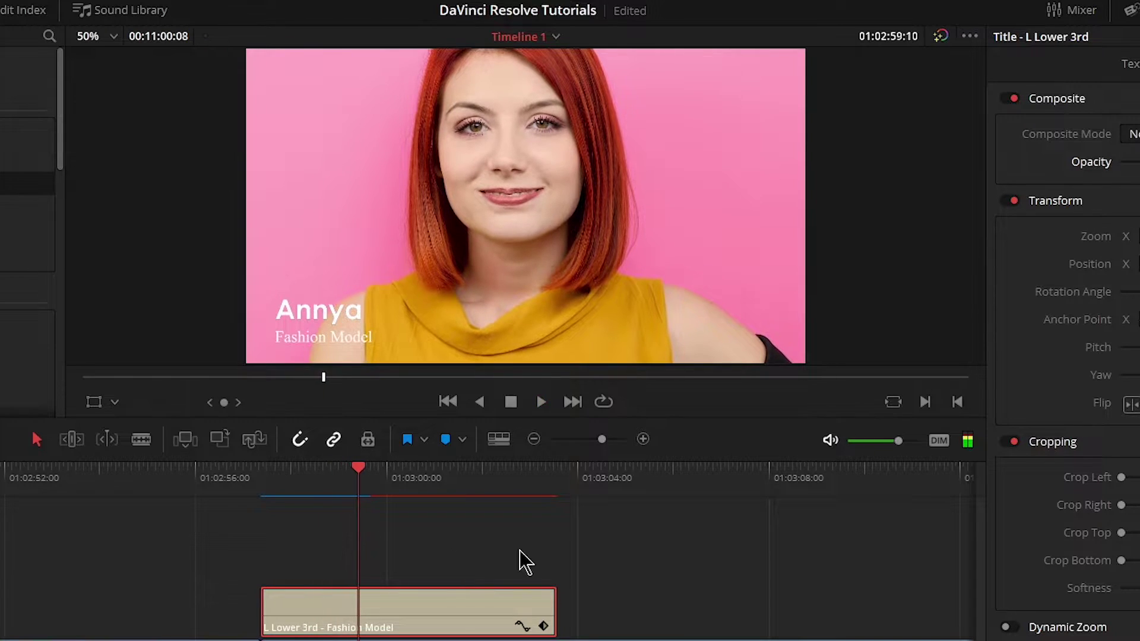
click(1133, 66)
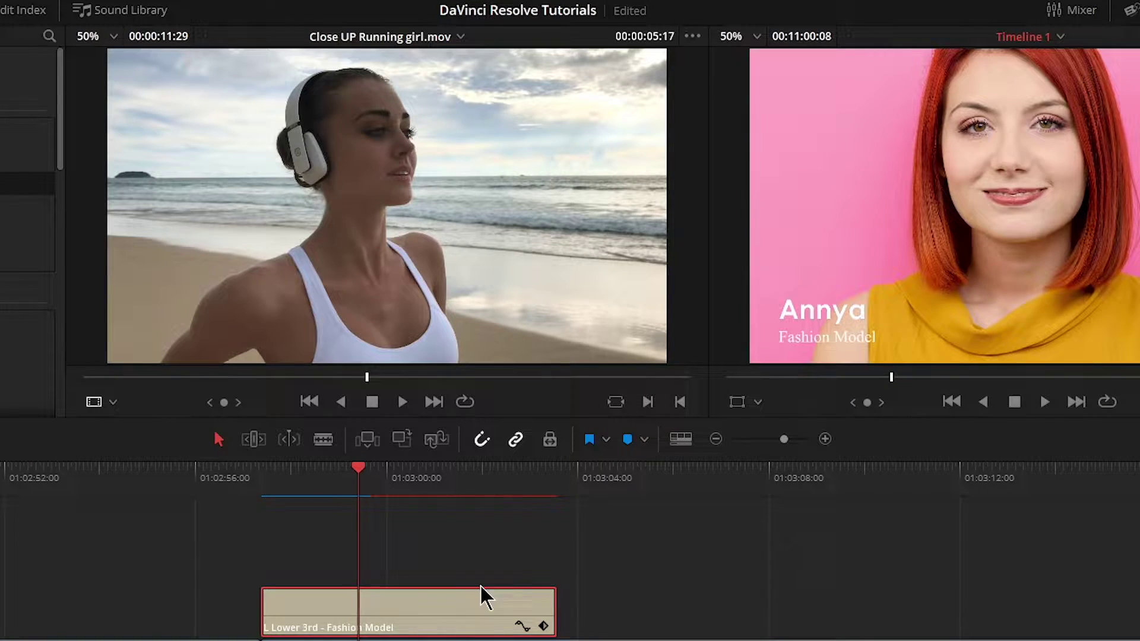
Step: Play back the entrance animations of the first and second titles in turn
click(779, 438)
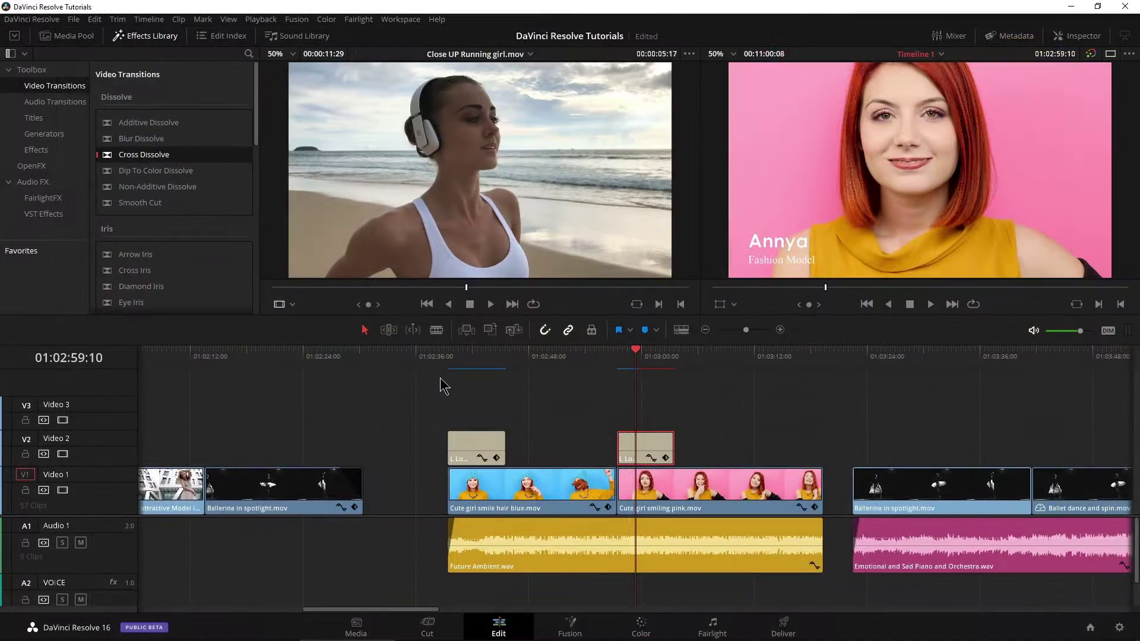
click(450, 356)
key(space)
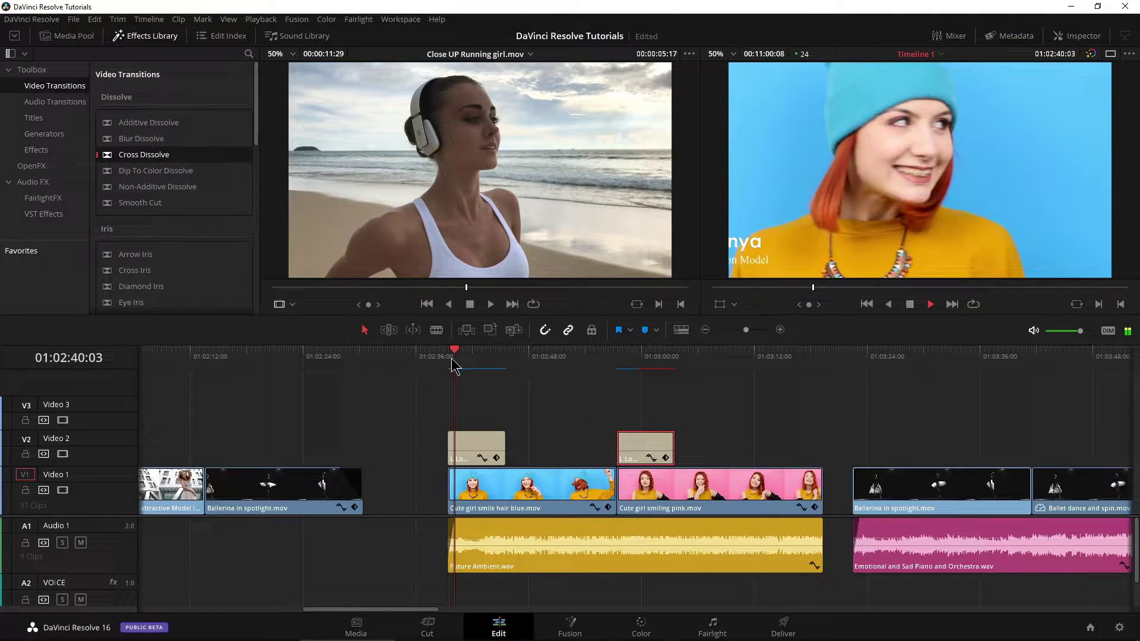
click(617, 361)
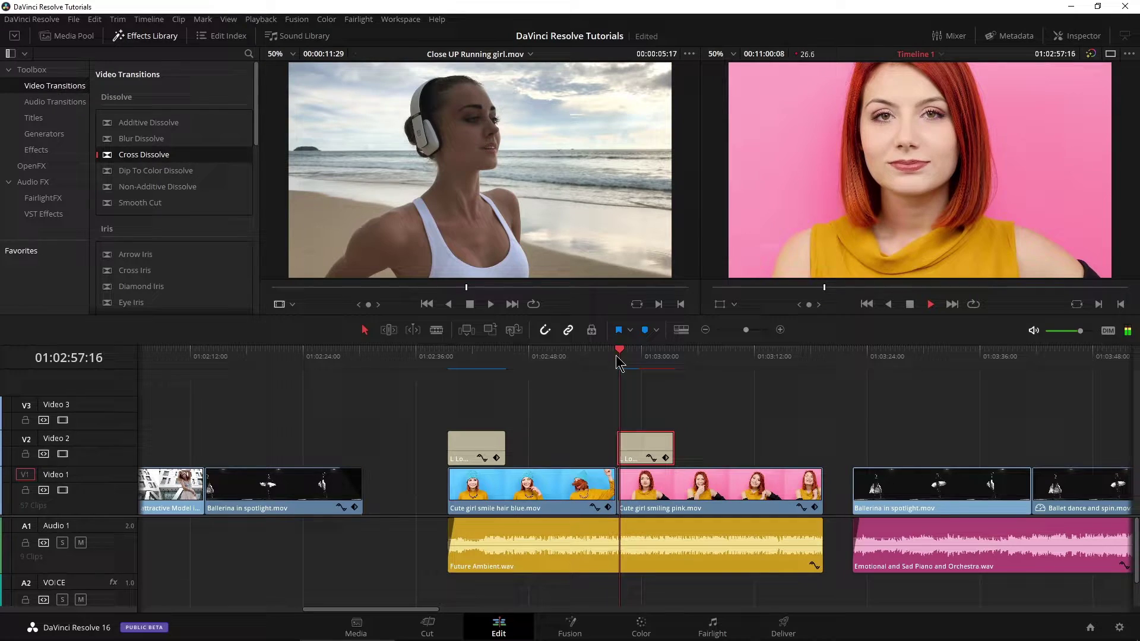
key(space)
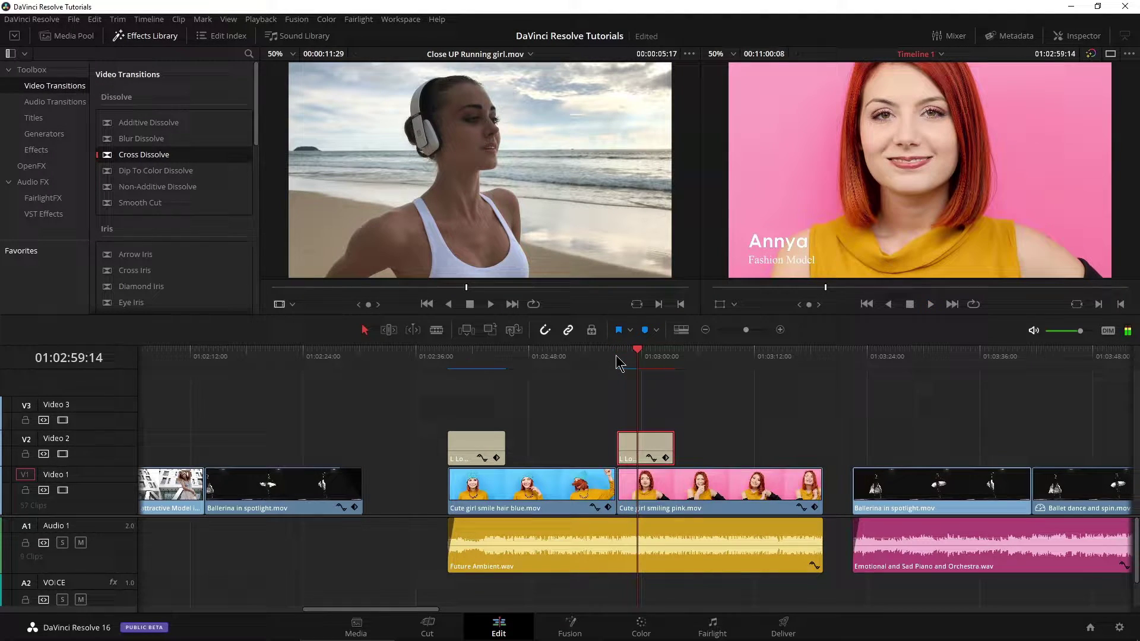
Step: Show more of the timeline and browse the clips in the Media Pool's Master bin
drag(745, 330, 739, 332)
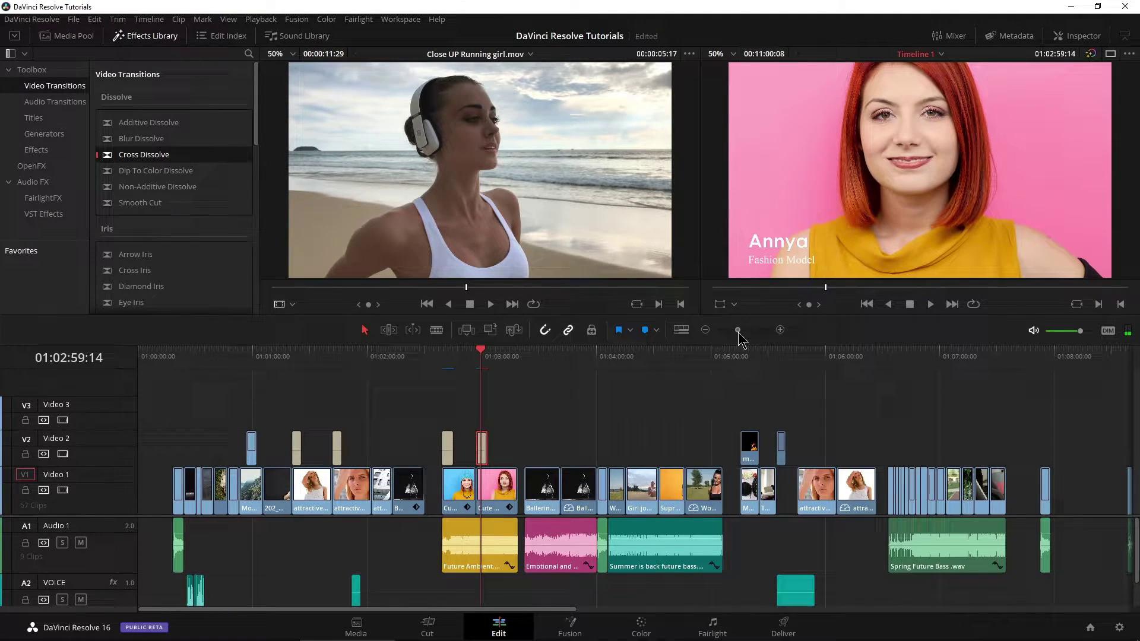
click(68, 36)
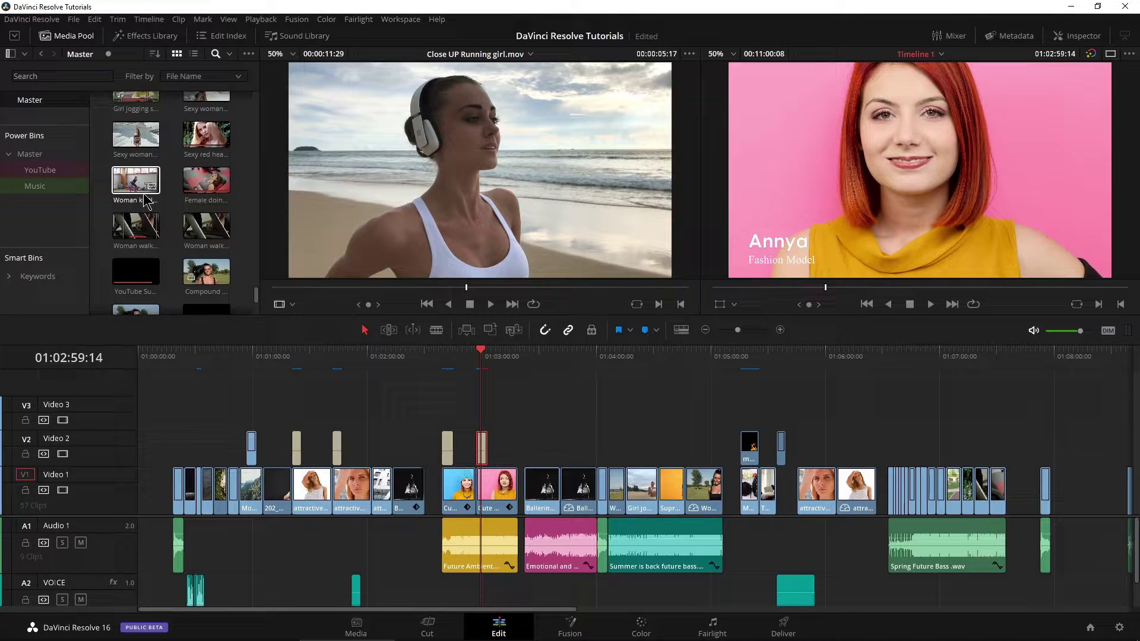
scroll(145, 200, up, 8)
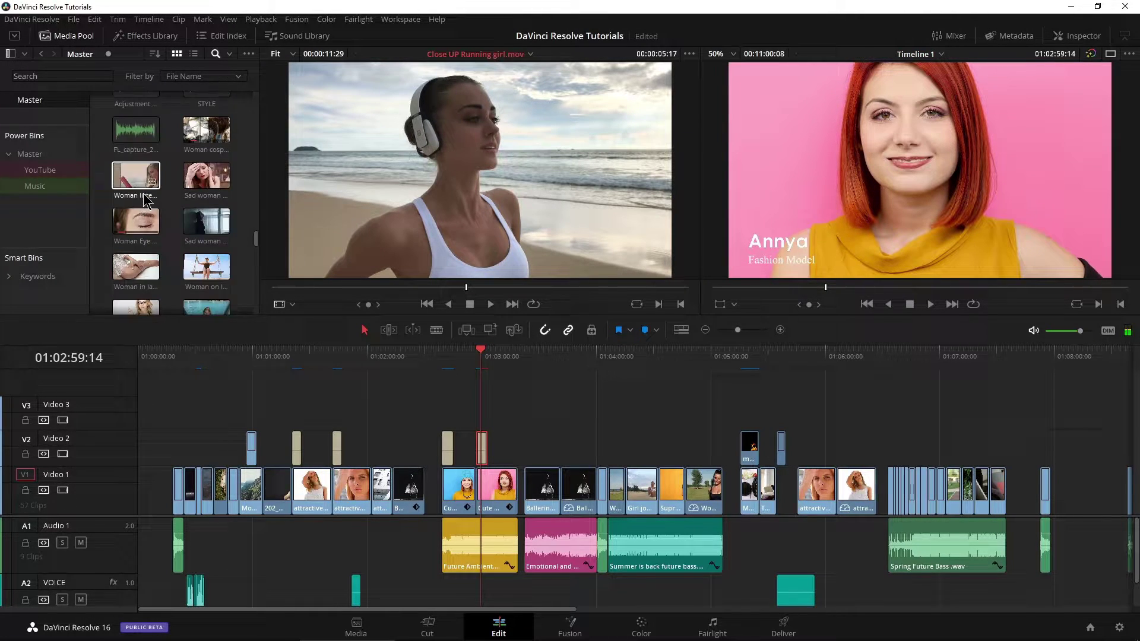
scroll(146, 200, up, 5)
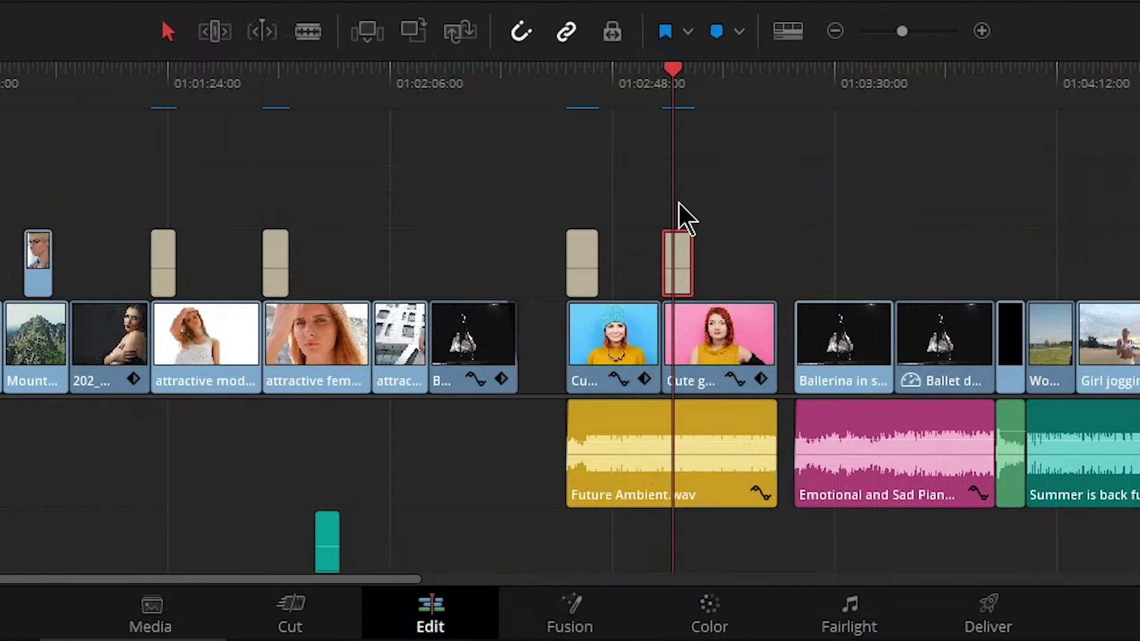
Step: Copy the second clip's animated title over the start of the distant Cute girl smiling clip on Video 2 and play it back
scroll(675, 214, right, 10)
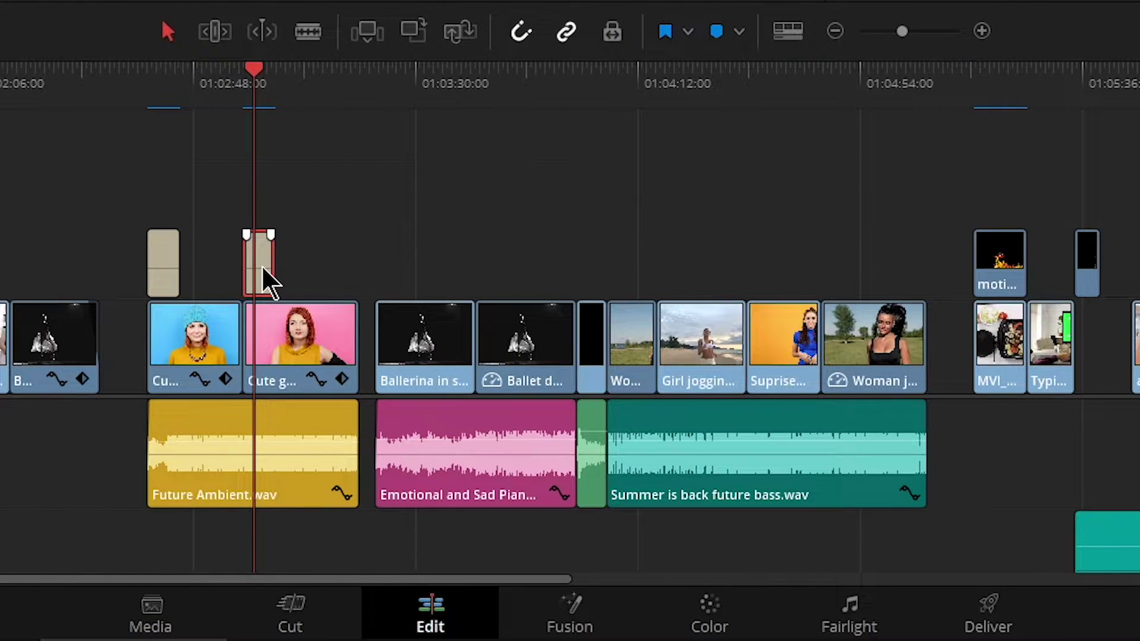
drag(261, 266, 888, 222)
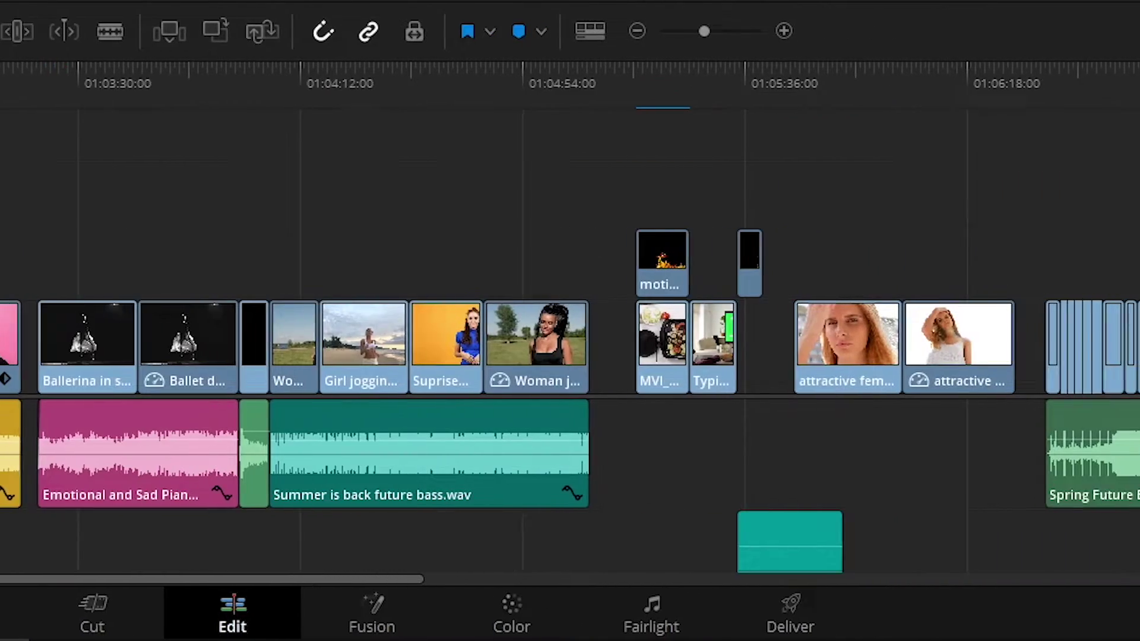
drag(1139, 226, 1139, 247)
click(811, 85)
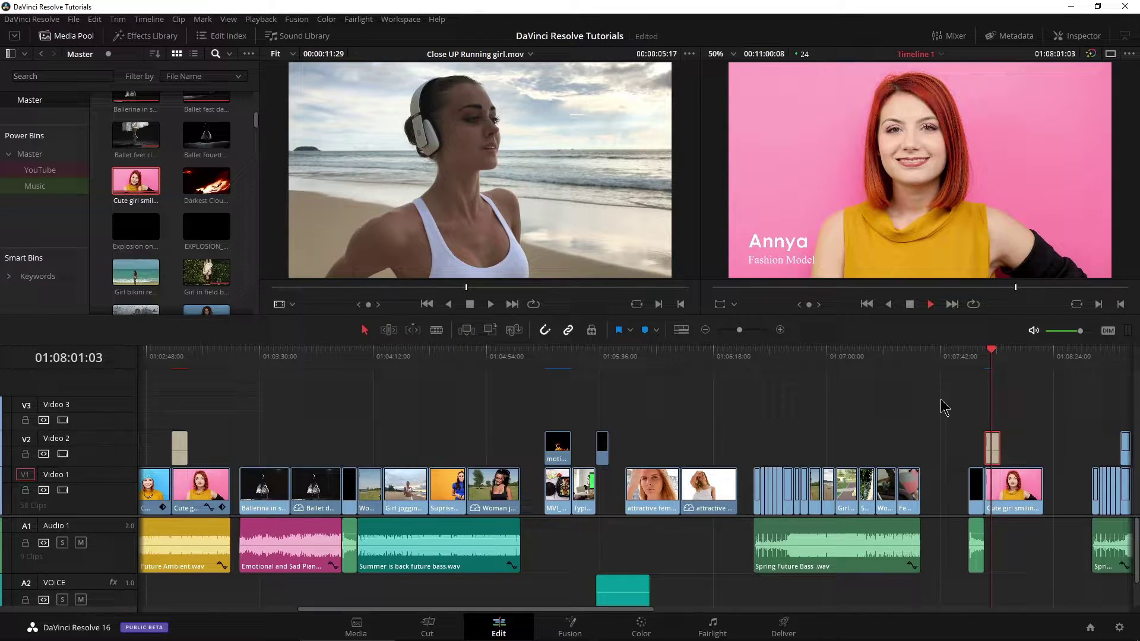
key(space)
Step: Return to the first title's start, show the end of the Master bin in the Media Pool, and play back the title's entrance
scroll(938, 408, left, 8)
click(571, 368)
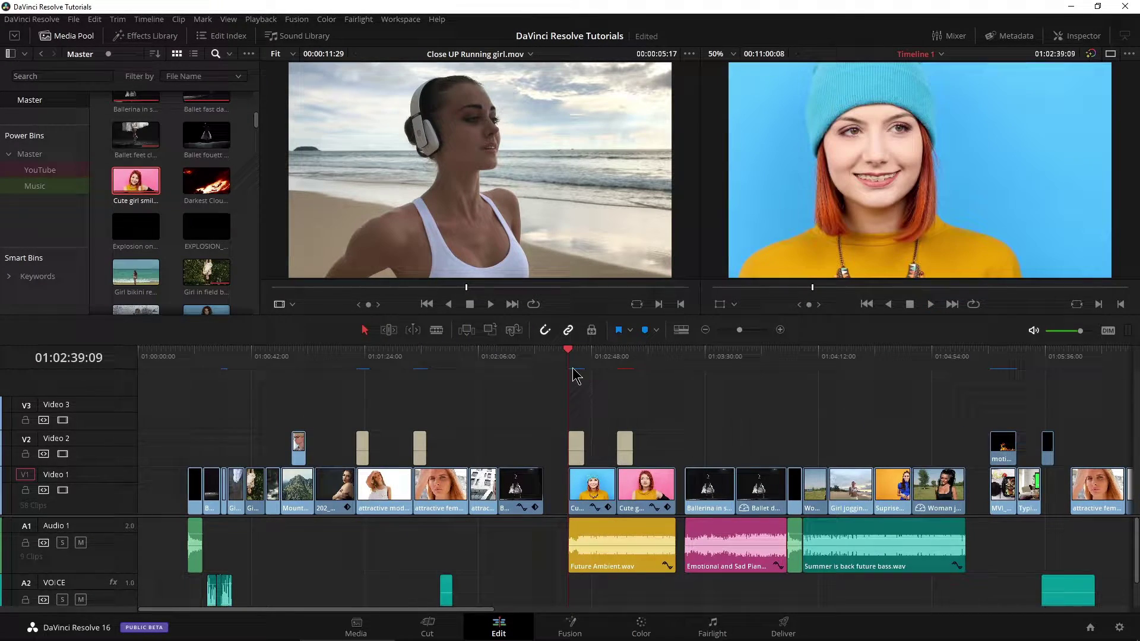
click(46, 36)
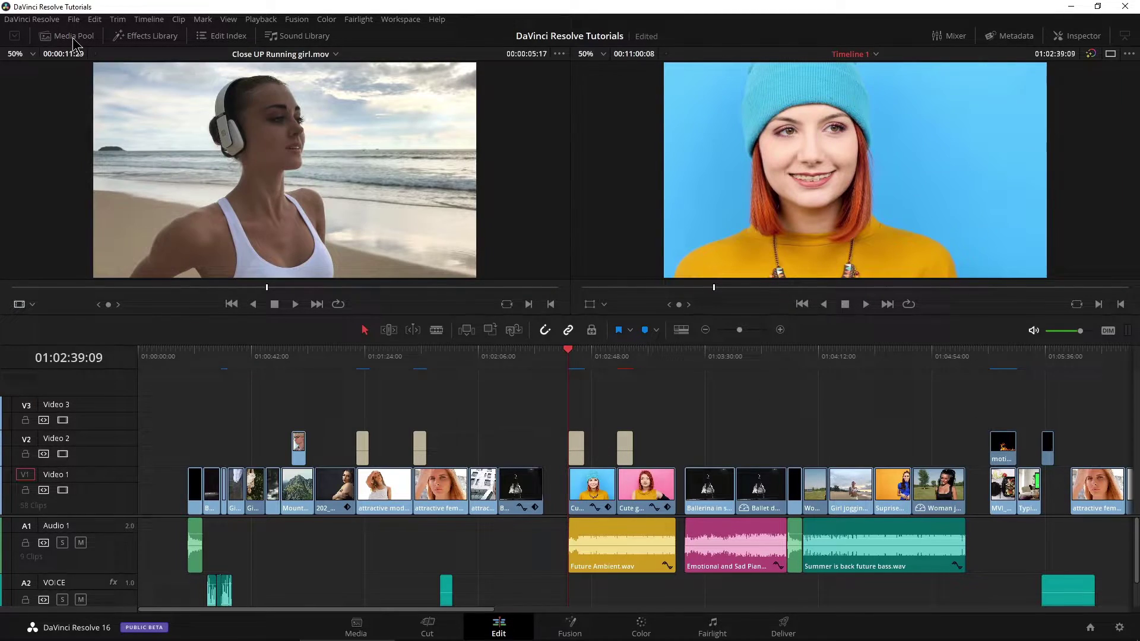
click(73, 36)
drag(252, 145, 252, 328)
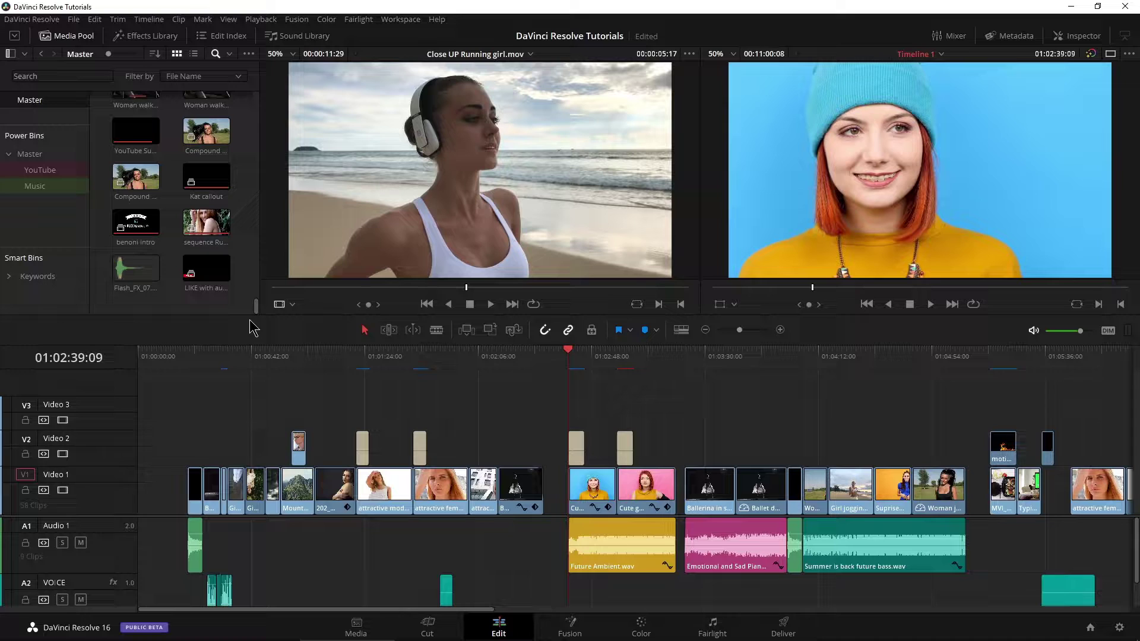
key(space)
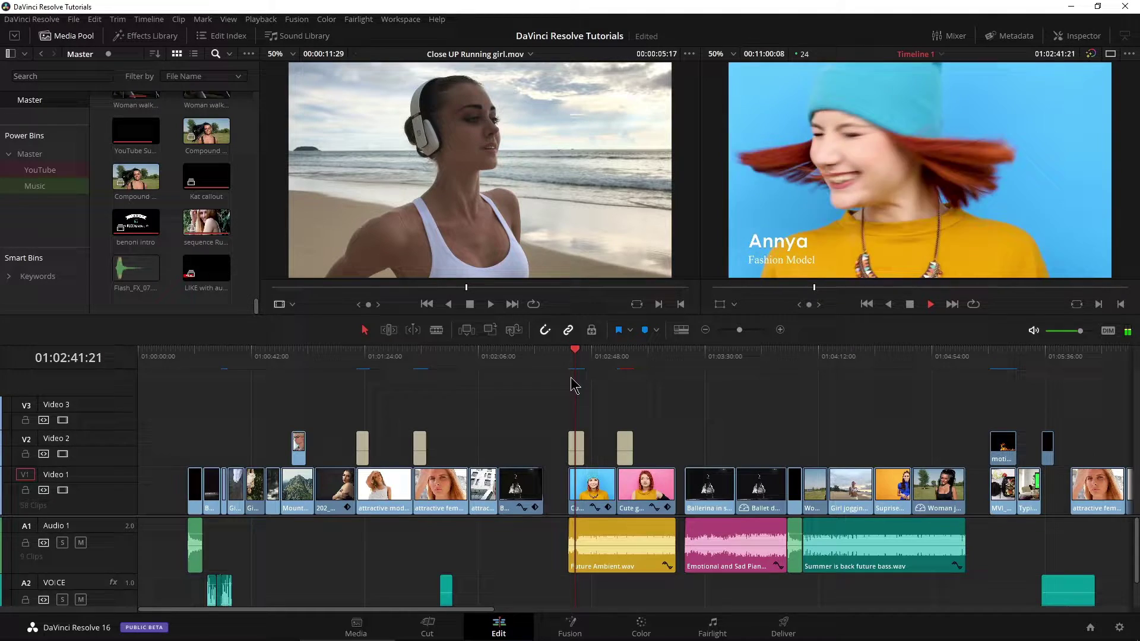
Step: Save the first animated title into the Media Pool's Master bin and give it a name starting with "TITLE Slide"
drag(740, 332, 749, 331)
drag(636, 449, 176, 298)
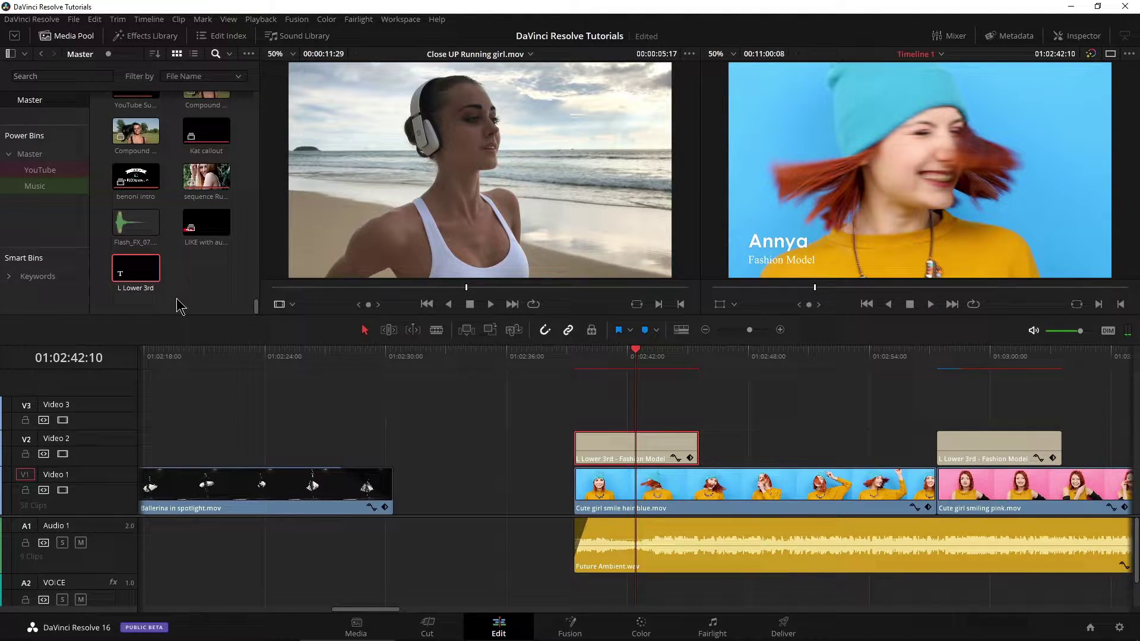
click(130, 289)
text(S)
key(Return)
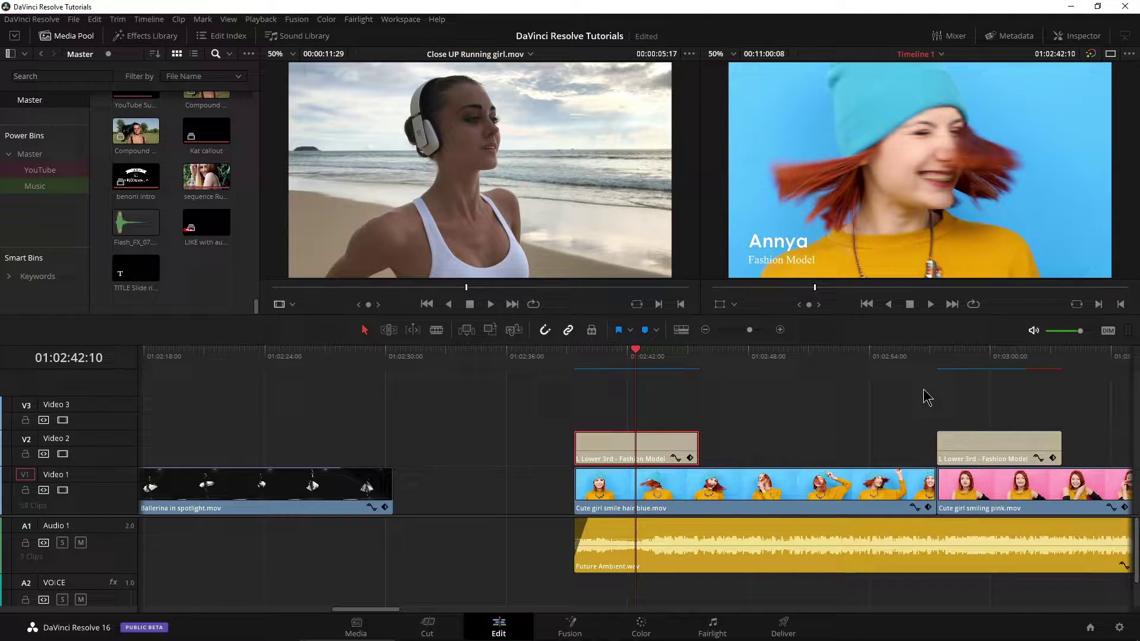
Step: Save the second animated title into the Media Pool's Master bin and name it "Title RISE"
click(957, 363)
drag(971, 440, 187, 286)
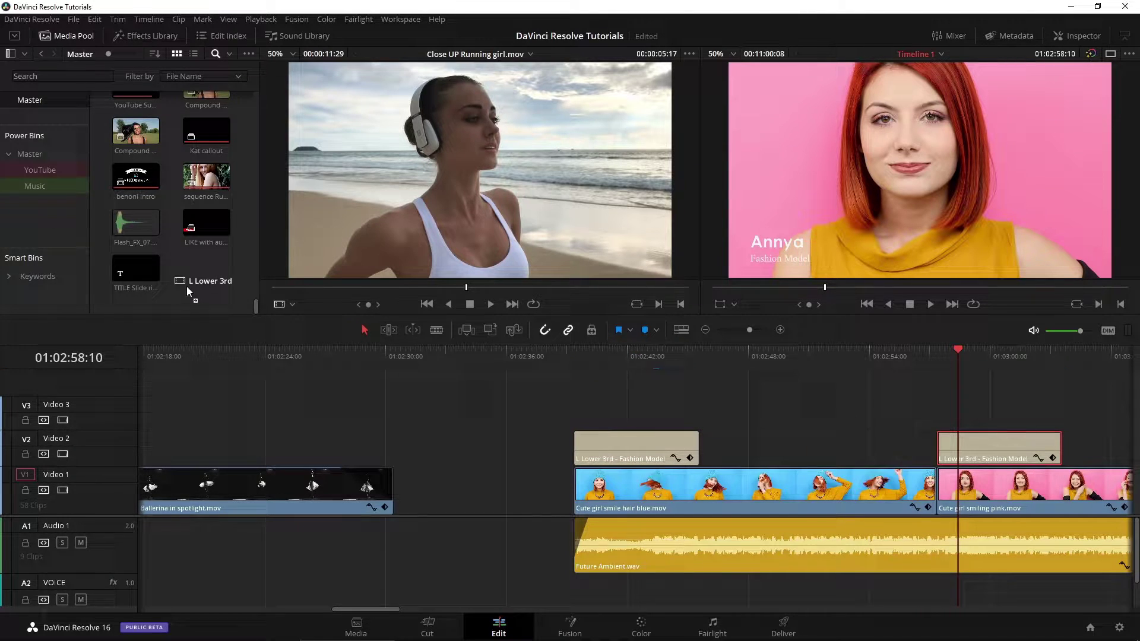
click(201, 290)
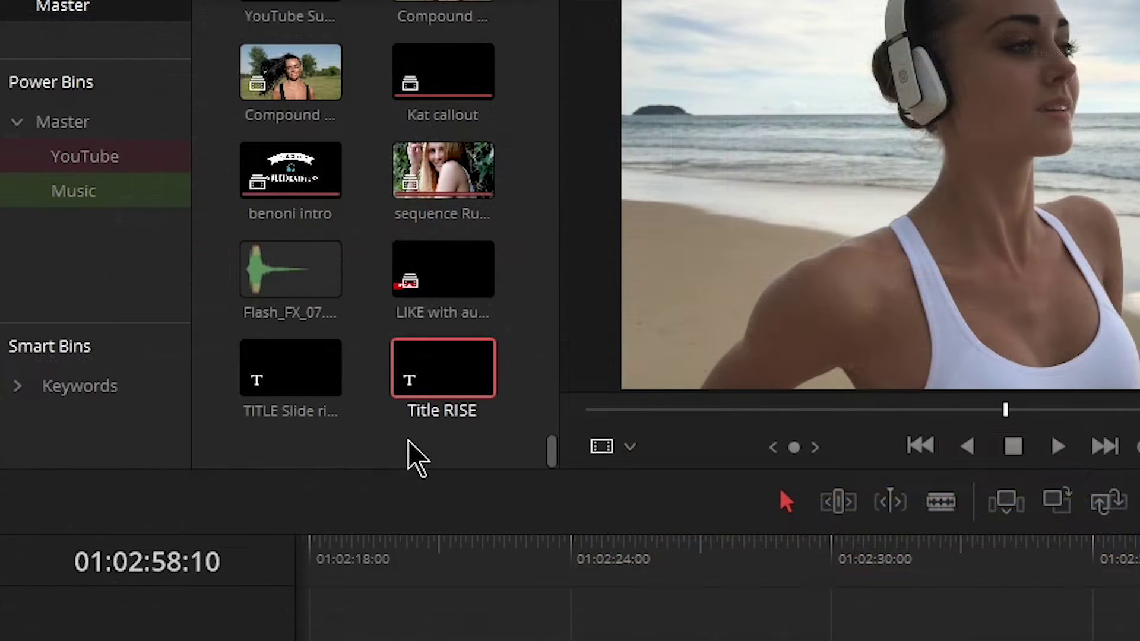
click(389, 507)
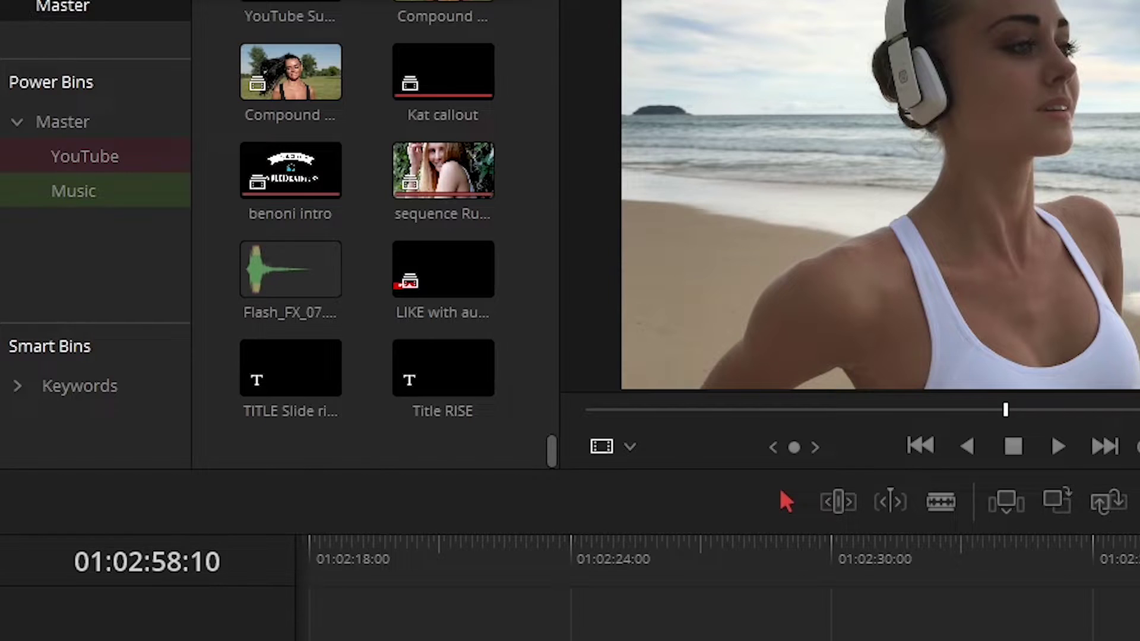
Step: Play through the workout montage around 01:07:00 to find the woman walking on the treadmill clip
key(shift+z)
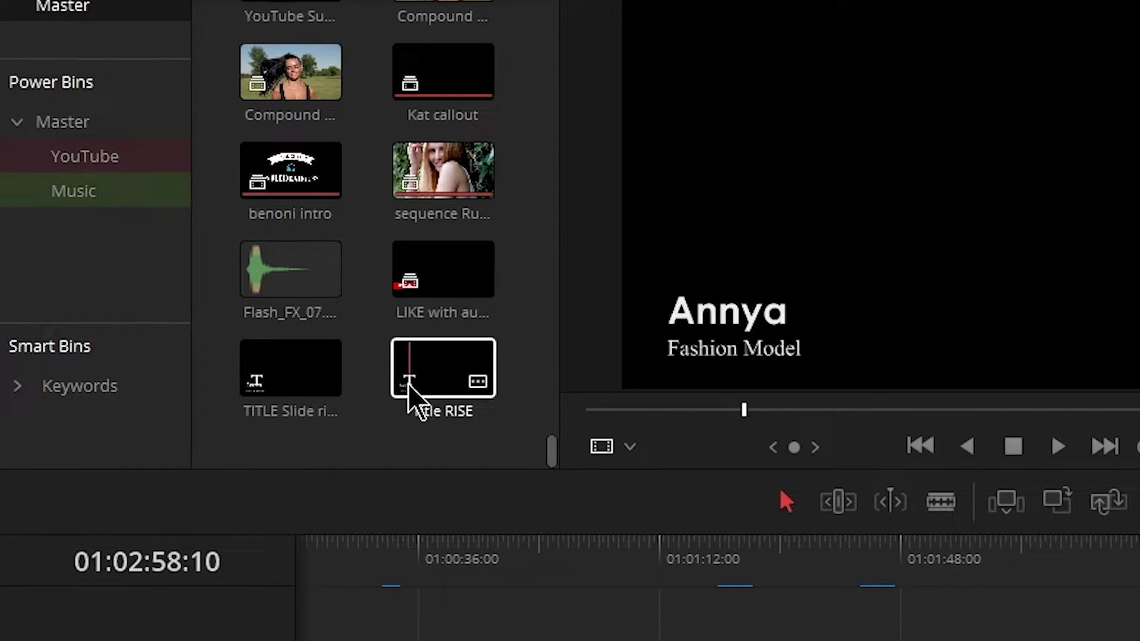
scroll(712, 564, right, 10)
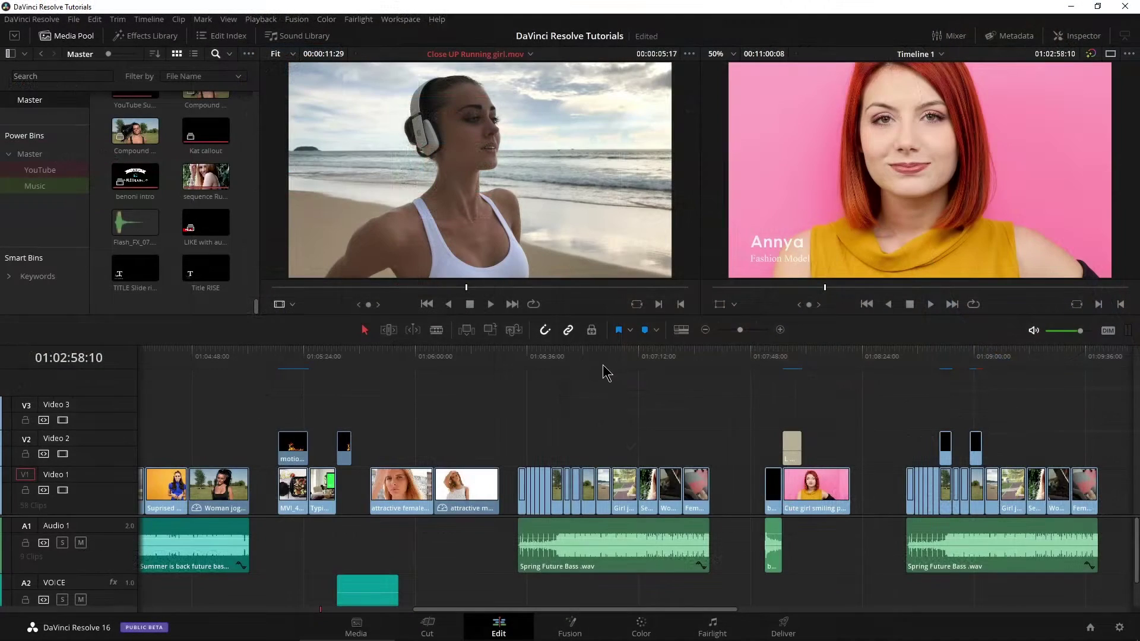
click(601, 362)
key(space)
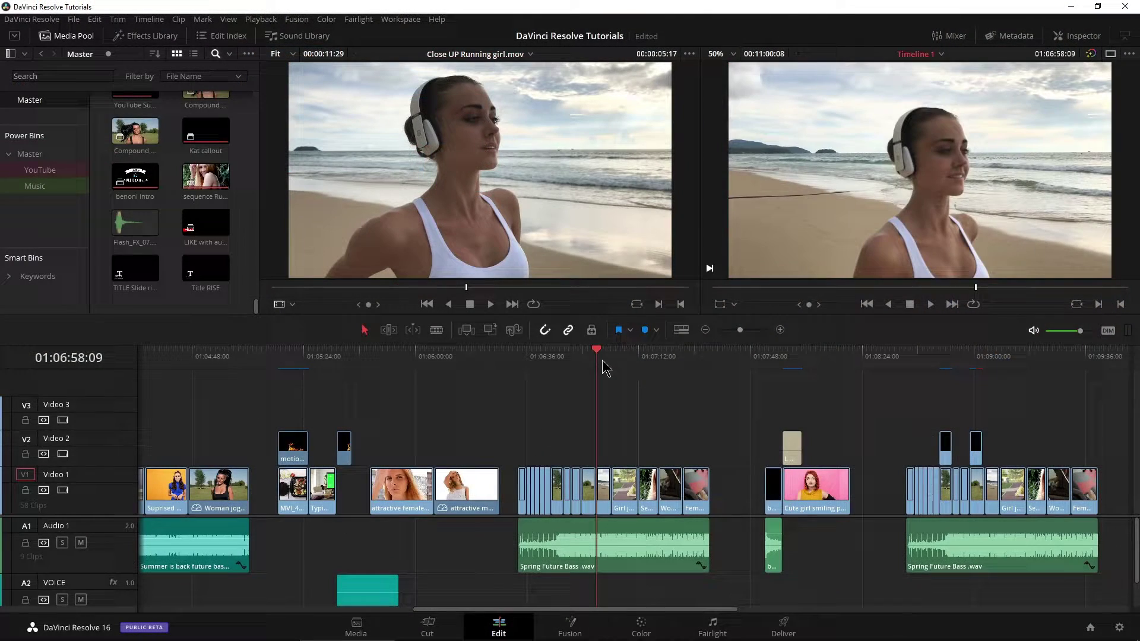
drag(612, 368, 653, 367)
key(slash)
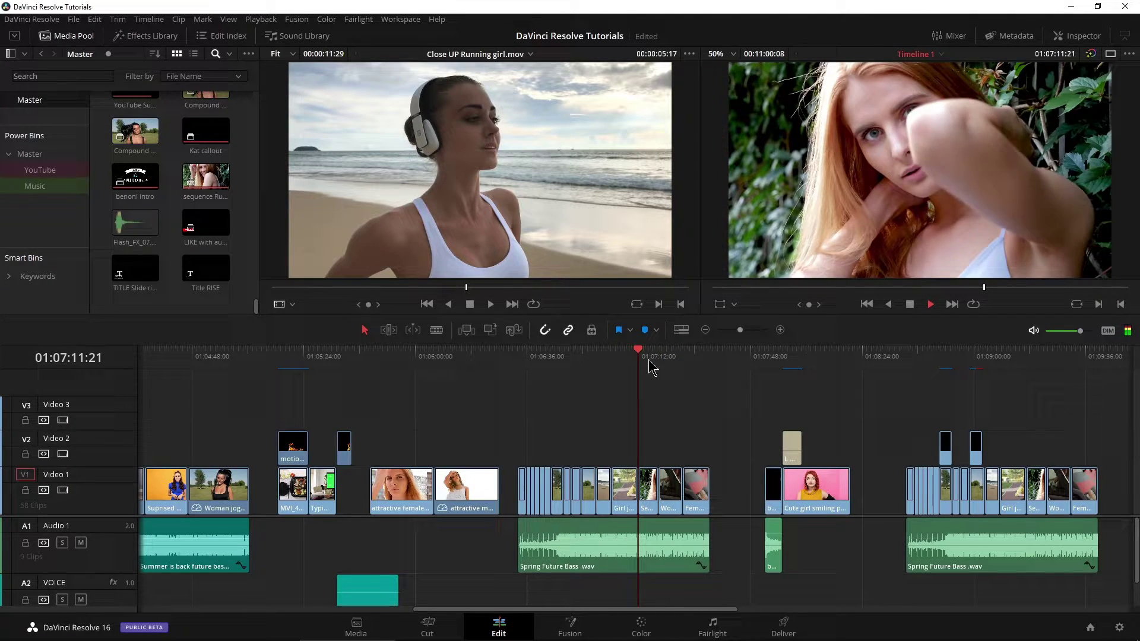
drag(738, 333, 748, 332)
key(space)
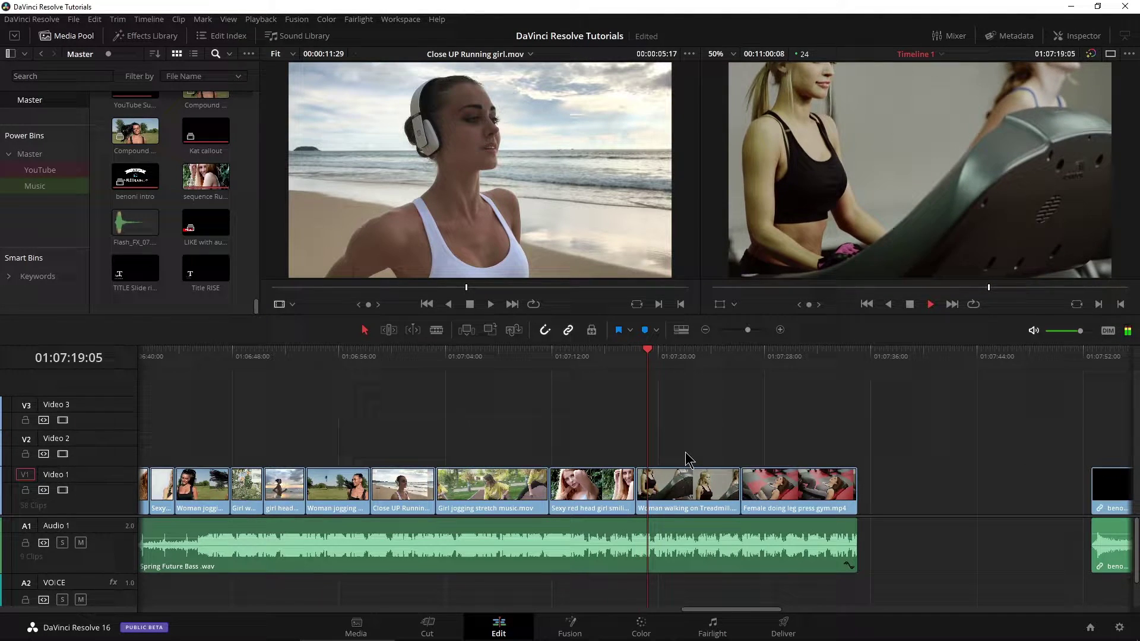
key(space)
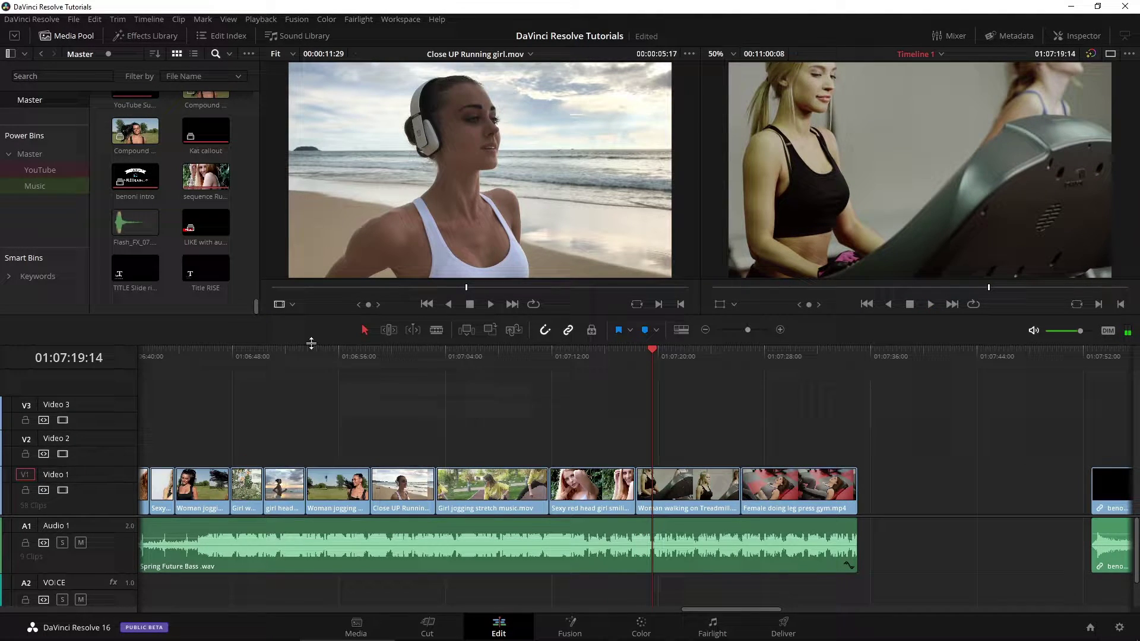
Step: Place the saved TITLE Slide title on Video 2 at the start of the treadmill clip and play back its entrance
drag(134, 266, 670, 445)
drag(650, 355, 639, 355)
key(space)
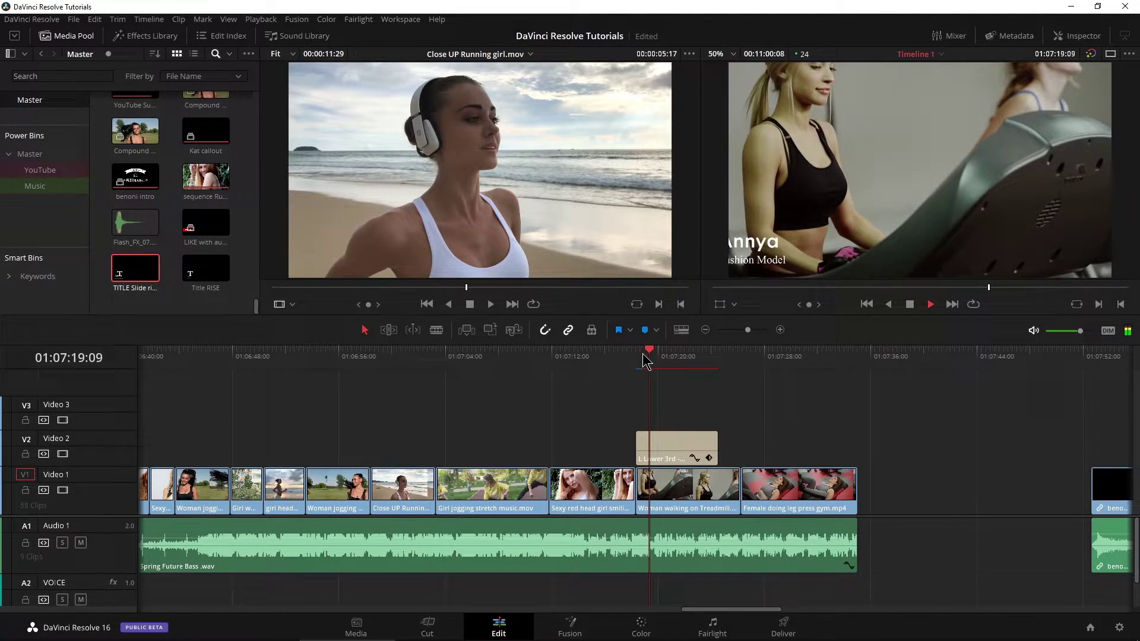
Step: Change the treadmill title's first line to the trainer's first name and its second line to "Trainer", then close the Inspector
click(685, 452)
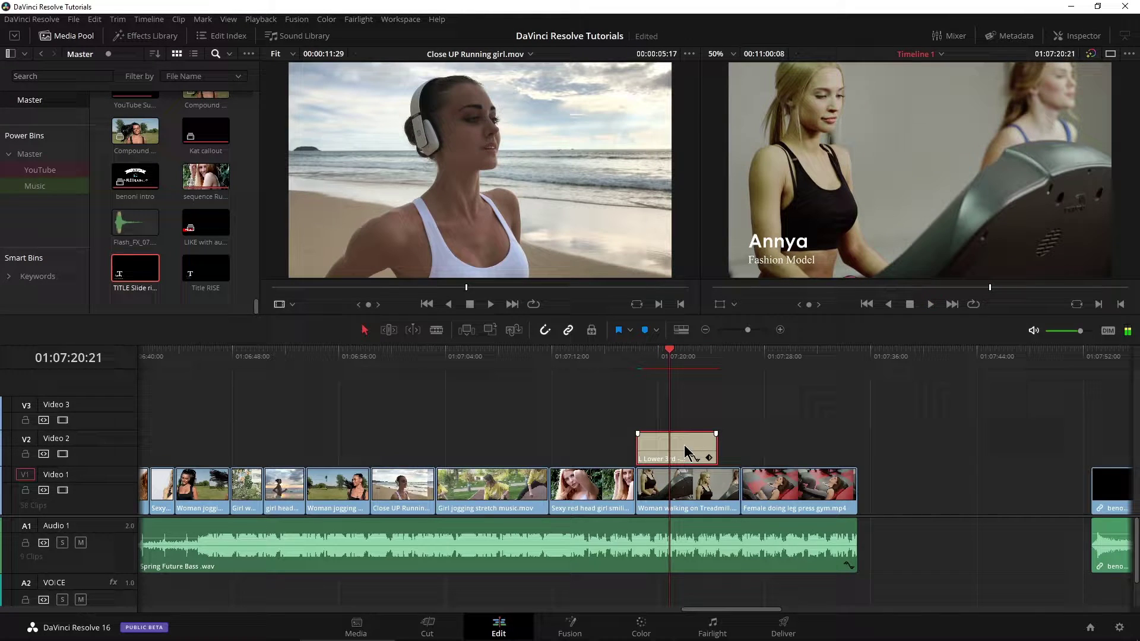
click(1074, 36)
double_click(925, 124)
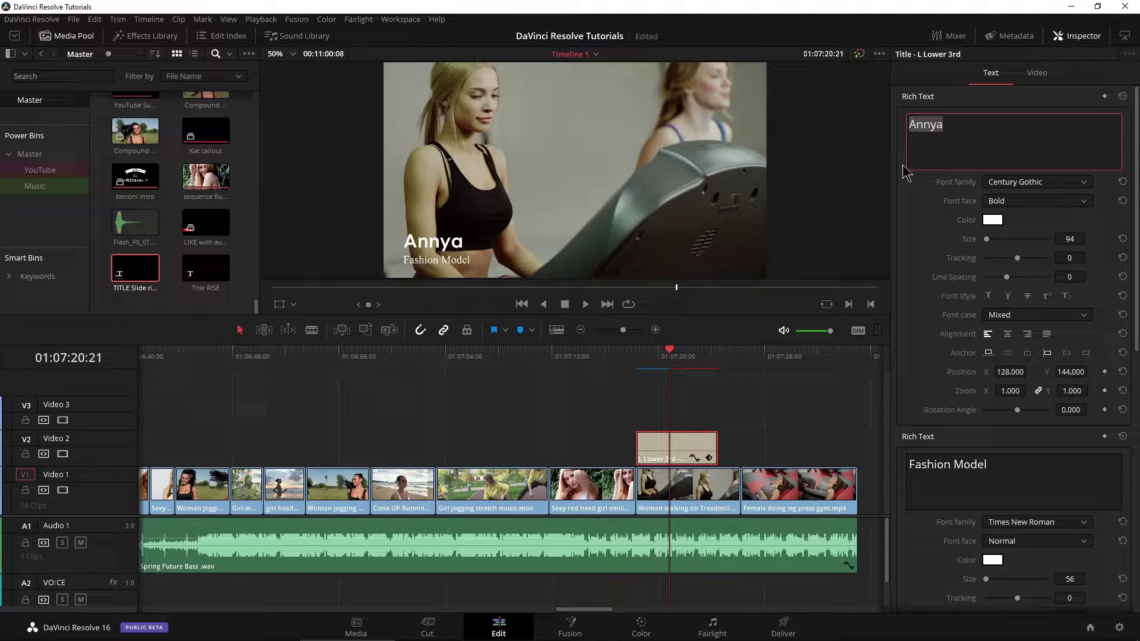
text(Maria)
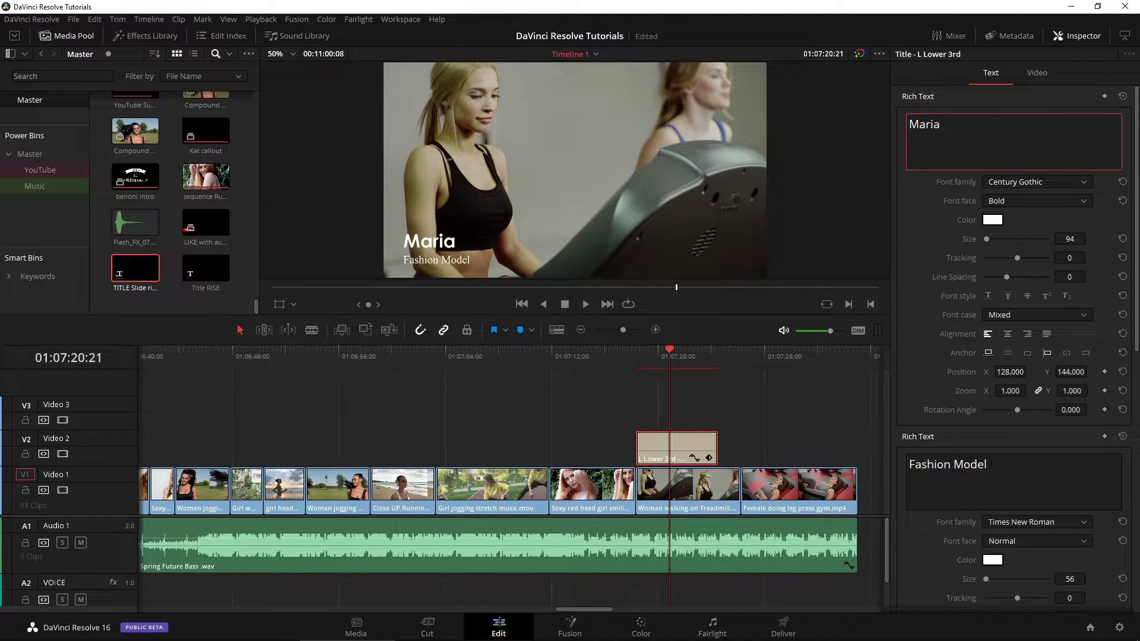
drag(988, 465, 909, 475)
key(BackSpace)
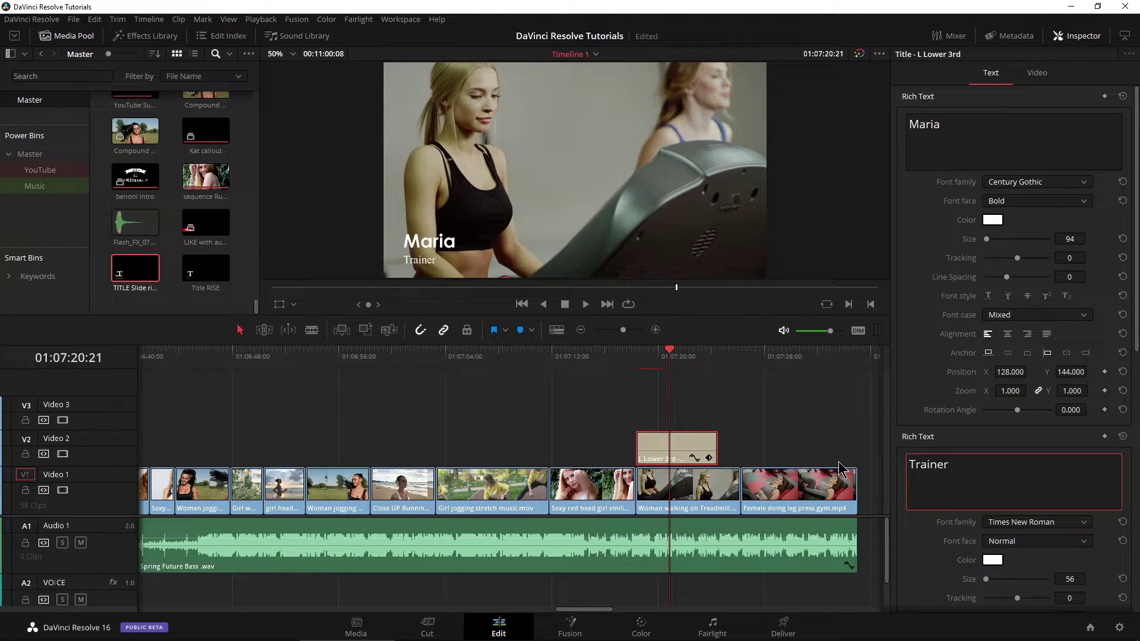
click(1076, 36)
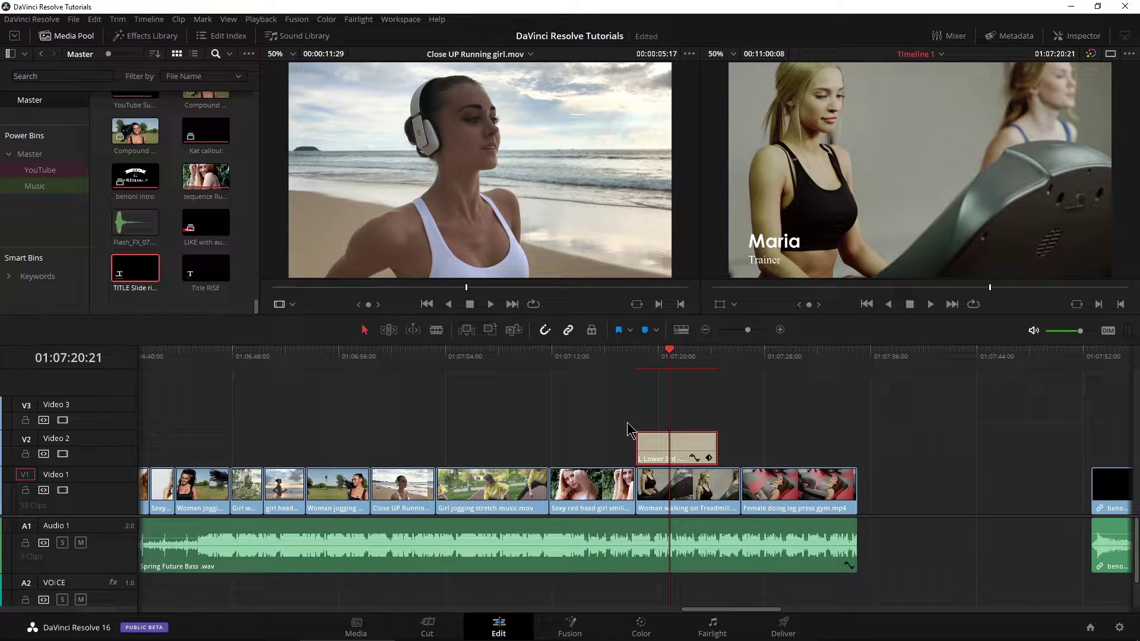
Step: Play back the entrance animation of the edited title over the treadmill clip
click(640, 359)
key(space)
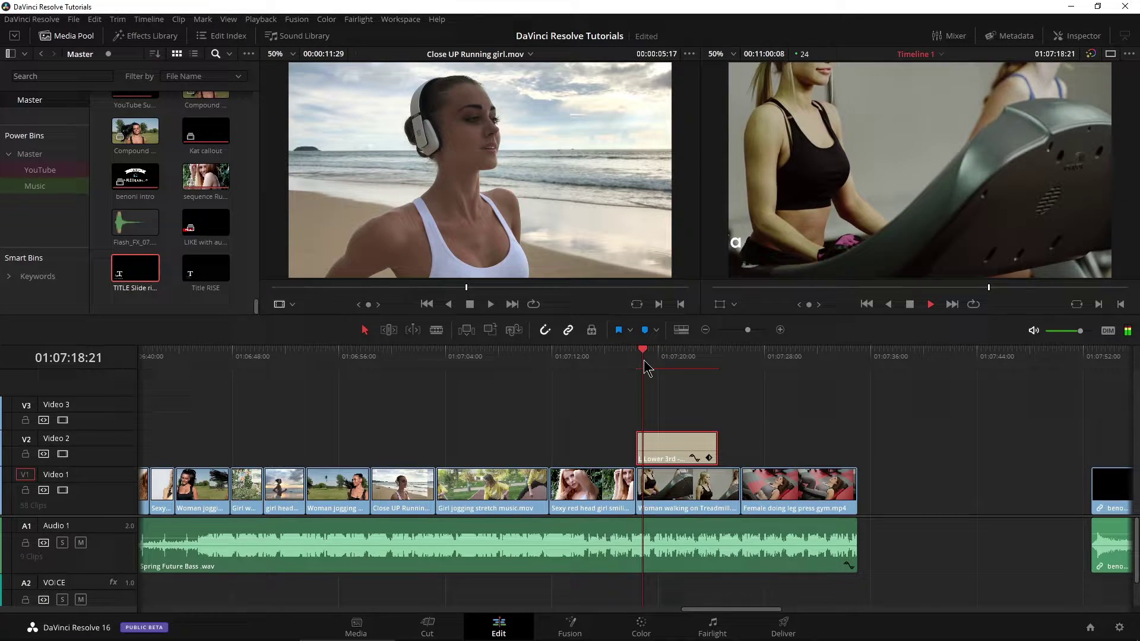
key(space)
Step: Go back to the blue and pink background clips and play back the entrances of their original titles in turn
drag(749, 330, 739, 331)
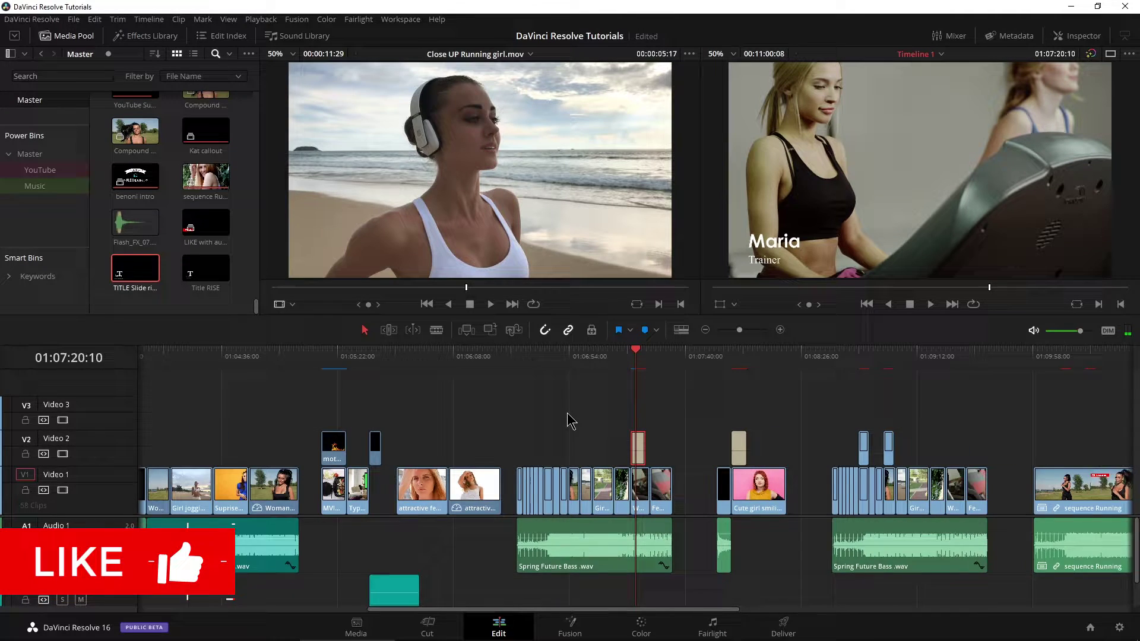
scroll(569, 422, left, 2)
click(502, 356)
key(space)
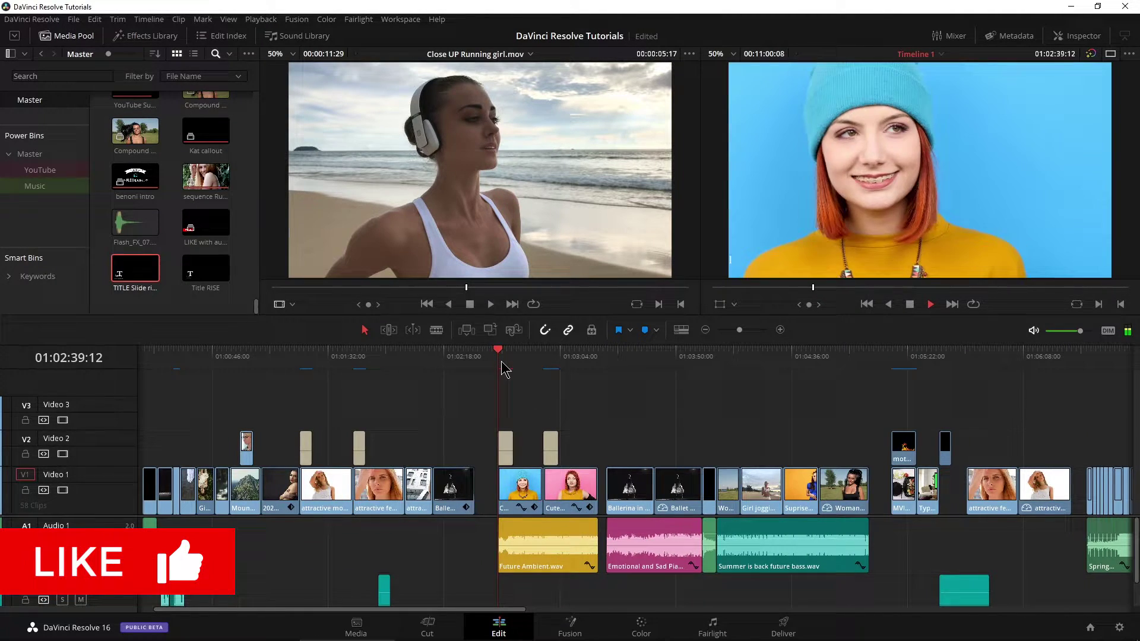
click(544, 359)
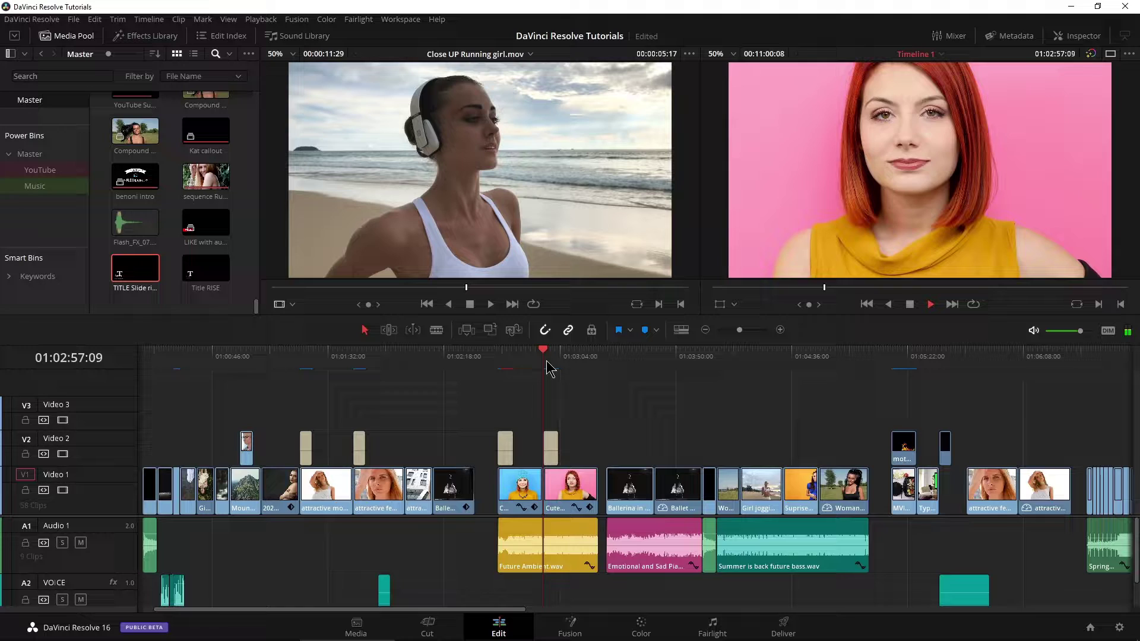
key(space)
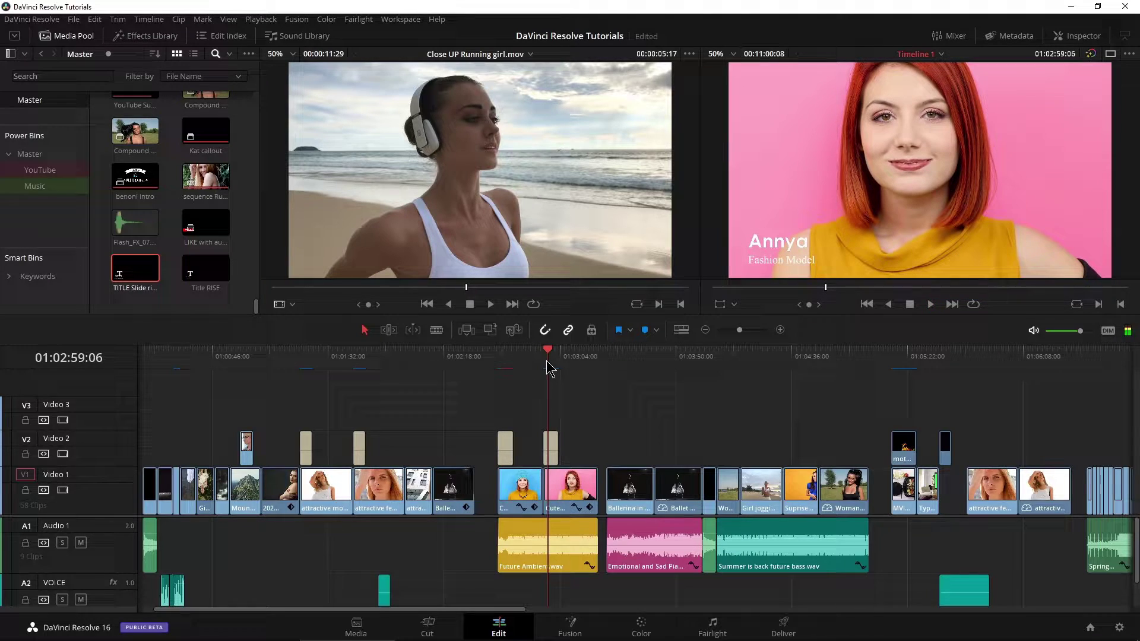
drag(739, 330, 736, 330)
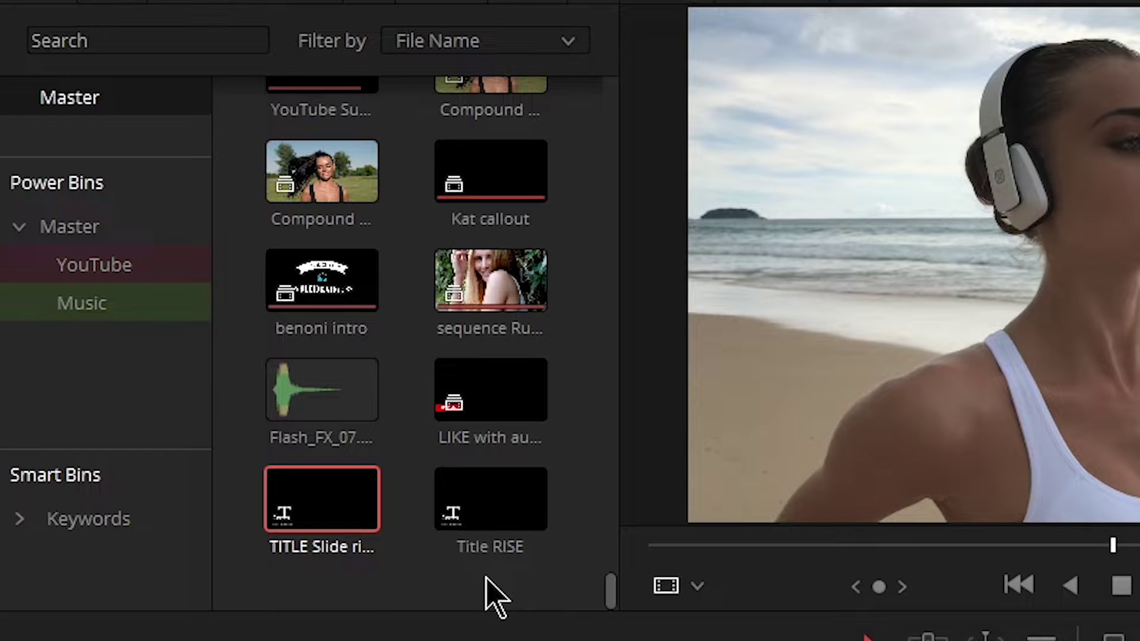
Step: Add both saved titles to the Power Bins' Master bin, check that bin, and return to the project's own Master bin
drag(541, 581, 308, 522)
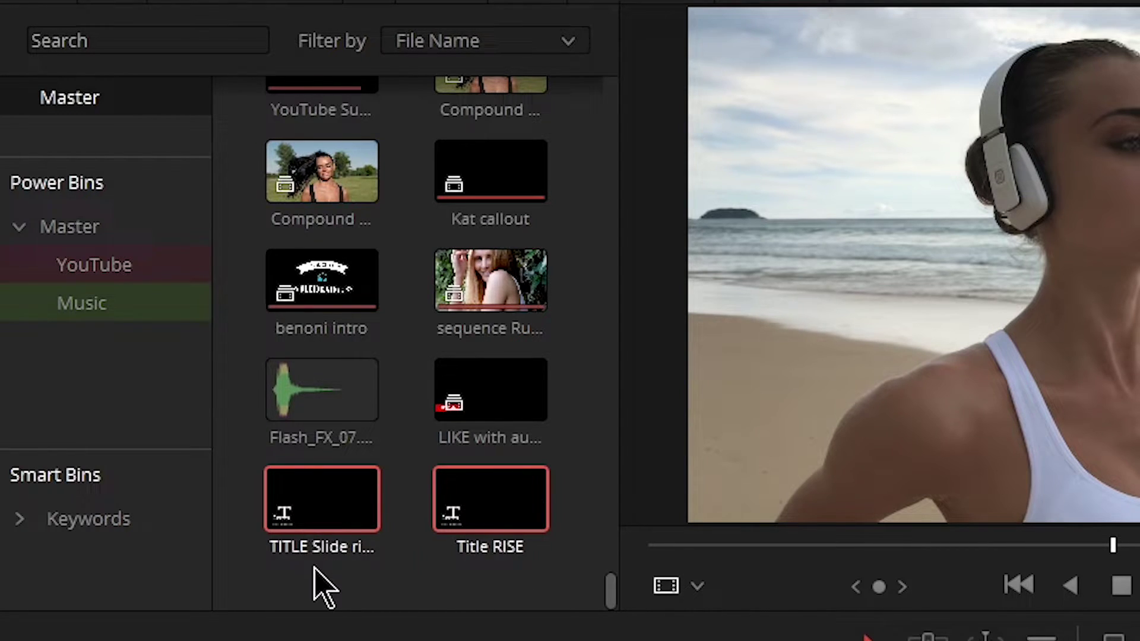
drag(522, 529, 72, 234)
click(78, 233)
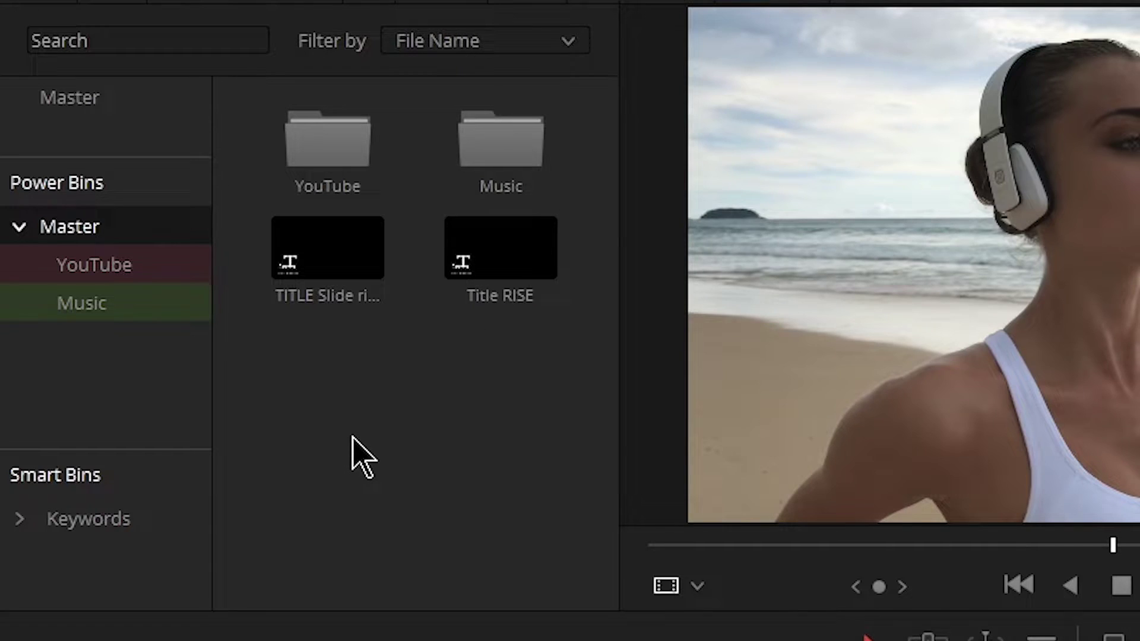
click(86, 98)
scroll(380, 422, down, 3)
scroll(382, 426, up, 3)
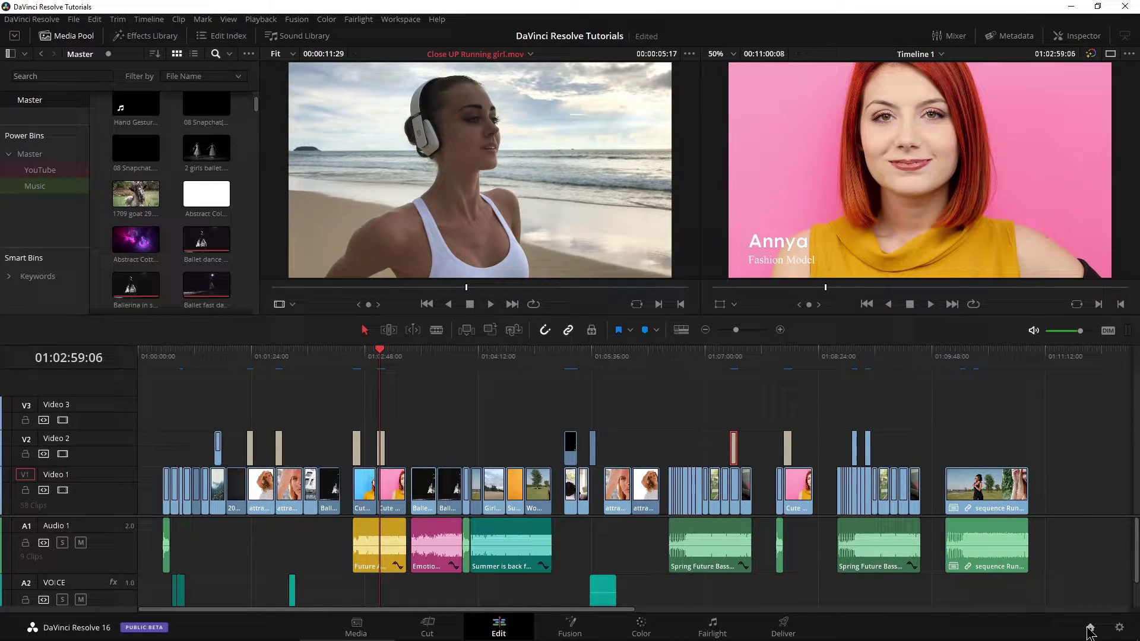
Step: Open the Check project from the Project Manager and place the playhead at the start of its timeline
click(1090, 629)
scroll(830, 364, down, 2)
double_click(569, 472)
click(680, 360)
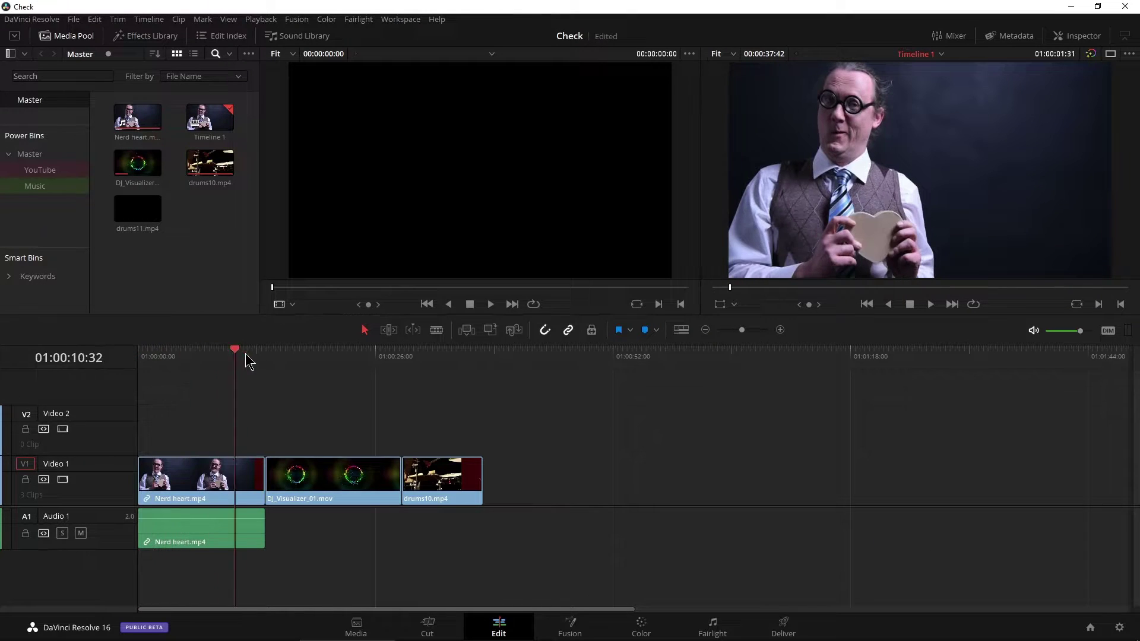
drag(248, 360, 109, 354)
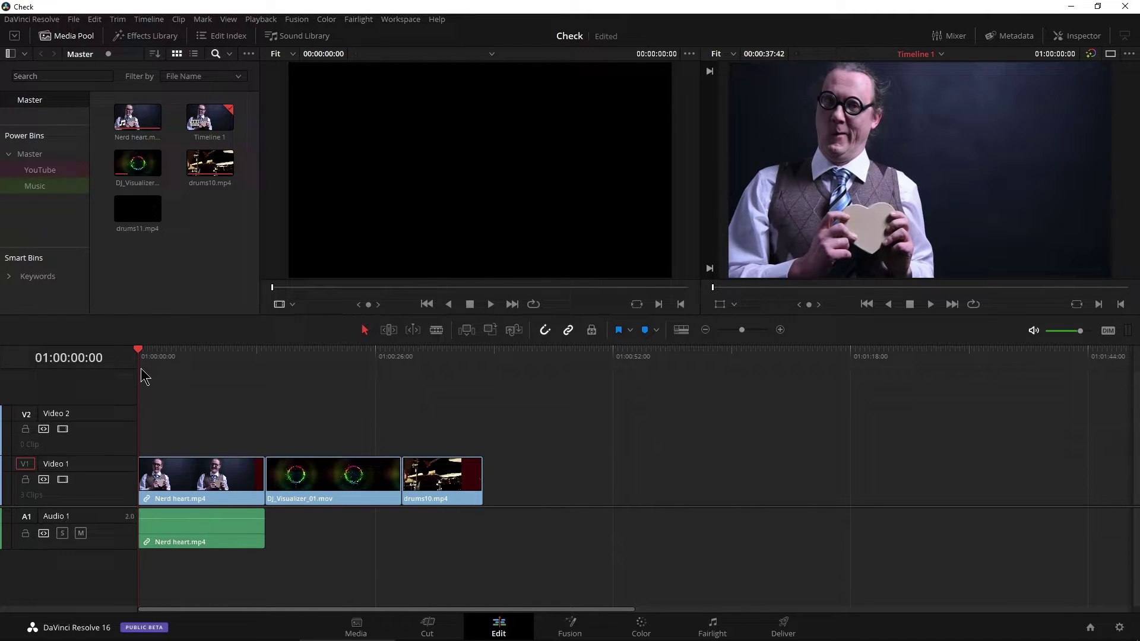
Step: Place Title RISE from the Power Bins' Master bin on Video 2 at the start of Nerd heart.mp4 and play it back
click(27, 156)
click(229, 178)
drag(202, 172, 160, 430)
key(space)
key(space)
Step: Replace the title's name line with the subject's first name and its second line with Geek
click(169, 421)
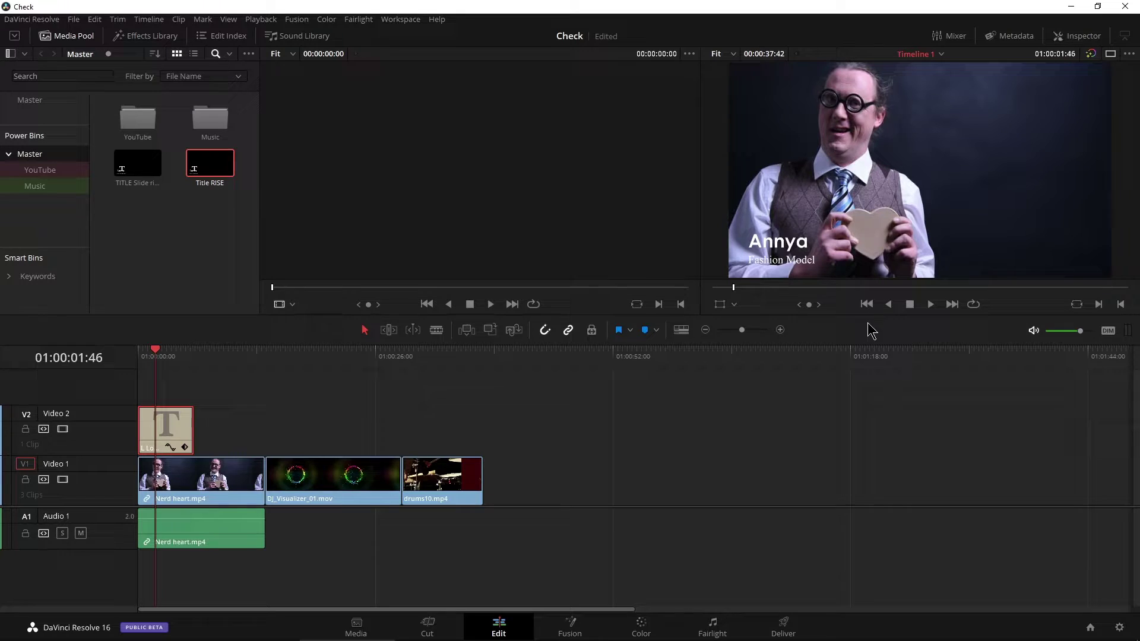
click(1069, 37)
double_click(987, 120)
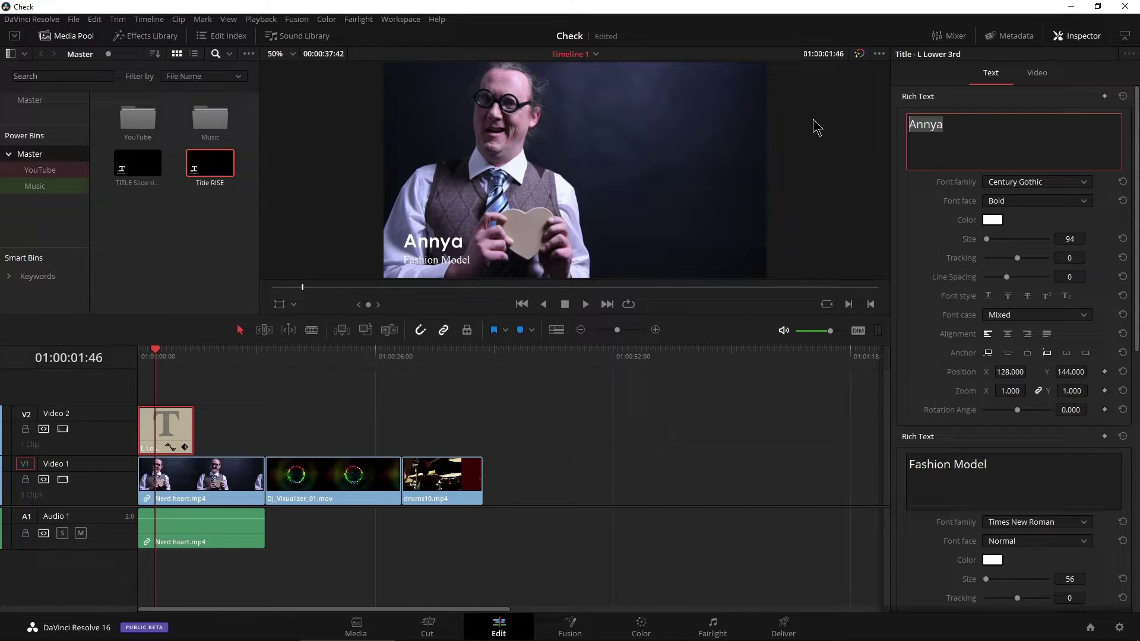
text(Fred)
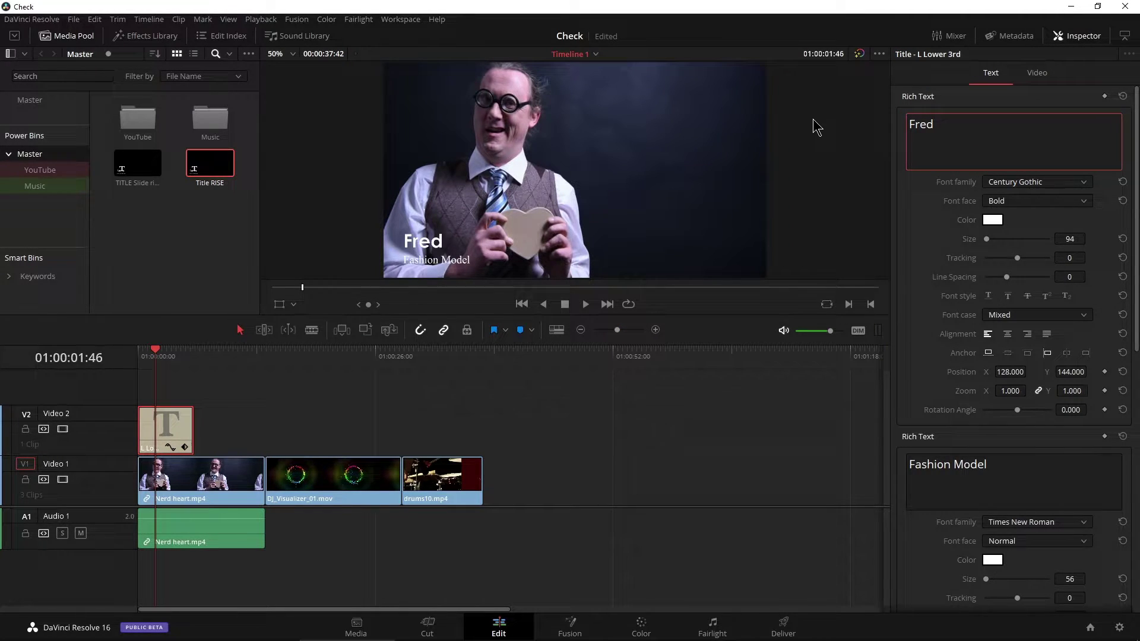
triple_click(1002, 464)
text(Geek)
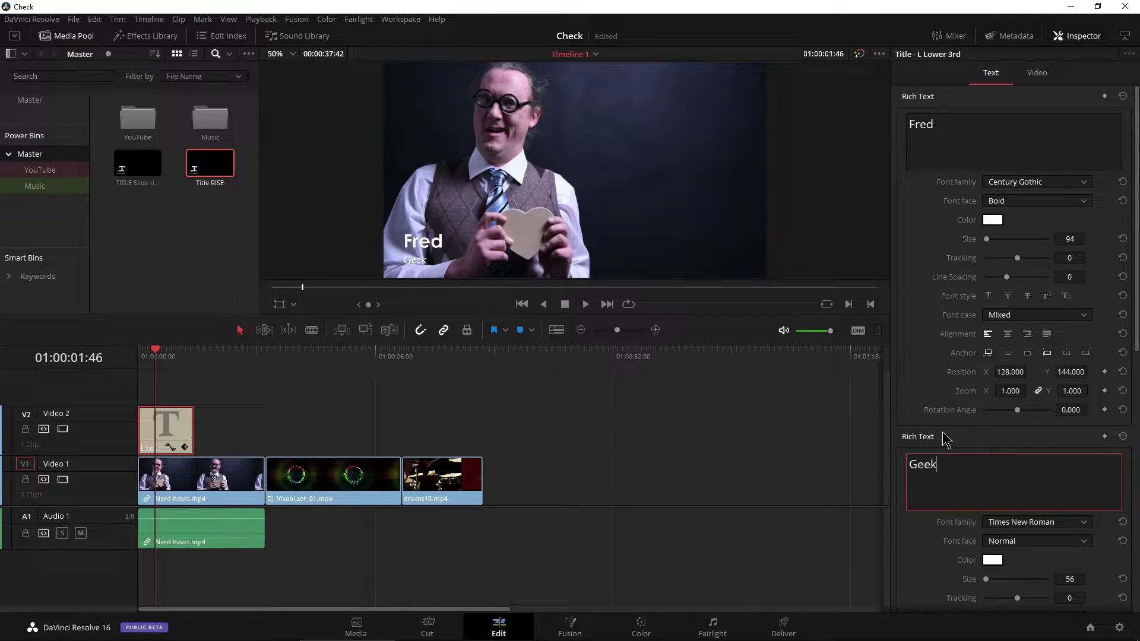
Step: Set the title's drop shadow to an X offset of 5 and a blur of 22
scroll(947, 441, down, 5)
drag(991, 333, 988, 332)
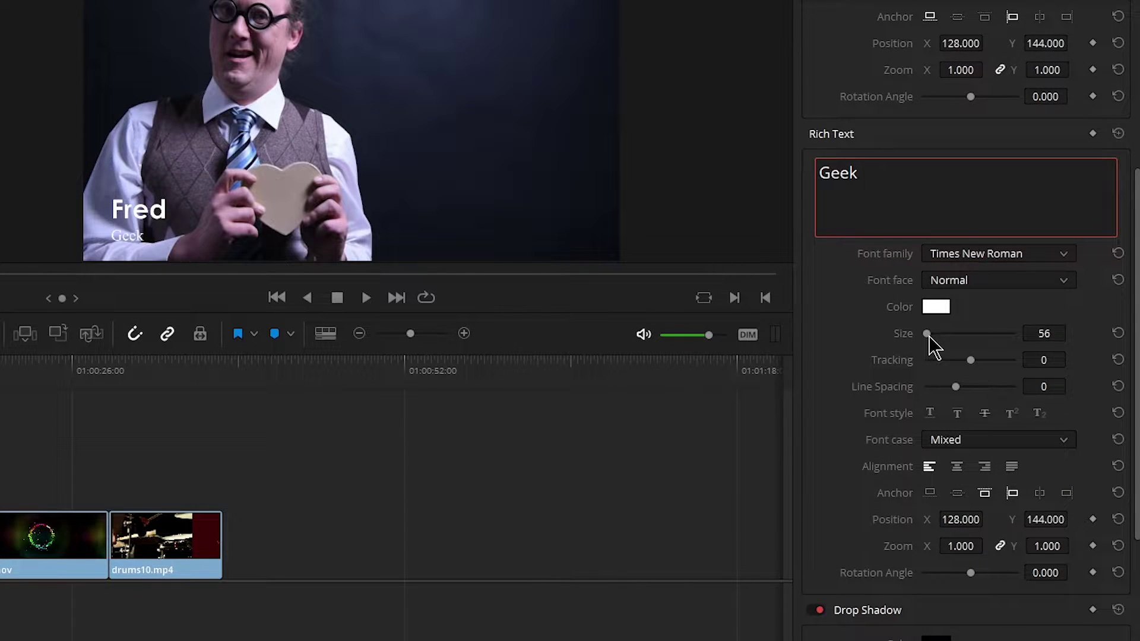
scroll(839, 471, down, 5)
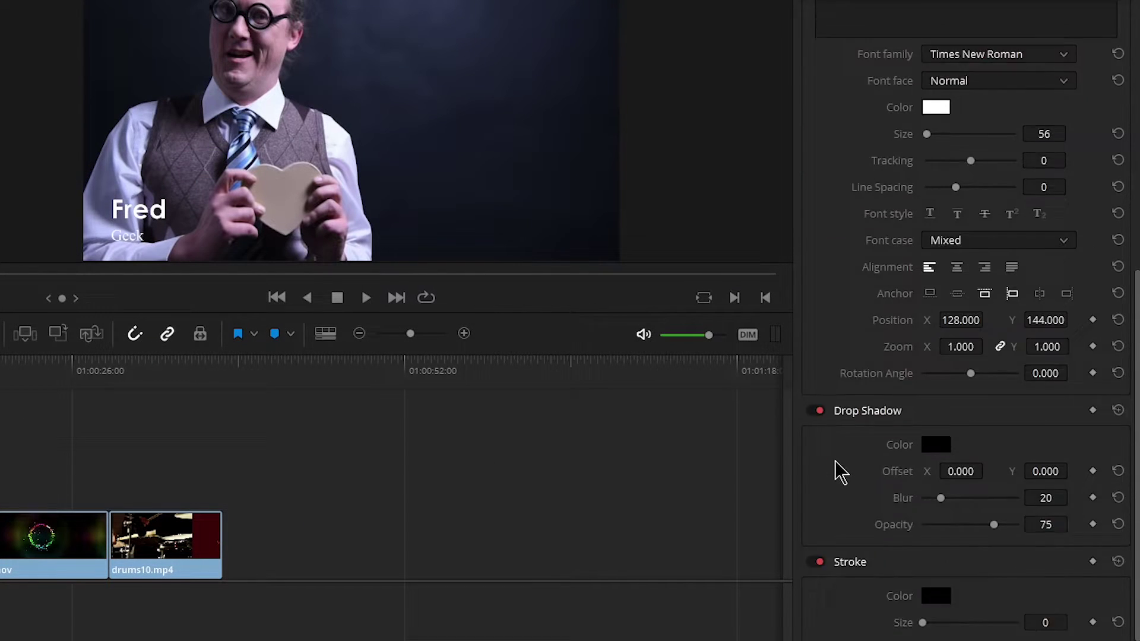
drag(897, 421, 921, 422)
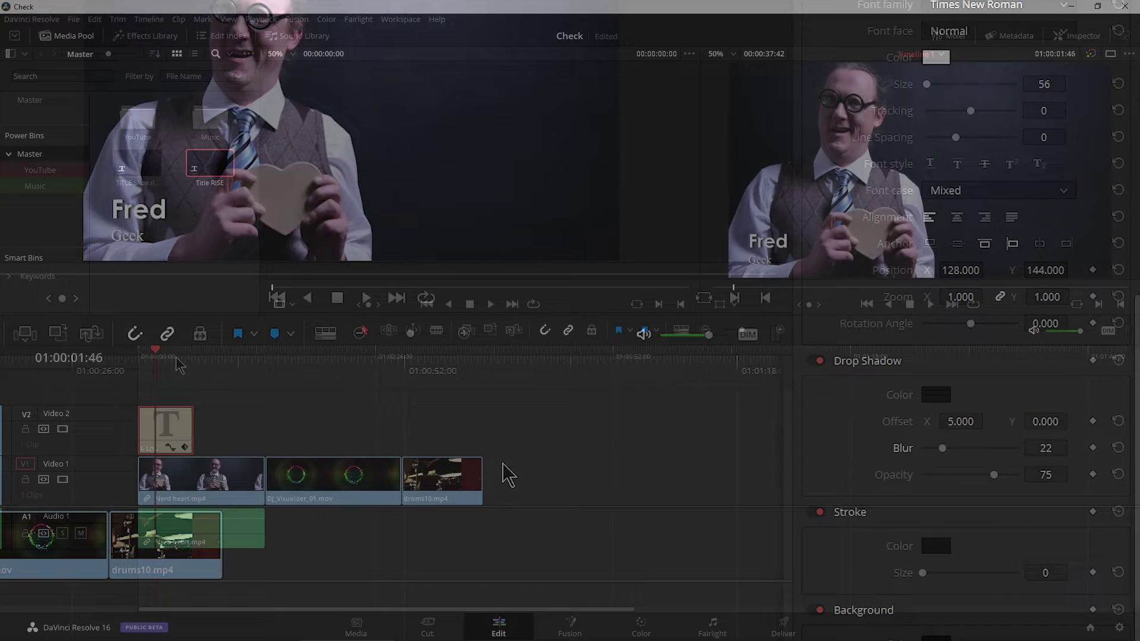
Step: Play back the edited title's entrance from the start of the Check timeline
key(Home)
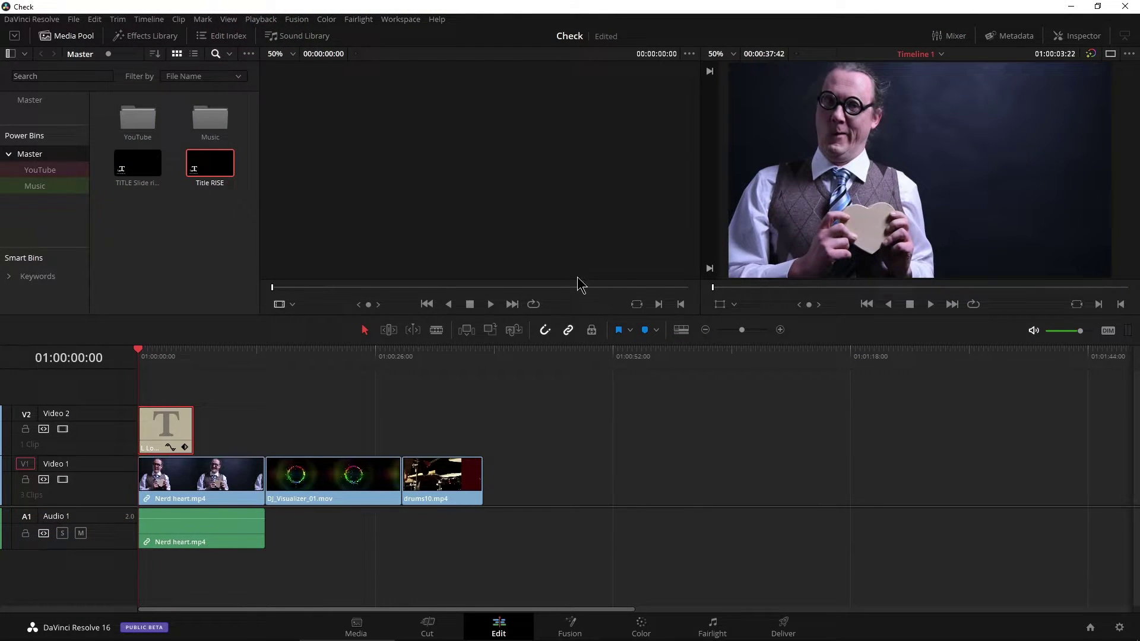
drag(742, 331, 750, 330)
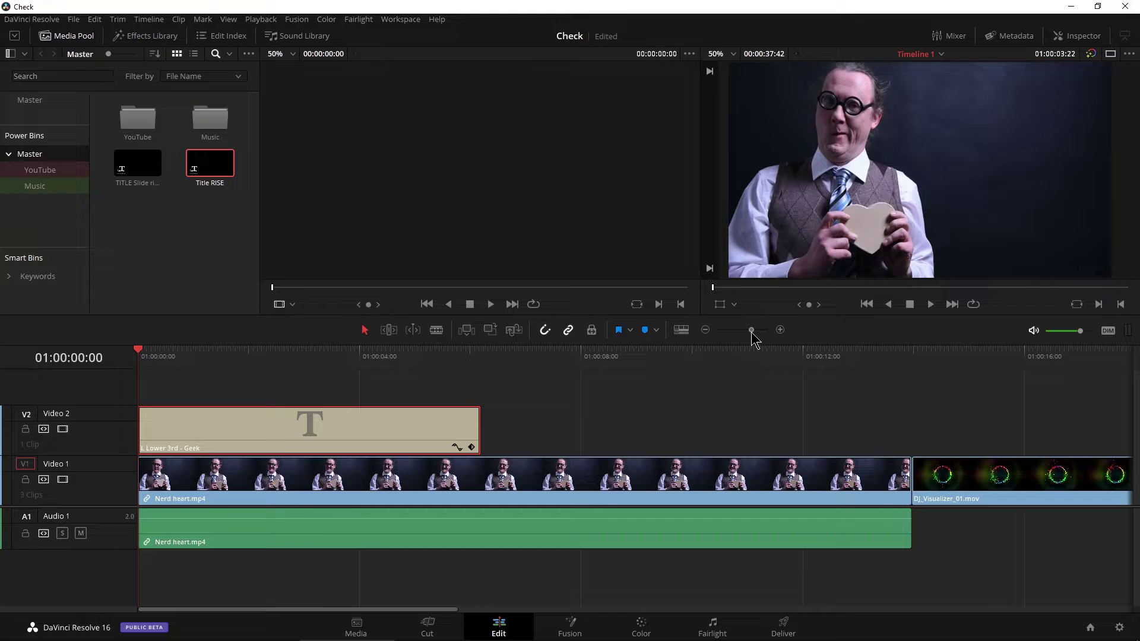
key(space)
key(Home)
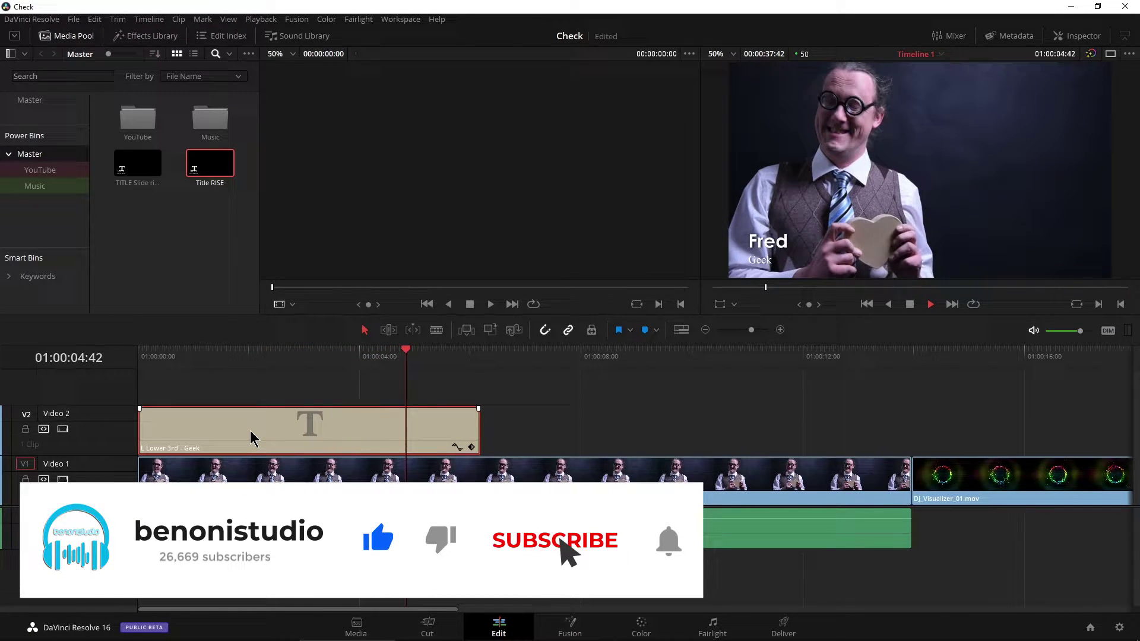
key(space)
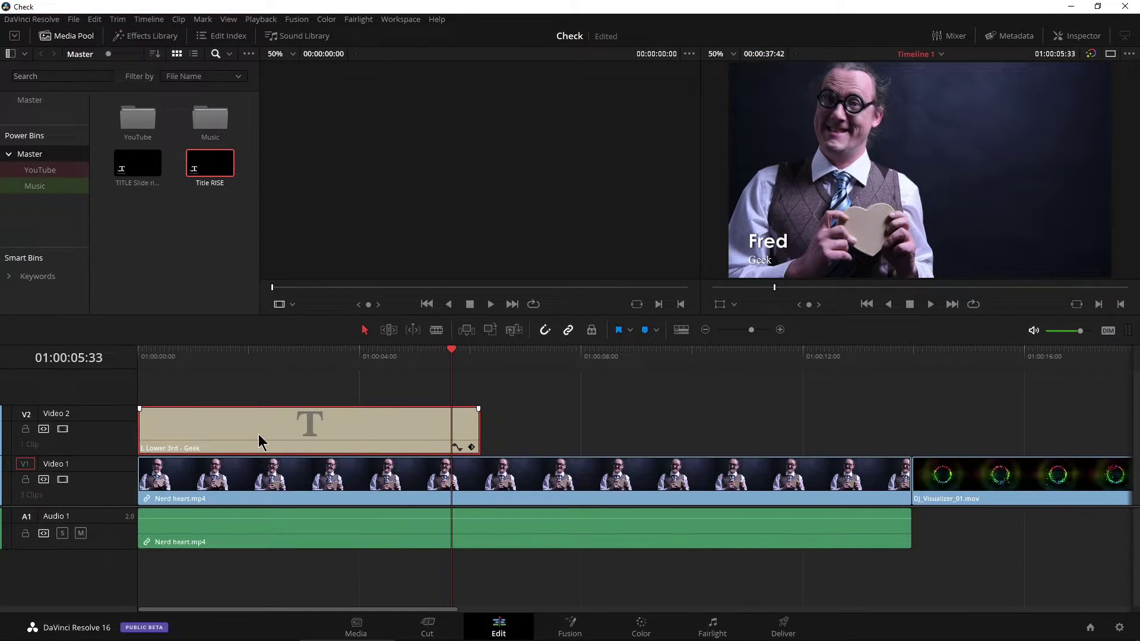
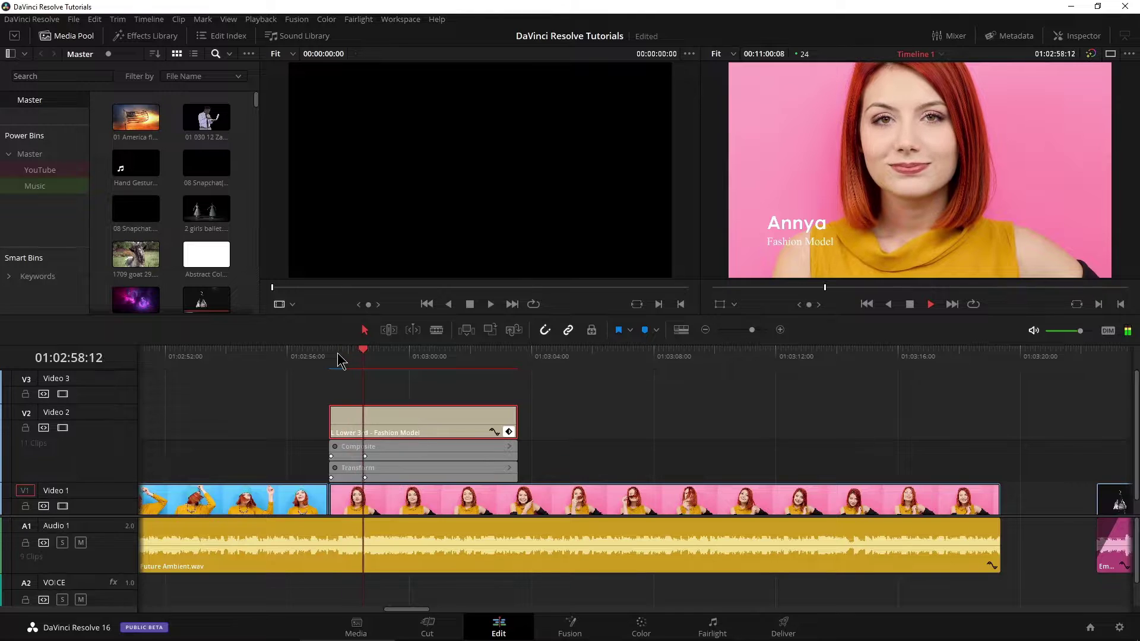
Step: Add a Cross Dissolve to both the start and the end of the title over the pink background clip
key(space)
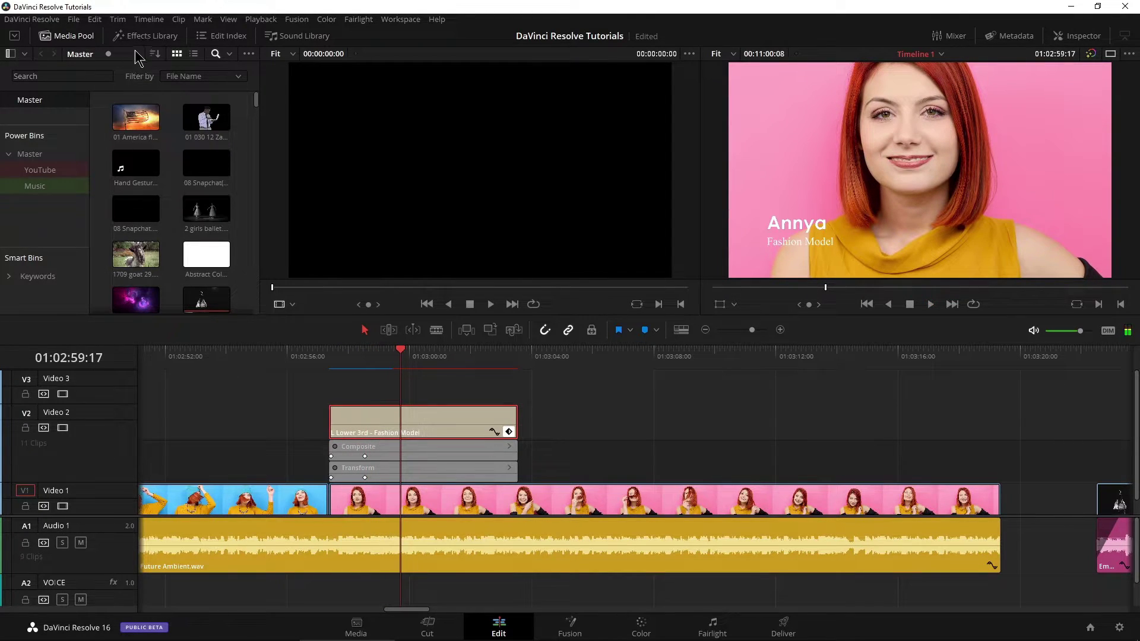
click(142, 41)
drag(119, 154, 343, 415)
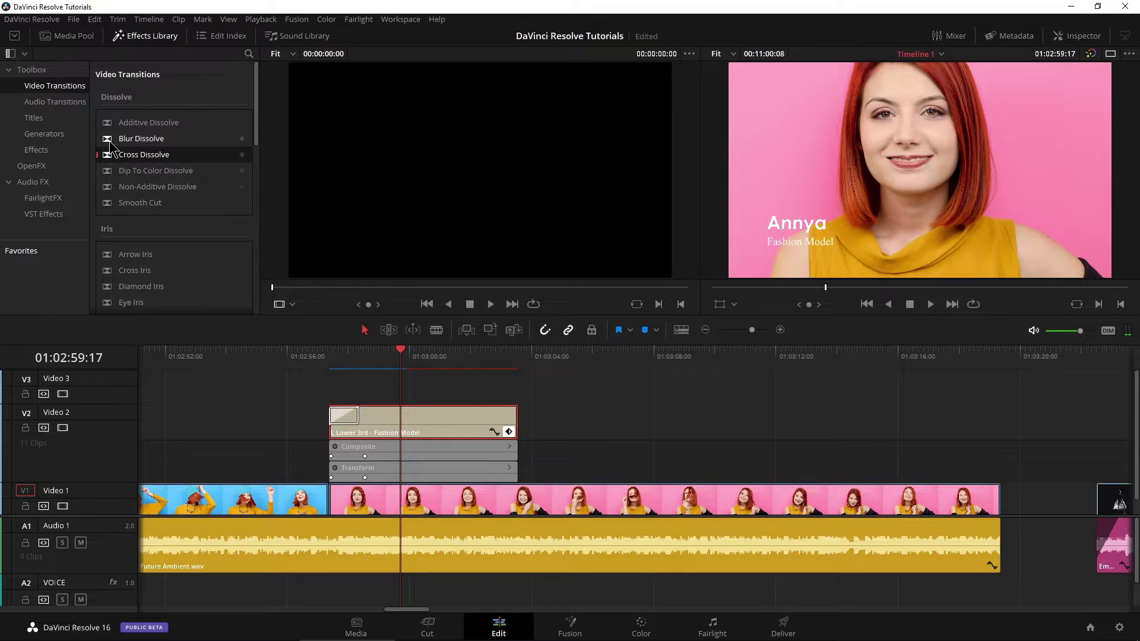
drag(110, 150, 516, 419)
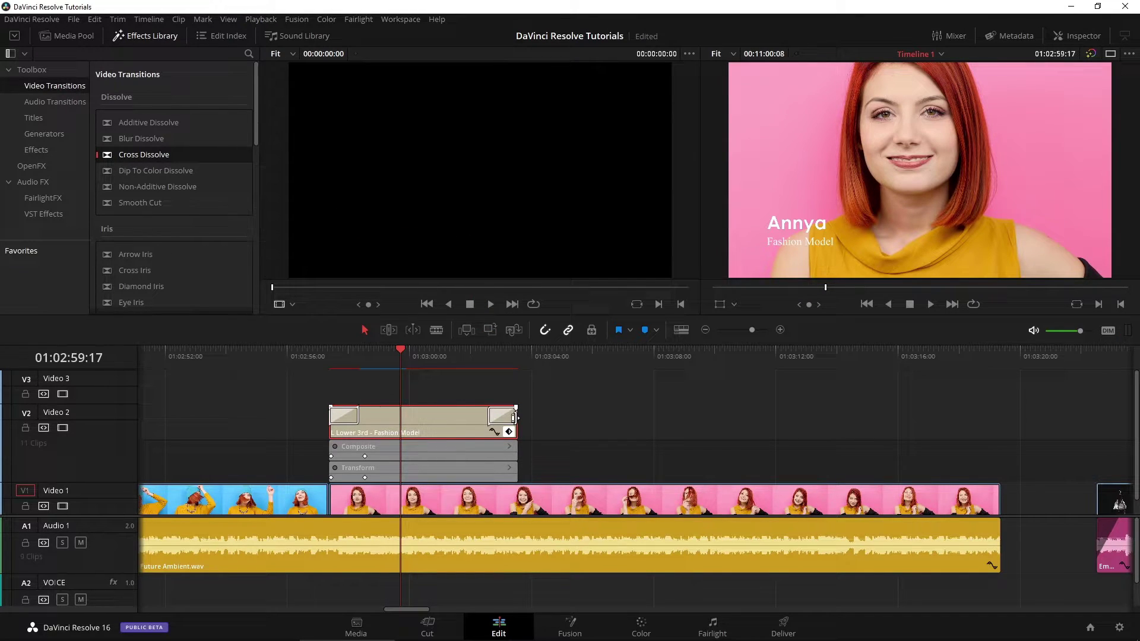
Step: Play back the title with its dissolves and collapse its keyframe tracks in the timeline
drag(410, 356, 337, 358)
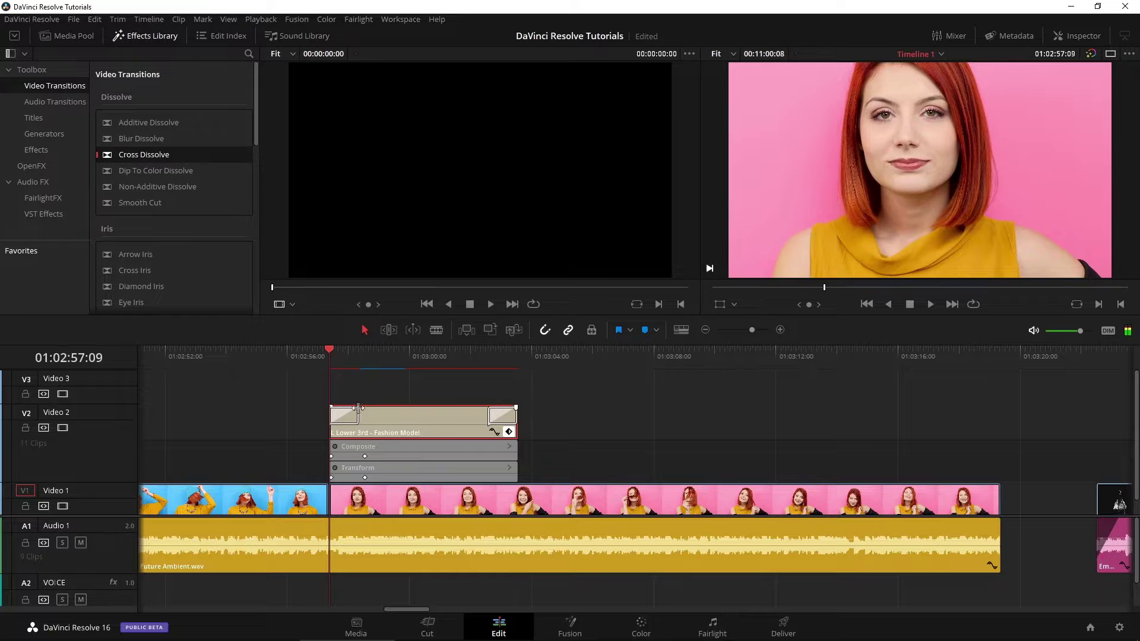
key(space)
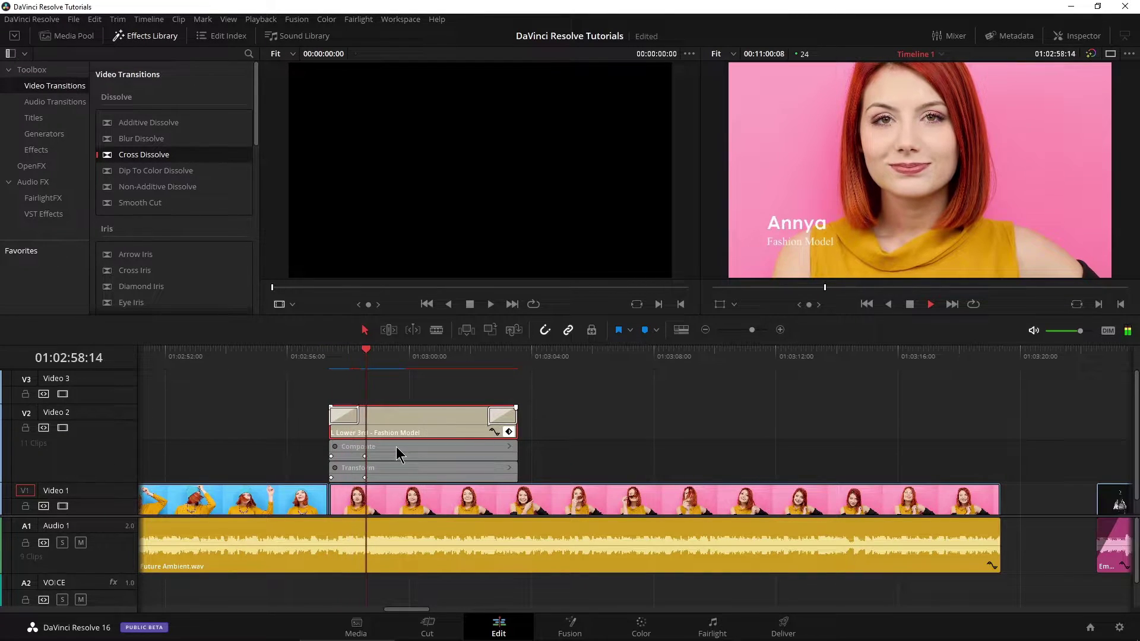
click(508, 432)
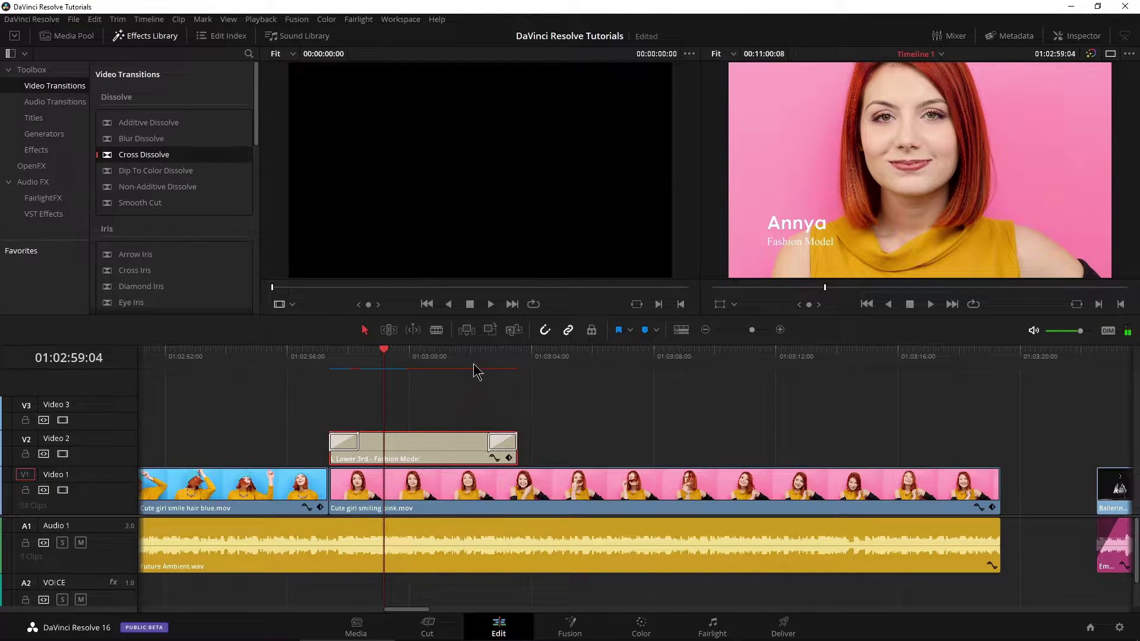
Step: Save the title with the dissolves from the timeline to the end of the Media Pool's Master bin
mouse_move(478, 356)
mouse_down()
mouse_move(492, 358)
mouse_move(471, 357)
mouse_up()
click(67, 36)
scroll(190, 267, down, 2)
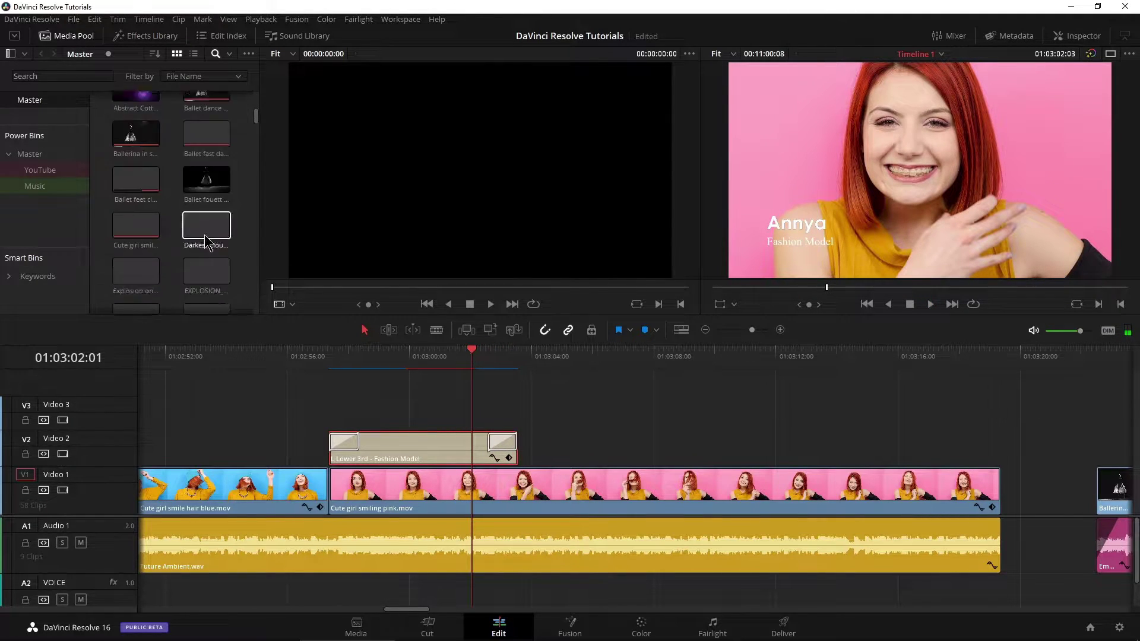
scroll(264, 123, down, 5)
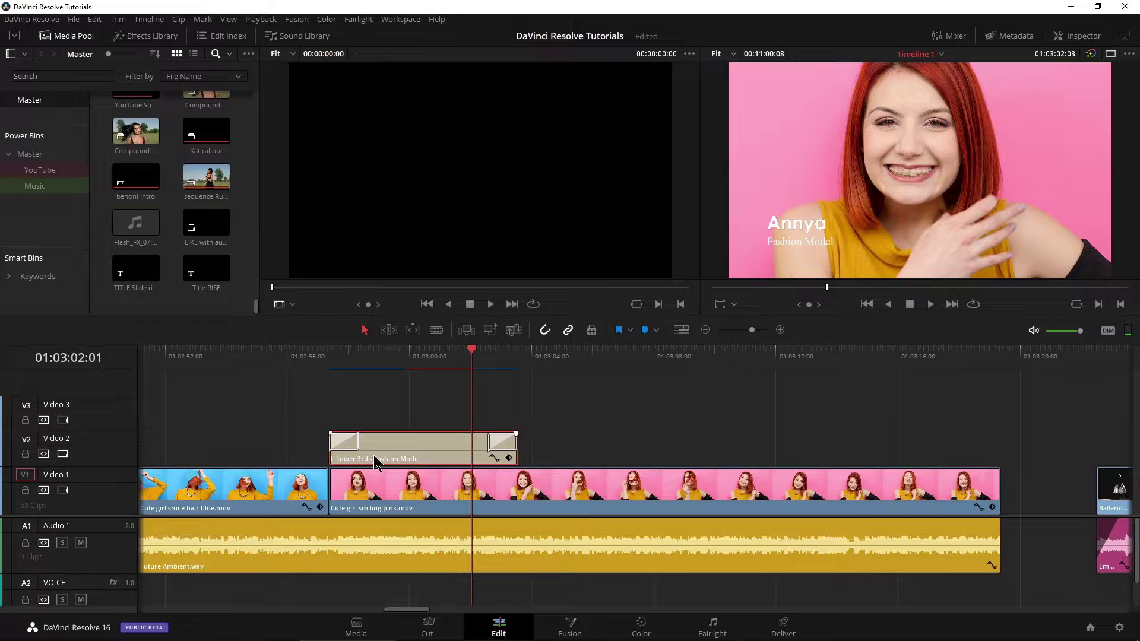
drag(406, 459, 324, 389)
drag(266, 292, 208, 306)
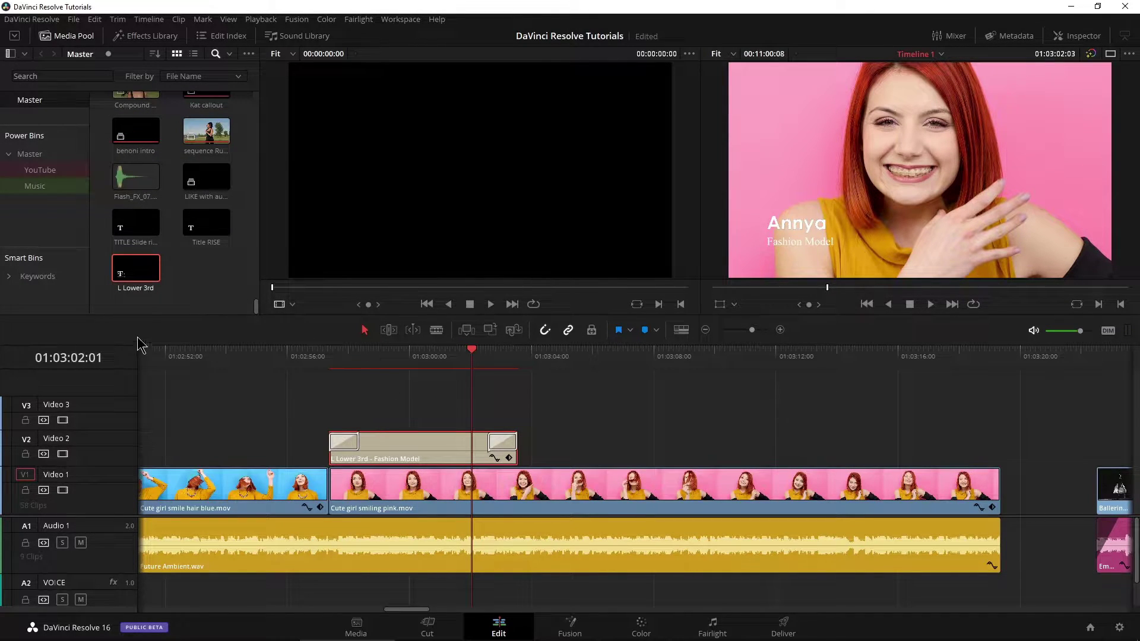
Step: Place the saved L Lower 3rd title on Video 2 further along the pink background clip and play back its entrance
click(455, 373)
scroll(510, 427, right, 5)
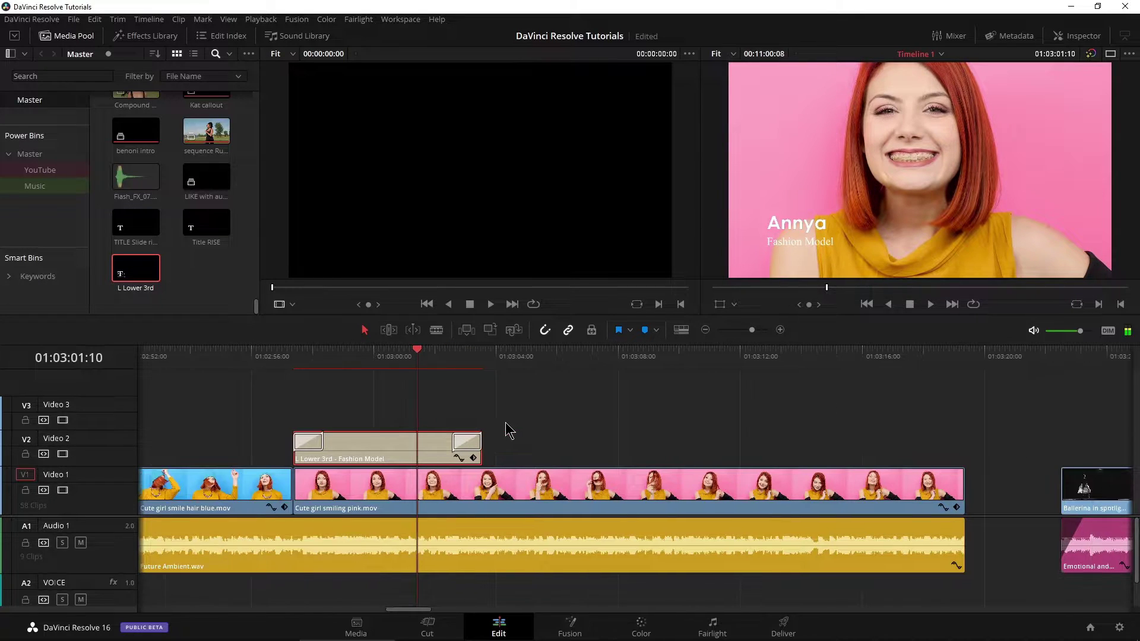
drag(136, 273, 455, 437)
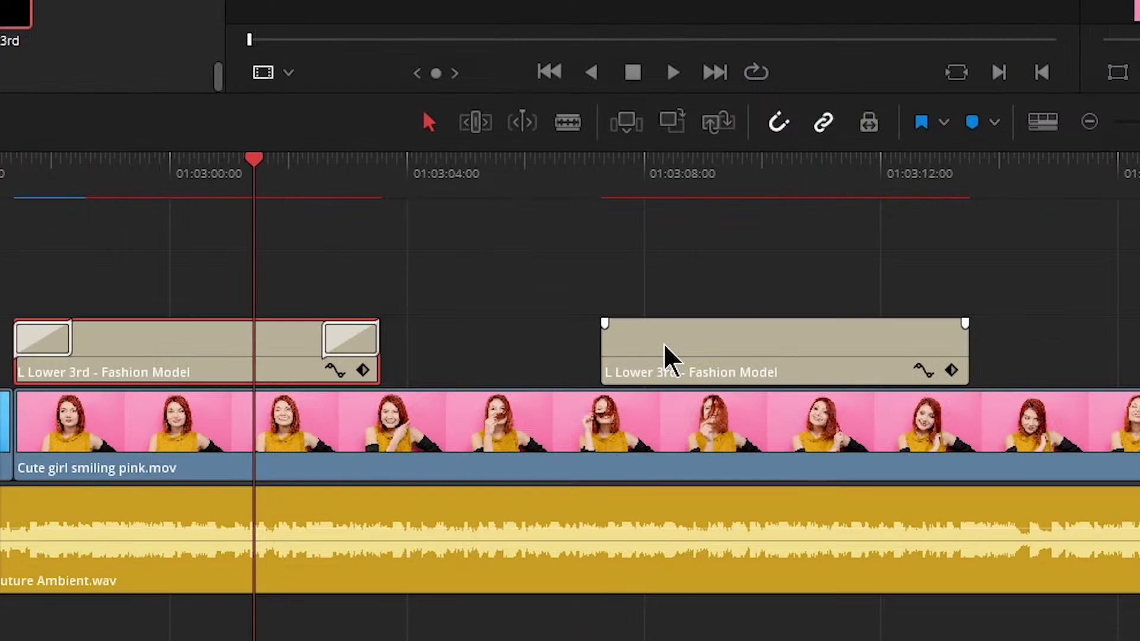
click(596, 171)
key(space)
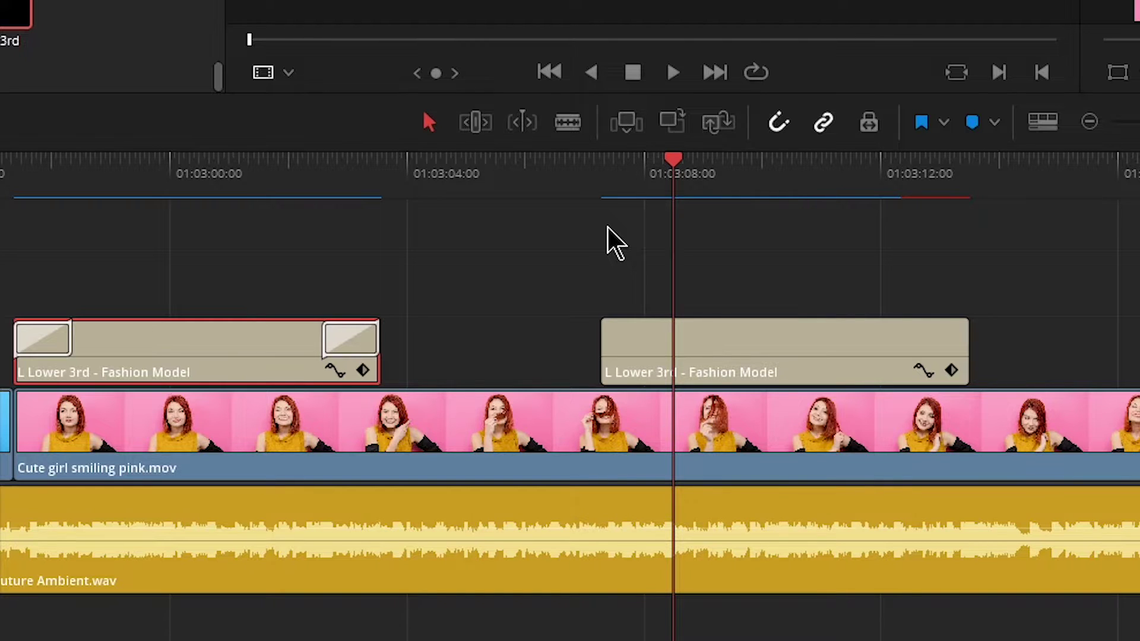
Step: Make a compound clip named "title" from the title with the dissolves over the pink background clip
scroll(634, 274, left, 10)
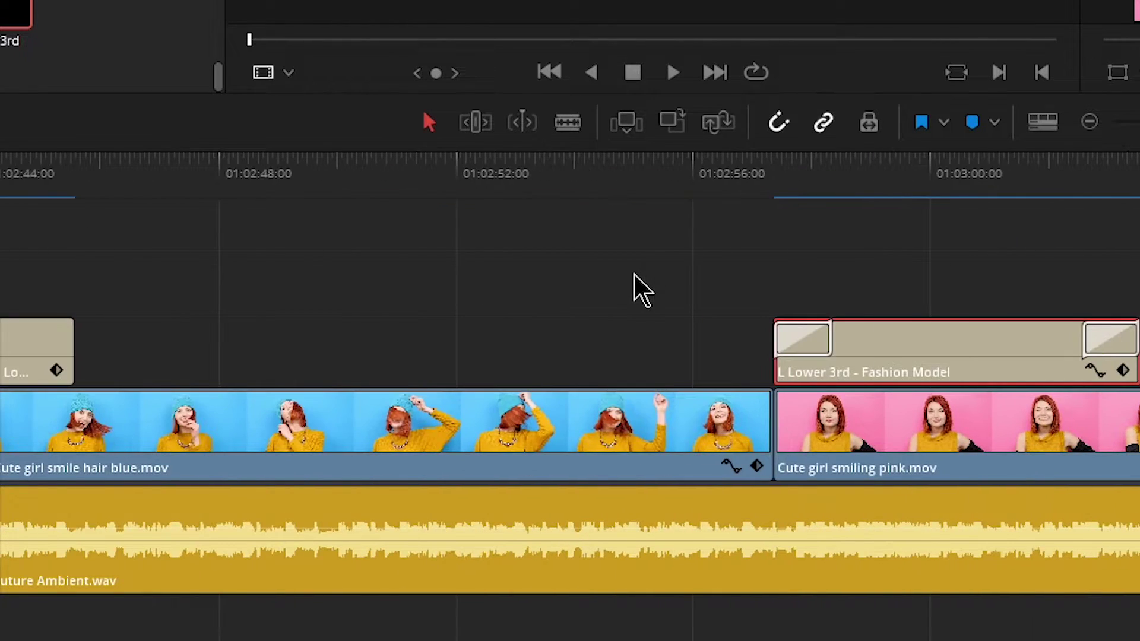
scroll(486, 266, right, 3)
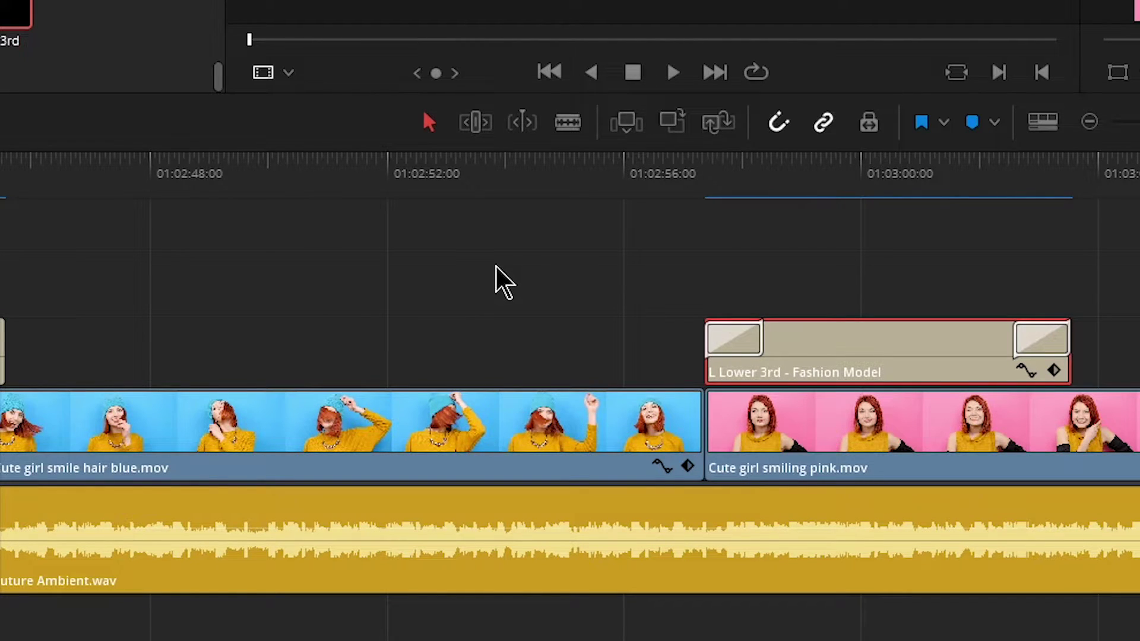
scroll(497, 266, right, 4)
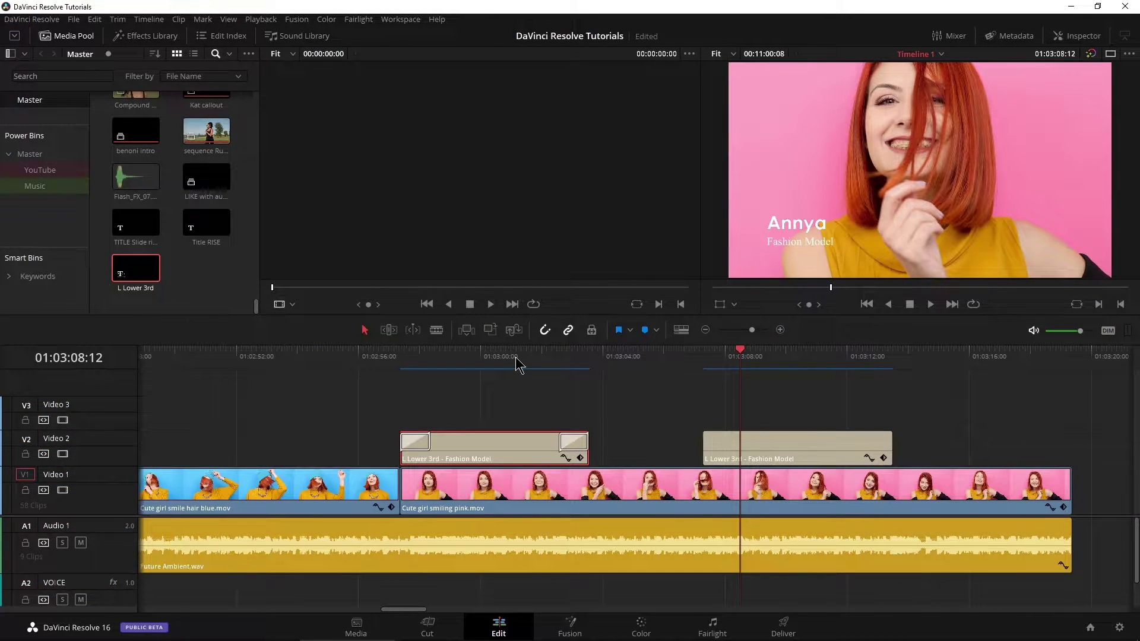
click(515, 357)
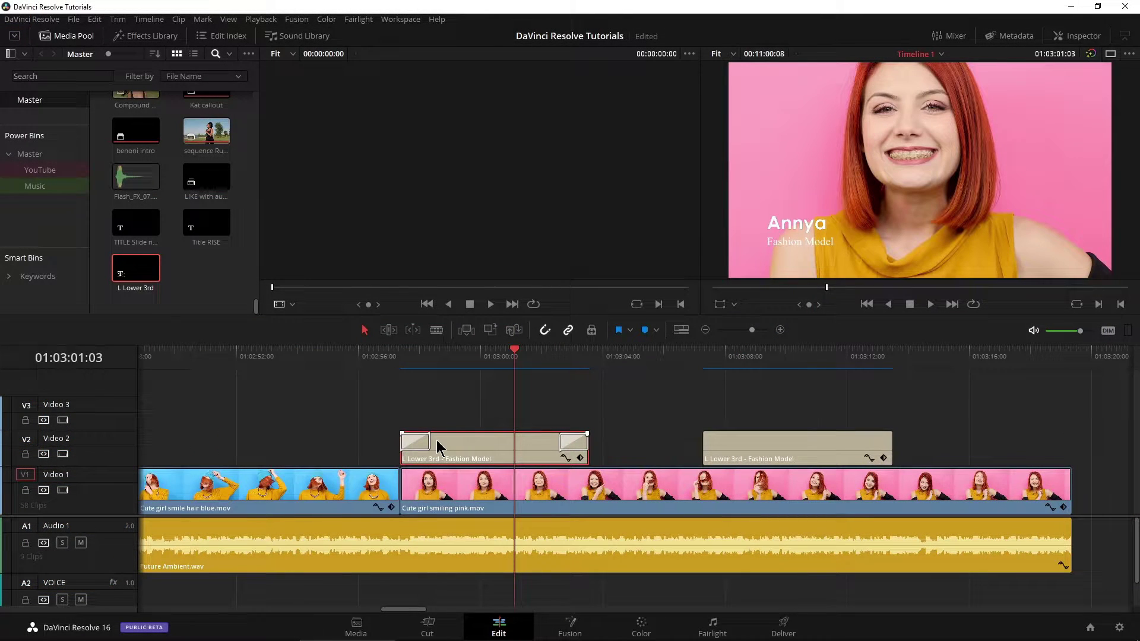
right_click(479, 443)
click(494, 450)
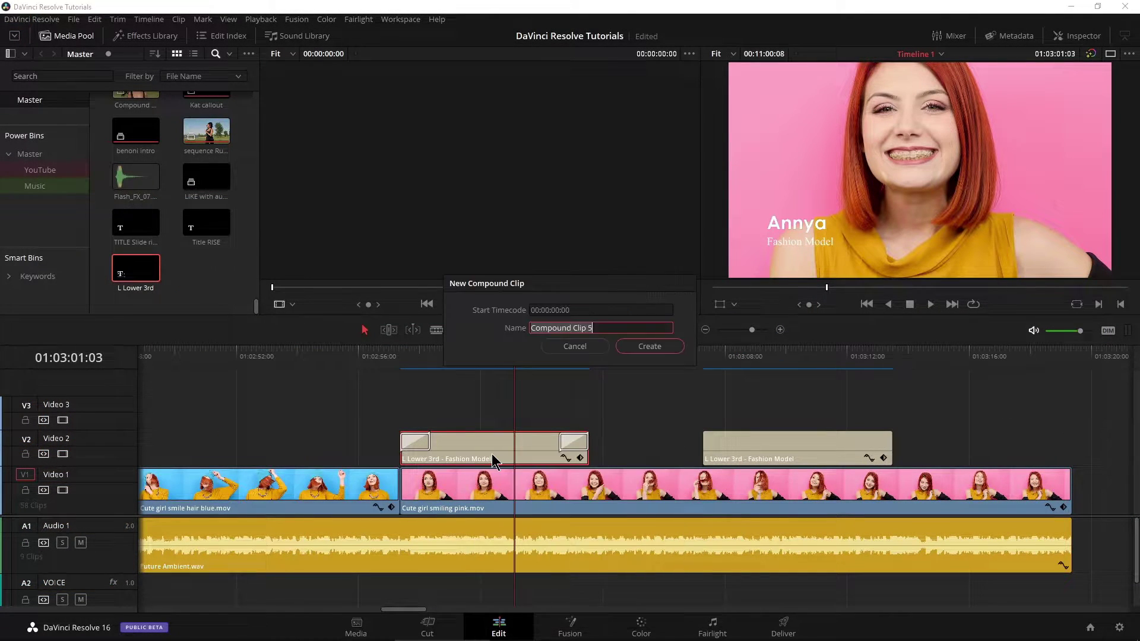
text(title)
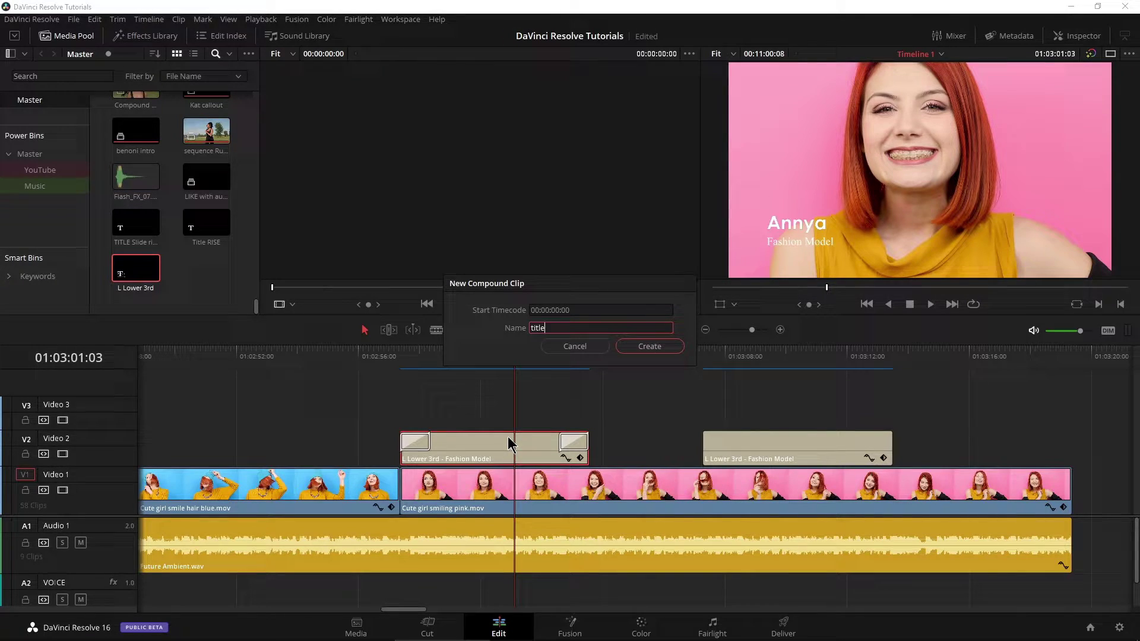
key(Return)
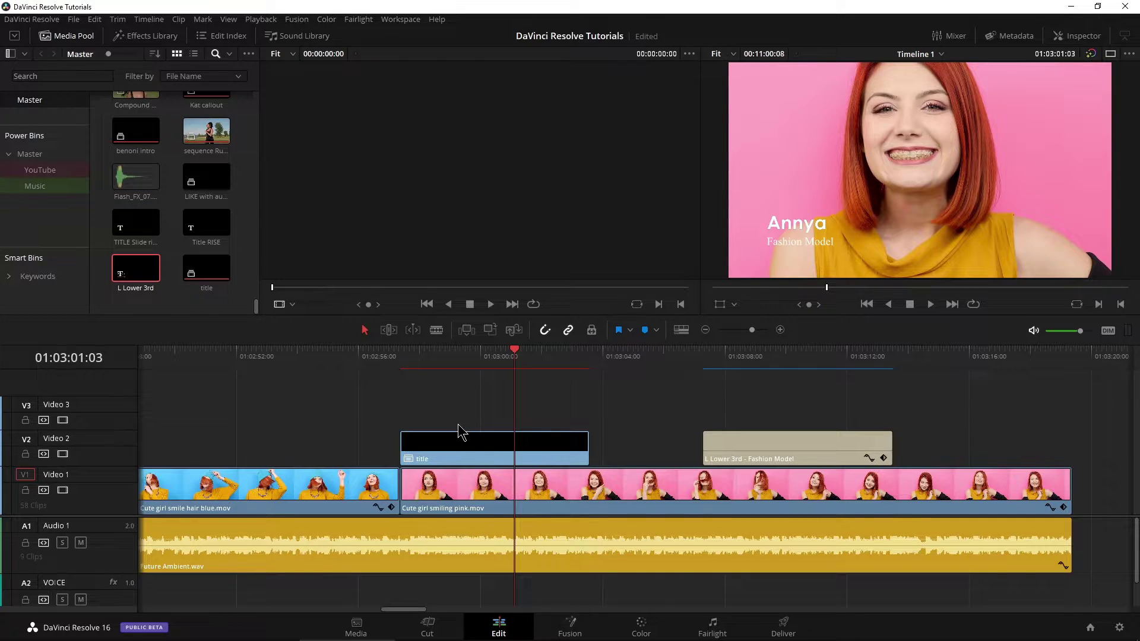
Step: Place the "title" compound clip from the Media Pool on Video 2 over the clip of the woman in white
scroll(461, 432, right, 5)
double_click(202, 274)
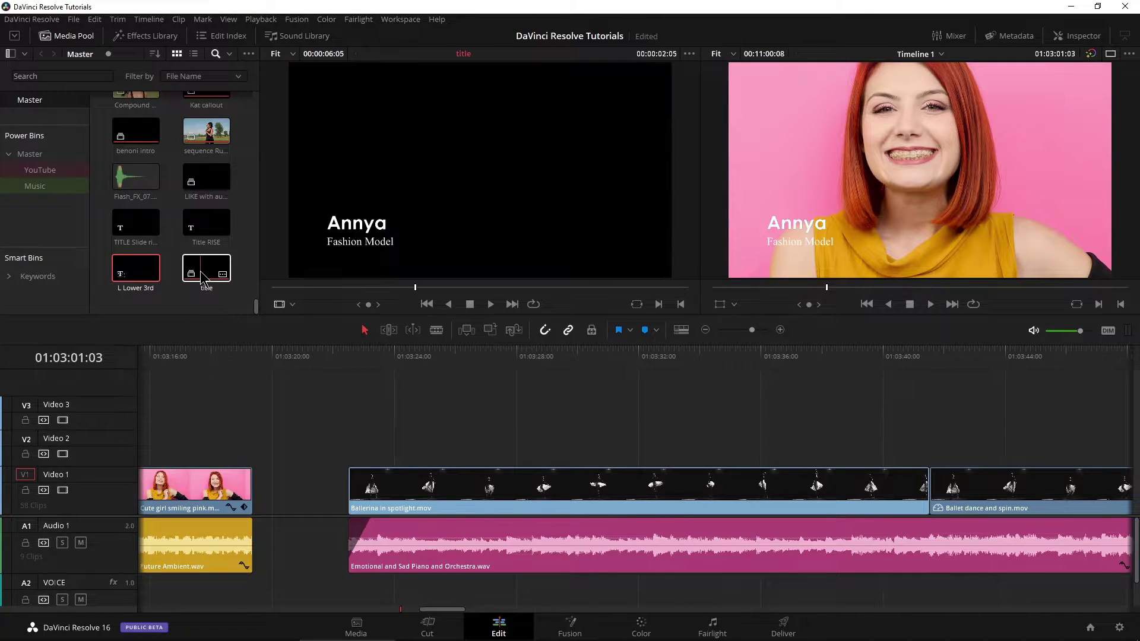
drag(202, 274, 369, 452)
drag(751, 331, 735, 330)
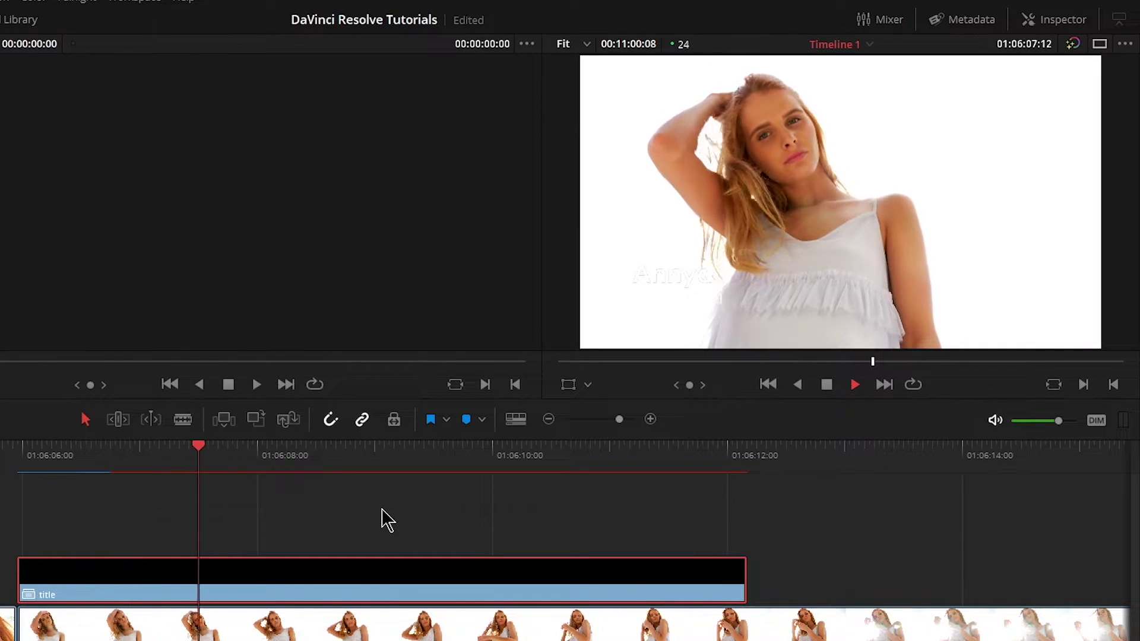
Step: Play back the end of the "title" compound clip and scrub back towards its start
drag(639, 466, 588, 463)
key(space)
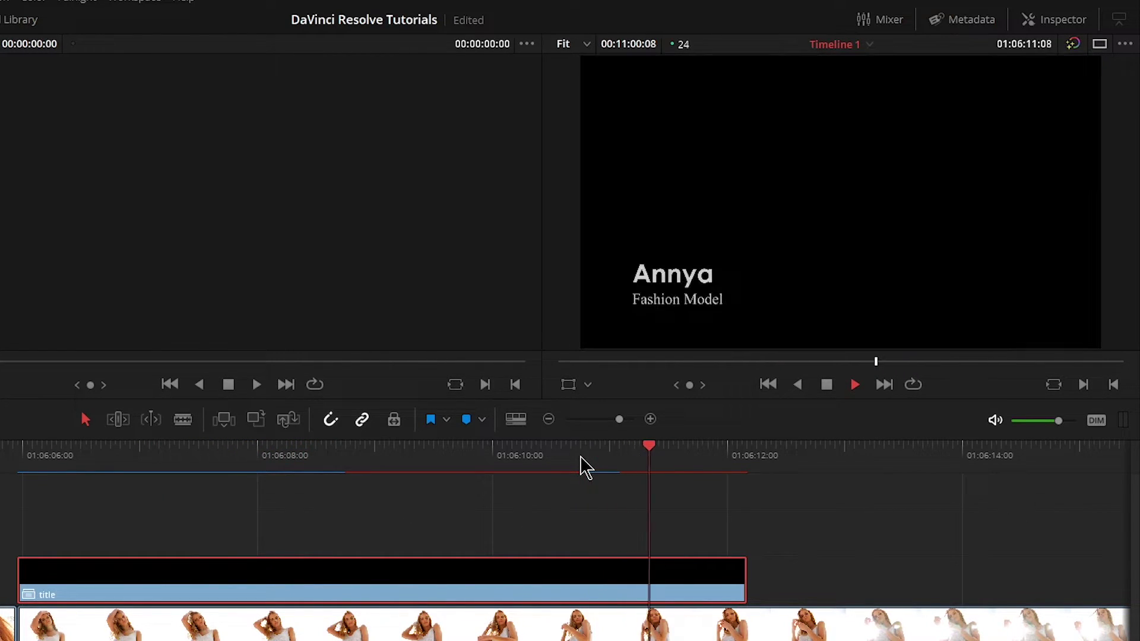
key(space)
drag(580, 460, 93, 482)
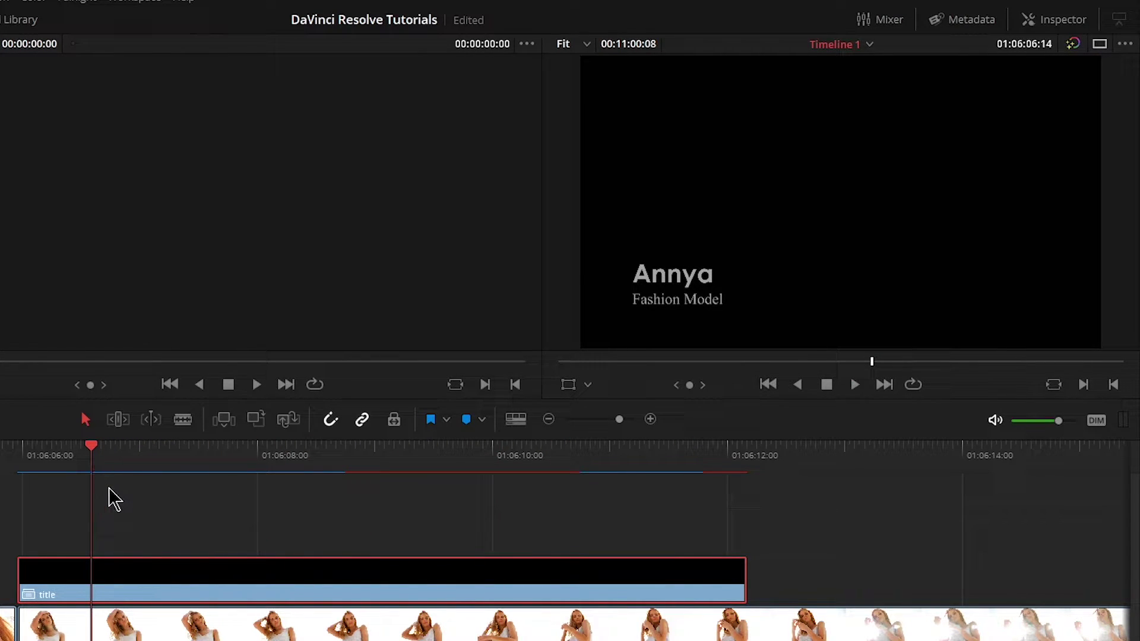
Step: Set the composite mode of the "title" compound clip over the woman in white to Screen
click(1059, 21)
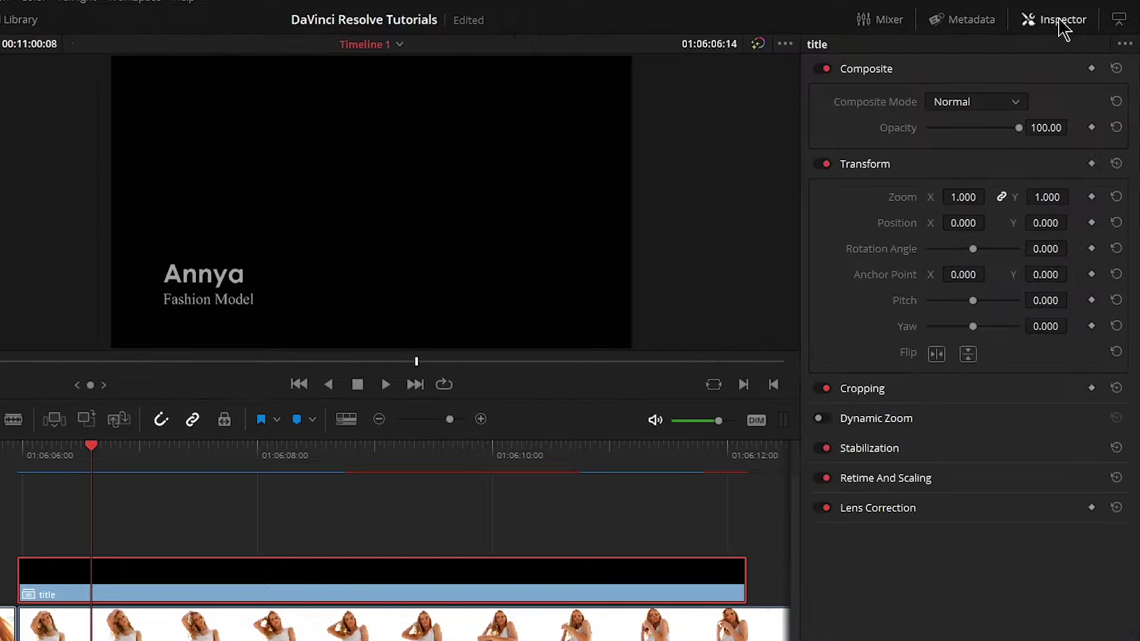
click(976, 102)
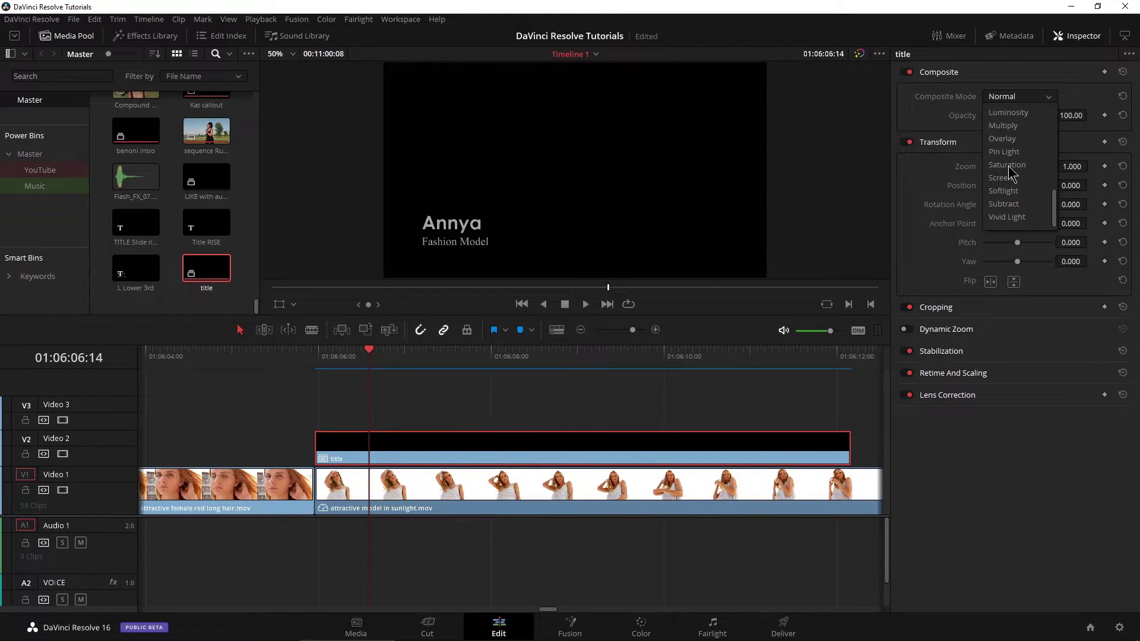
scroll(1009, 204, up, 3)
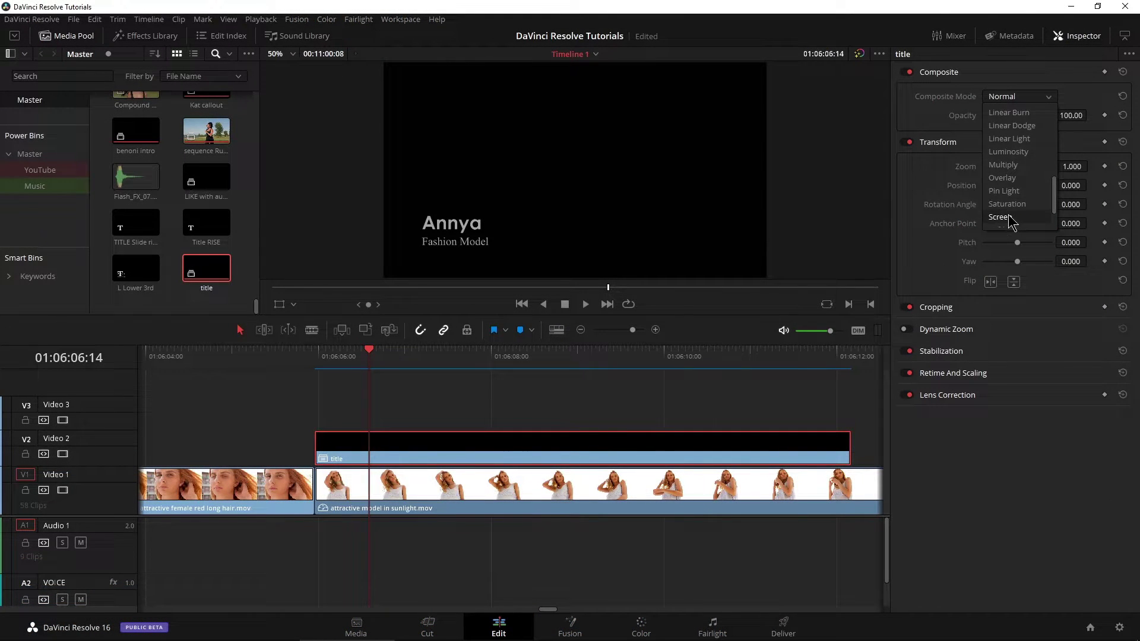
click(1004, 218)
click(1069, 37)
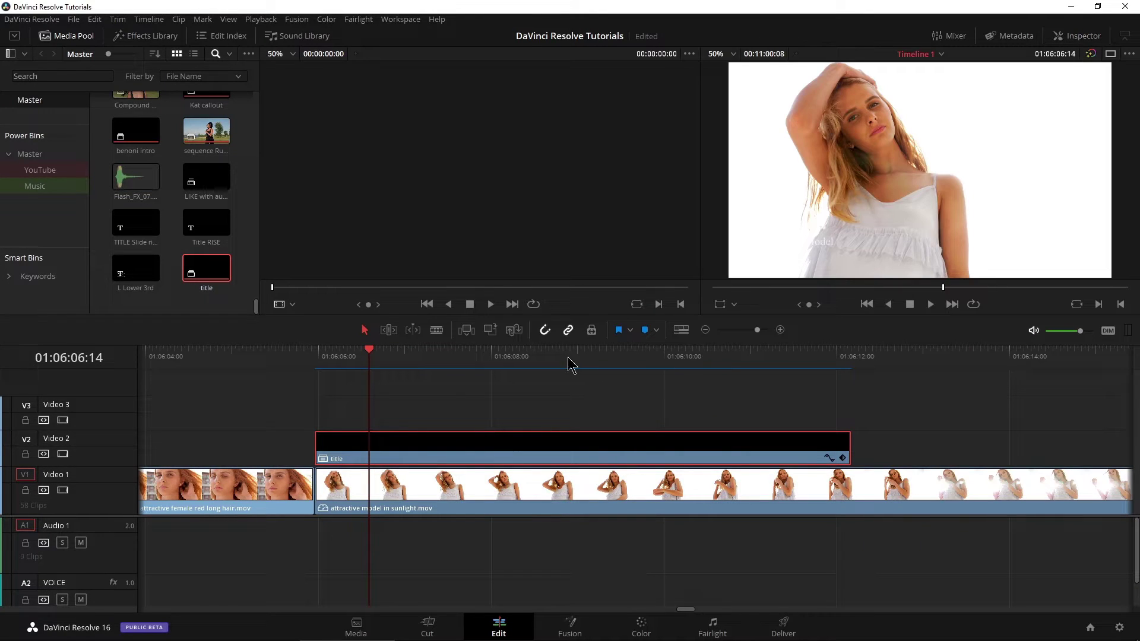
Step: Move the "title" compound clip on Video 2 to the start of the Woman jogging black close.mp4 clip and play it back
drag(757, 331, 738, 331)
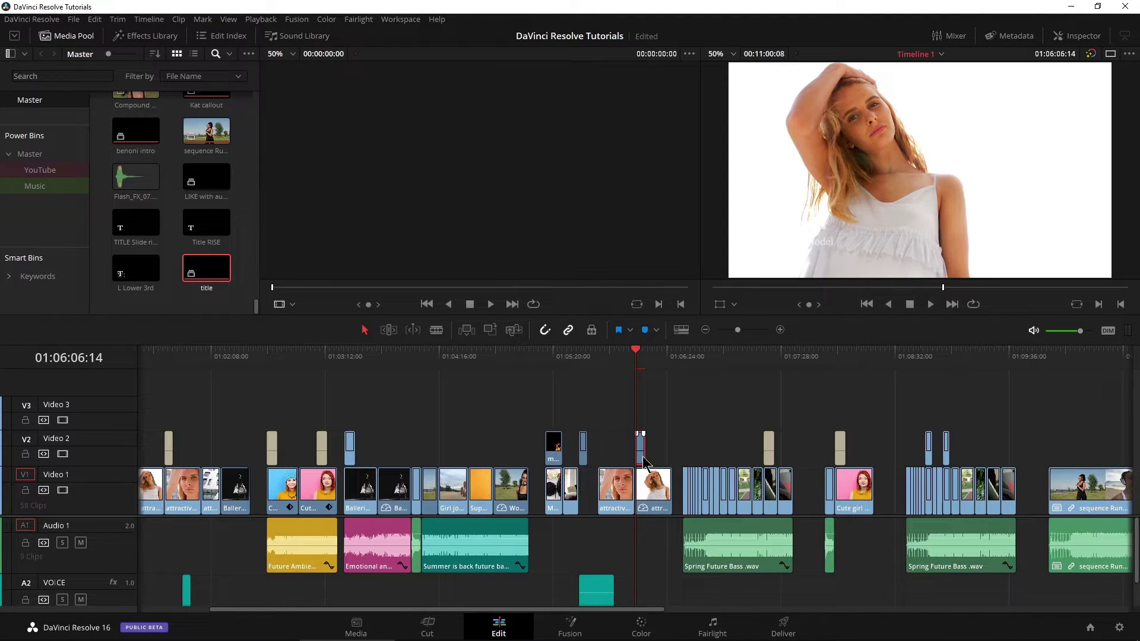
drag(643, 460, 733, 458)
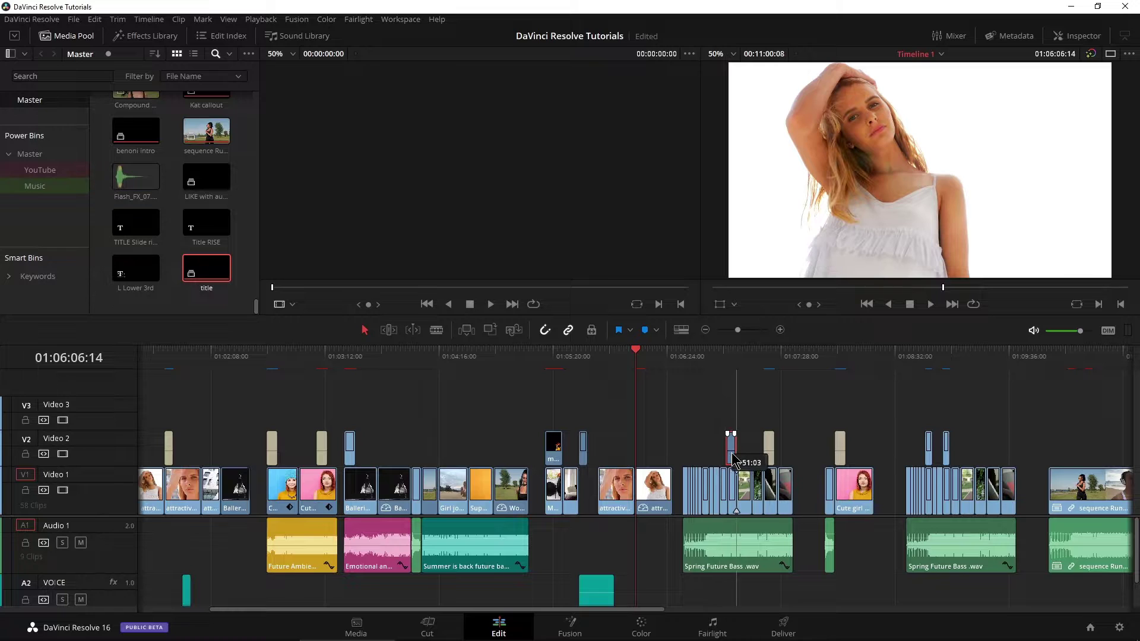
click(736, 359)
scroll(725, 387, down, 4)
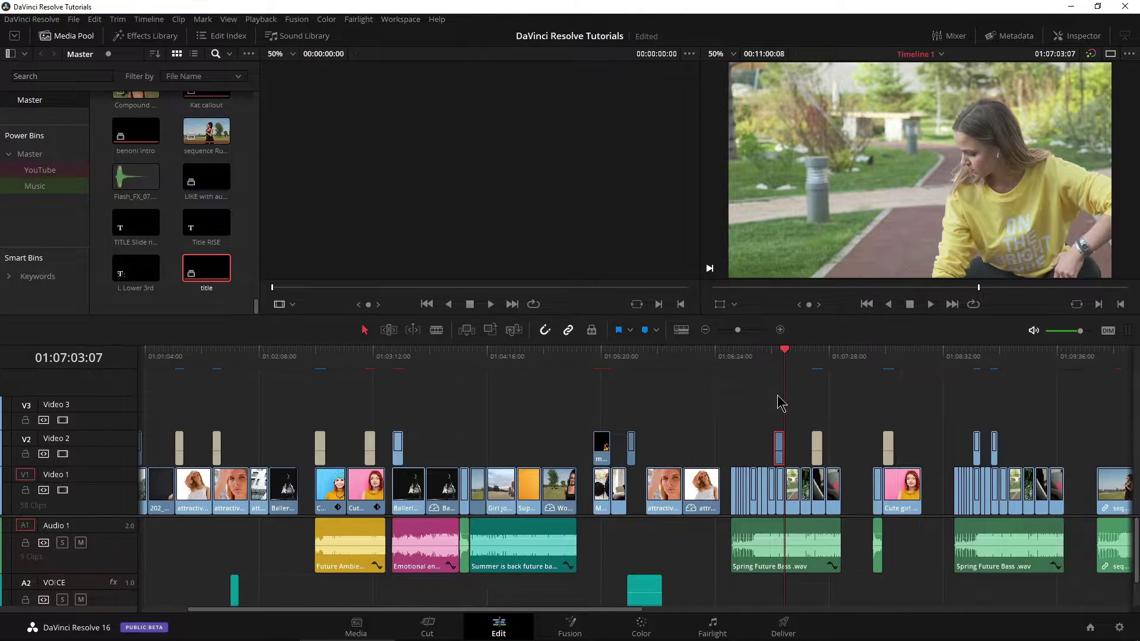
scroll(814, 408, up, 6)
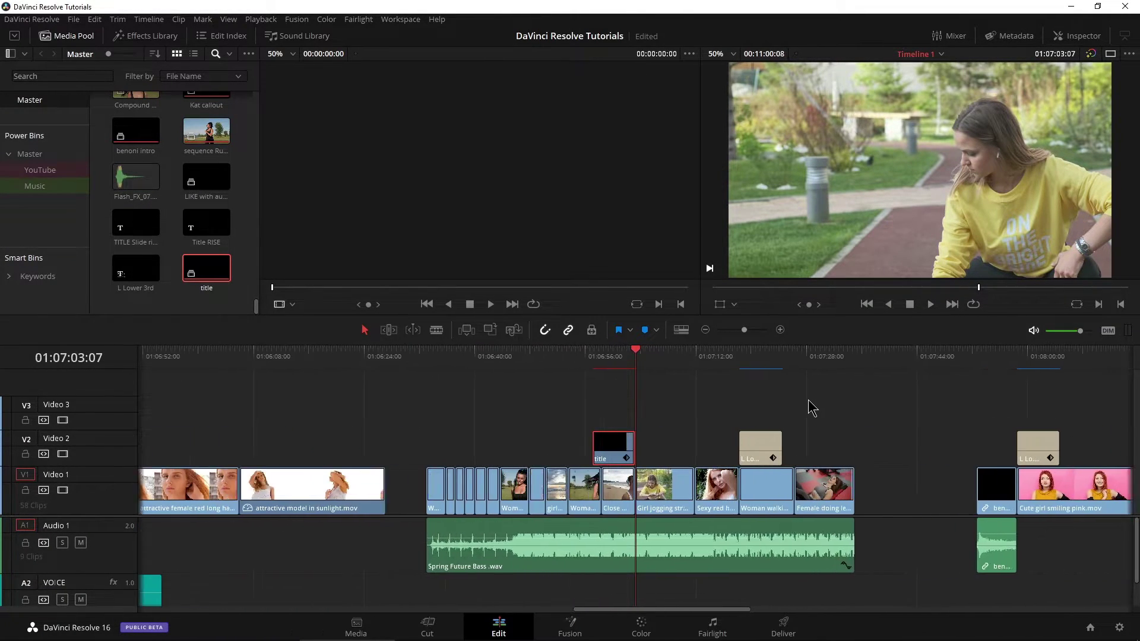
scroll(813, 408, up, 3)
drag(404, 444, 266, 446)
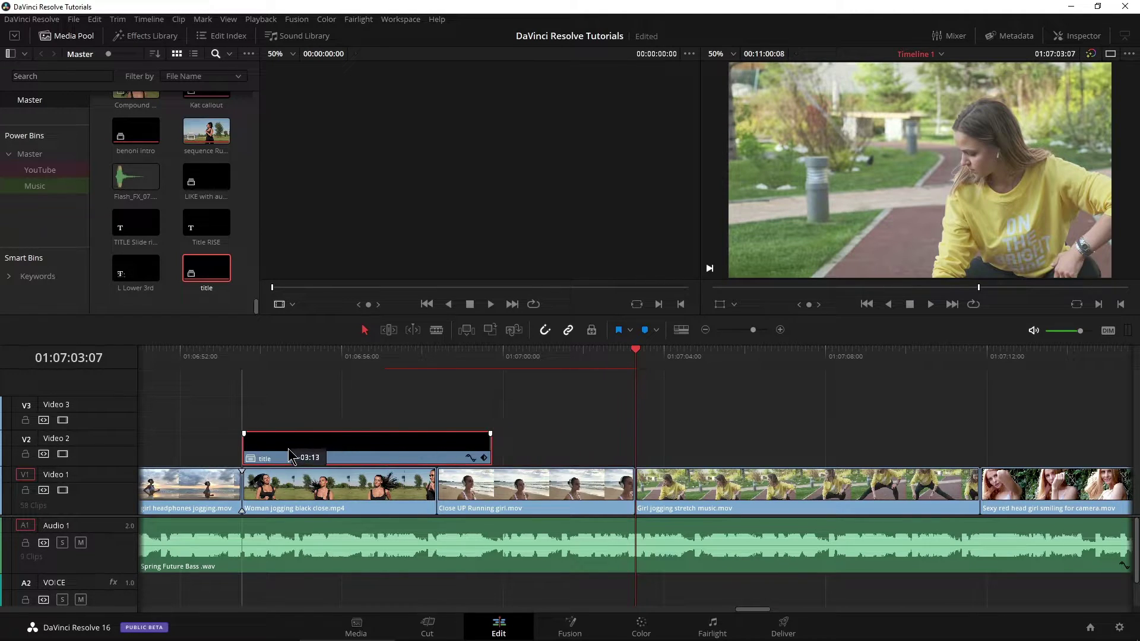
click(242, 356)
key(space)
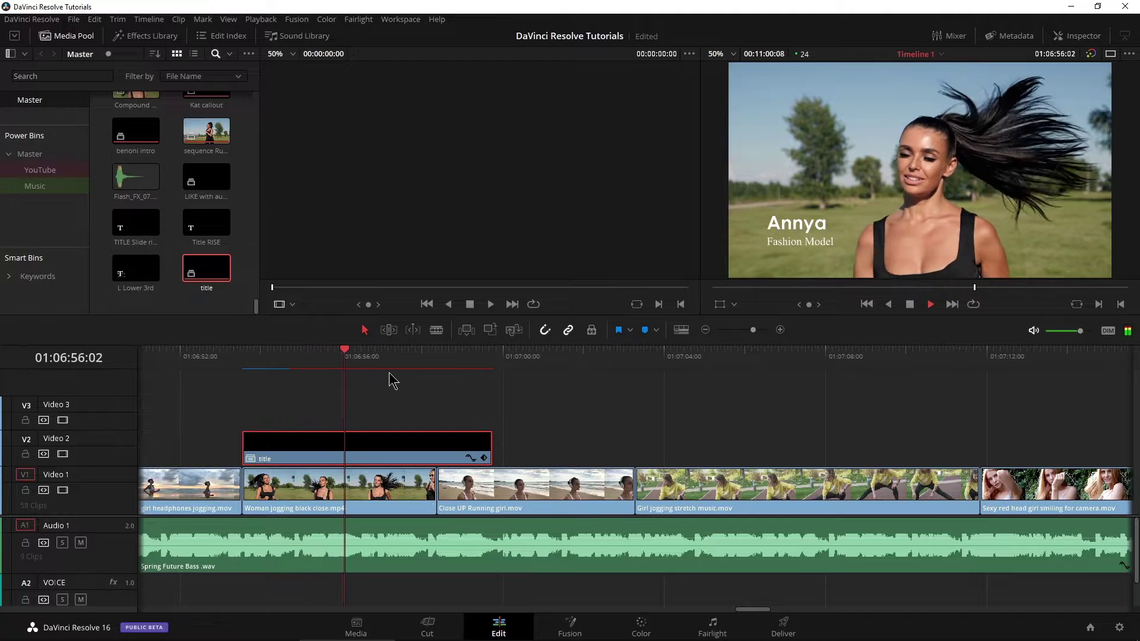
drag(261, 359, 257, 361)
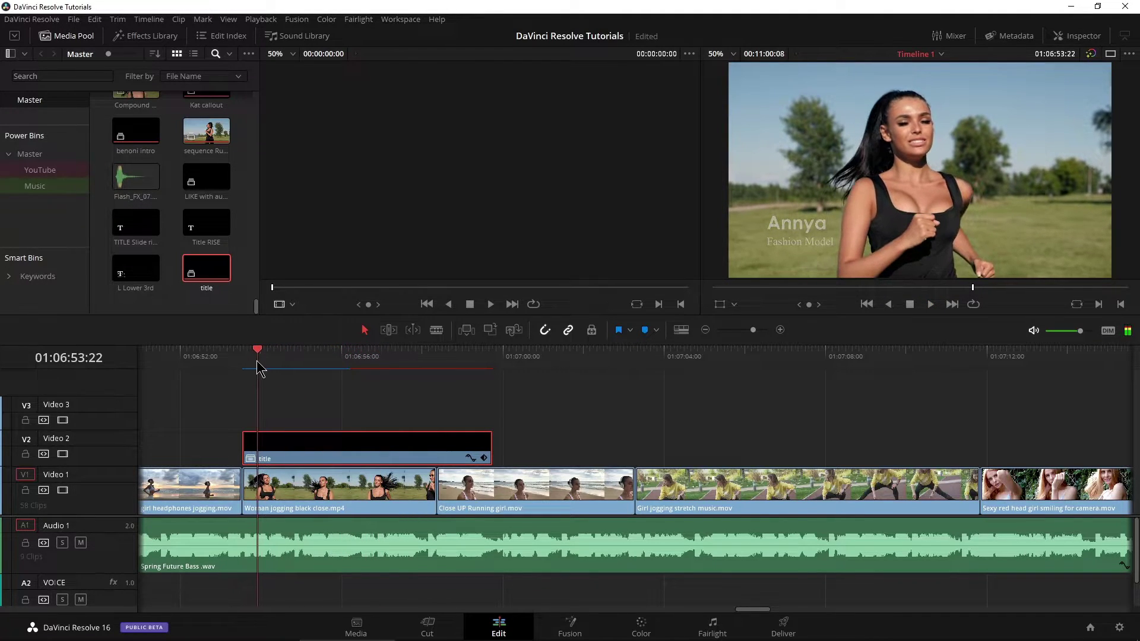
Step: Switch the "title" compound clip's composite mode to Normal and play it back over the jogging woman for comparison
click(1069, 38)
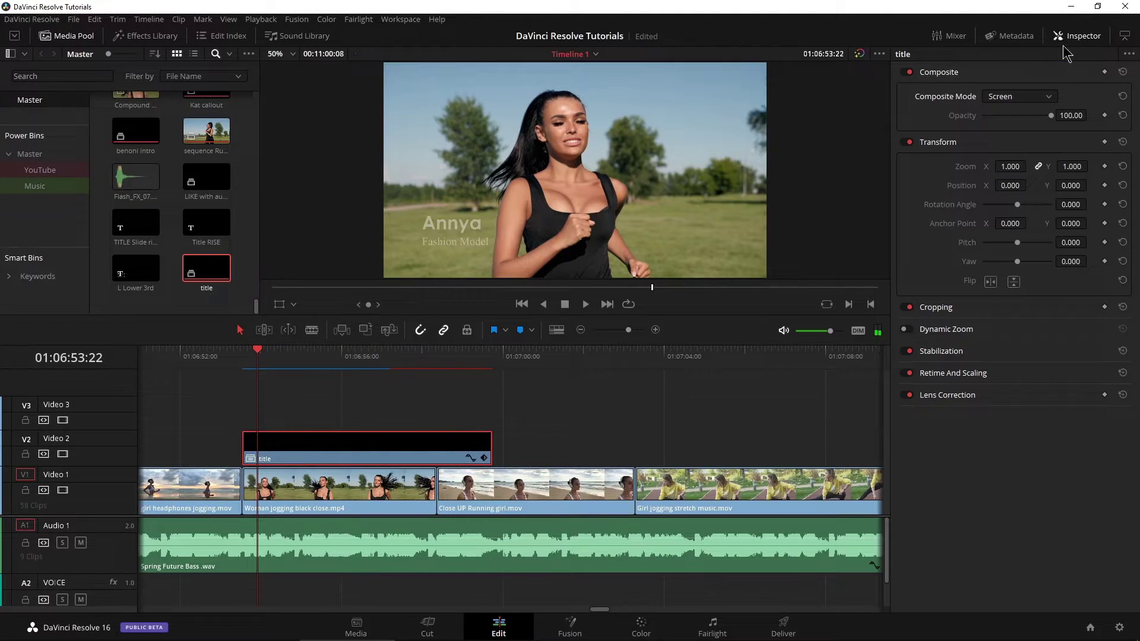
click(1028, 99)
click(1020, 110)
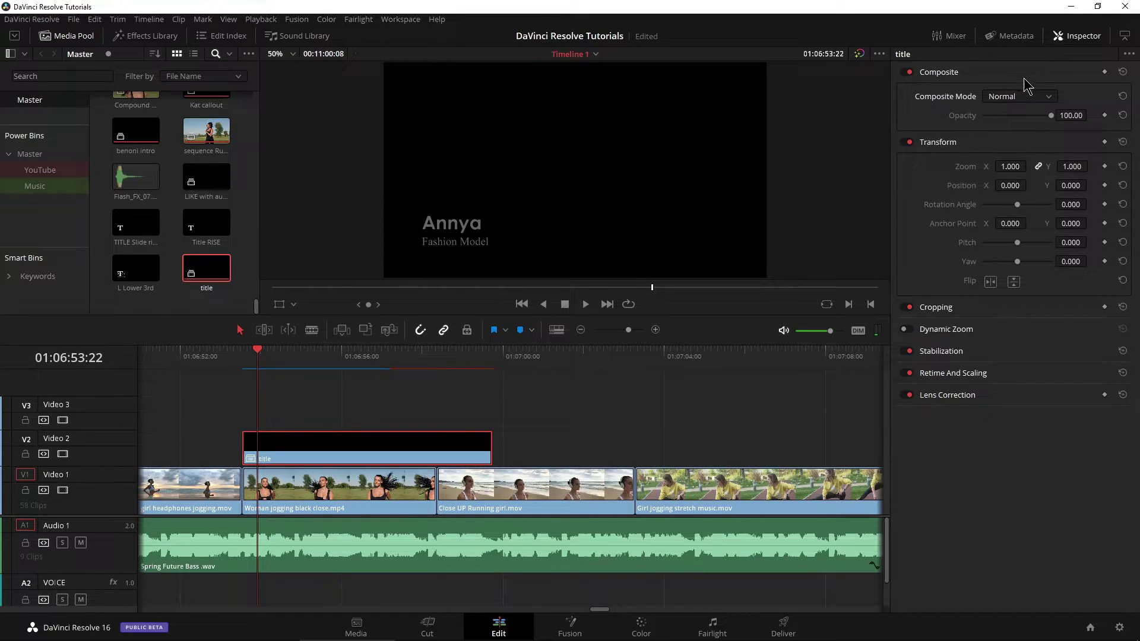
key(space)
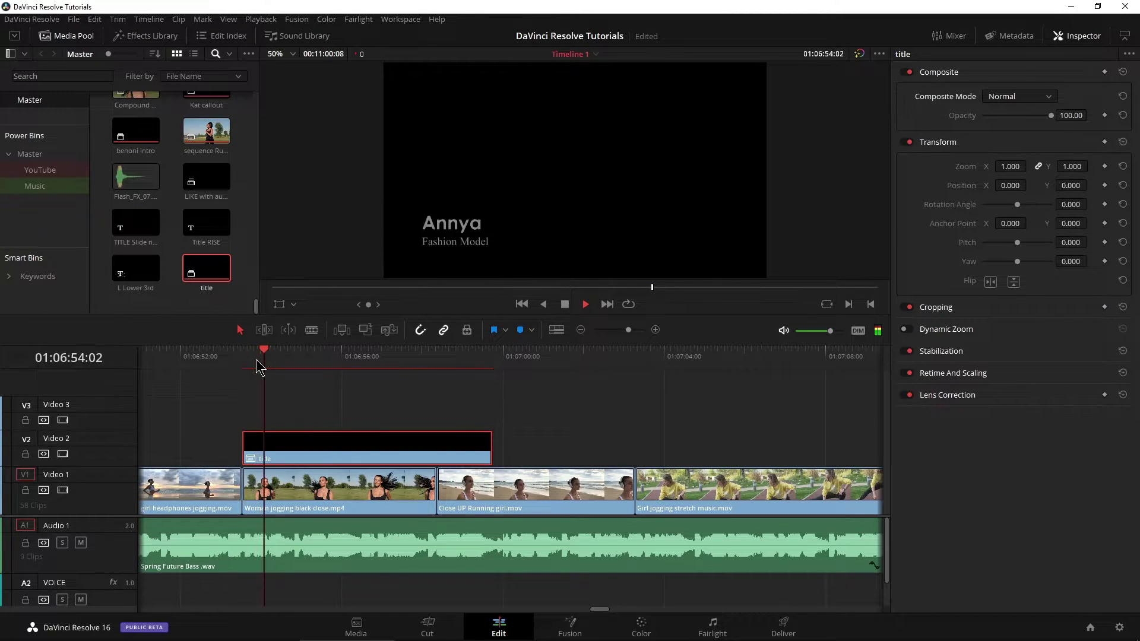
key(space)
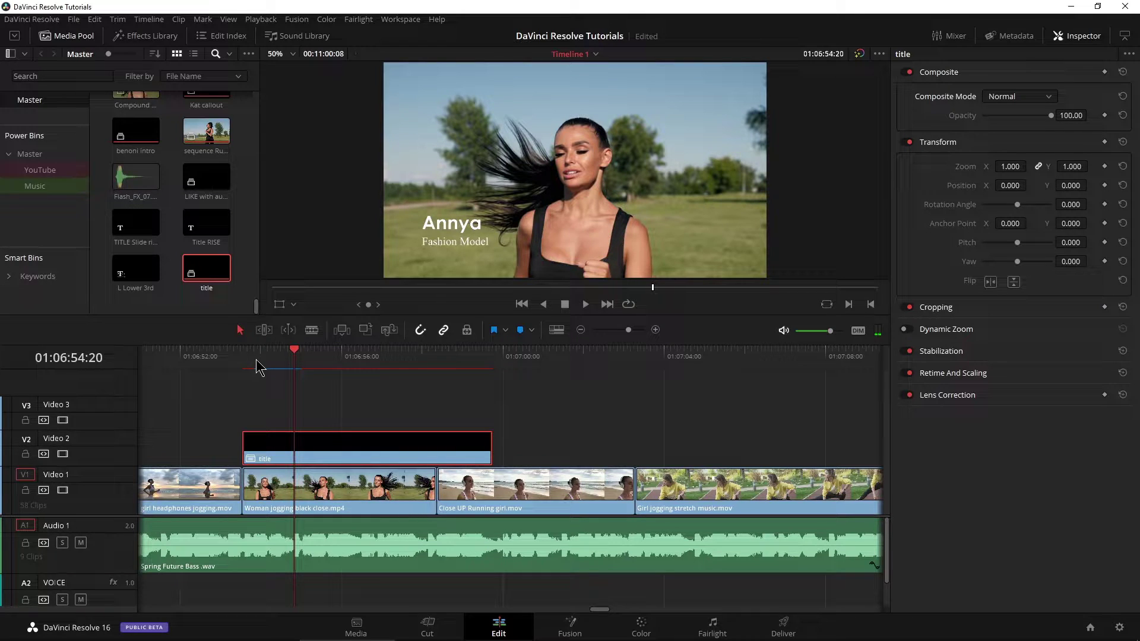
key(space)
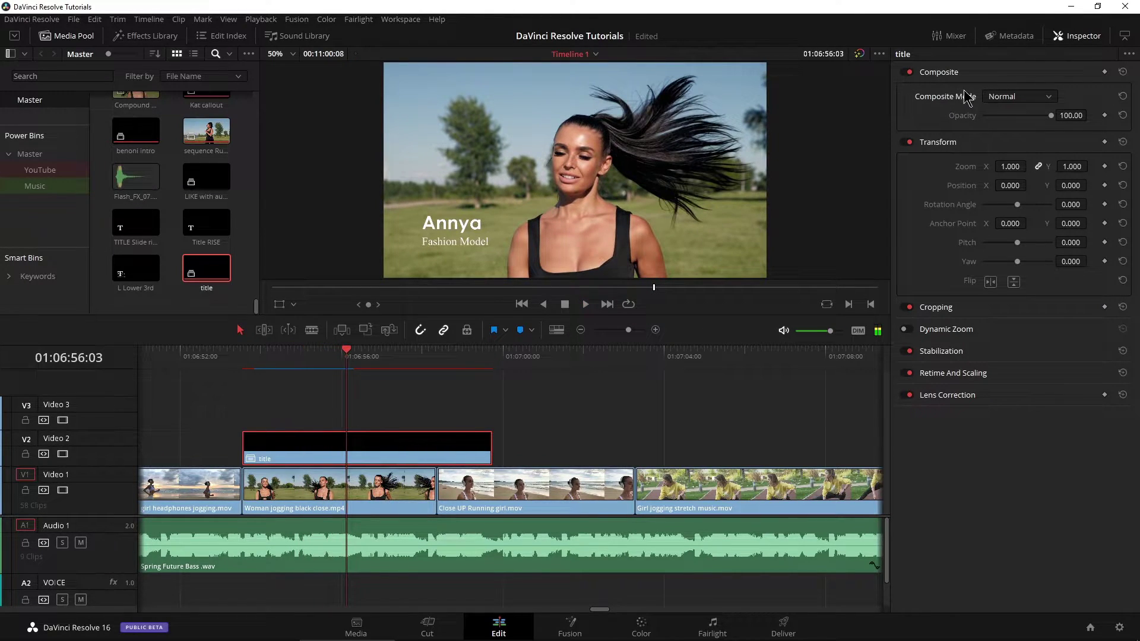
Step: Set the composite mode of the "title" compound clip over the jogging woman back to Screen
click(1012, 97)
scroll(1021, 155, down, 5)
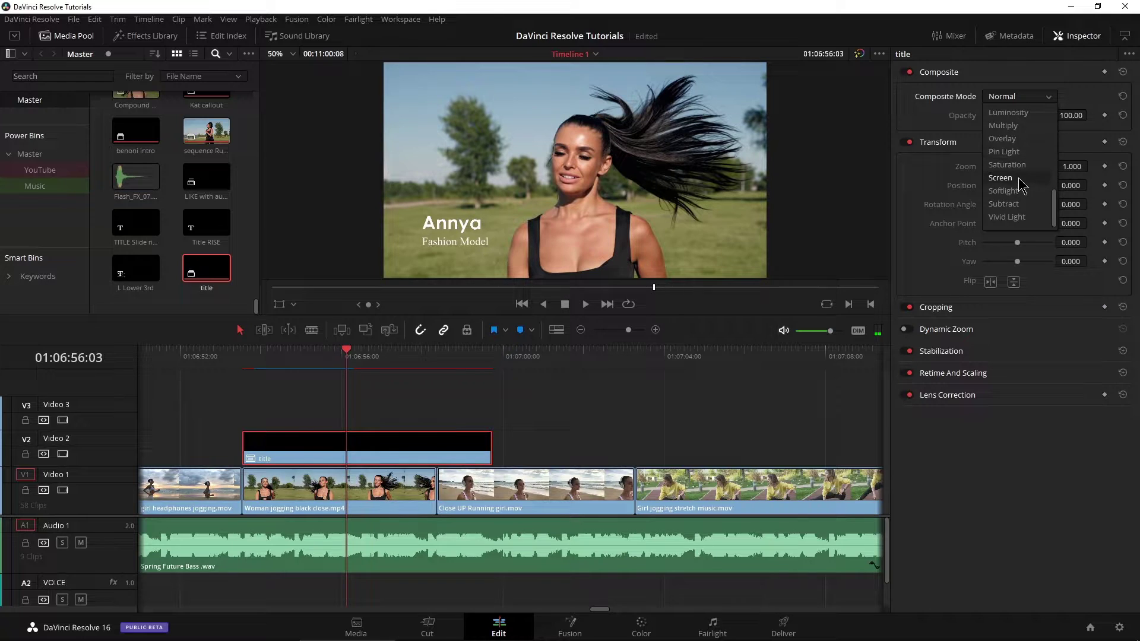
click(1000, 178)
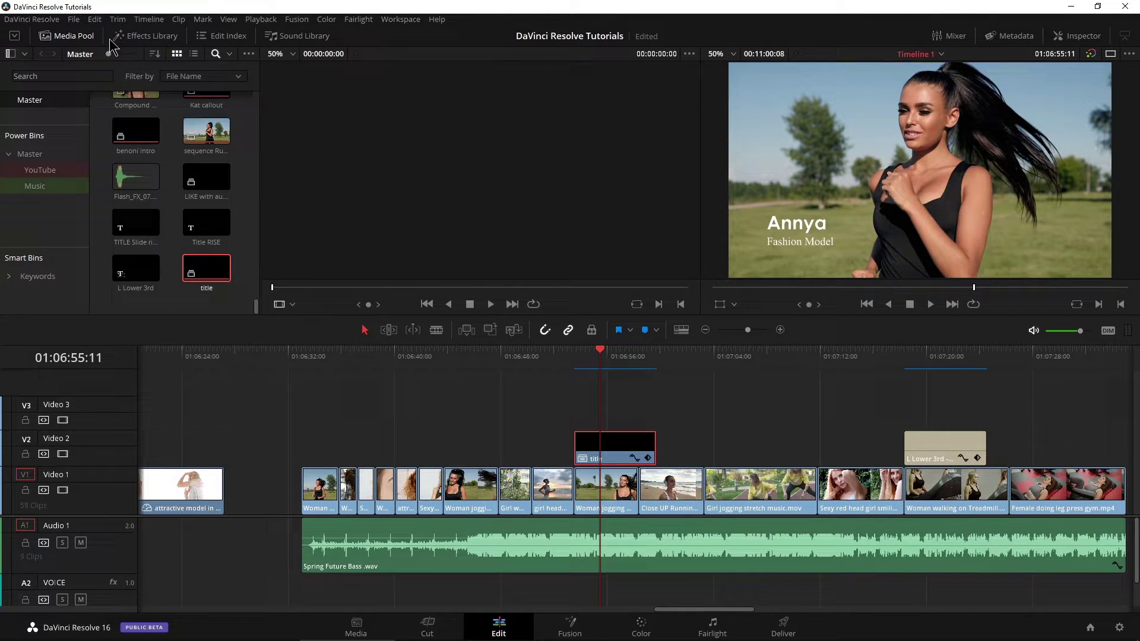
Step: Add a Text title on Video 2 at the start of the Girl jogging stretch music.mov clip
click(119, 37)
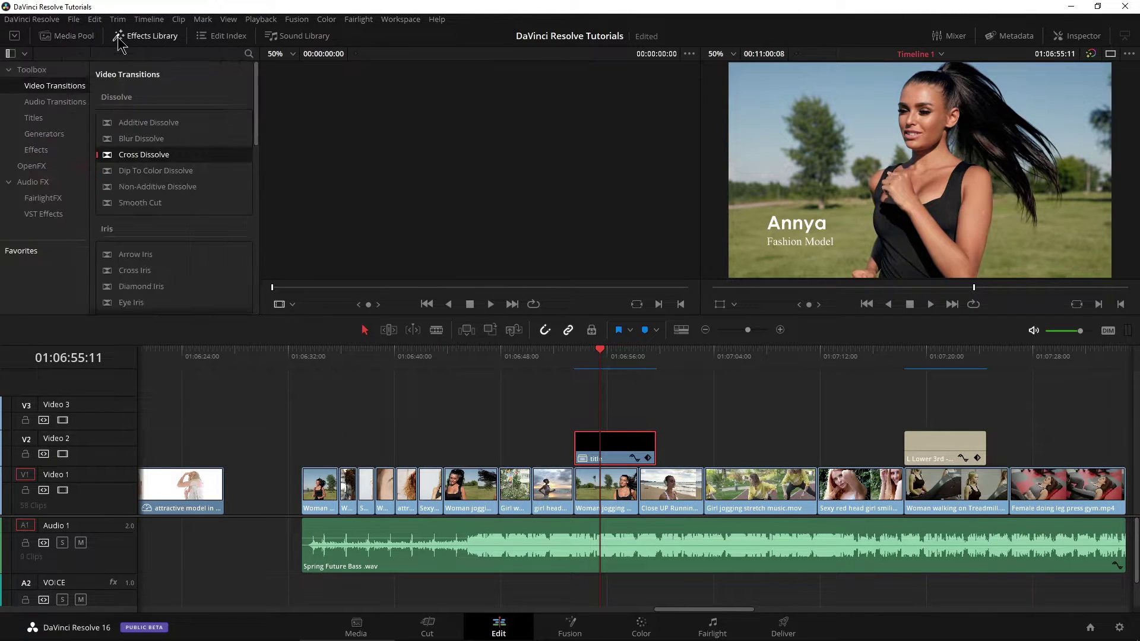
click(36, 118)
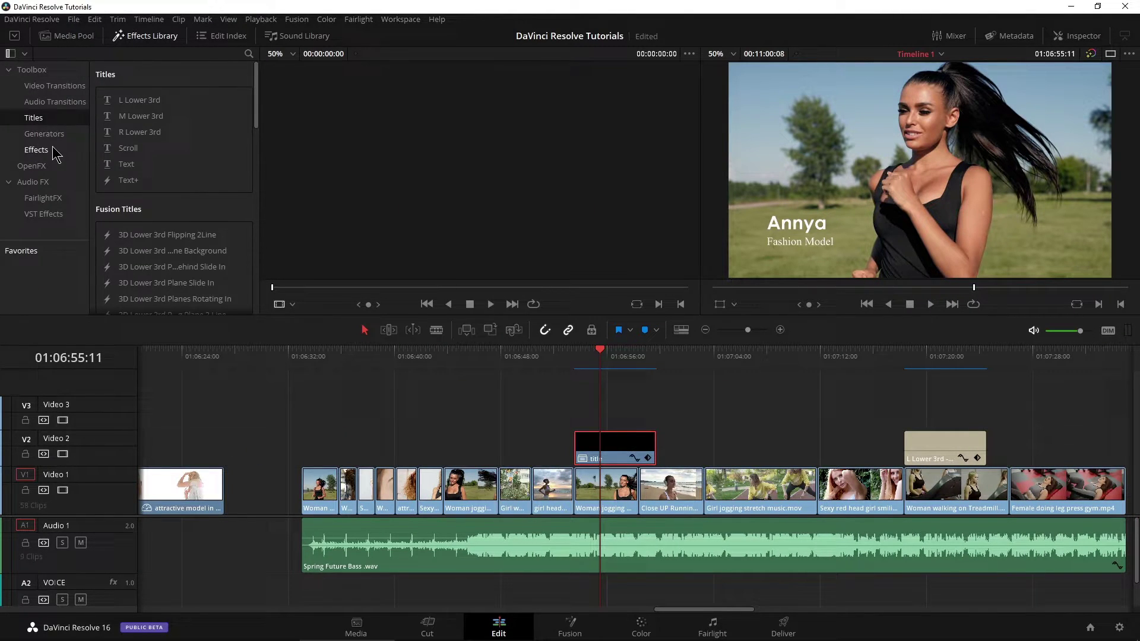
click(115, 164)
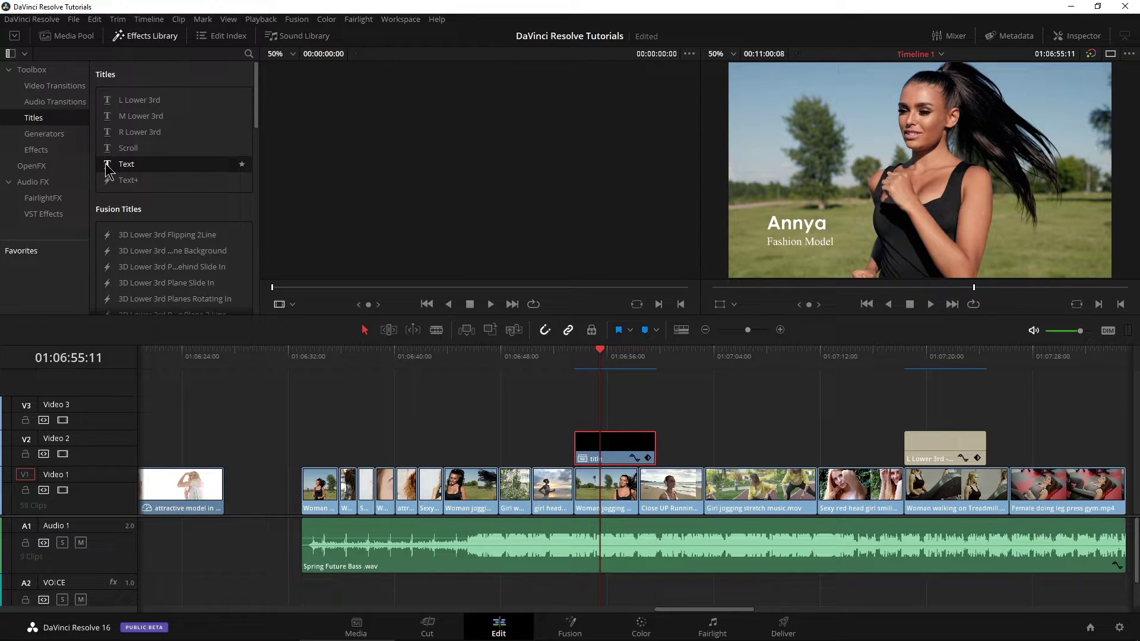
drag(109, 171, 701, 459)
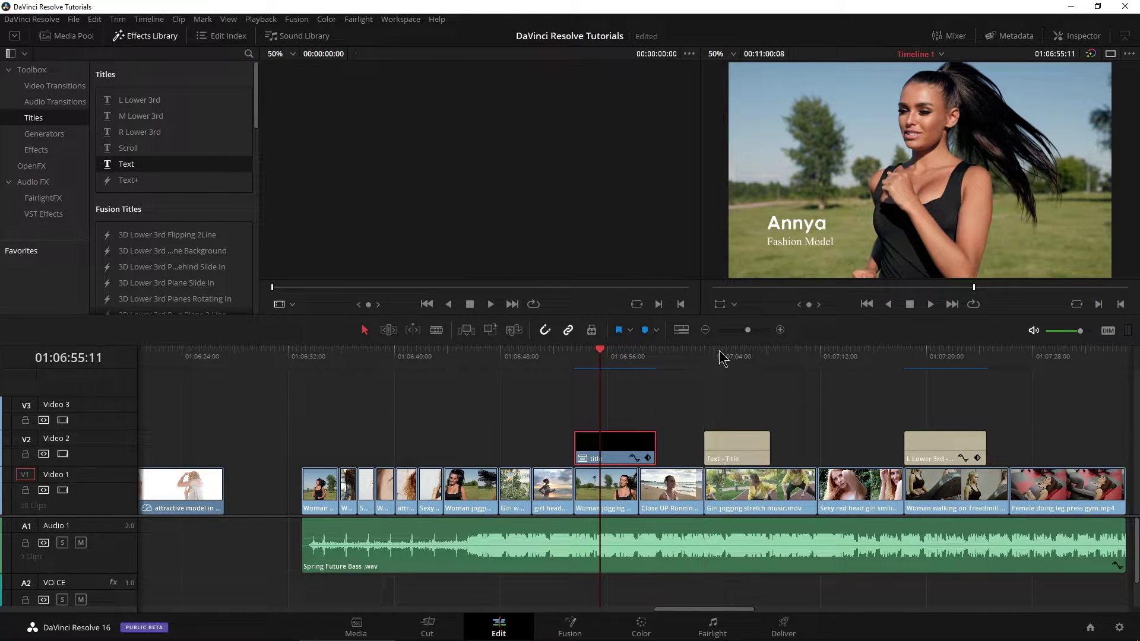
Step: Change the wording of the new Text title to "RUNNING"
click(719, 350)
click(747, 444)
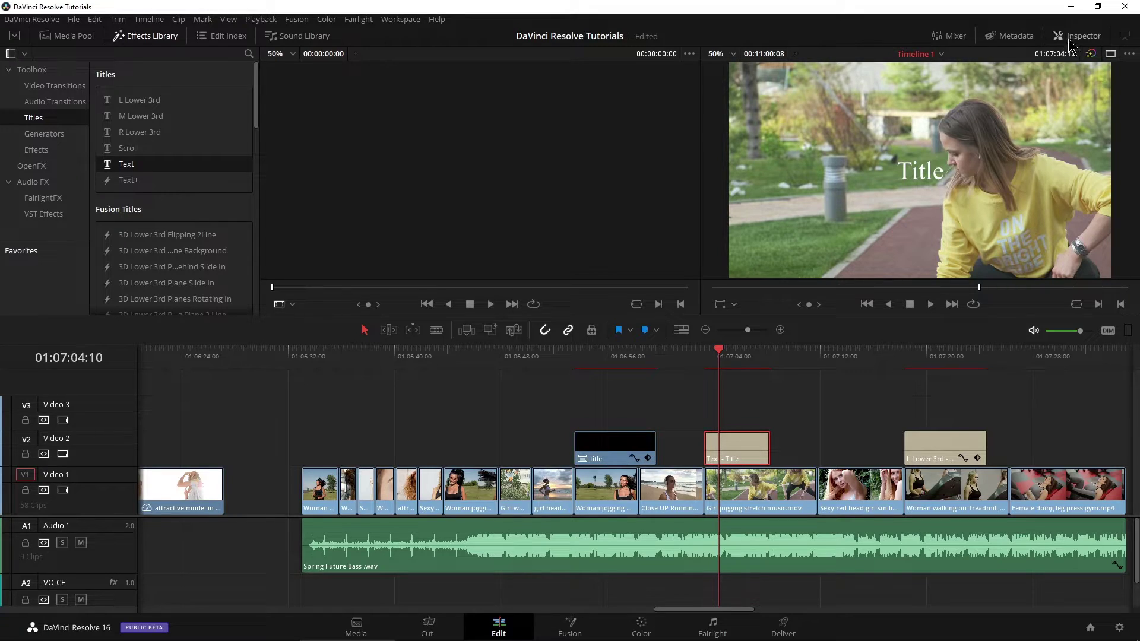
key(shift+8)
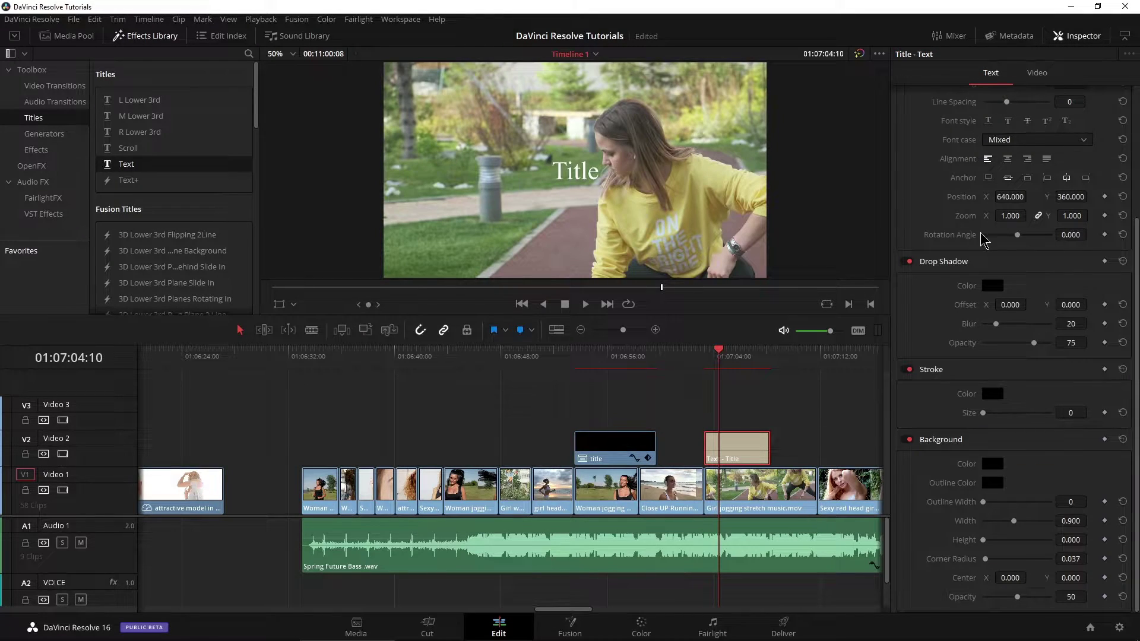
double_click(921, 124)
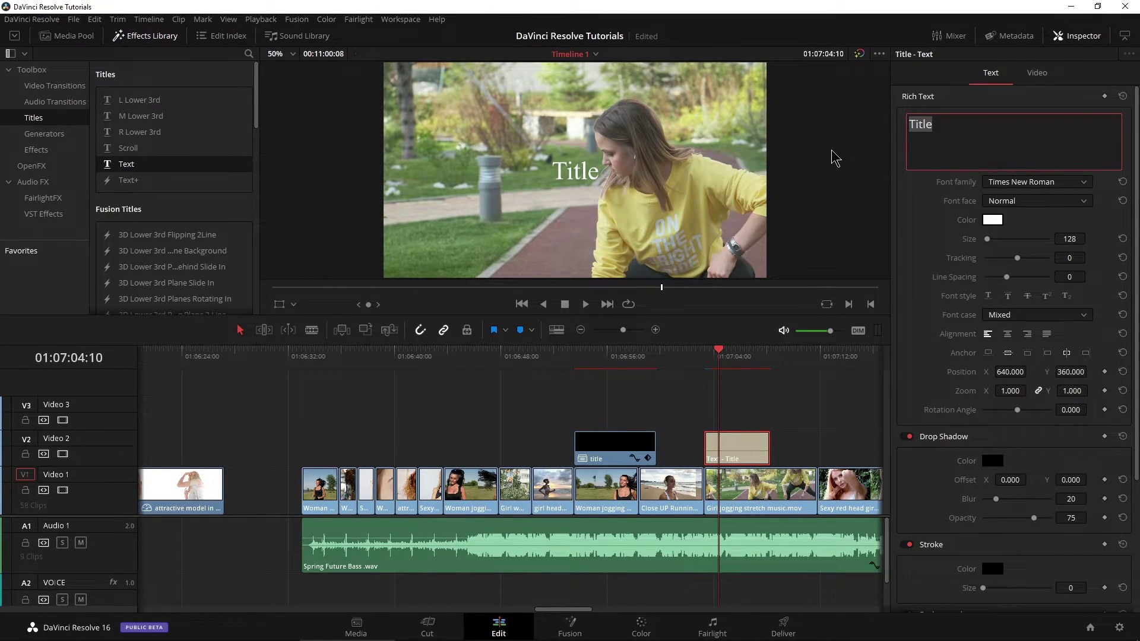
text(RUNNING)
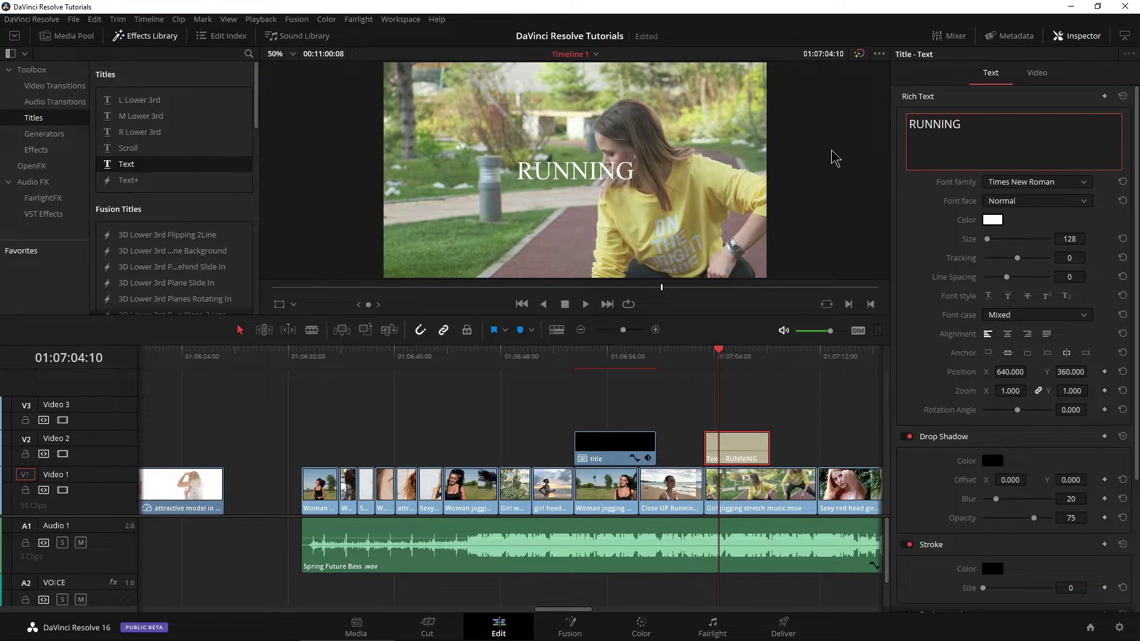
Step: Set the RUNNING title's font to Century Gothic with the Bold face
click(1036, 183)
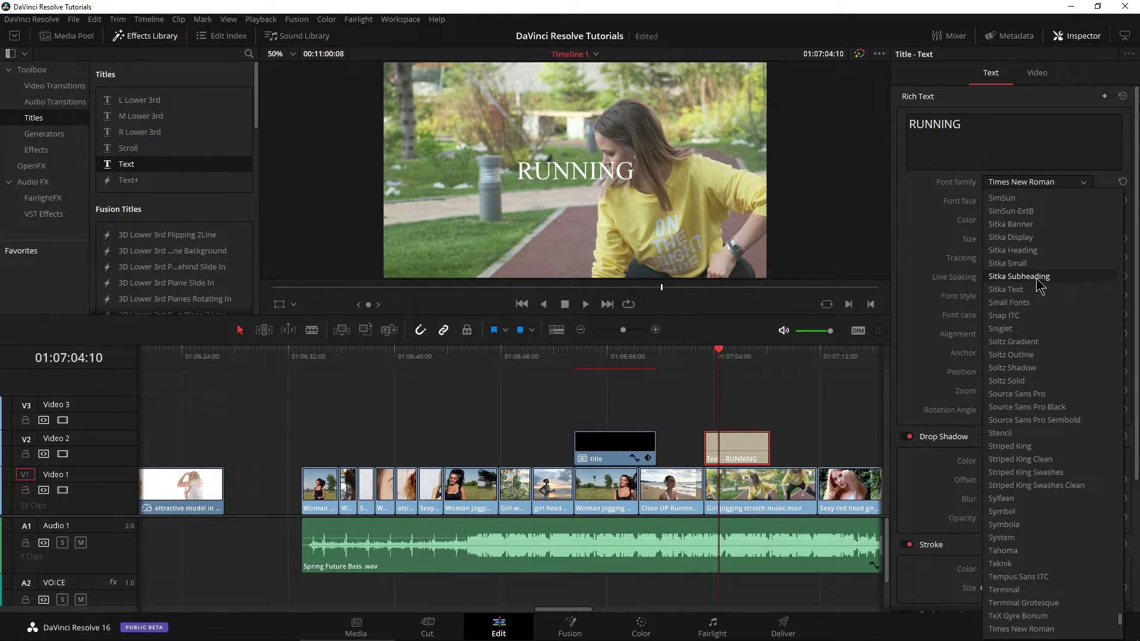
scroll(1029, 368, down, 10)
scroll(1029, 369, down, 1)
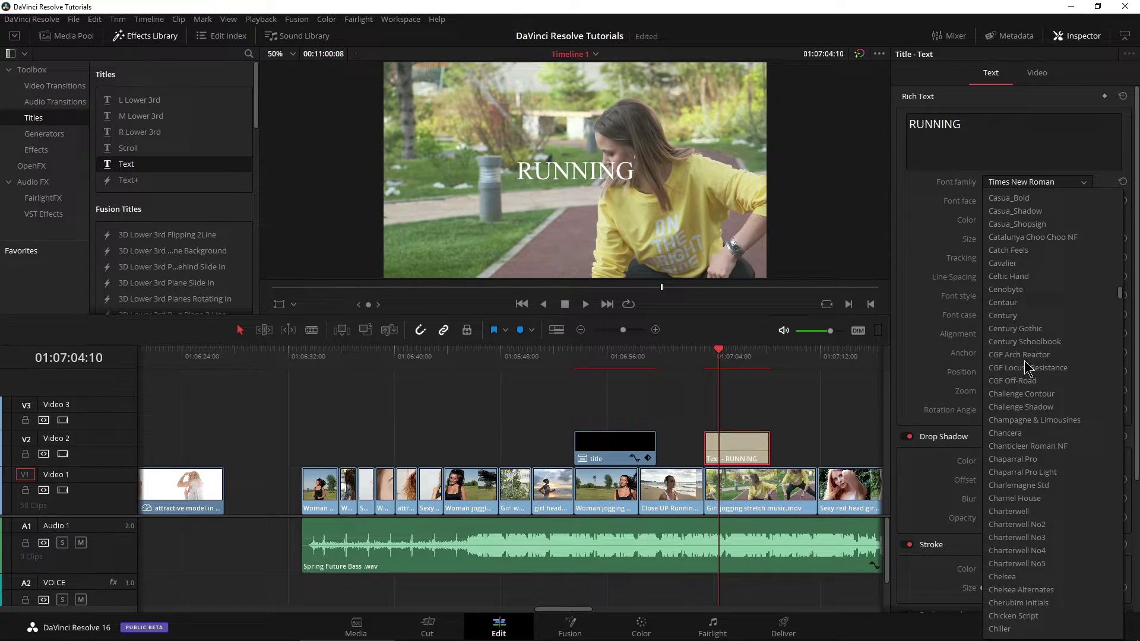
scroll(1032, 383, down, 1)
click(1036, 447)
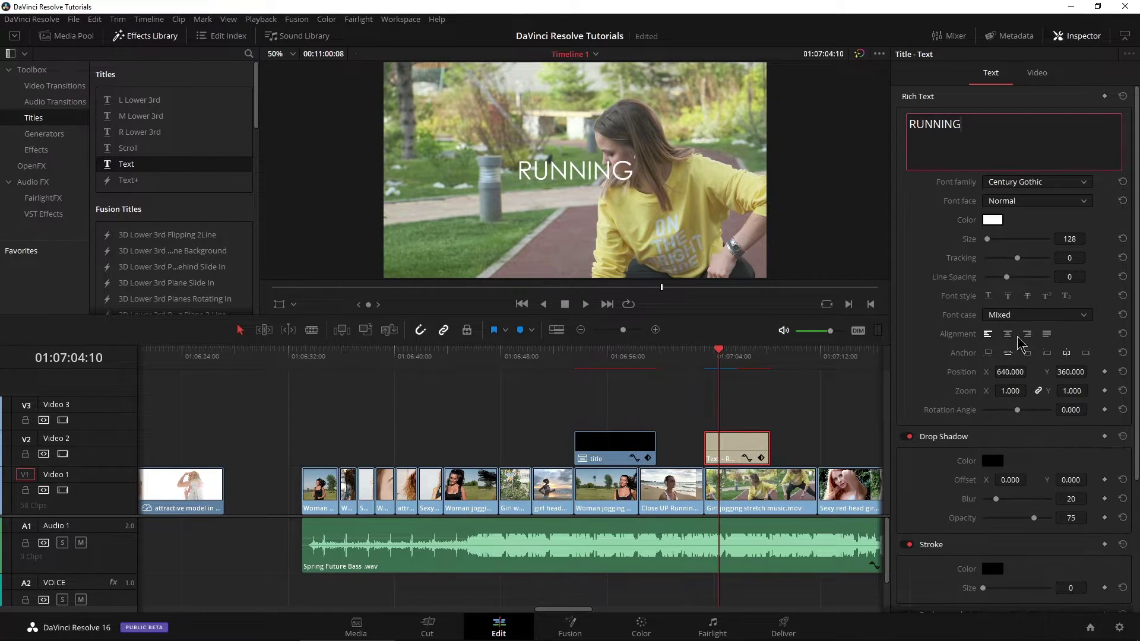
click(1015, 202)
click(1008, 244)
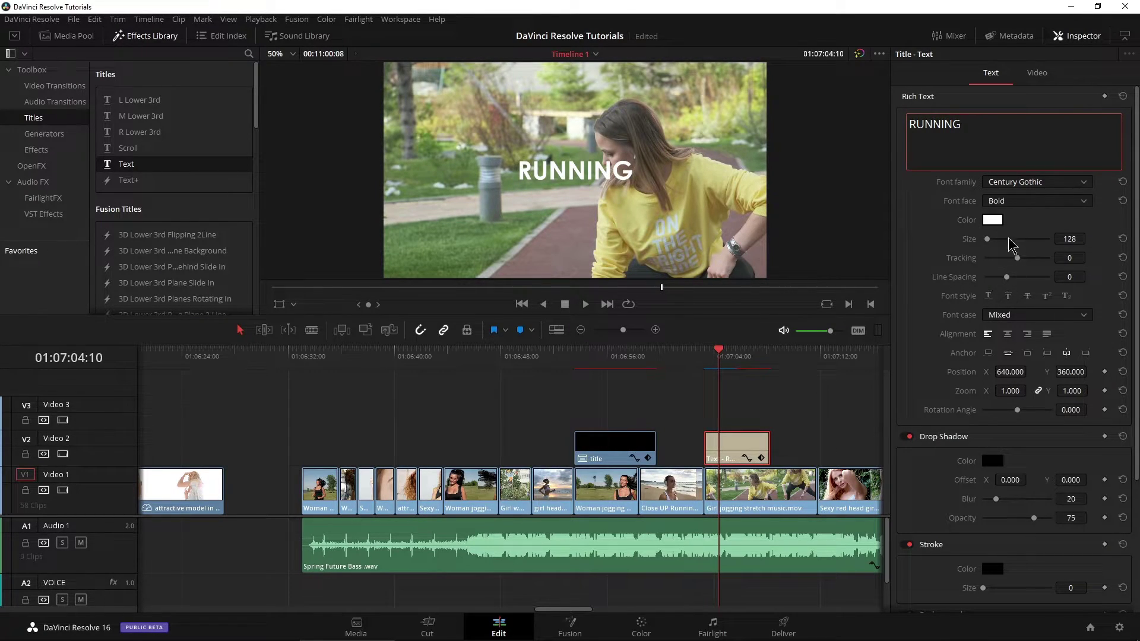
Step: Enlarge the RUNNING title to size 384 and set its drop shadow X offset to 6
drag(987, 240, 992, 241)
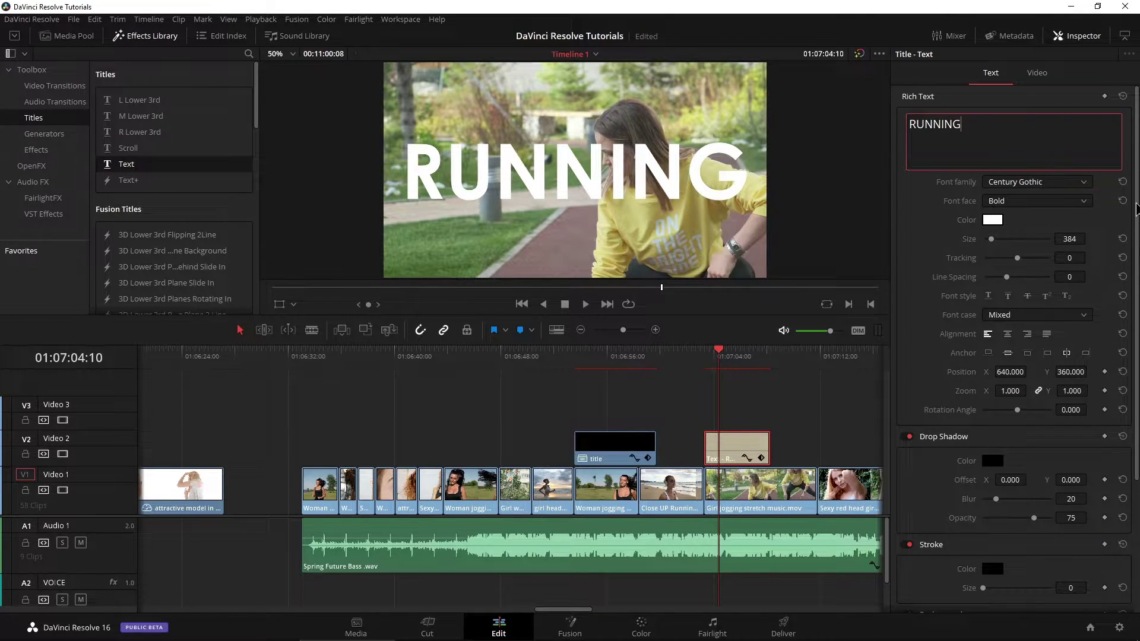
scroll(1136, 209, down, 3)
drag(987, 333, 1030, 325)
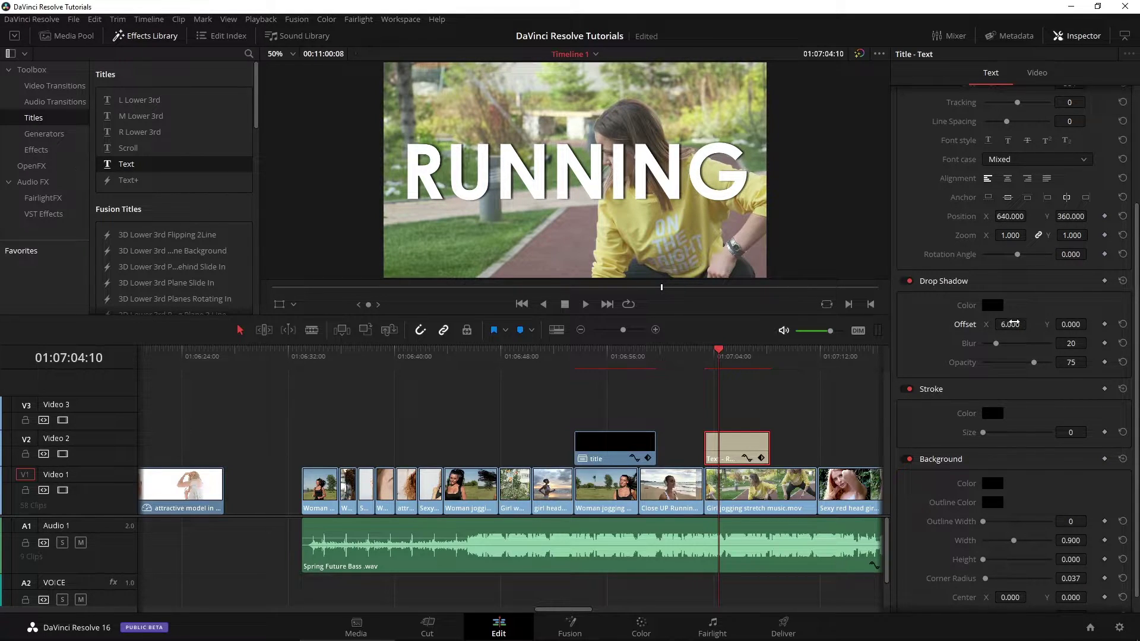
scroll(1136, 330, down, 1)
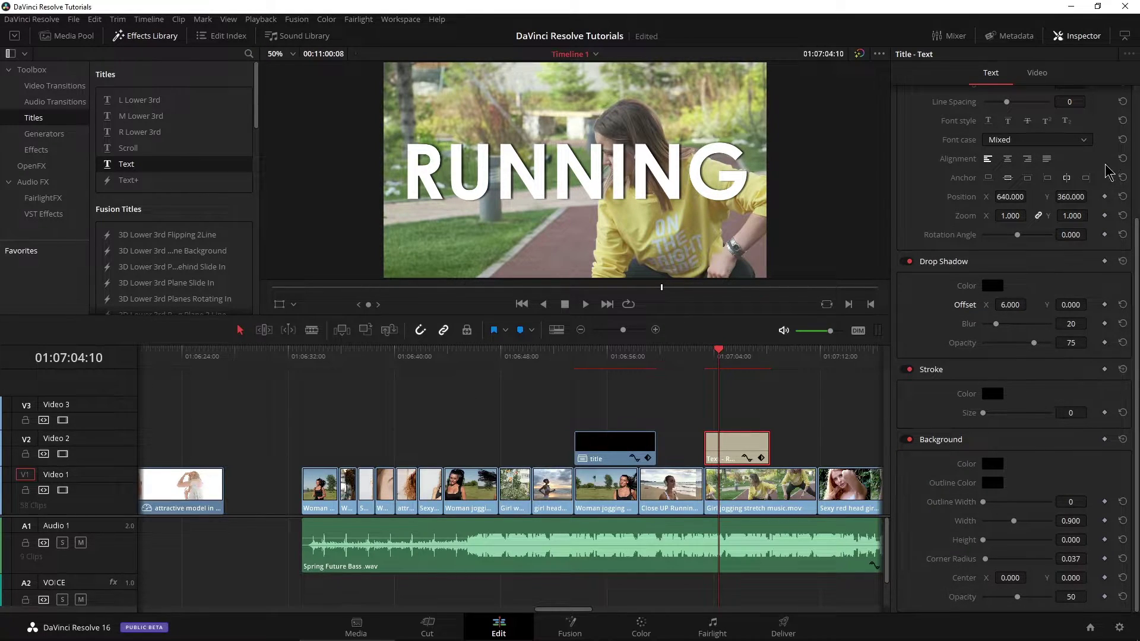
scroll(1135, 307, up, 4)
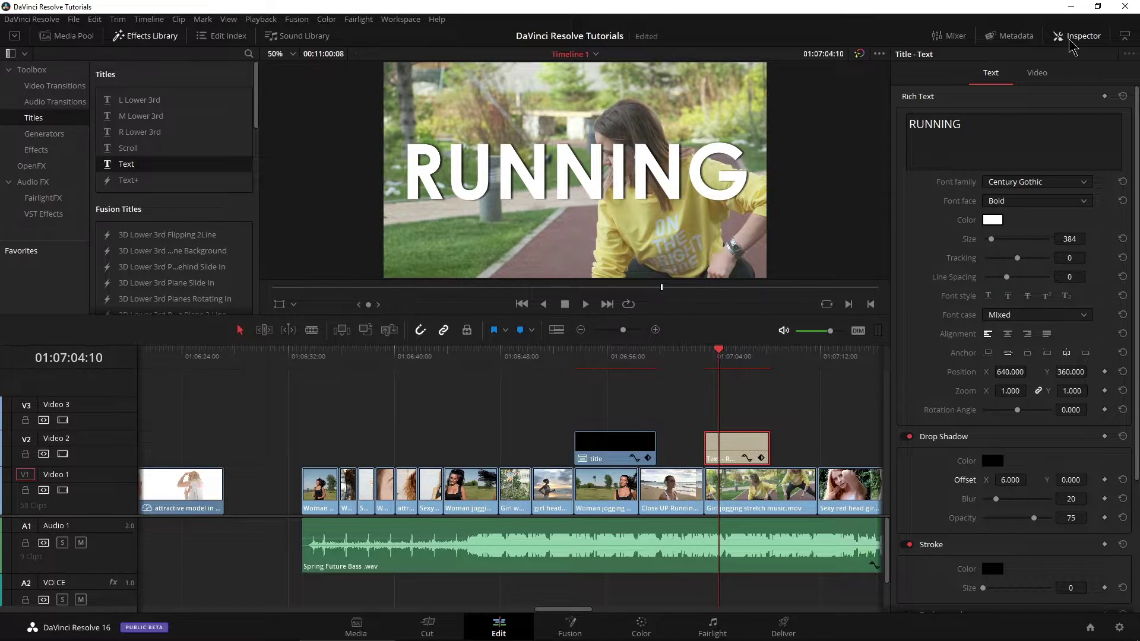
Step: Shorten the RUNNING title above Girl jogging stretch music.mov to end at about 01:07:06:00, and play it back
click(1078, 35)
scroll(527, 374, right, 4)
click(459, 356)
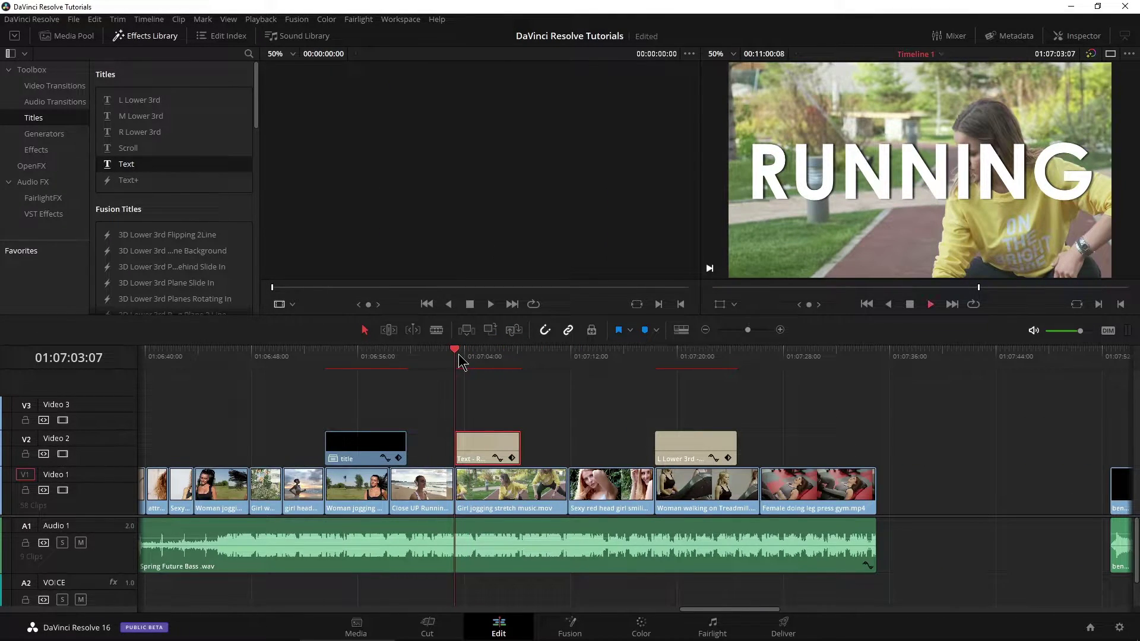
drag(519, 449, 493, 446)
click(459, 357)
key(space)
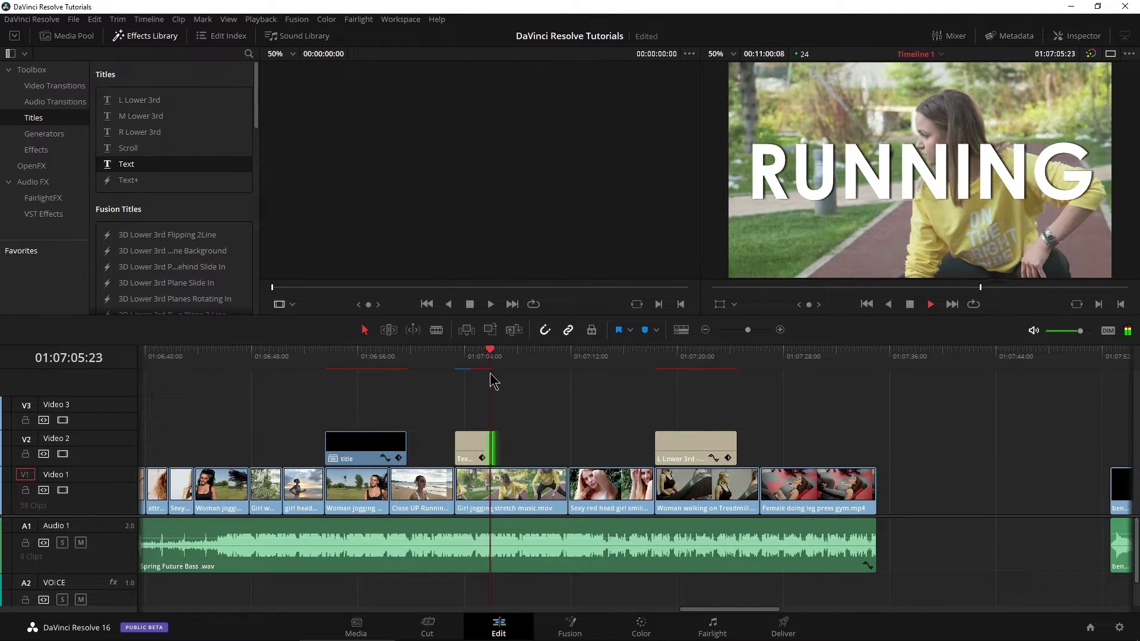
Step: Save the RUNNING title in the Media Pool as "running title" and place it on Video 2 above Woman jogging black close.mp4
click(94, 37)
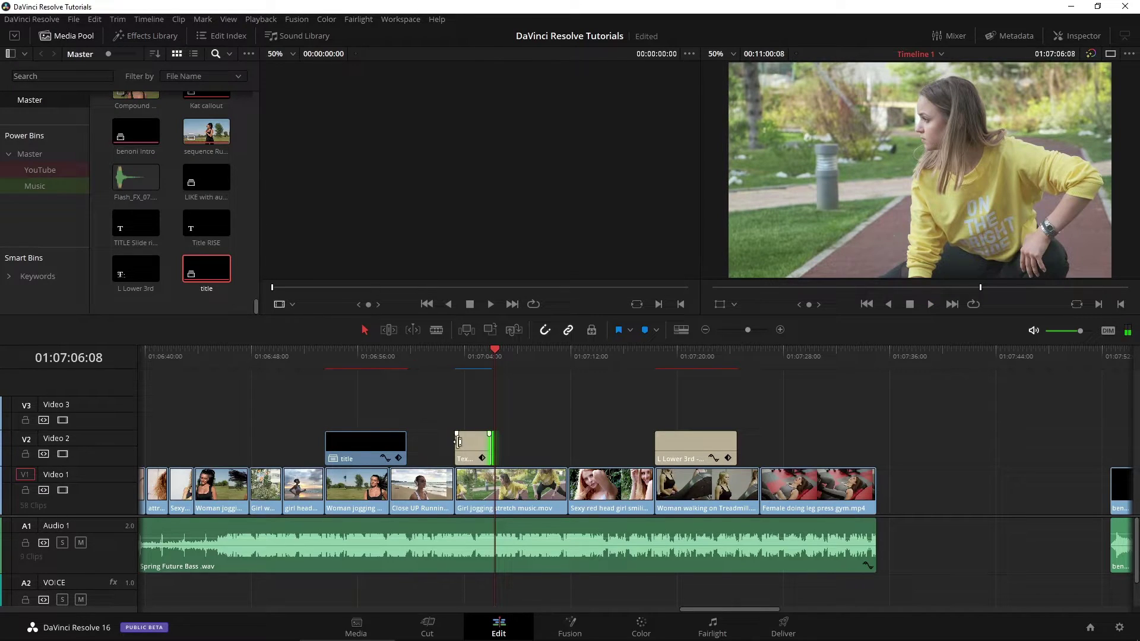
drag(457, 442, 175, 297)
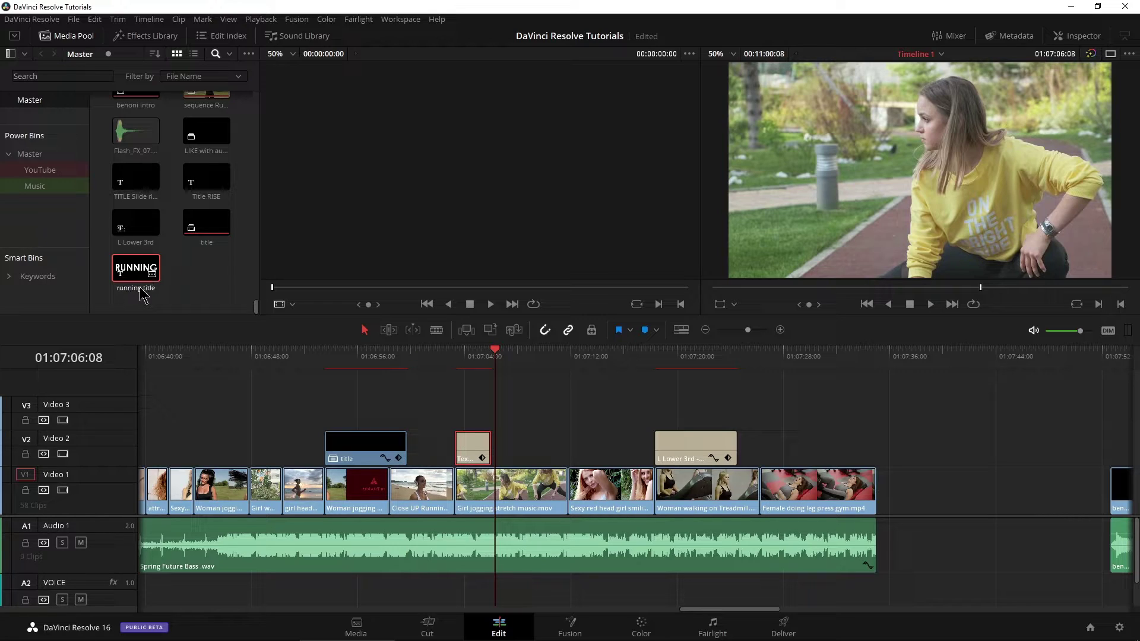
scroll(387, 423, left, 3)
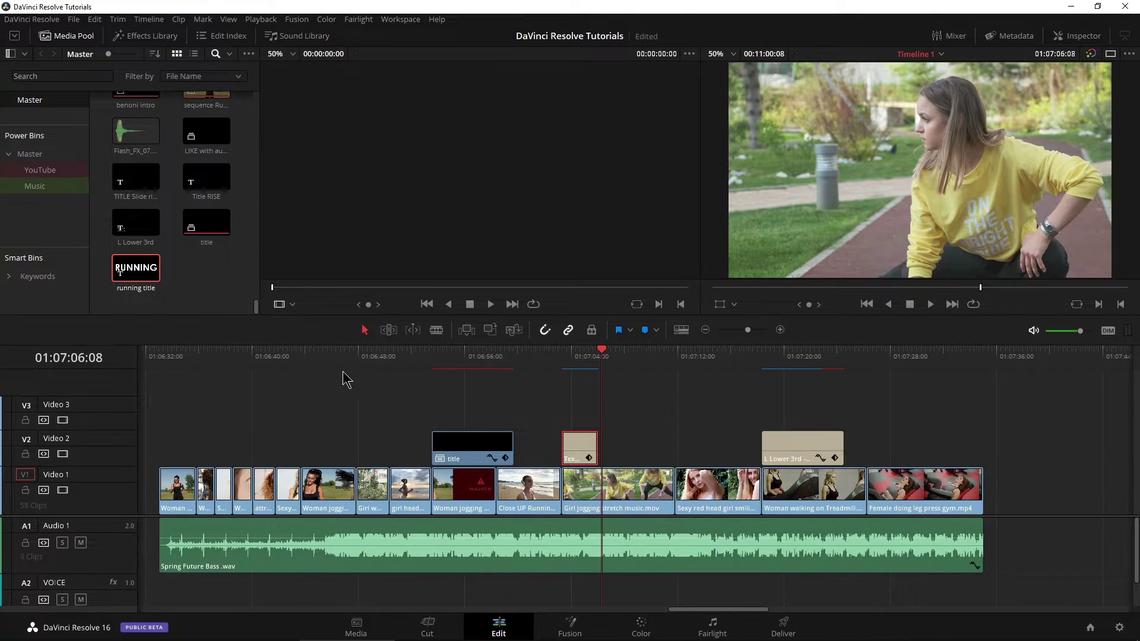
drag(304, 357, 309, 358)
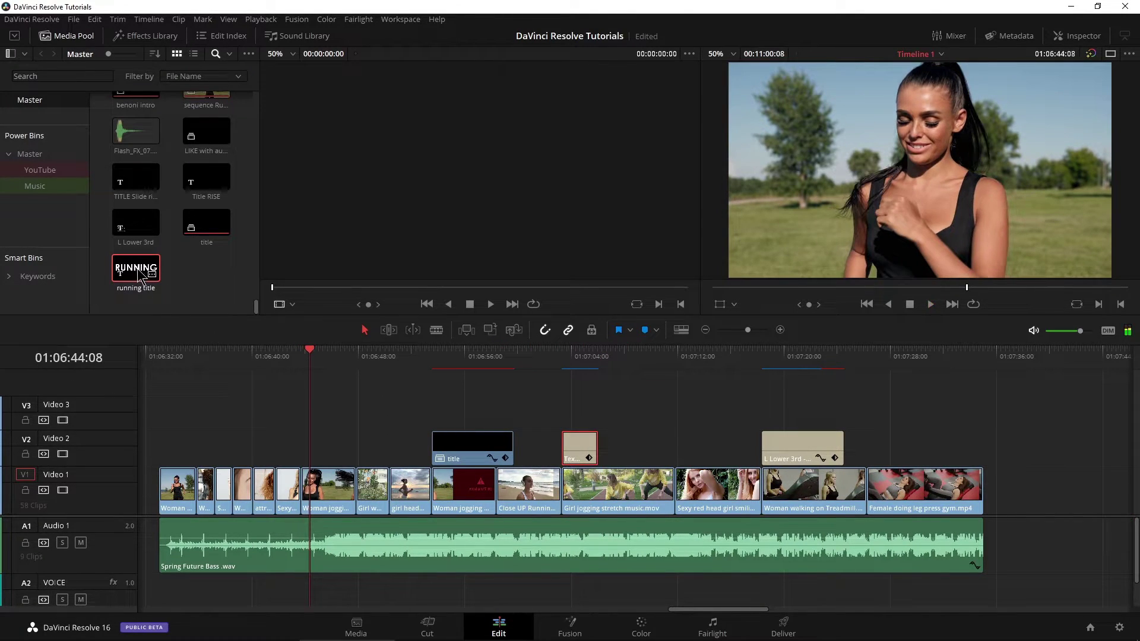
drag(136, 268, 307, 446)
click(298, 351)
key(space)
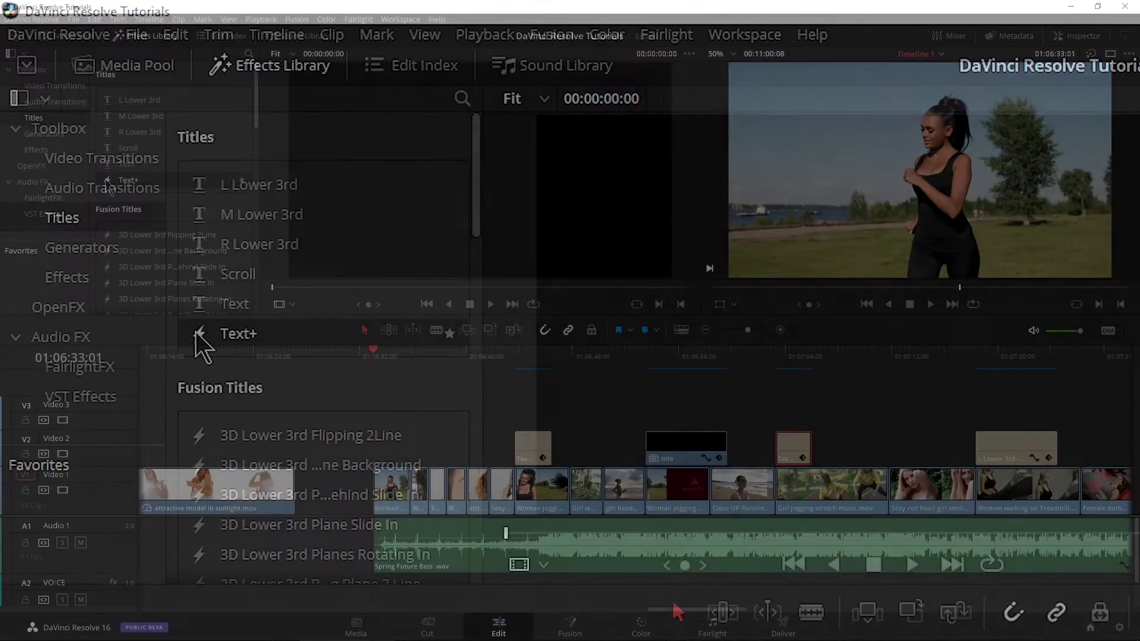
Step: Add a Text+ title on Video 2 at the start of Woman jogging black.mp4 and trim it to that clip's length
drag(201, 345, 374, 450)
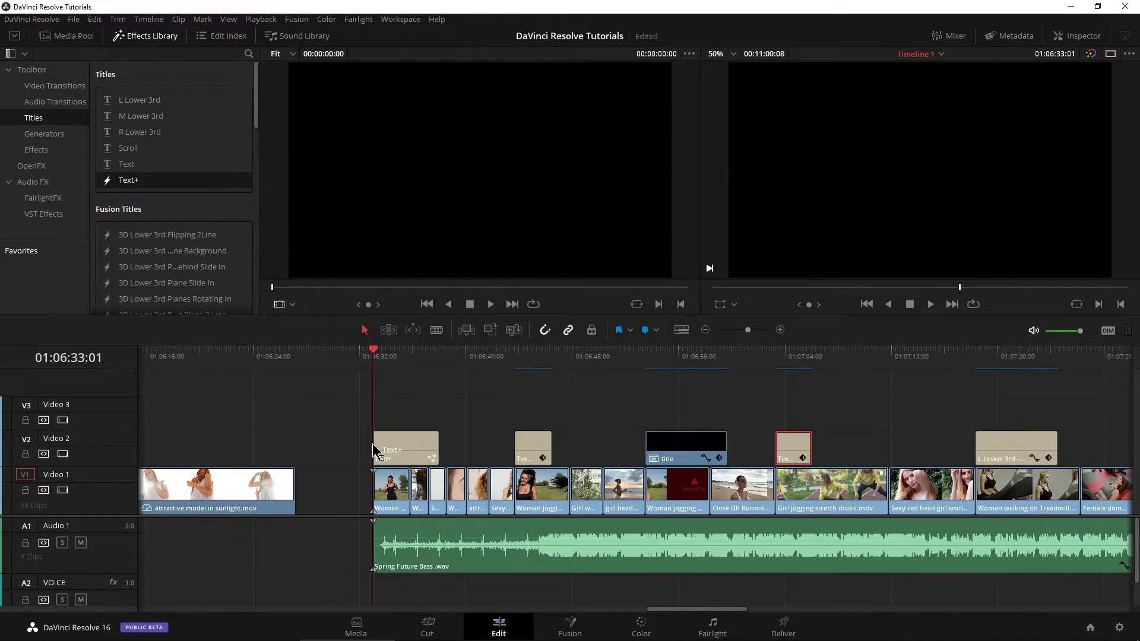
drag(748, 331, 757, 331)
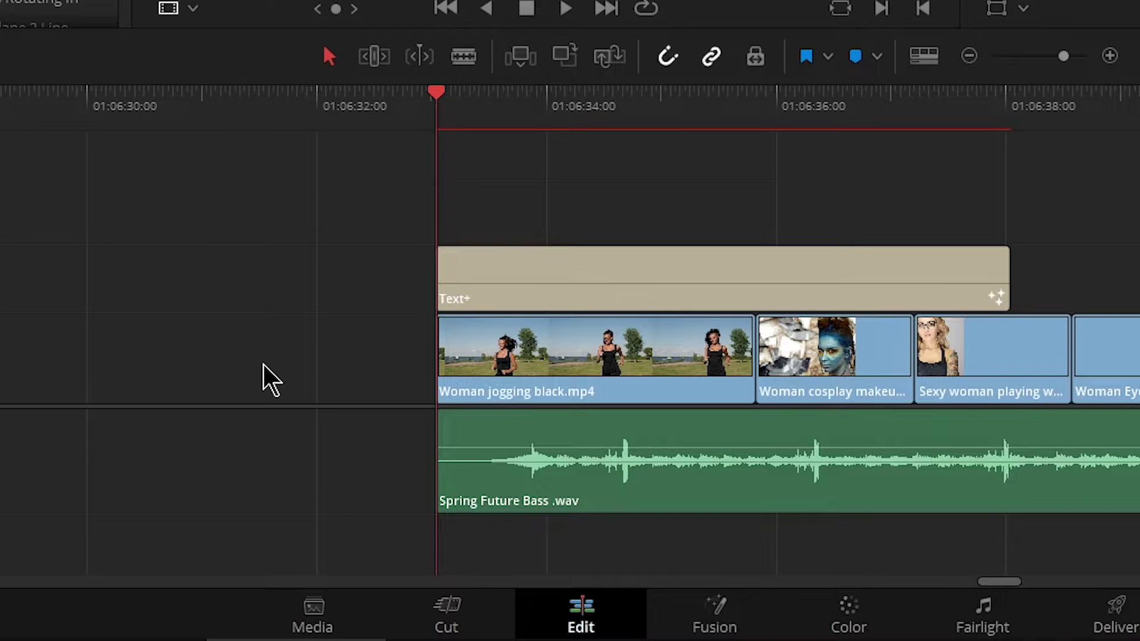
scroll(532, 298, right, 5)
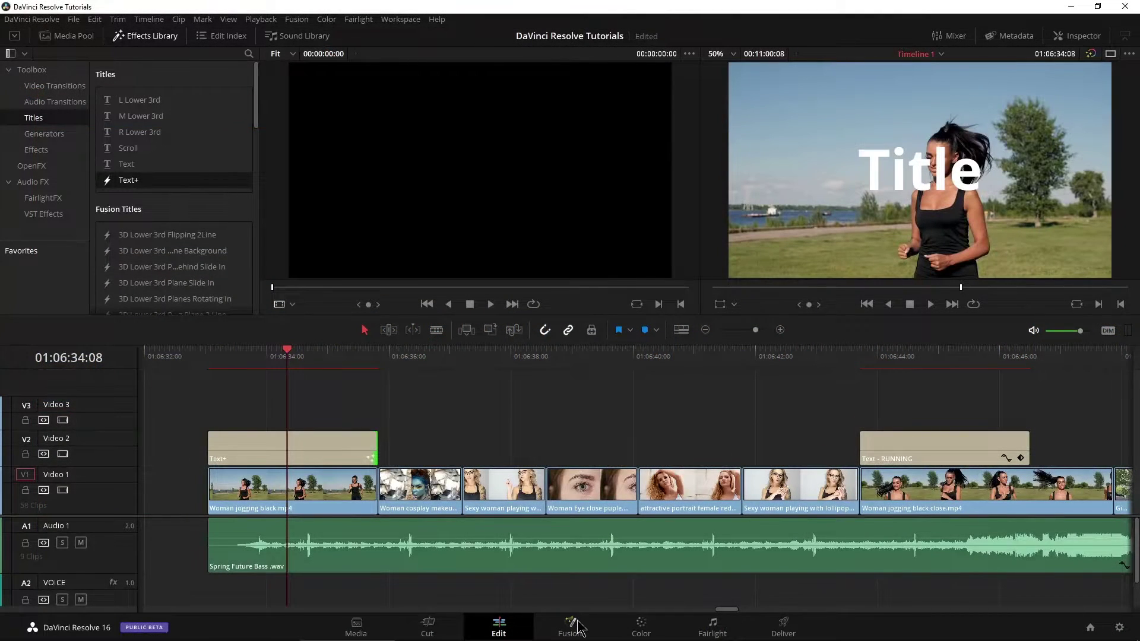
Step: Open the Text+ title in Fusion and rearrange its Template and MediaOut1 nodes in the node graph
click(350, 461)
click(570, 627)
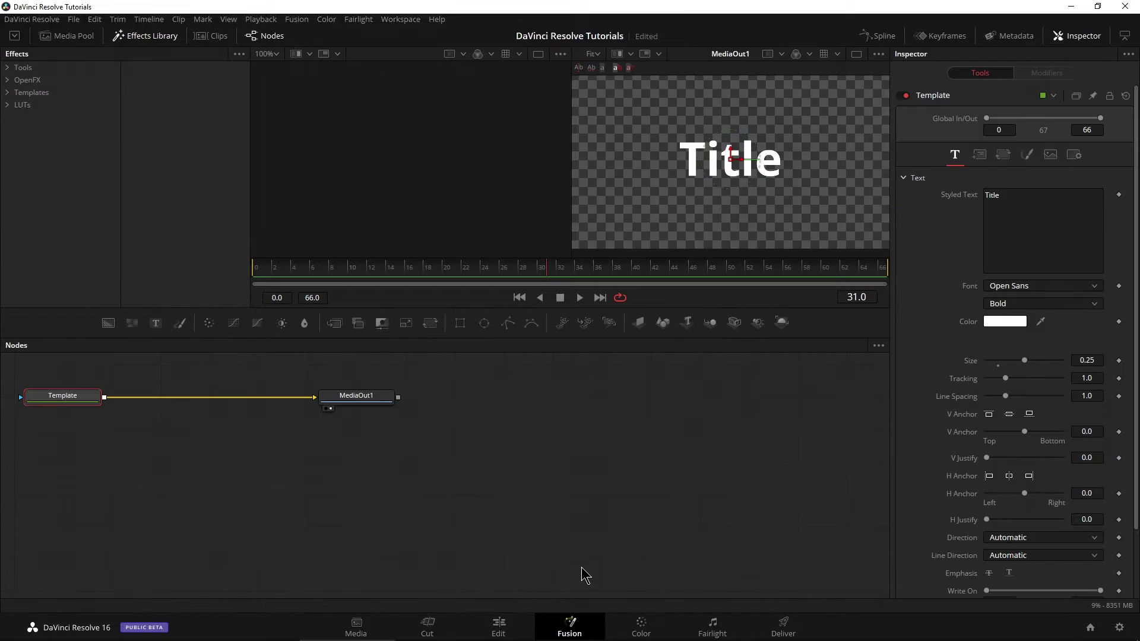
drag(348, 399, 554, 470)
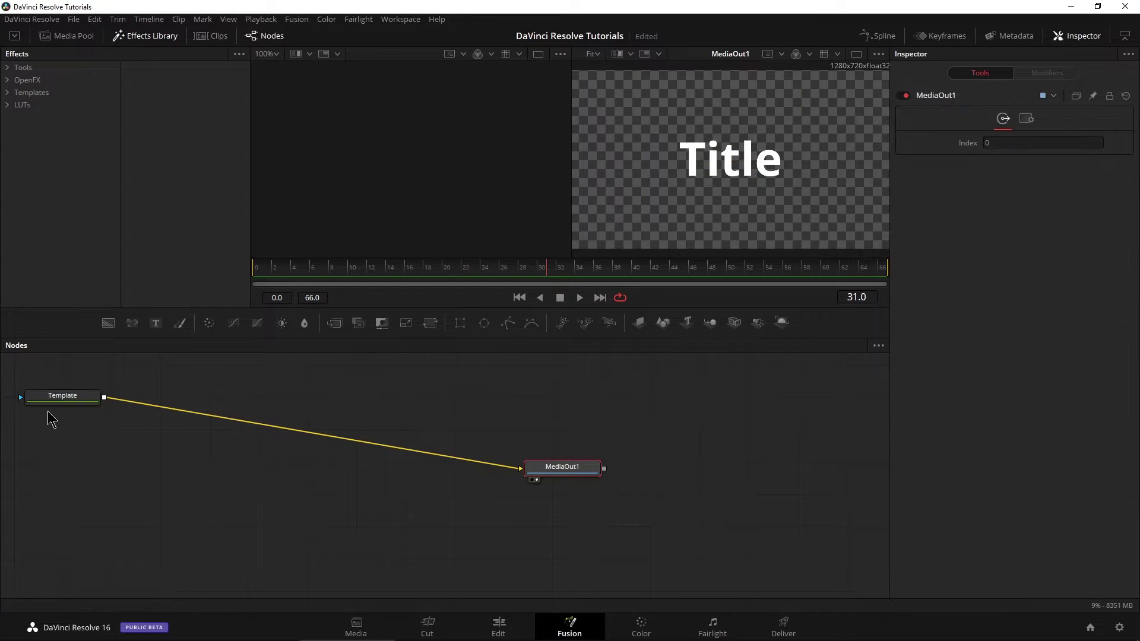
drag(84, 403, 316, 459)
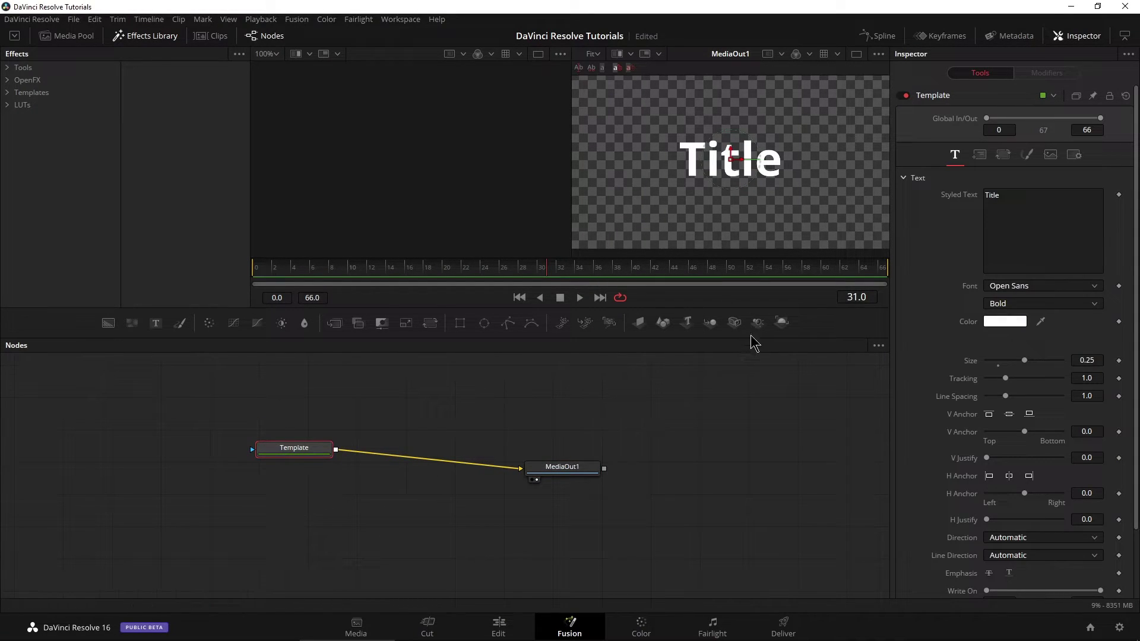
scroll(1138, 196, down, 1)
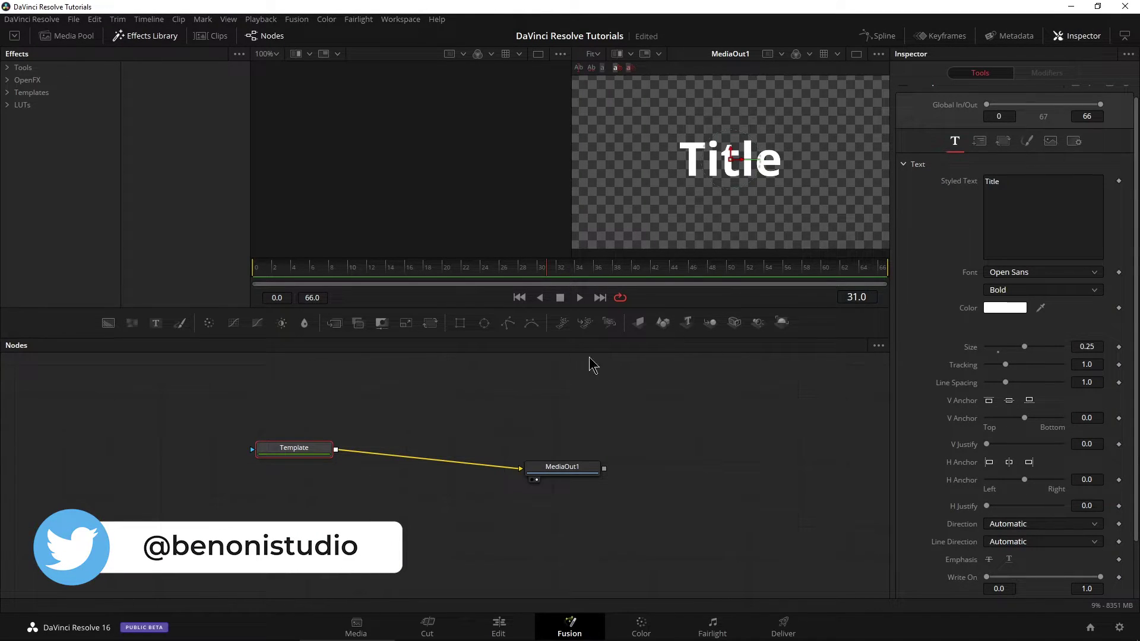
click(6, 68)
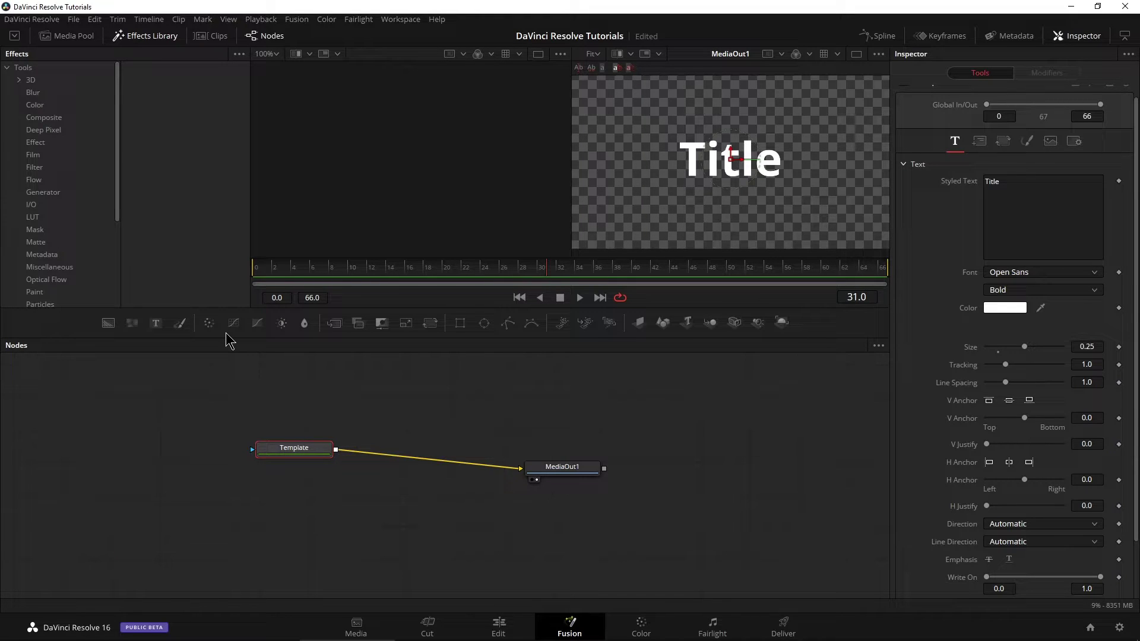
drag(560, 476, 572, 482)
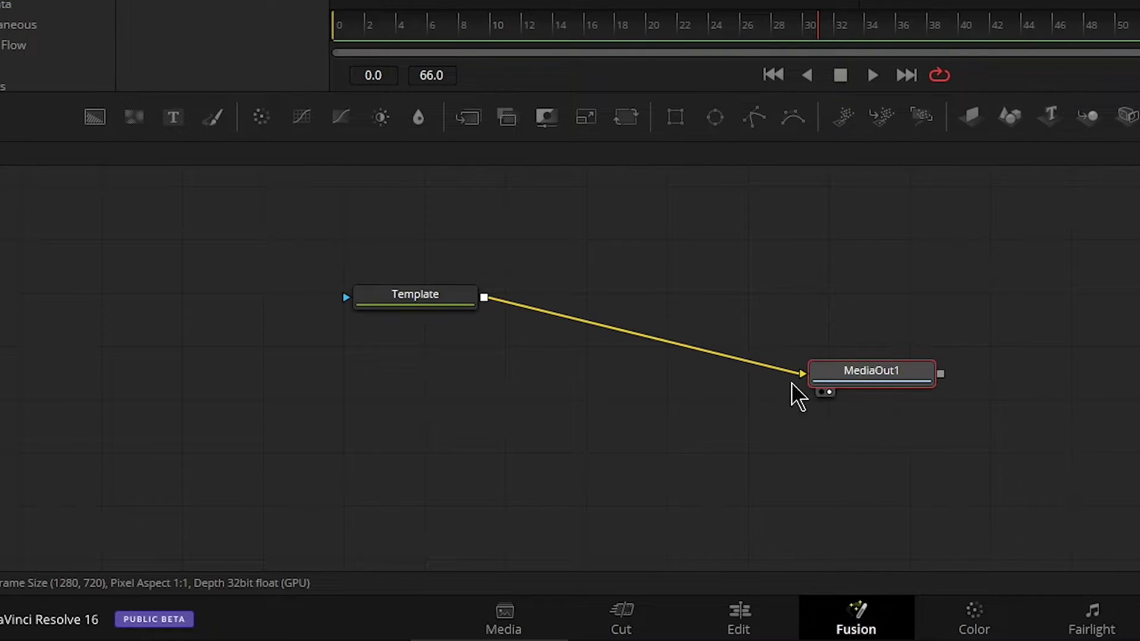
drag(435, 296, 492, 323)
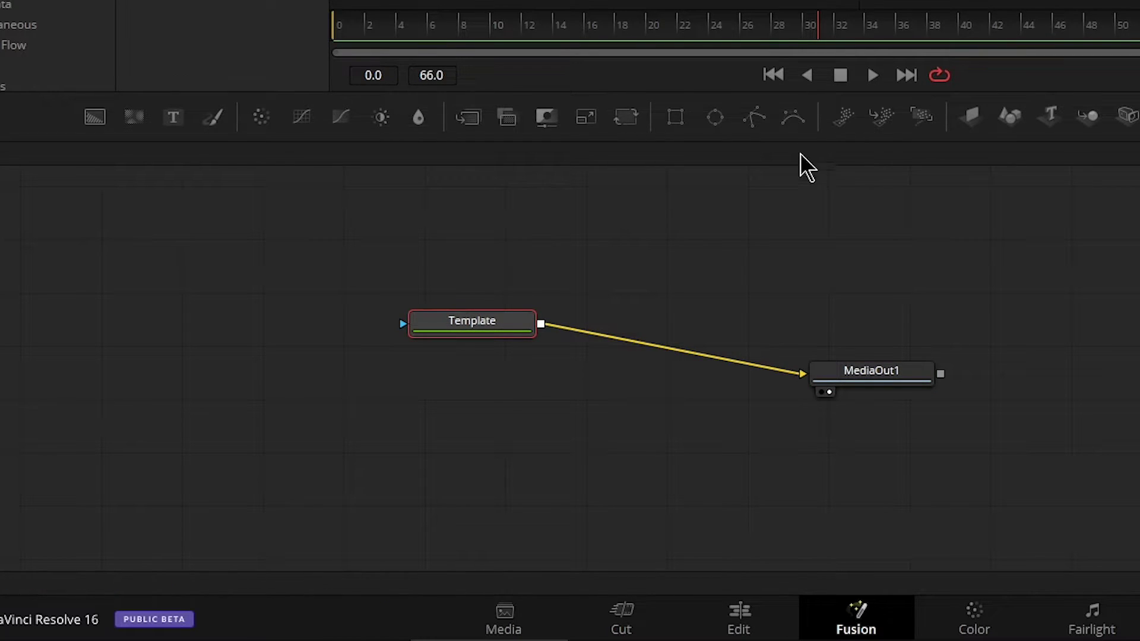
drag(498, 318, 531, 322)
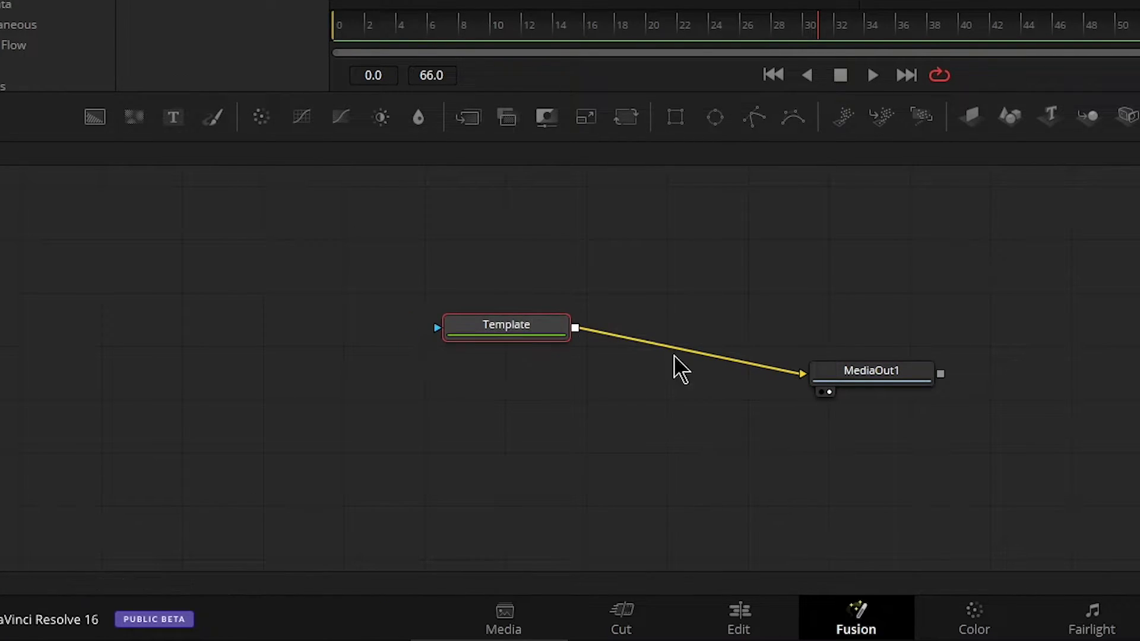
Step: Return to the Edit page and change the Text+ title's wording to "RUNNING"
click(736, 614)
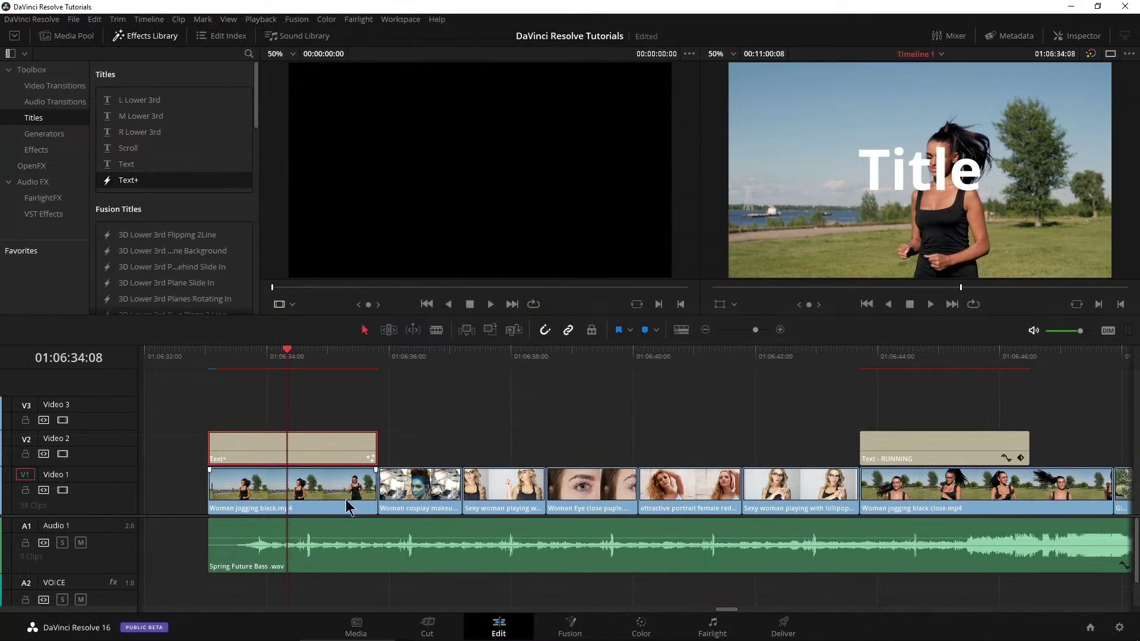
click(1077, 36)
double_click(1007, 162)
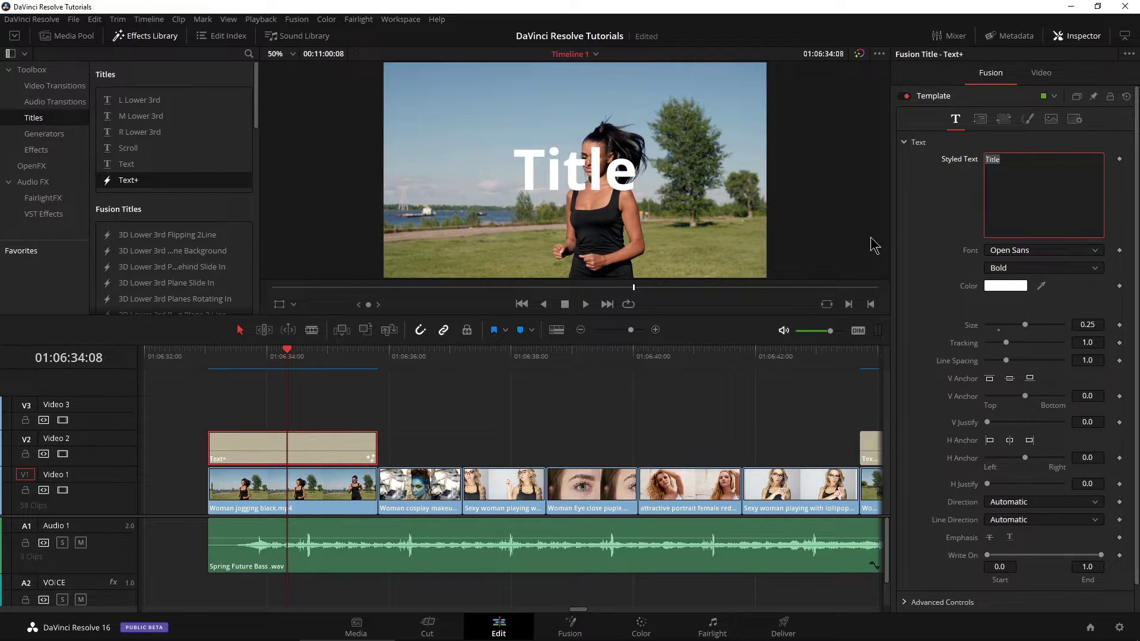
text(RUNNING)
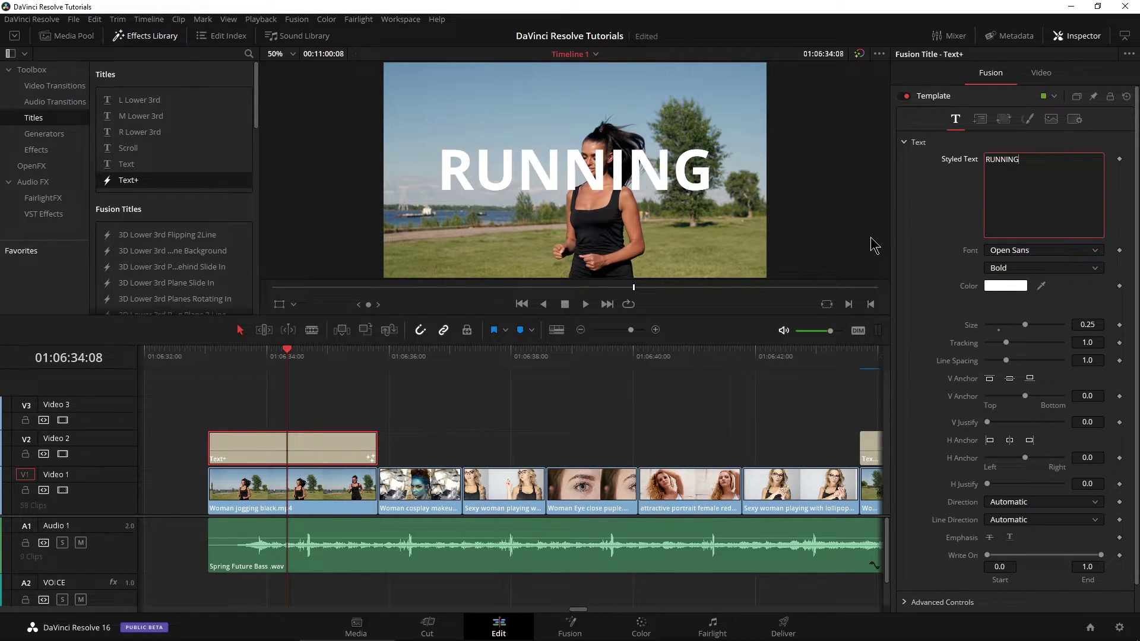
Step: Curve the Text+ title with the Circle layout type, using Center X 0.568, Center Z 0.24 and Width 0.5
scroll(963, 304, down, 1)
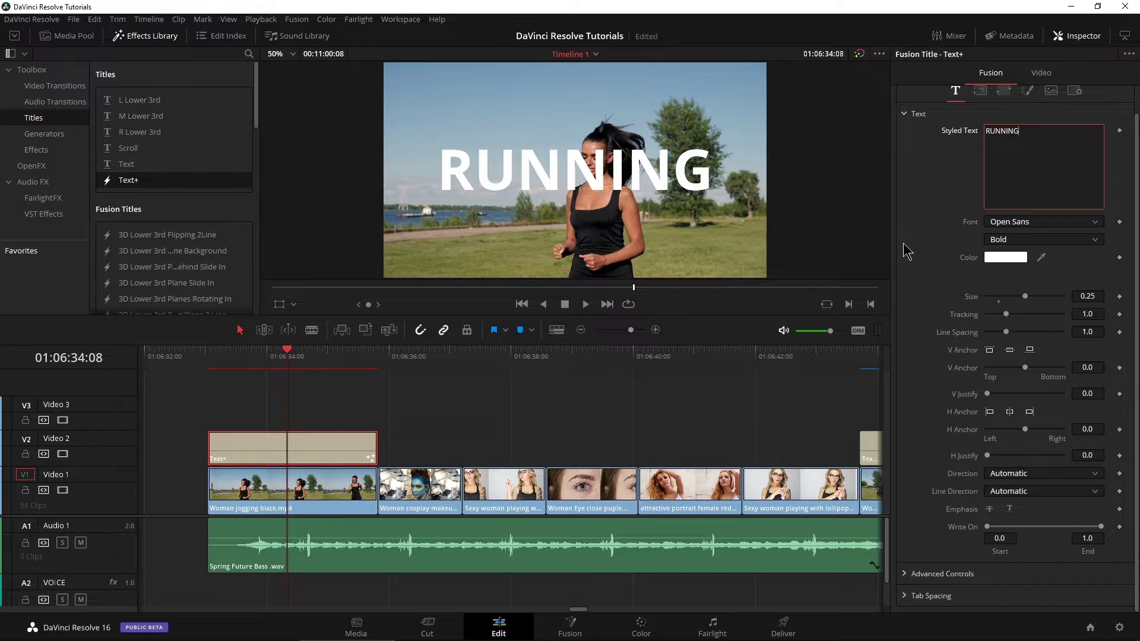
scroll(948, 268, up, 1)
click(980, 119)
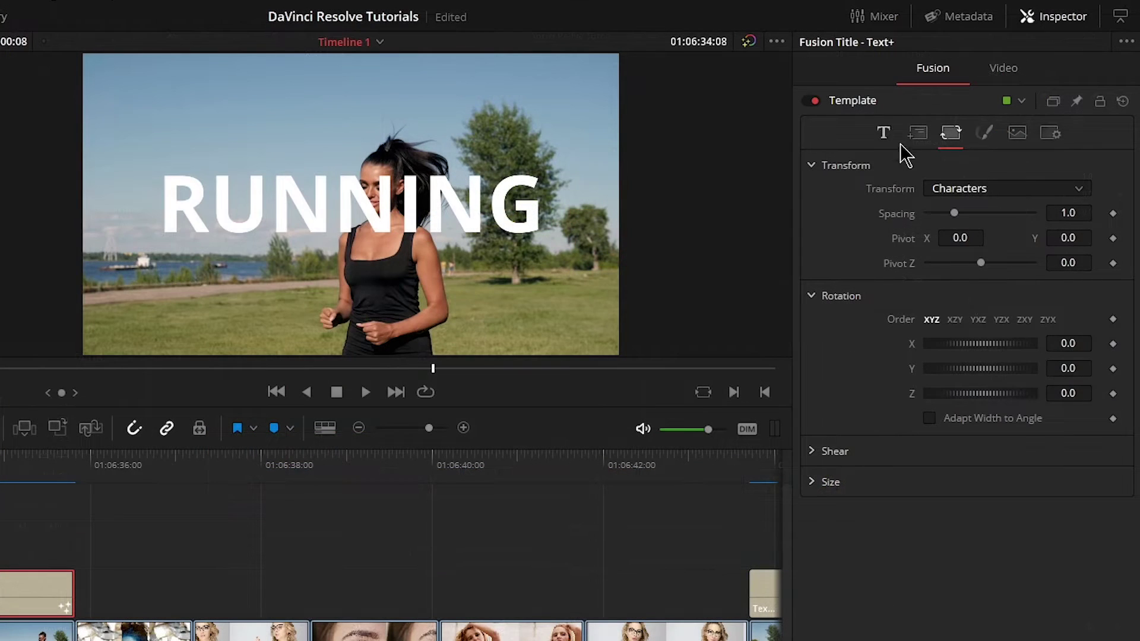
click(972, 120)
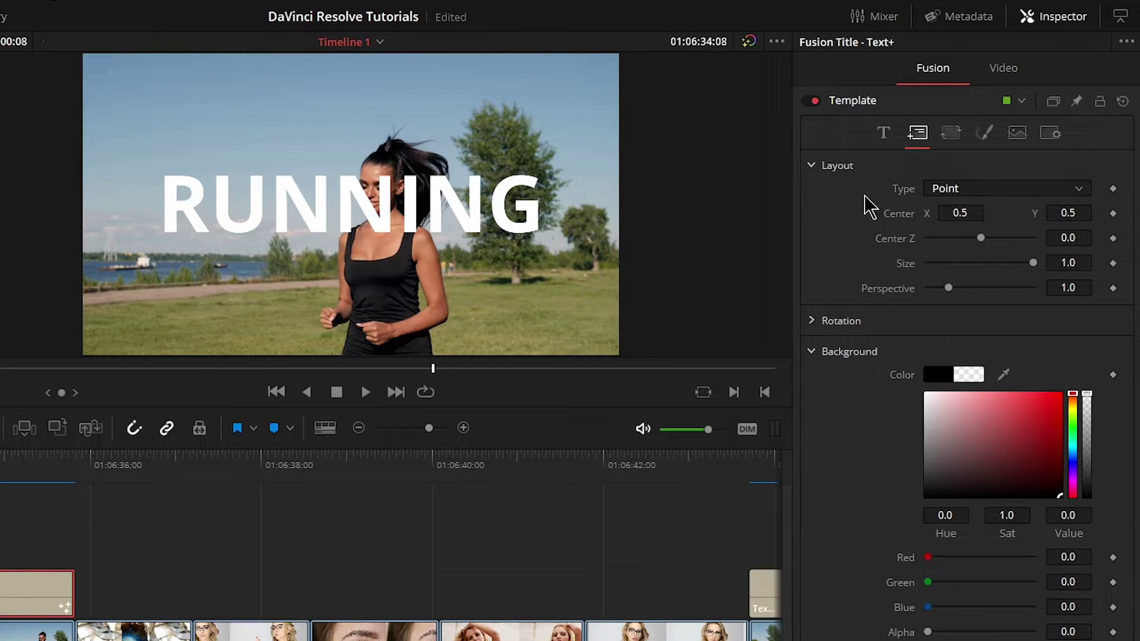
click(988, 191)
click(976, 252)
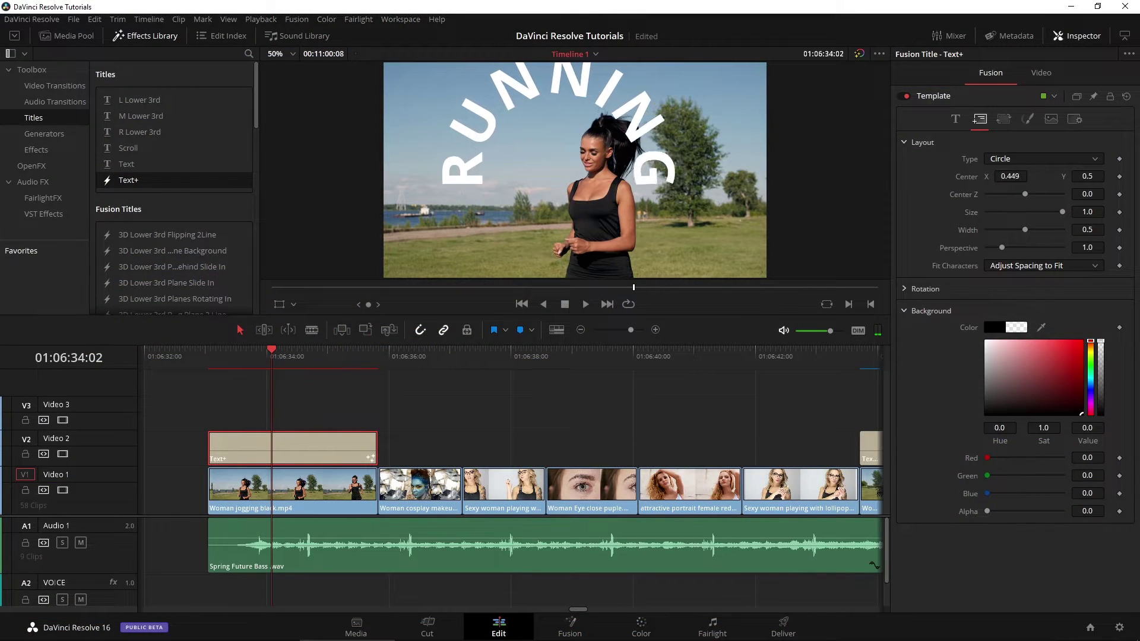
drag(1010, 176, 1027, 196)
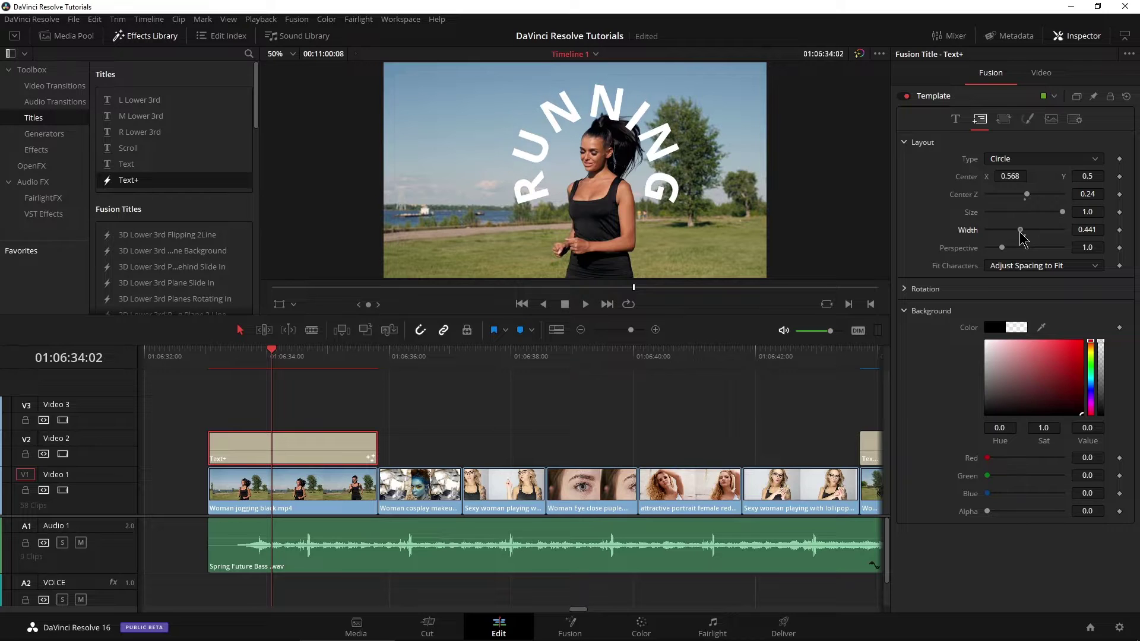
drag(1025, 231, 1024, 231)
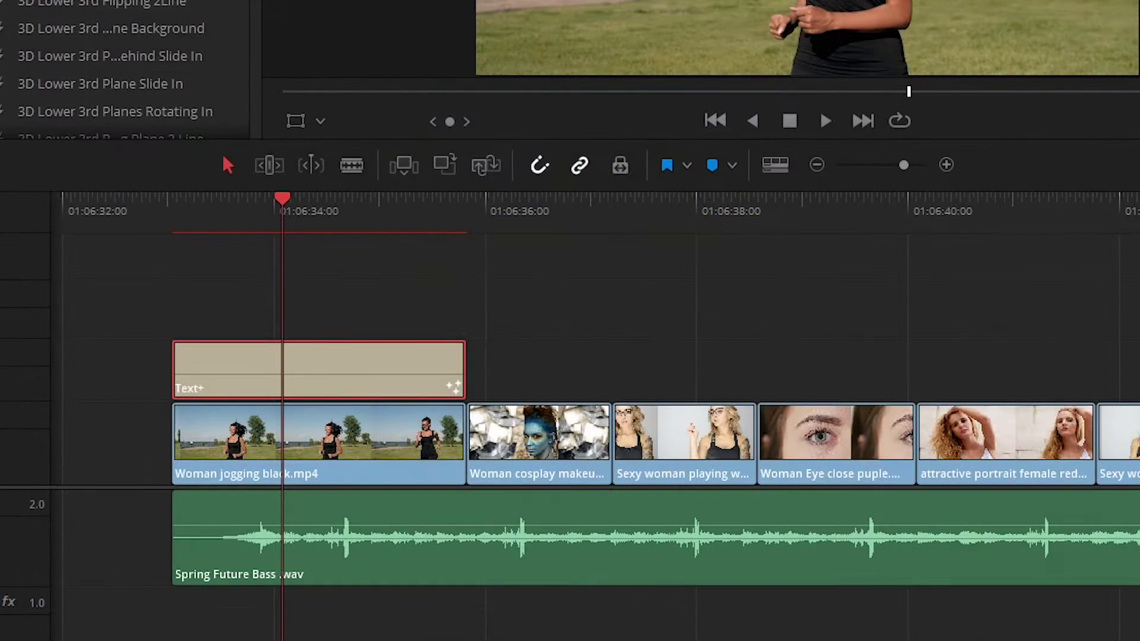
Step: Keyframe the Text+ title's character spacing from 1.165 at its start, 01:06:33:01, to 0.913 at 01:06:34:06
scroll(682, 297, left, 3)
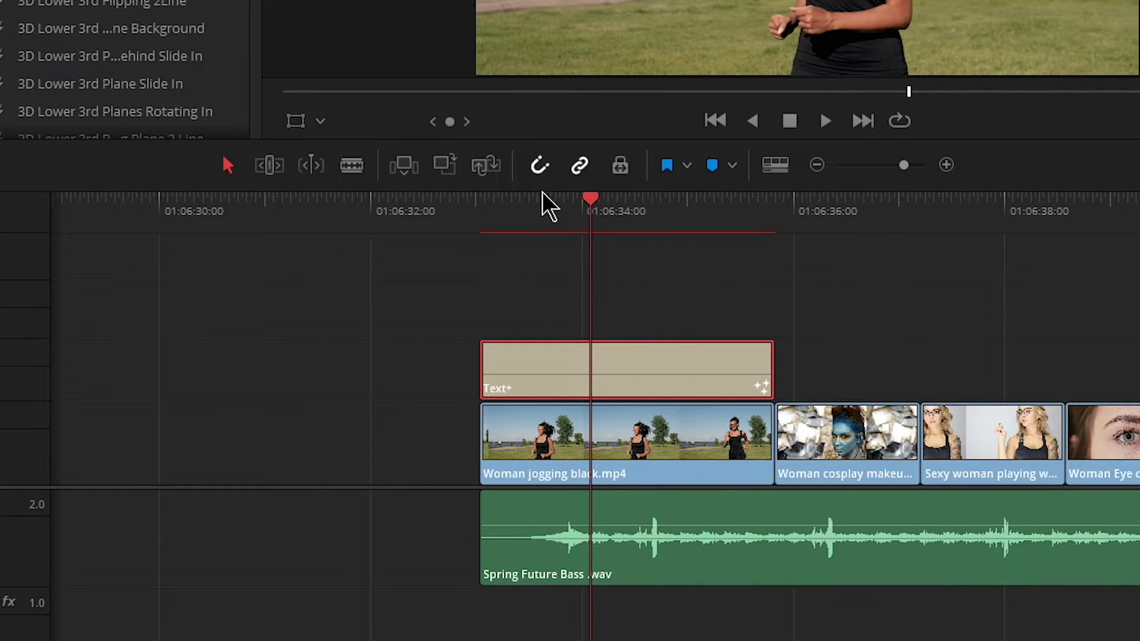
drag(575, 224, 603, 216)
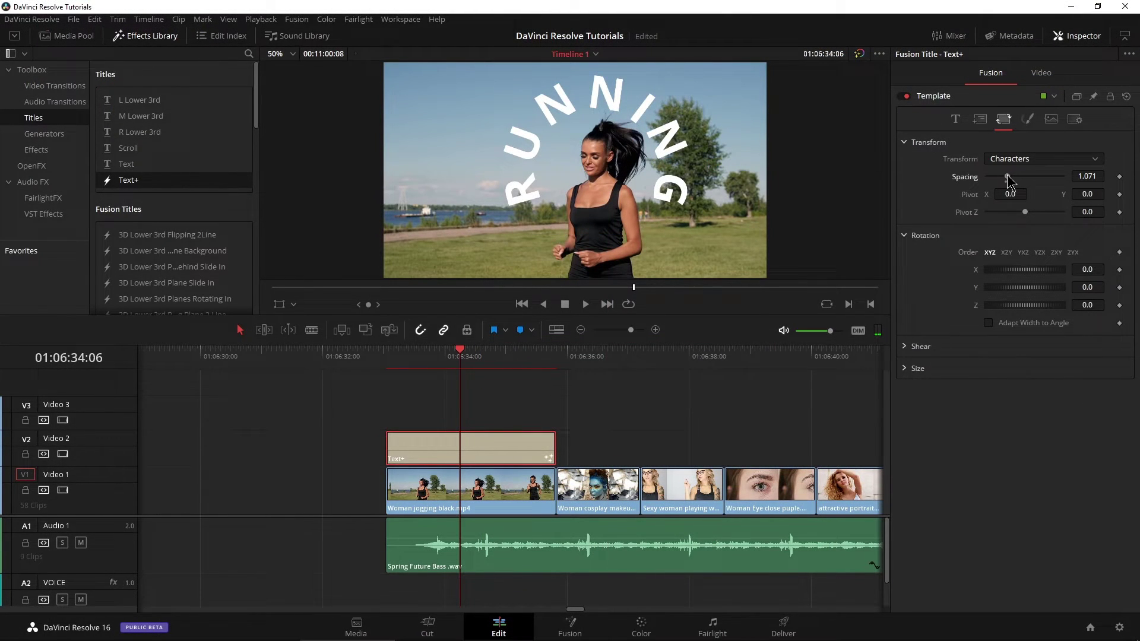
drag(1007, 177, 1004, 177)
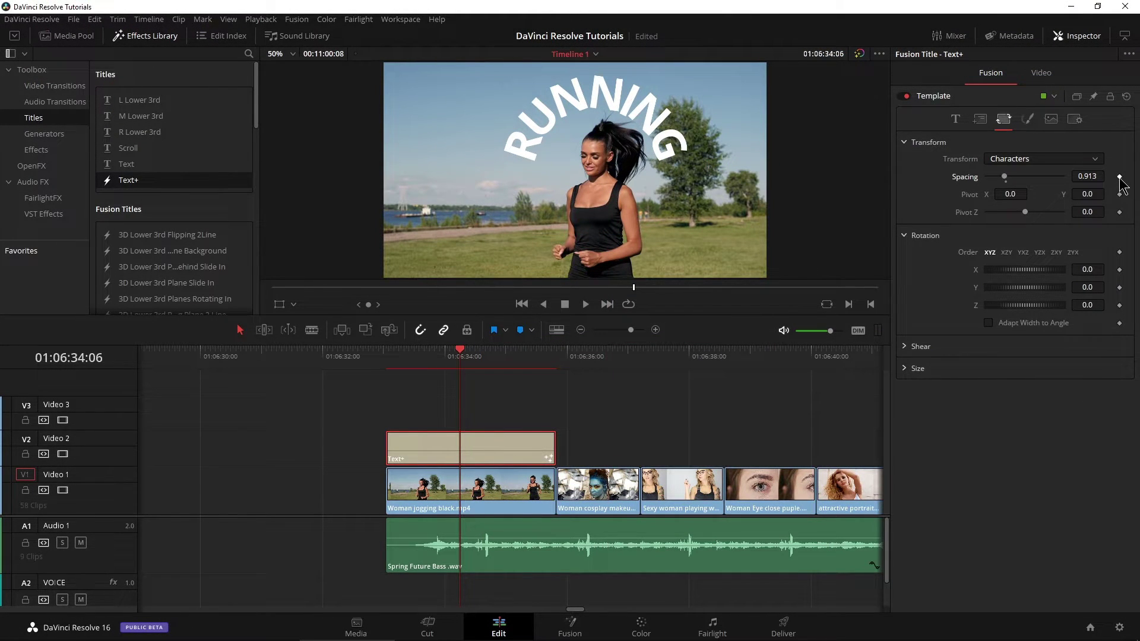
drag(450, 369, 387, 362)
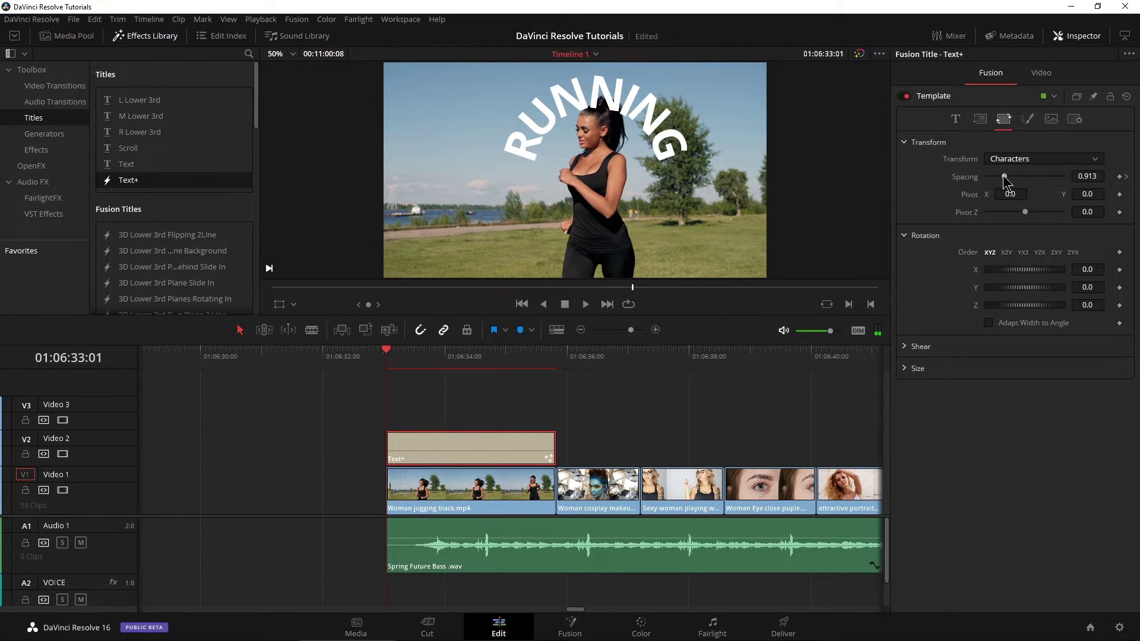
drag(1005, 177, 1009, 177)
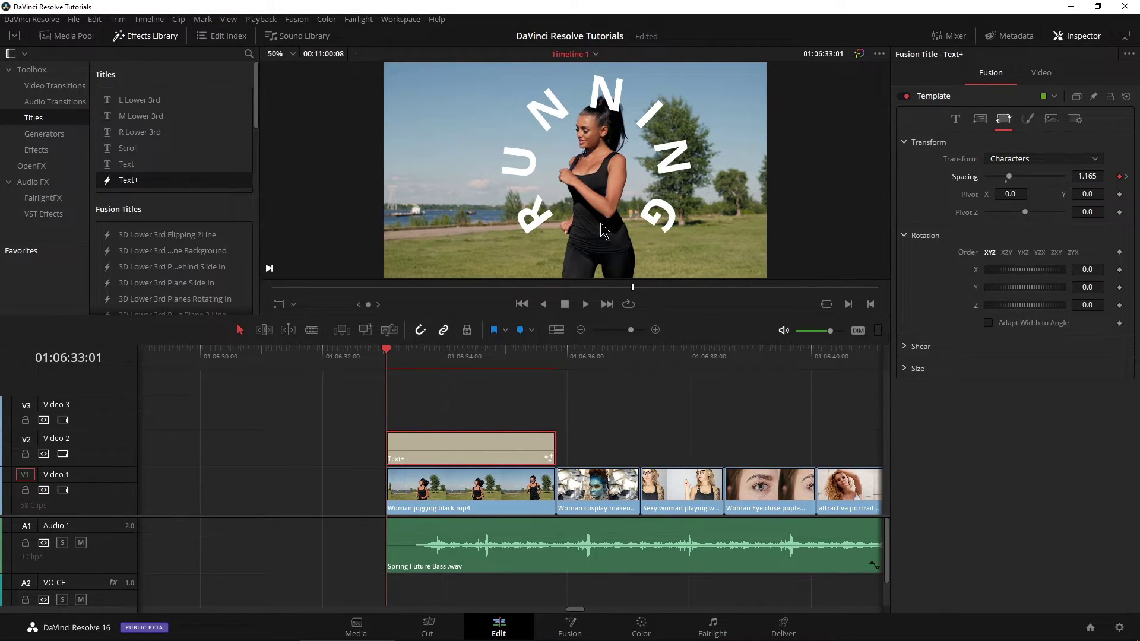
Step: Play back the character spacing animation and review the Text+ title's layout and text settings
key(space)
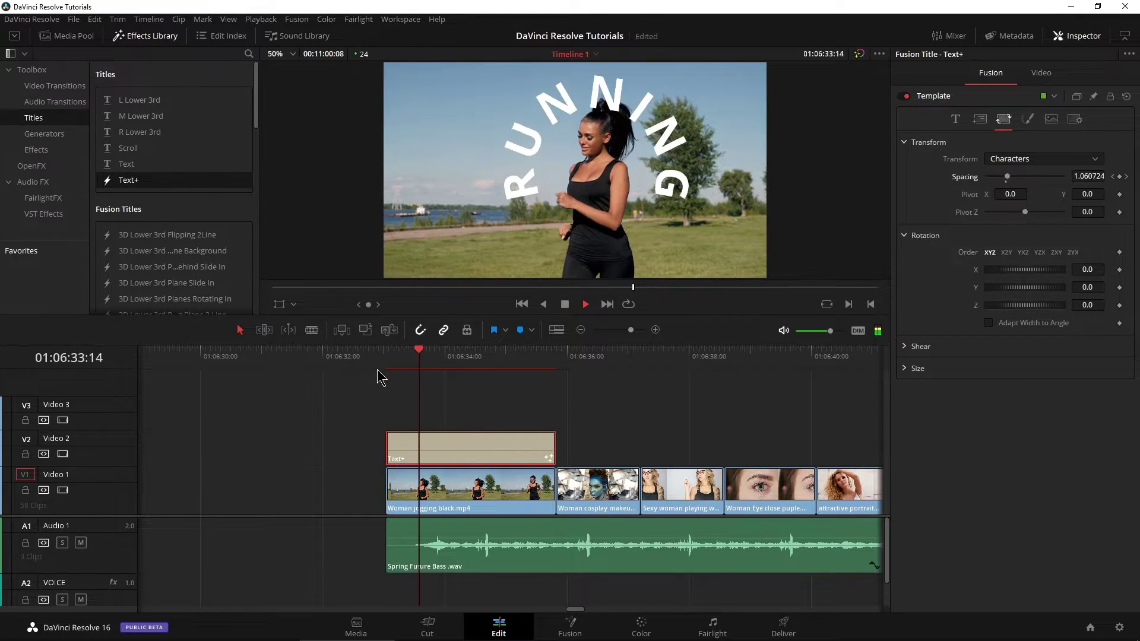
drag(419, 366, 396, 366)
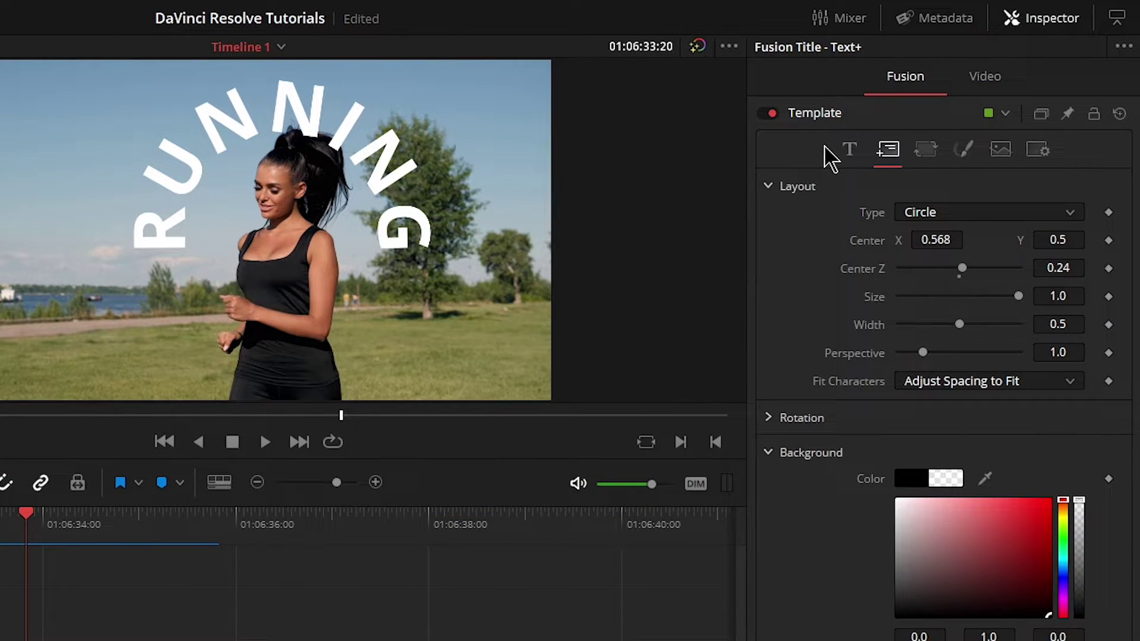
click(850, 149)
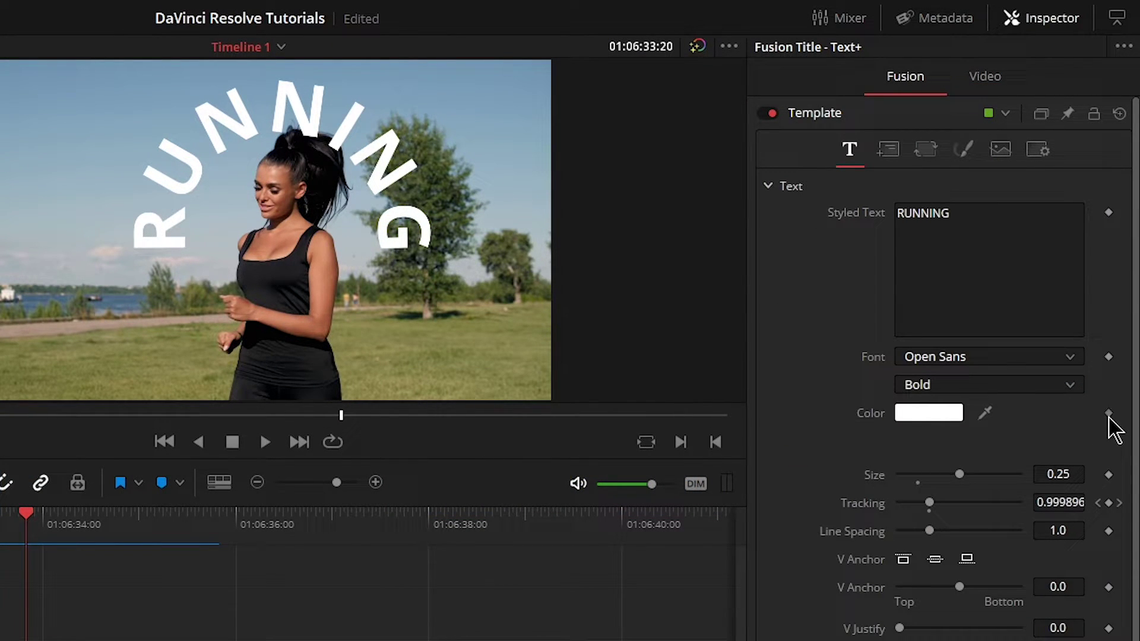
Step: Keyframe the Text+ title's text color as red, #ff0000, at 01:06:33:20
click(1108, 413)
click(921, 426)
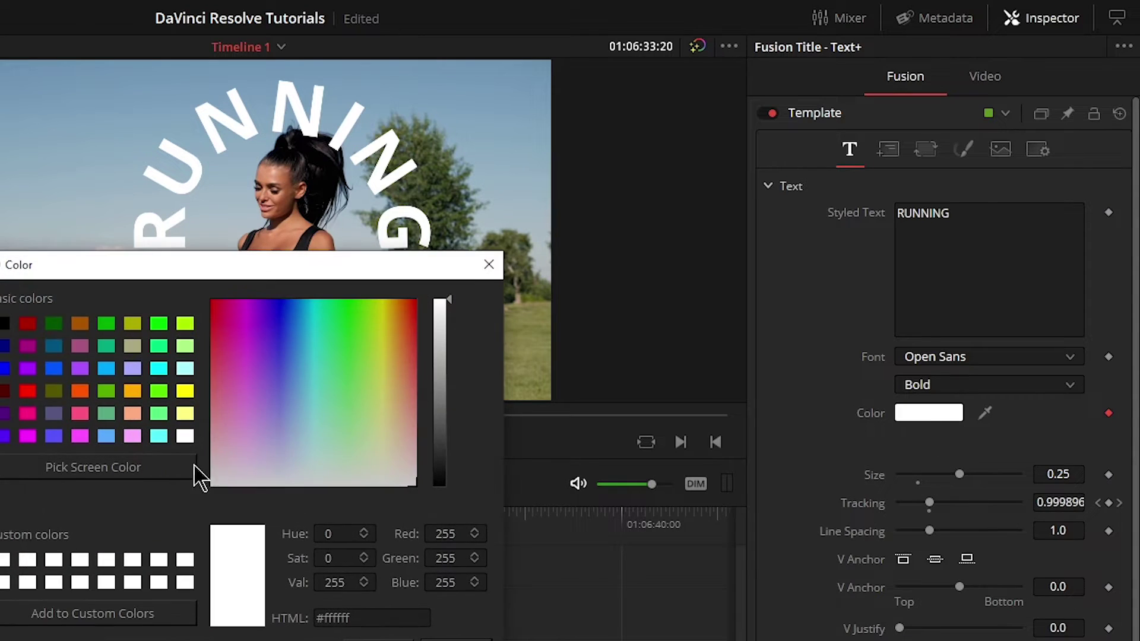
click(17, 392)
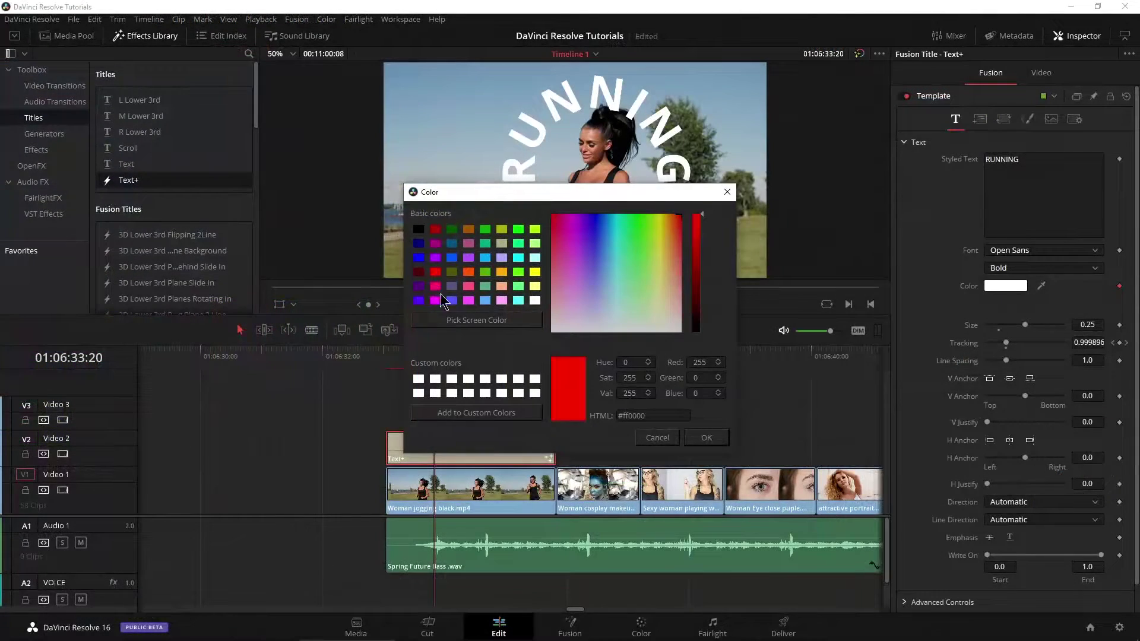
click(706, 439)
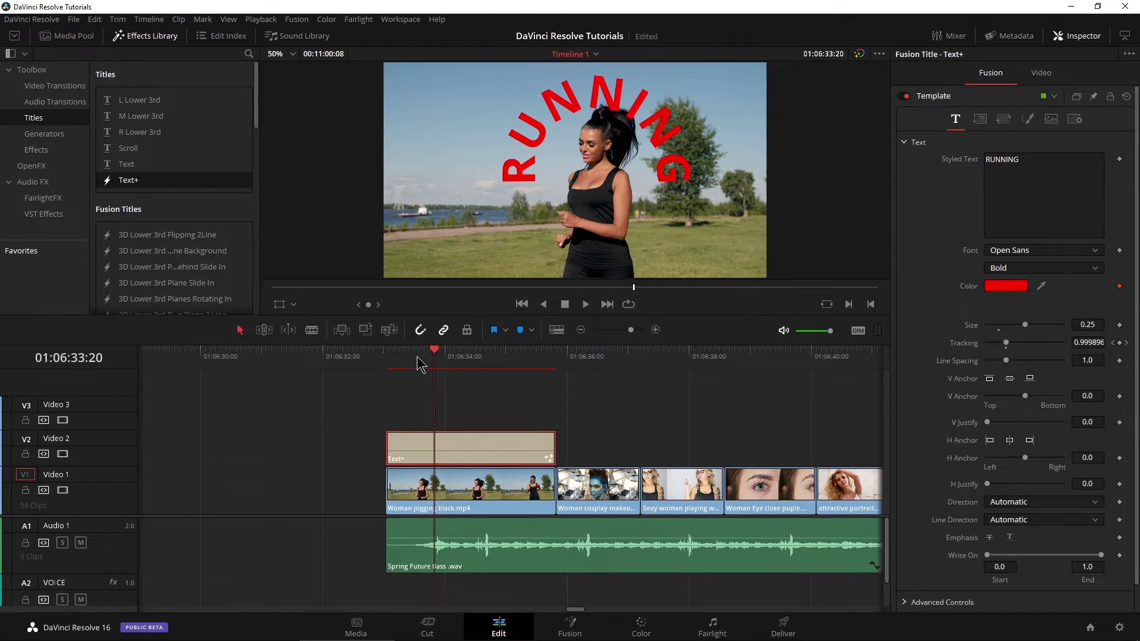
Step: Keyframe the title's text color as green, #55ff00, at its start, 01:06:33:01, and play back the color change
drag(421, 364, 396, 362)
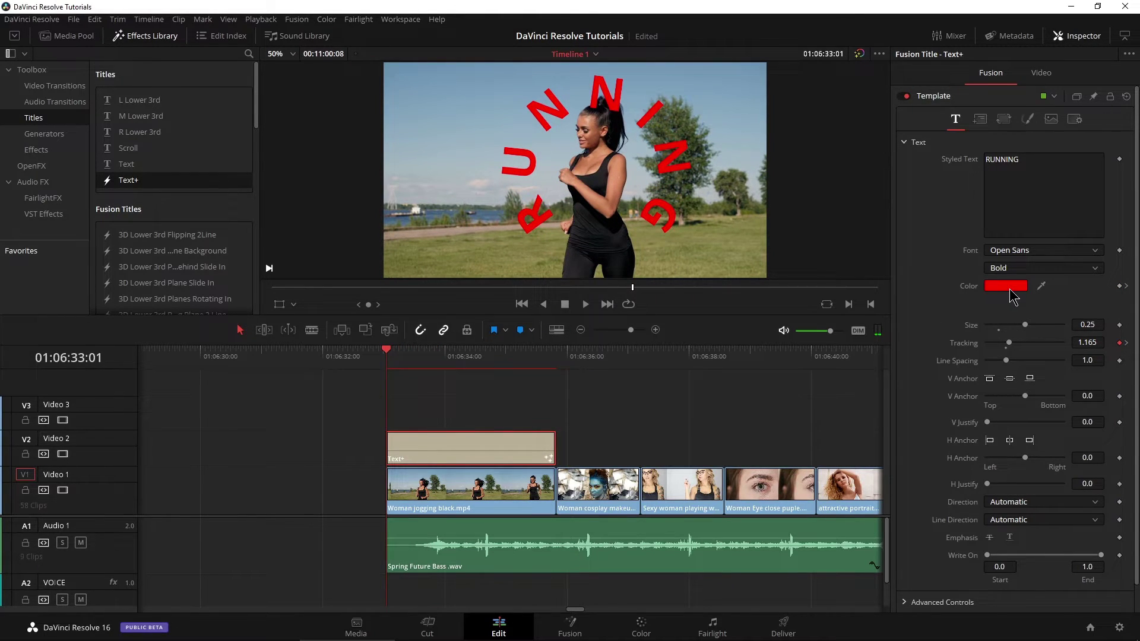
click(1012, 290)
click(518, 274)
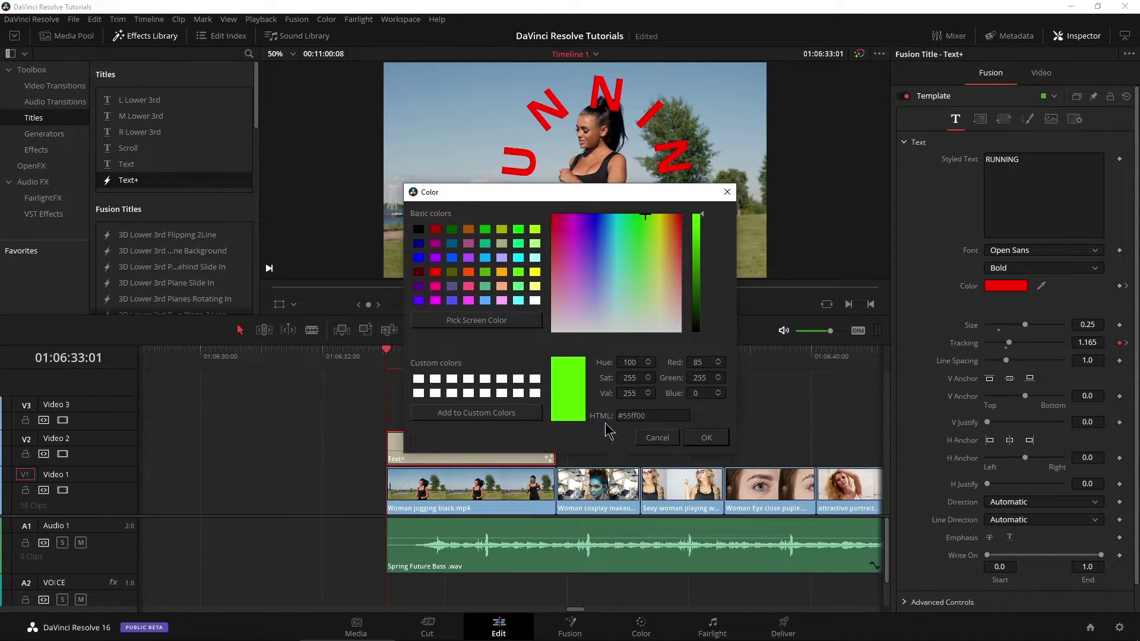
click(706, 439)
key(space)
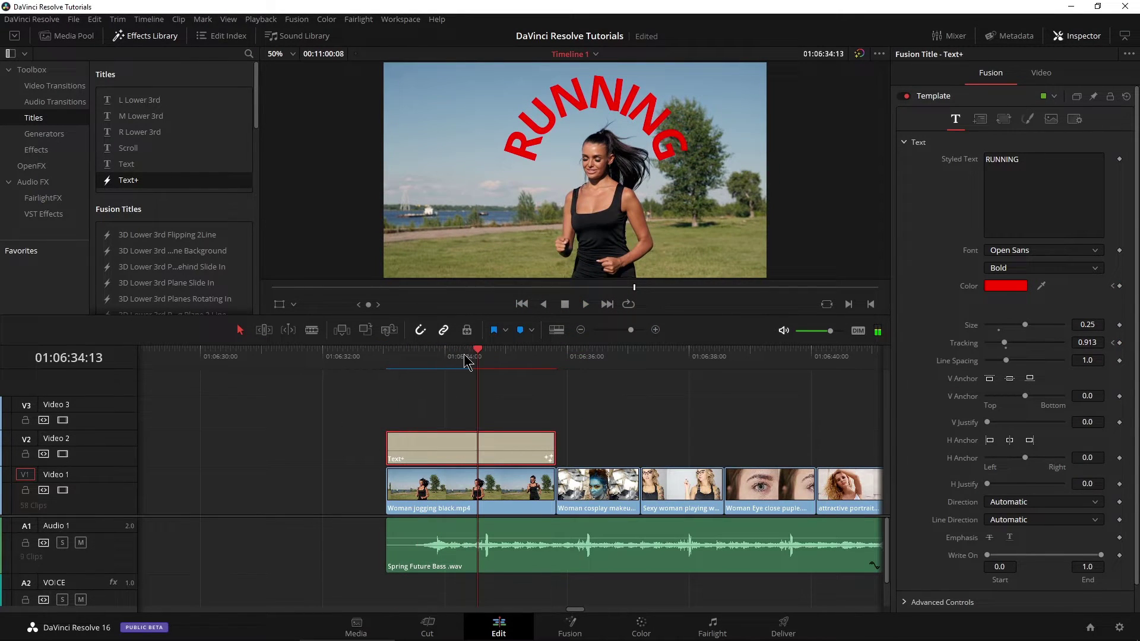
Step: Keyframe the title's text color as white at 01:06:34:15 and play back the color animation
mouse_move(464, 362)
mouse_down()
mouse_move(434, 359)
mouse_move(484, 363)
mouse_up()
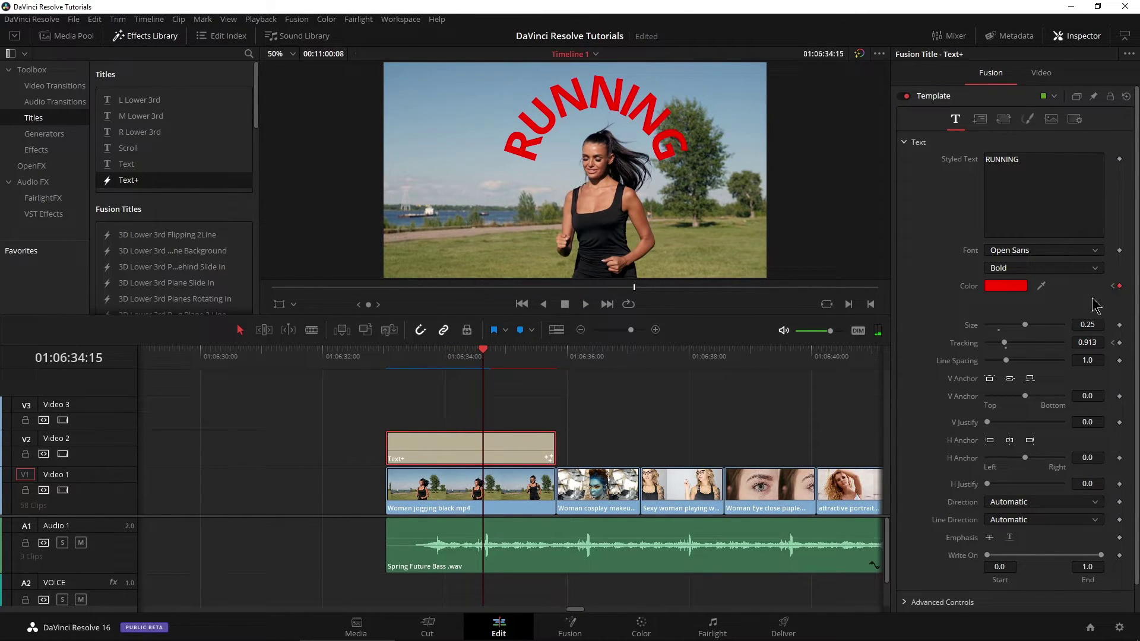
click(1016, 286)
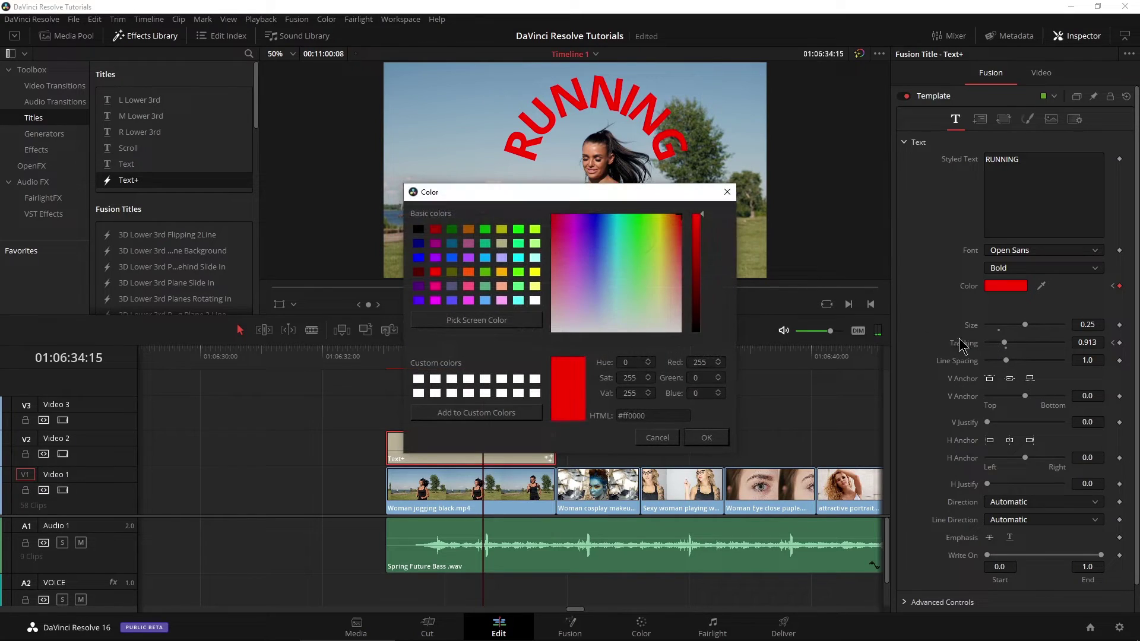
click(535, 300)
click(706, 437)
drag(480, 360, 401, 370)
key(space)
Step: Keyframe the title's layout background from red, Sat 0.97 and Value 0.874, at 01:06:33:01 to black, Value 0.0, at 01:06:34:11
click(980, 120)
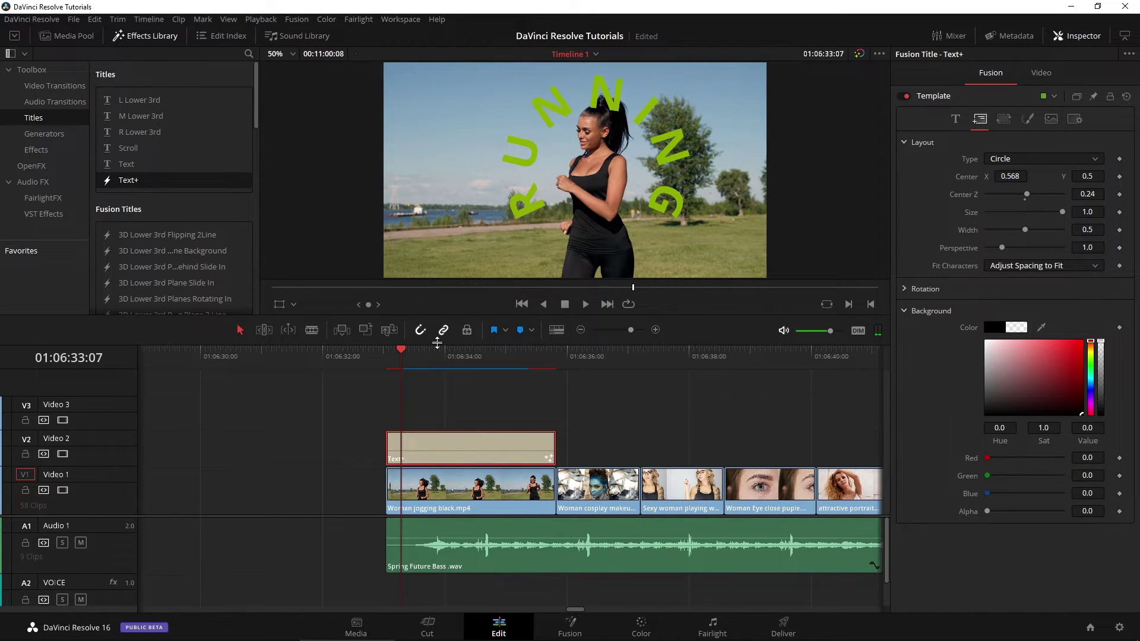
drag(404, 358, 394, 359)
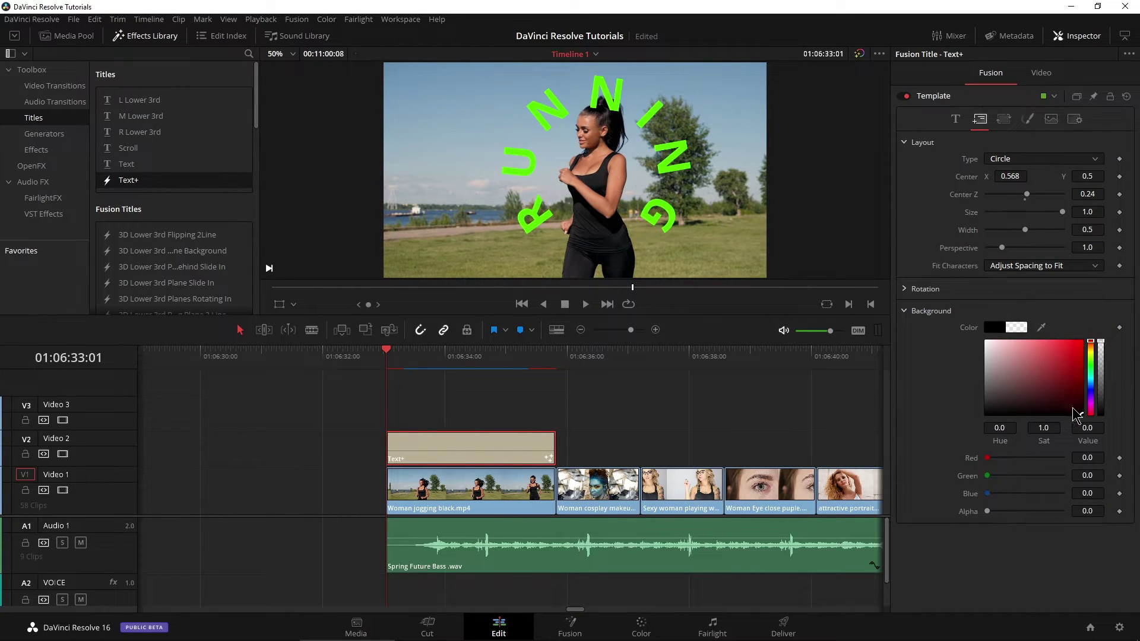
drag(1075, 411, 1080, 351)
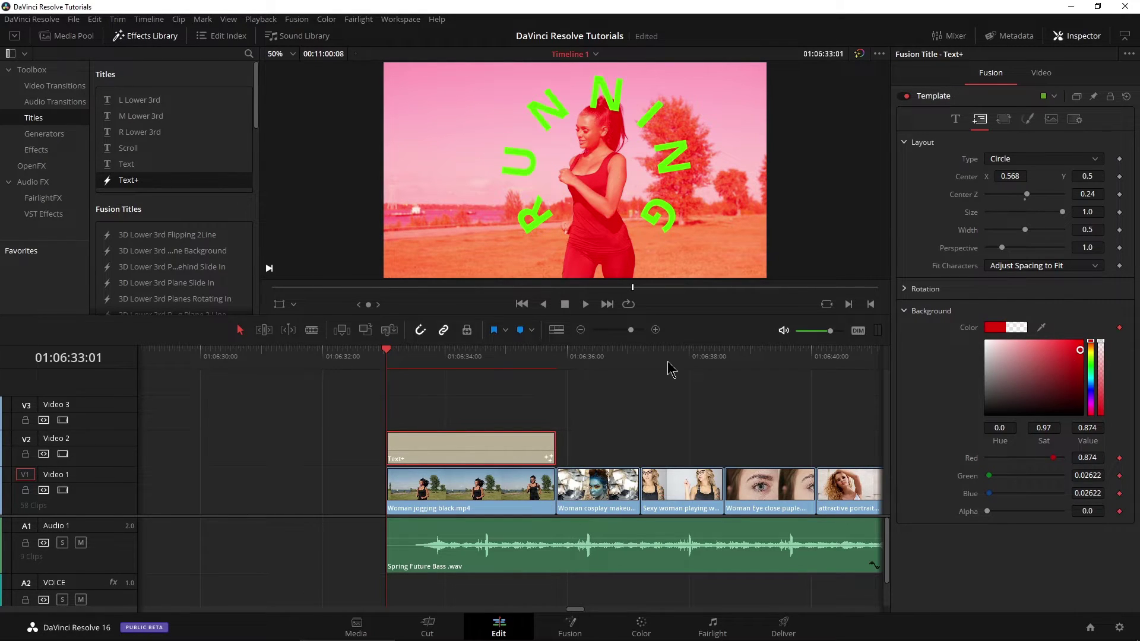
drag(394, 358, 473, 363)
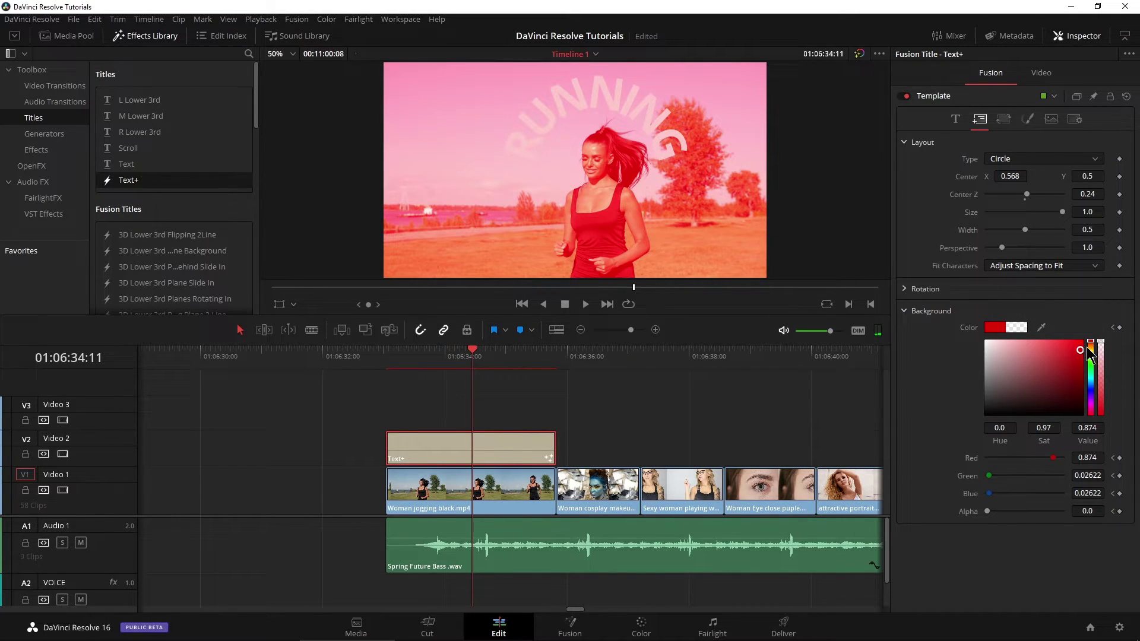
drag(1092, 349, 1082, 416)
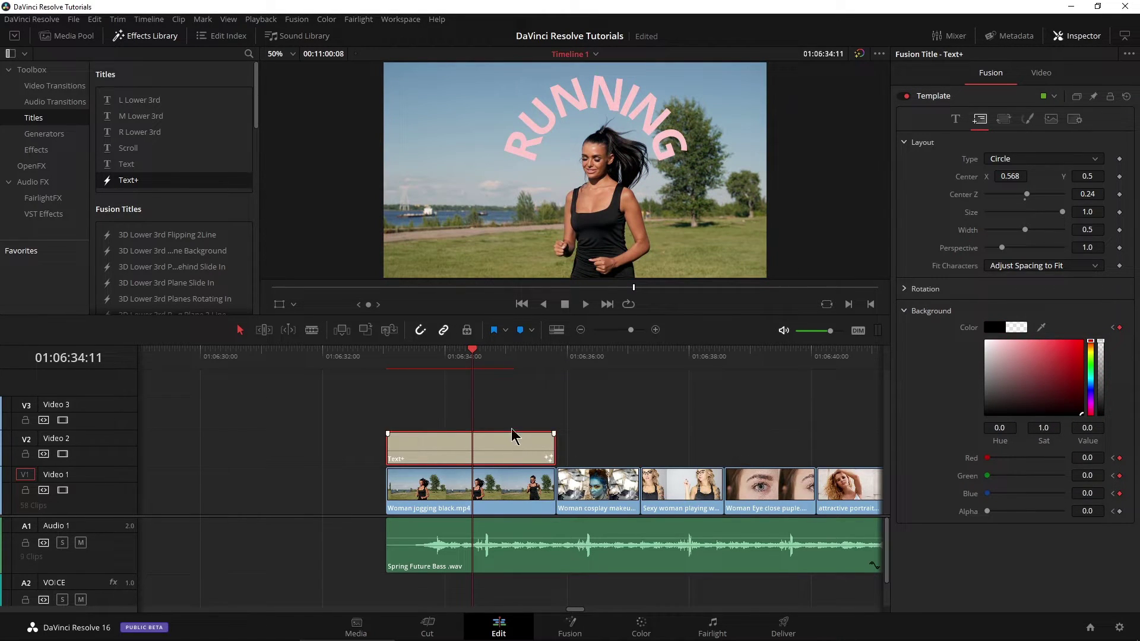
Step: Play back the background color animation from the start of the Text+ title and return to its first frame
drag(460, 360, 392, 358)
key(space)
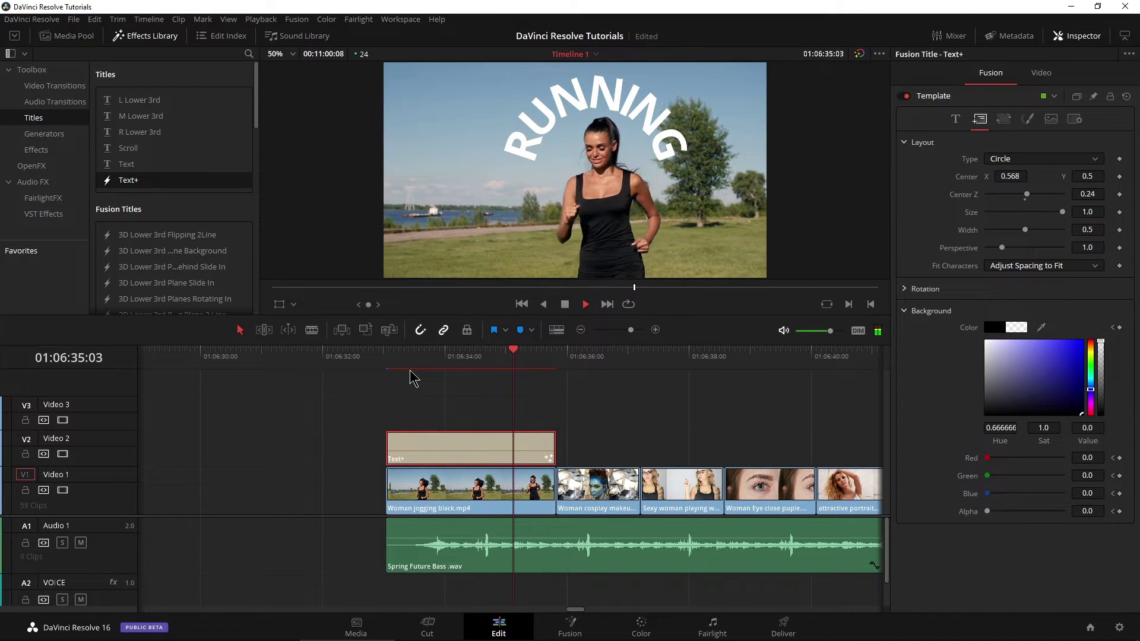
key(Up)
key(space)
key(Up)
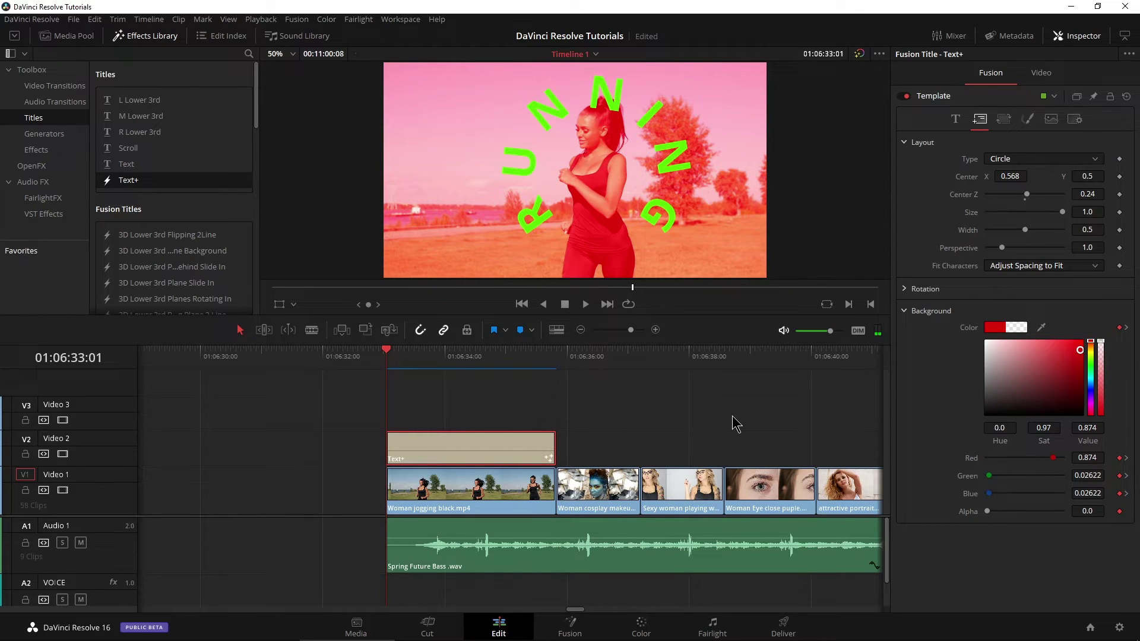
Step: Keyframe the layout rotation from X -65.2 and Y -120.0 at 01:06:33:01 to X 0.0 and Y 0.0 at 01:06:34:12, and play it back
click(914, 289)
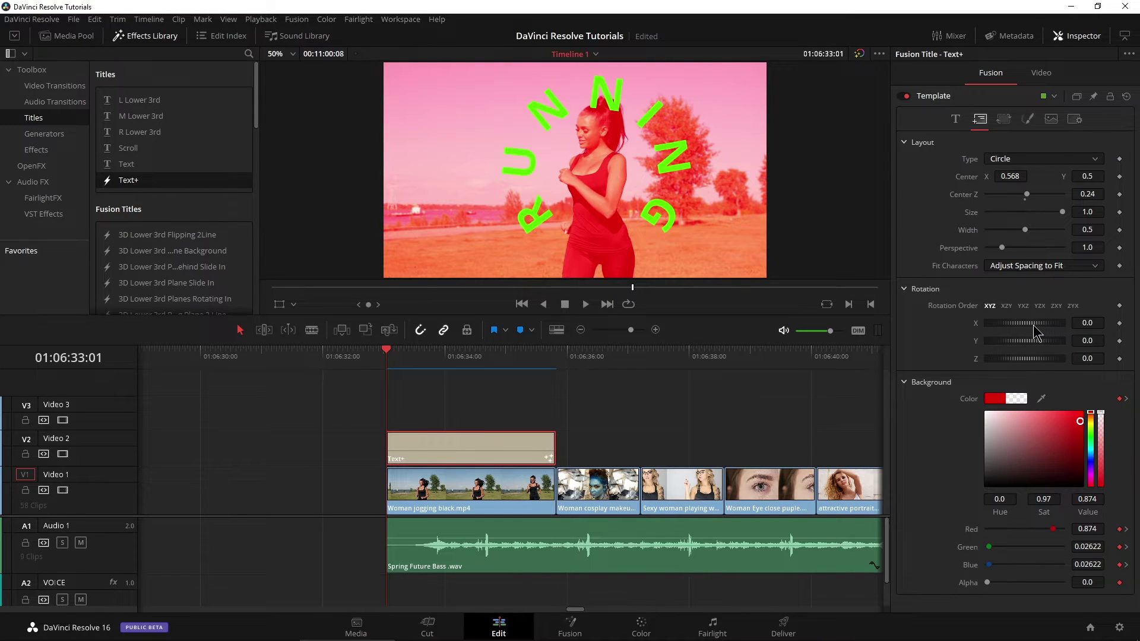
mouse_move(1038, 329)
mouse_down()
mouse_move(1021, 329)
mouse_move(1039, 326)
mouse_up()
drag(394, 361, 457, 363)
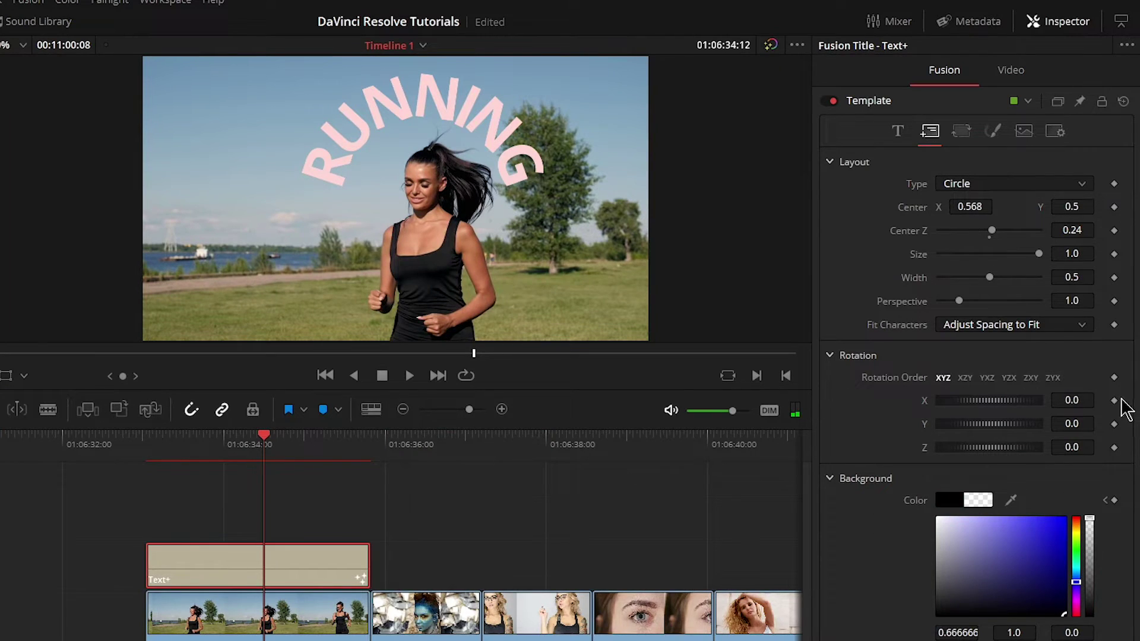
click(1114, 401)
click(1114, 424)
click(142, 449)
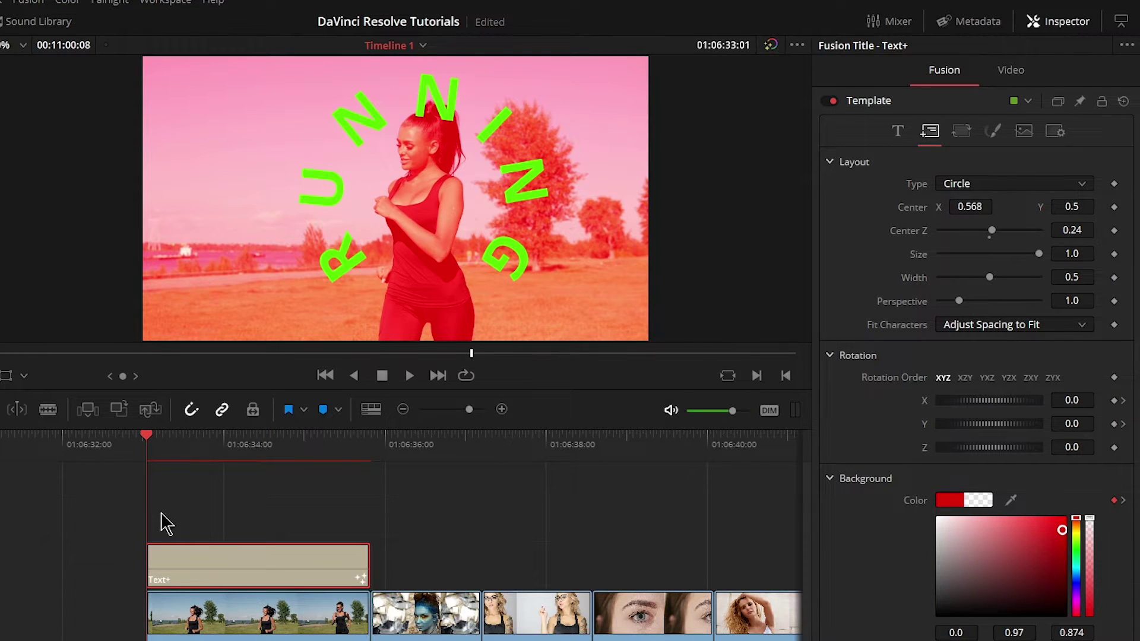
drag(1010, 407, 978, 432)
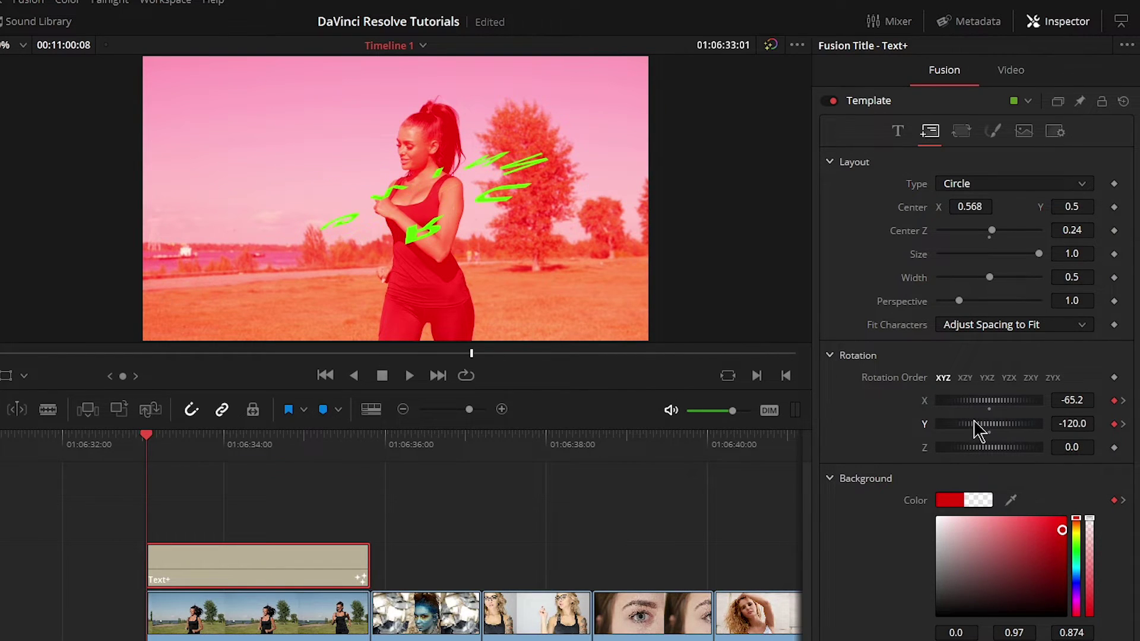
key(space)
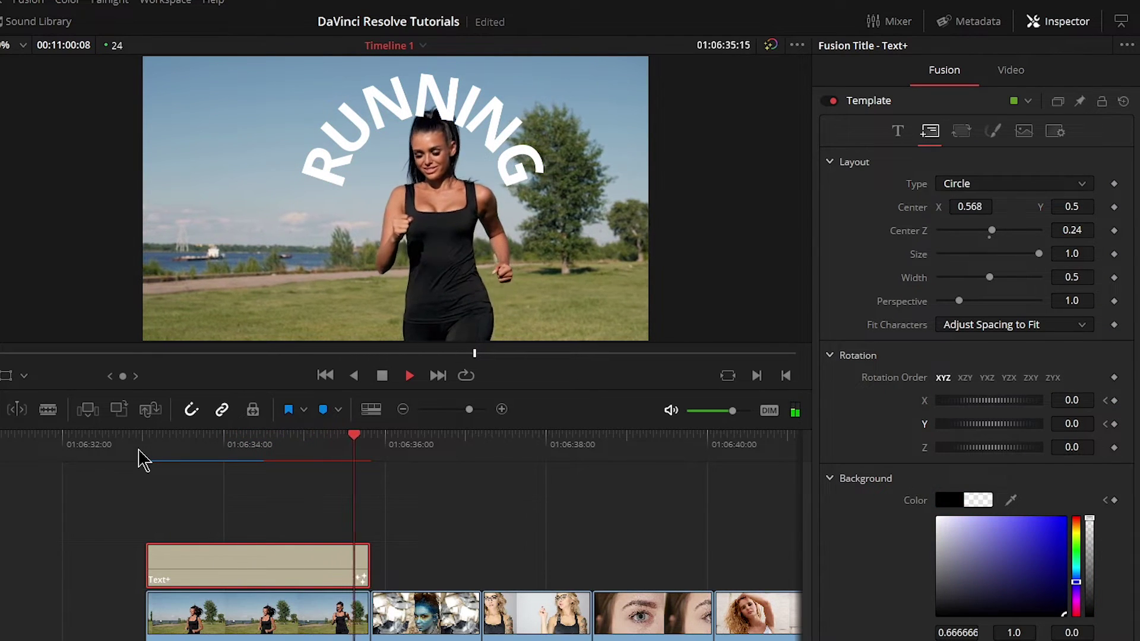
drag(295, 464, 146, 463)
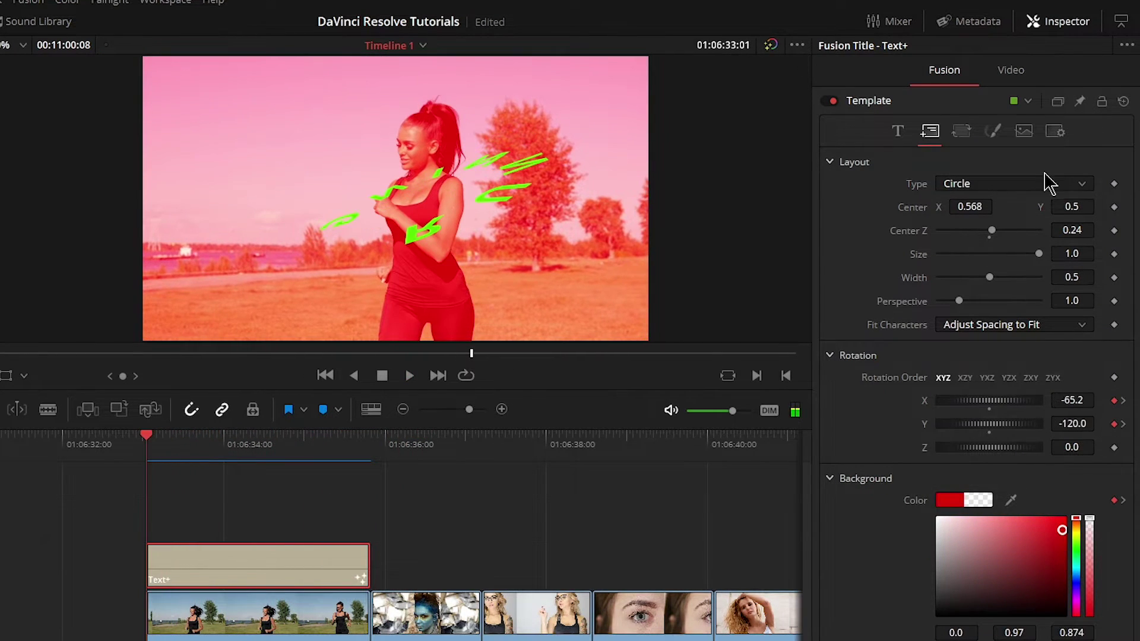
click(961, 132)
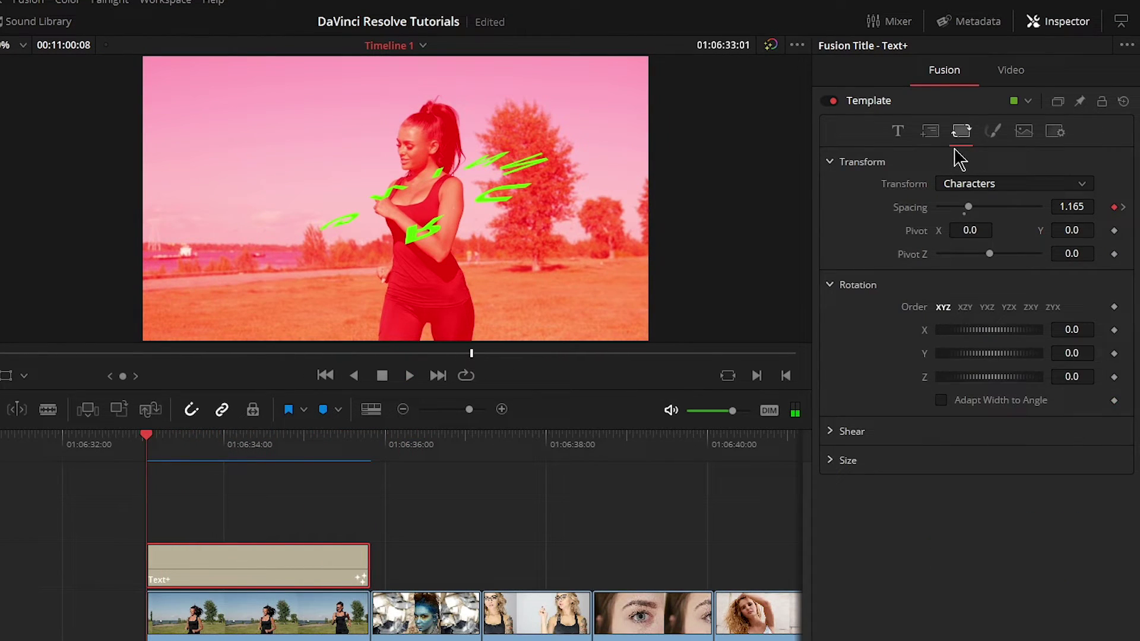
click(993, 131)
click(930, 131)
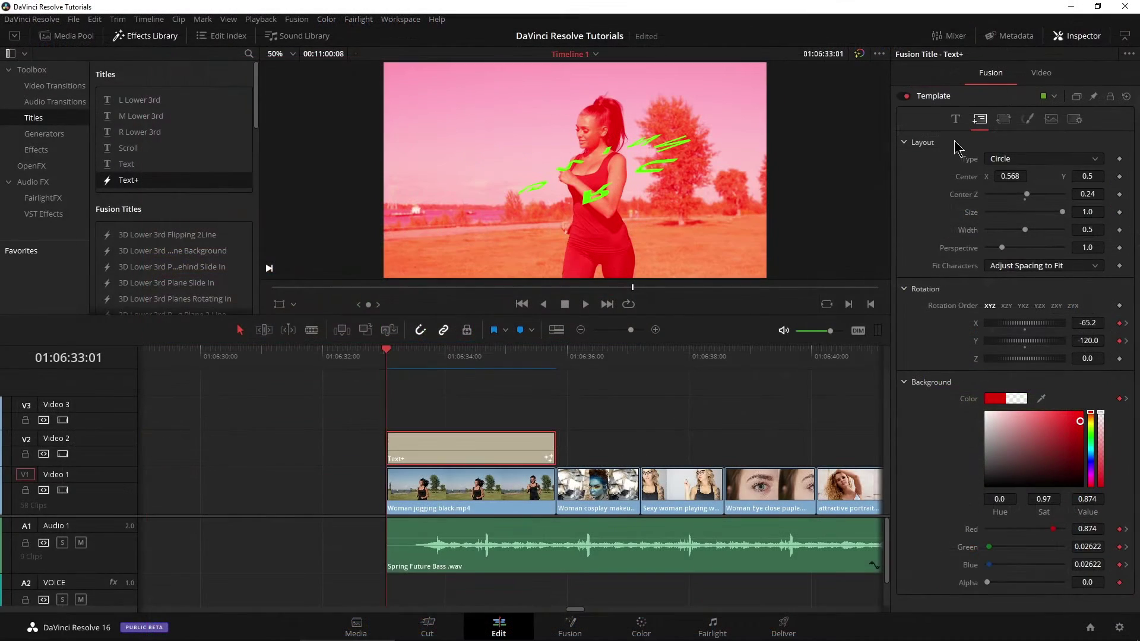
Step: Keyframe the title's Write On end from 0.0 at 01:06:33:01 to 1.0 at 01:06:33:19
click(955, 119)
scroll(1014, 522, down, 1)
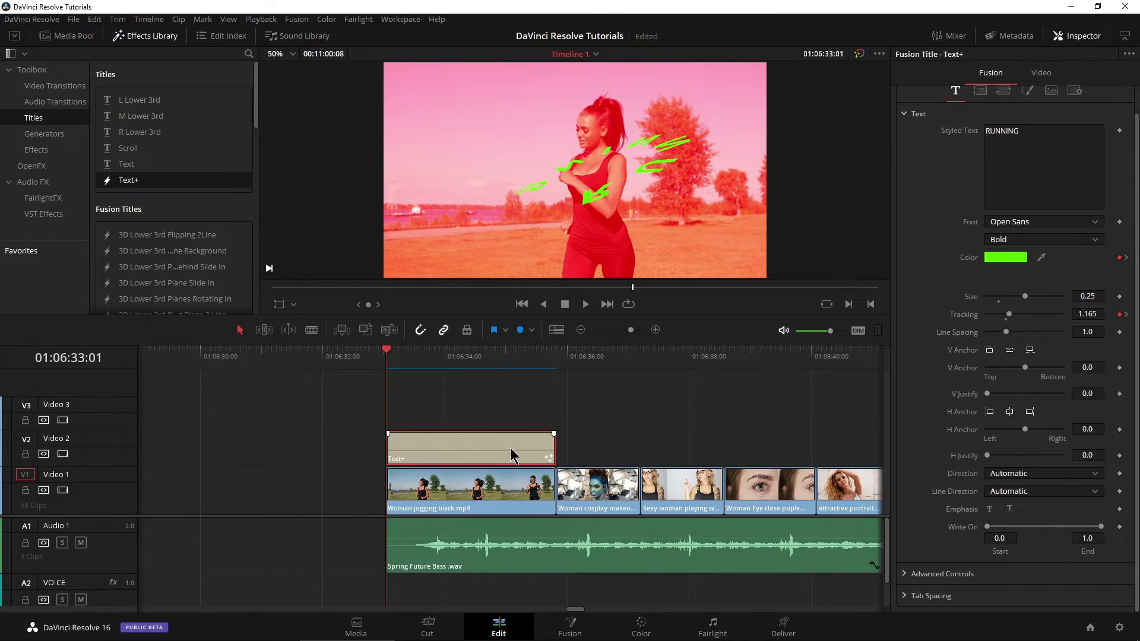
drag(414, 361, 477, 361)
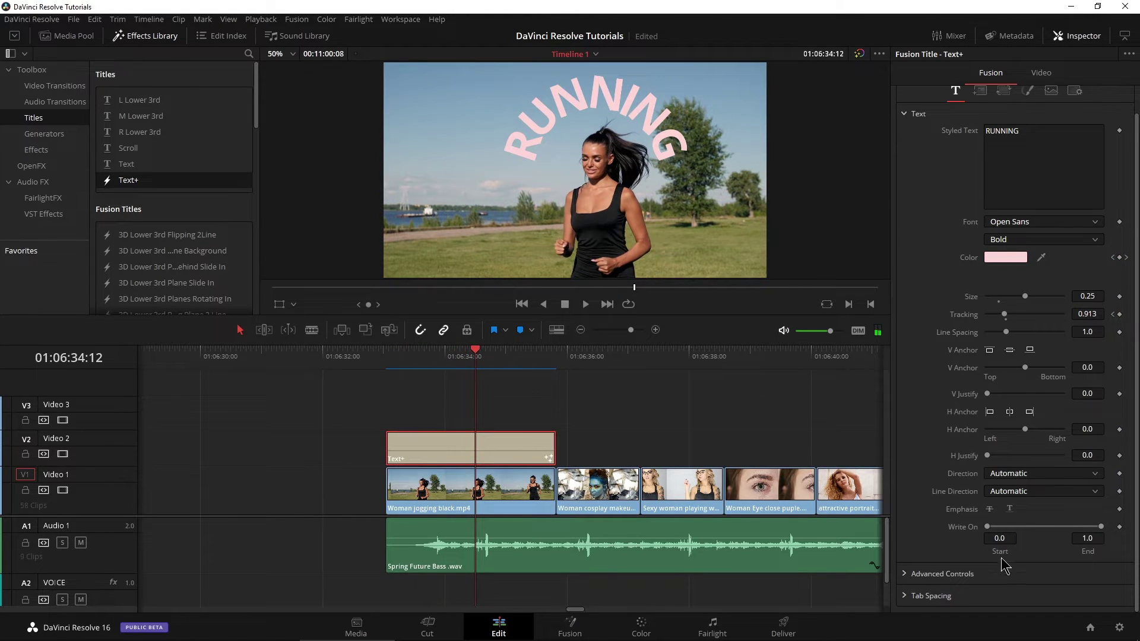
mouse_move(1101, 526)
mouse_down()
mouse_move(1004, 526)
mouse_move(1095, 522)
mouse_move(1027, 520)
mouse_move(1113, 509)
mouse_up()
drag(485, 362, 436, 362)
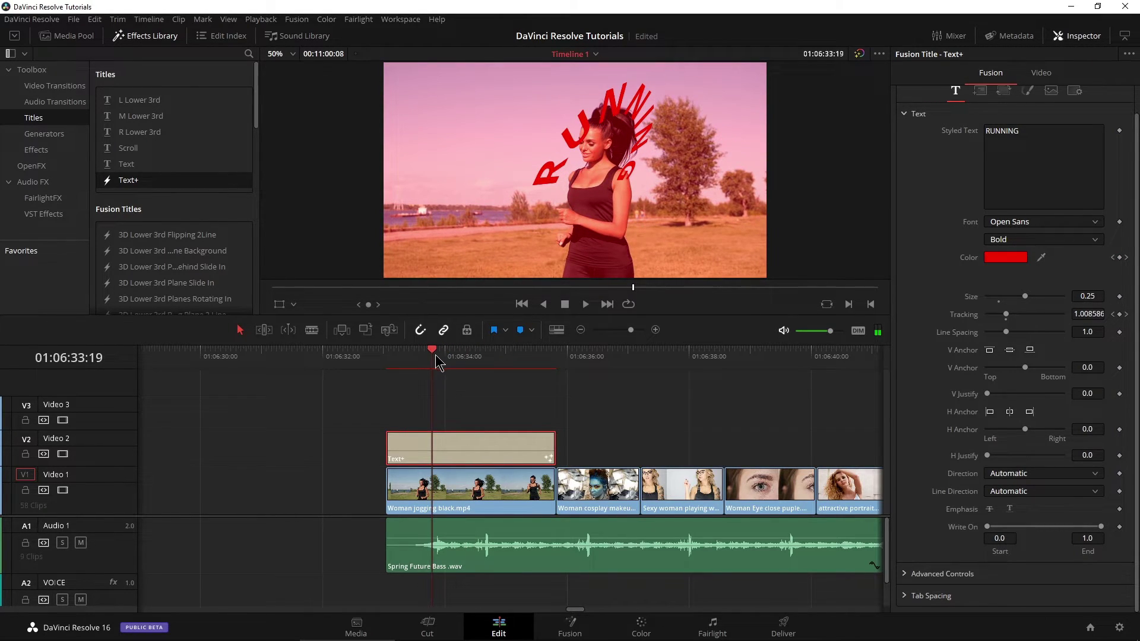
click(1119, 527)
click(389, 354)
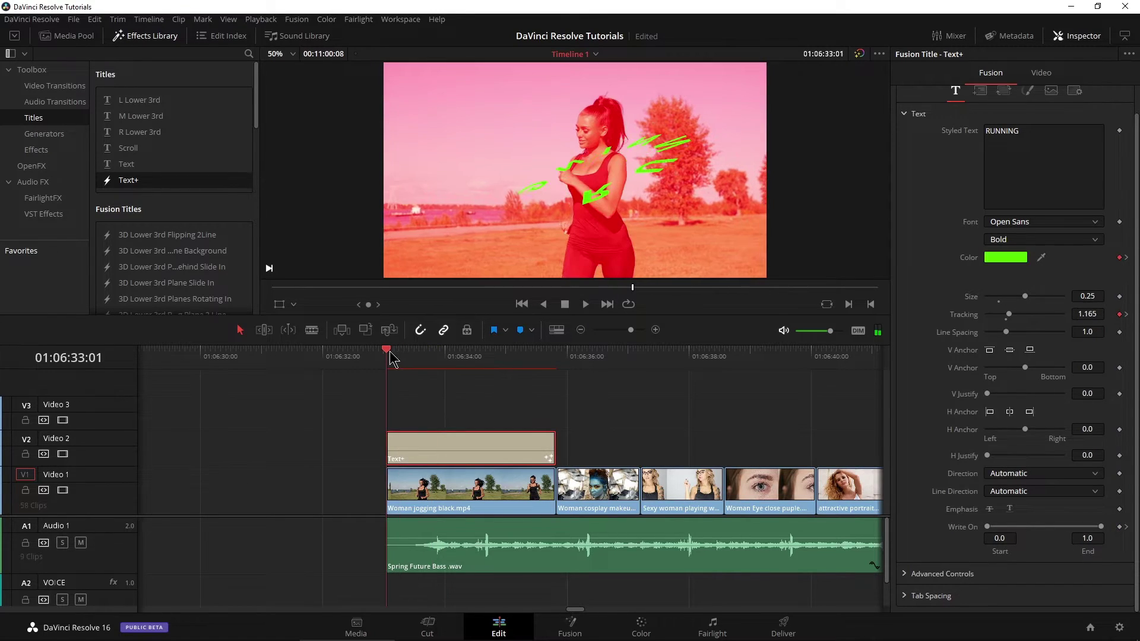
drag(1102, 527, 982, 527)
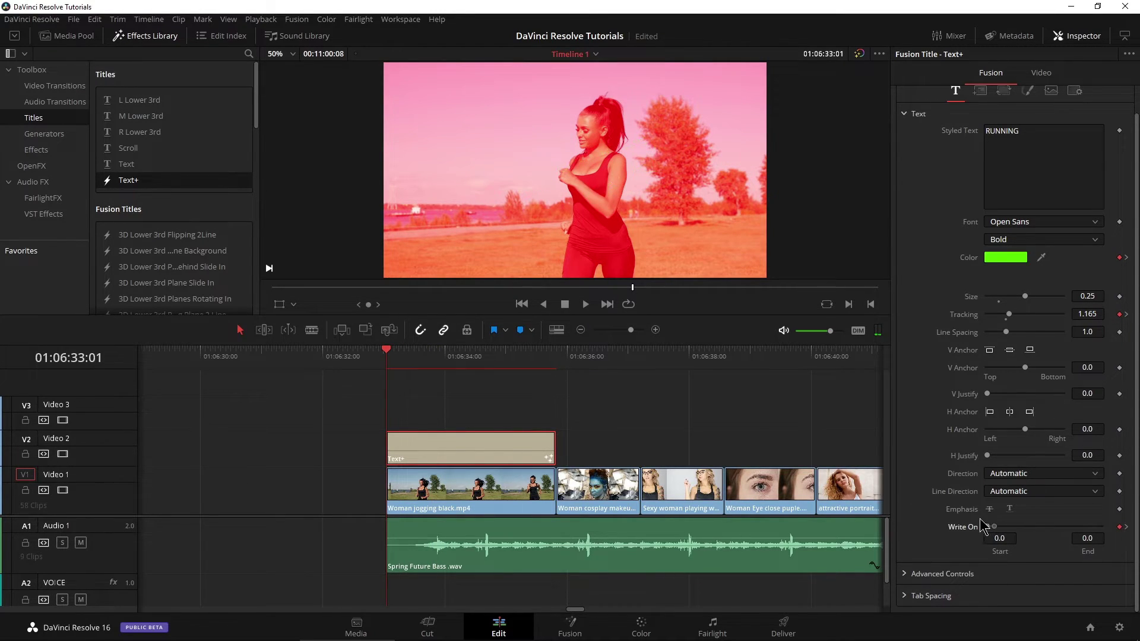
Step: Play back the Write On animation twice from the title's start and park the playhead on the title at 01:06:33:22
key(space)
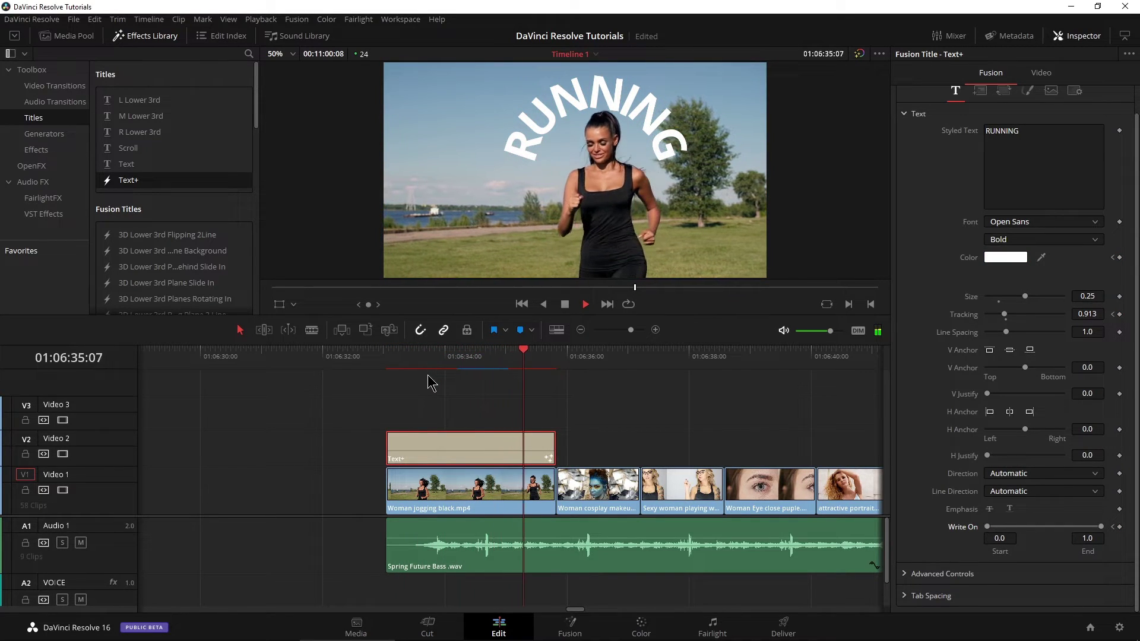
key(space)
click(393, 372)
key(space)
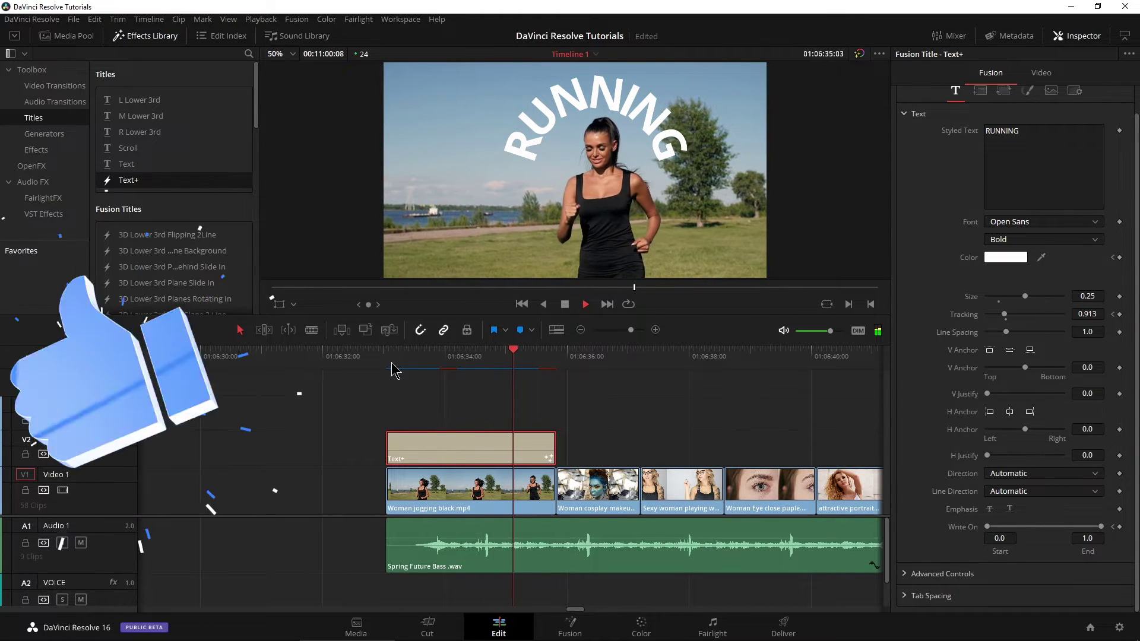
click(439, 356)
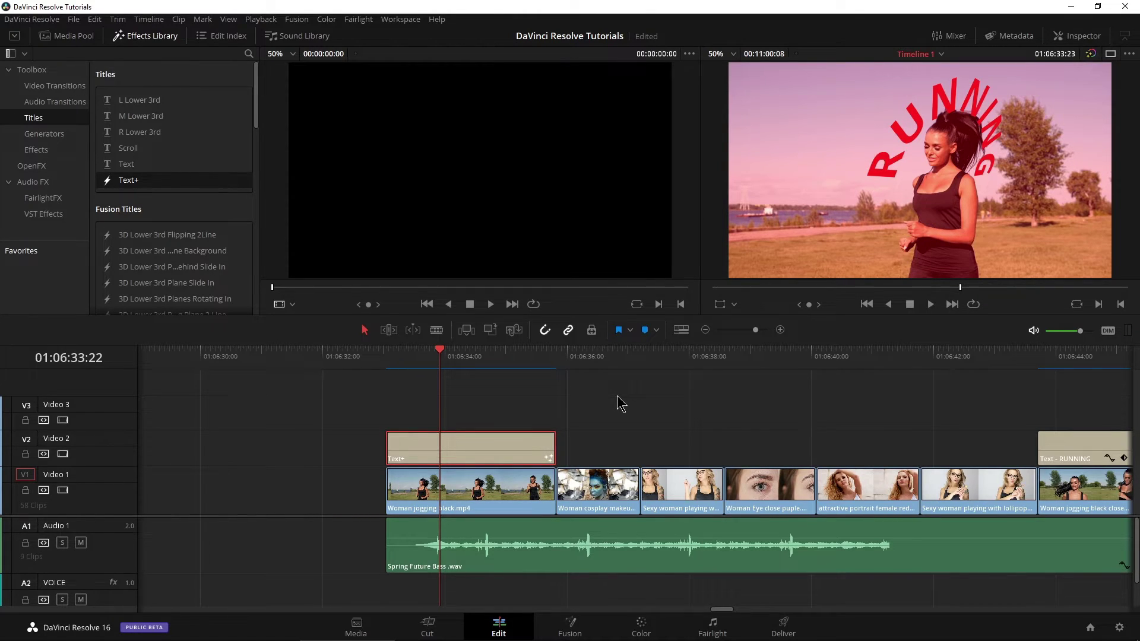
Step: Save the animated Text+ title from the timeline in the Media Pool beside "running title", keeping the name Text+
click(74, 37)
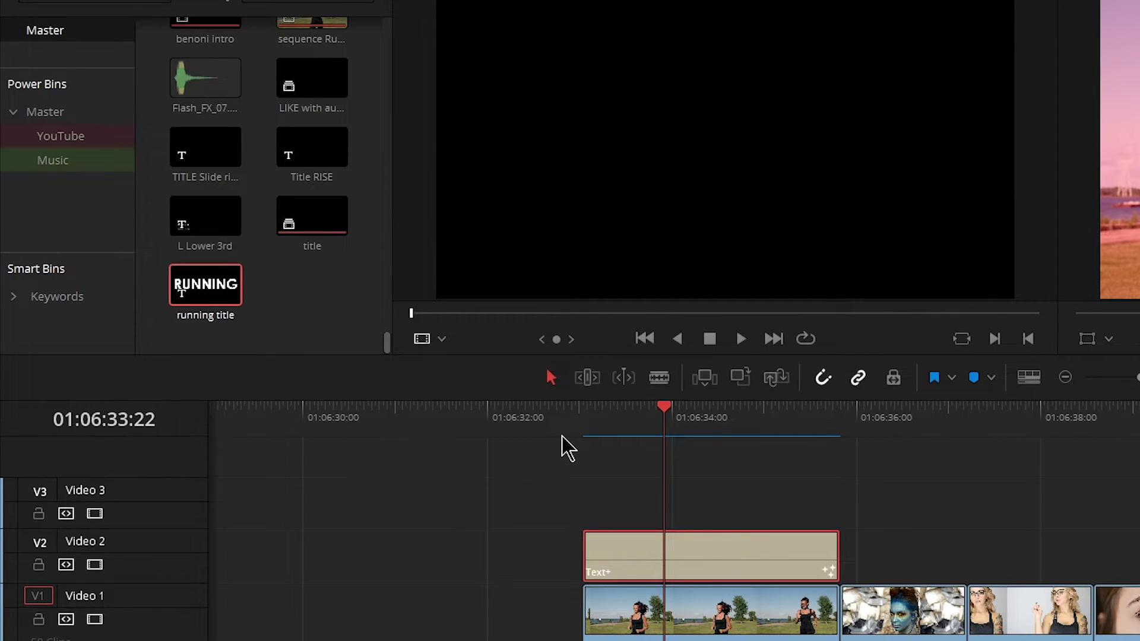
drag(693, 552, 326, 315)
click(318, 315)
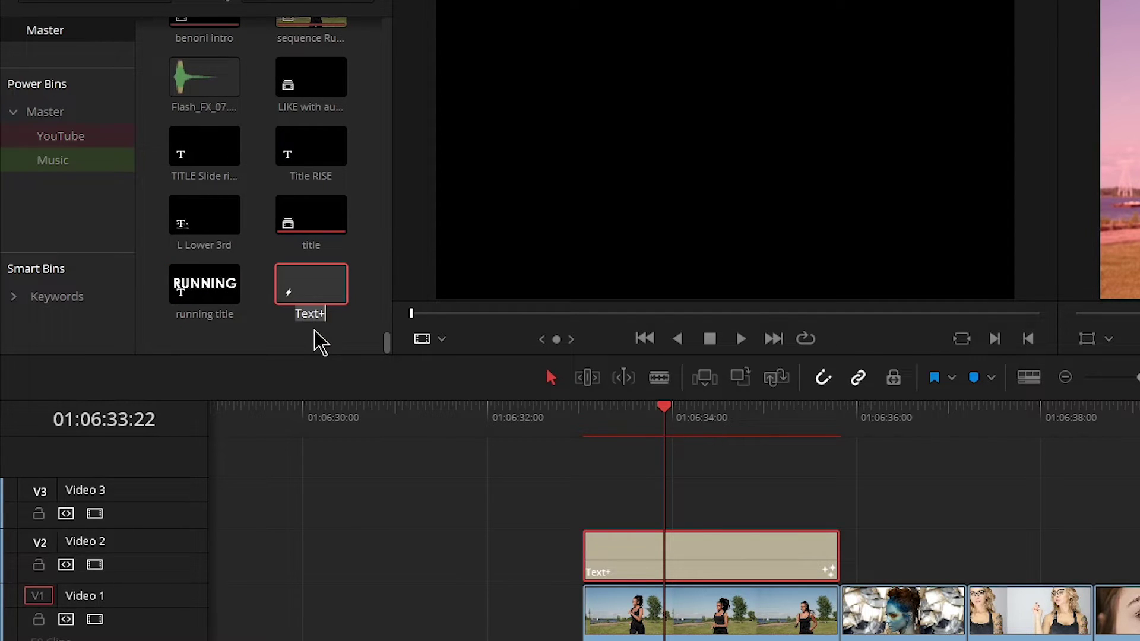
click(319, 346)
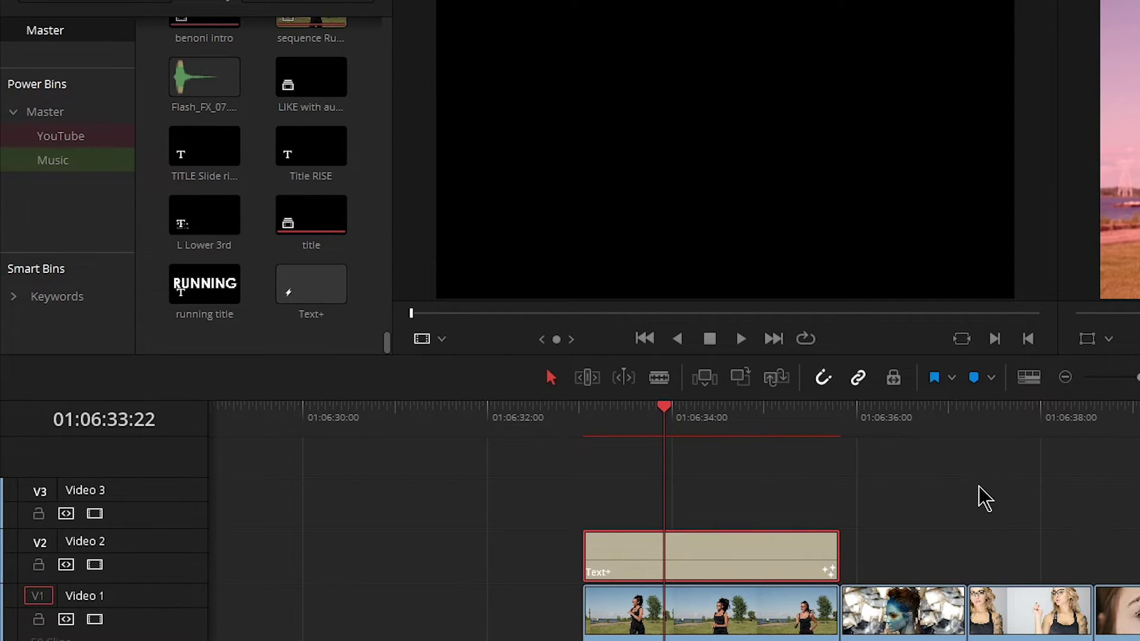
drag(1135, 378, 1120, 377)
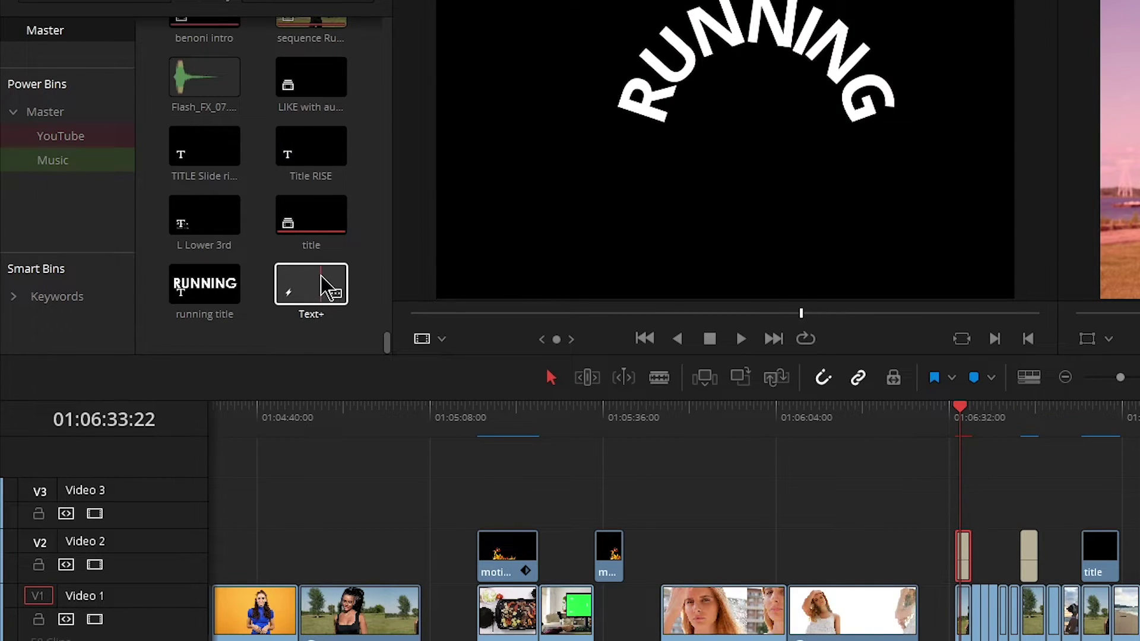
Step: Save the Text+ title from the Media Pool into the Master bin of the Power Bins
drag(323, 279, 52, 117)
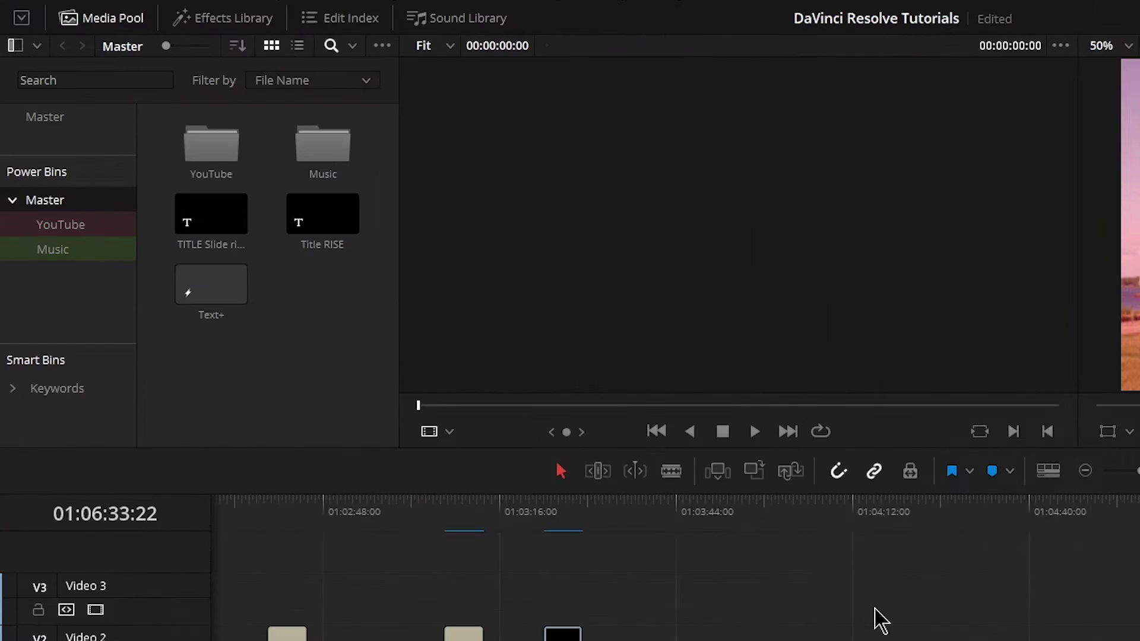
Step: Add an L Lower 3rd title on Video 2 above the start of the "Woman jogging black.mp4" clip near 01:04:09:20
drag(1134, 516, 1112, 521)
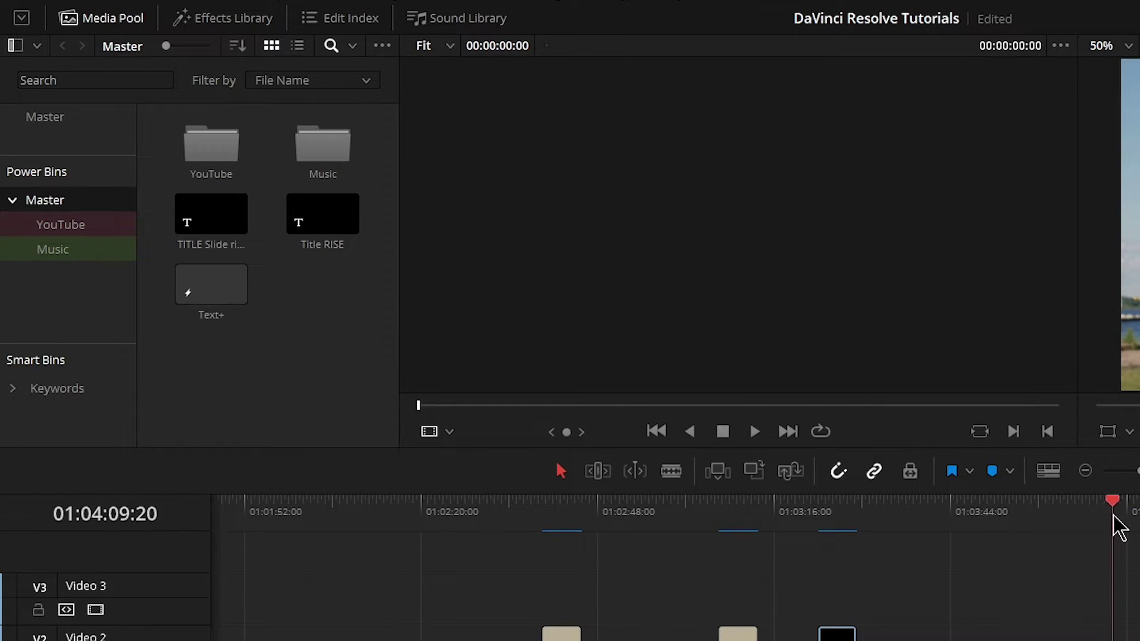
click(205, 20)
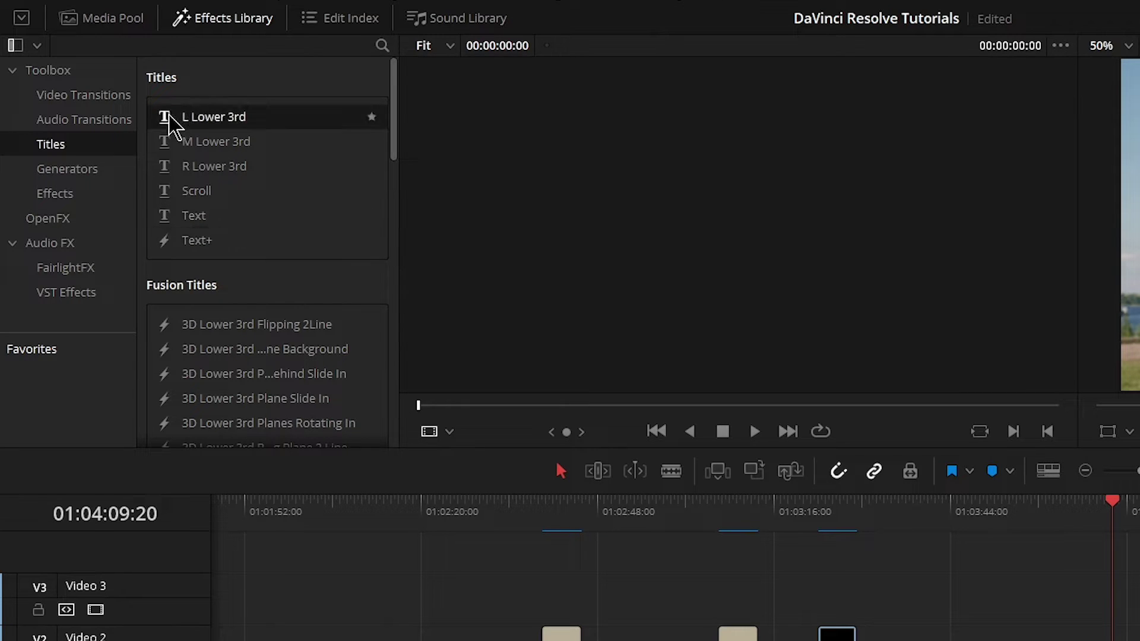
drag(164, 124, 1100, 640)
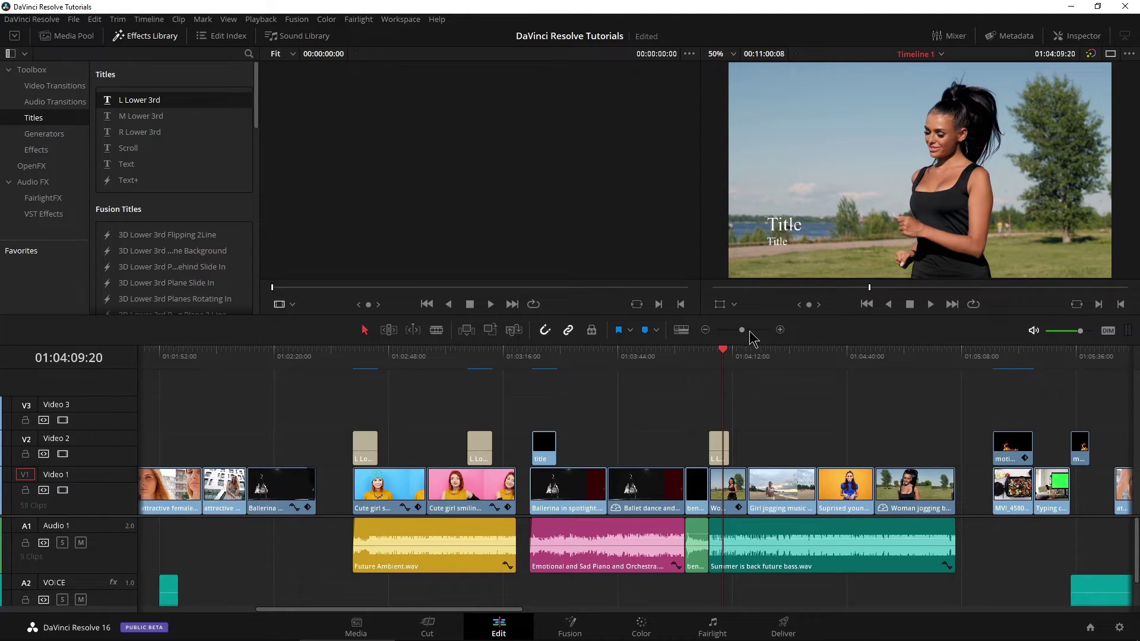
Step: Set the lower third's first line to the woman's first name and its second line to "Fitness Model"
drag(749, 330, 755, 335)
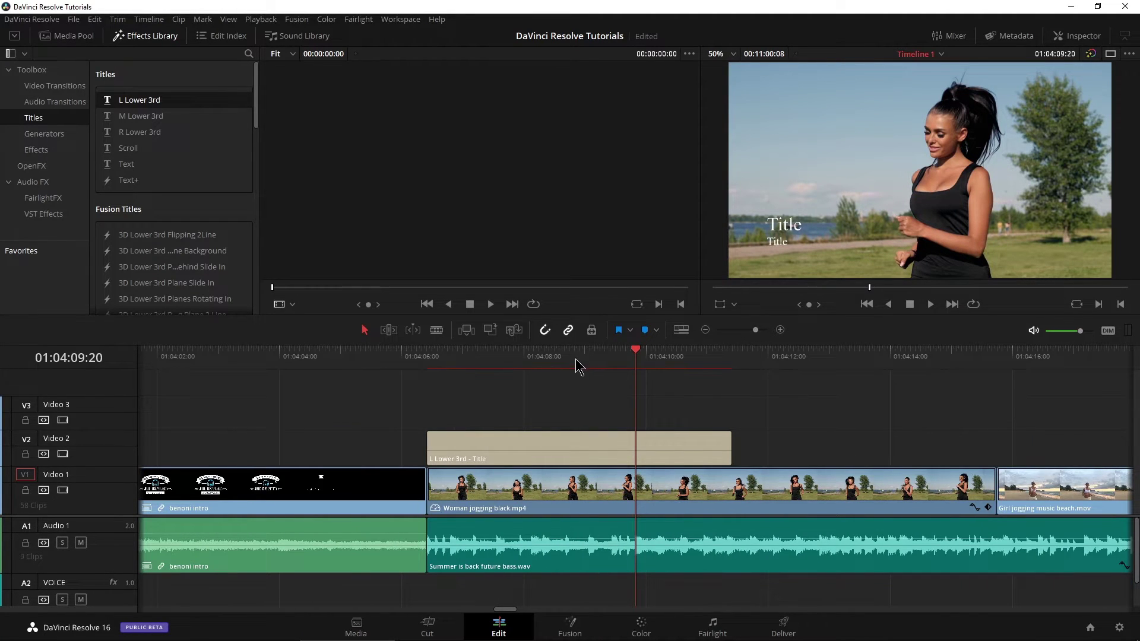
click(526, 360)
click(541, 446)
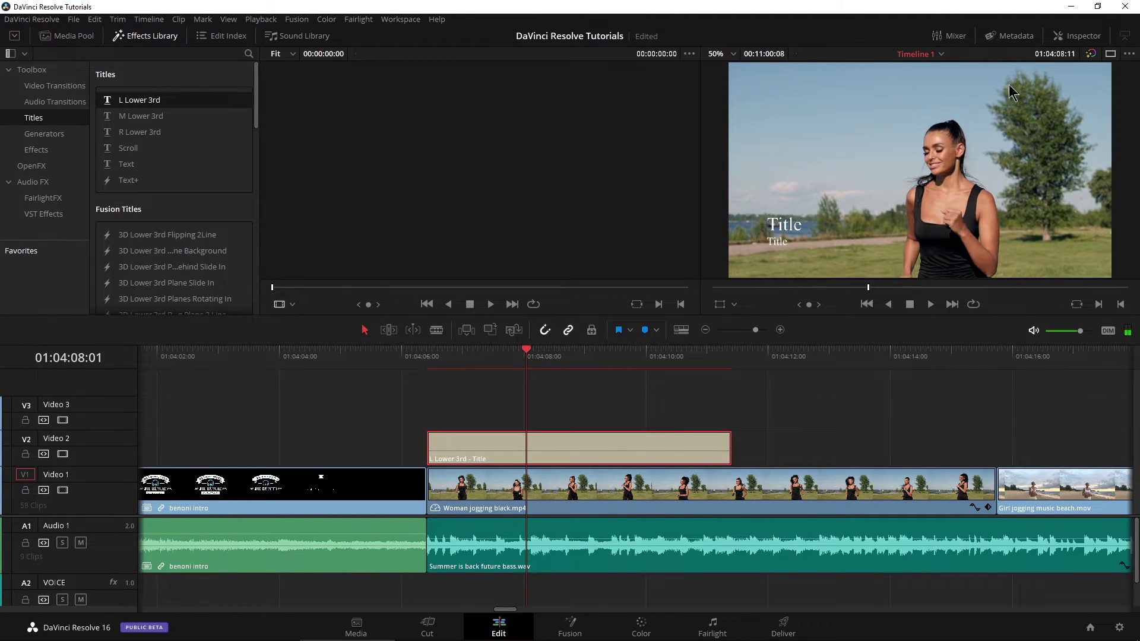
click(1077, 36)
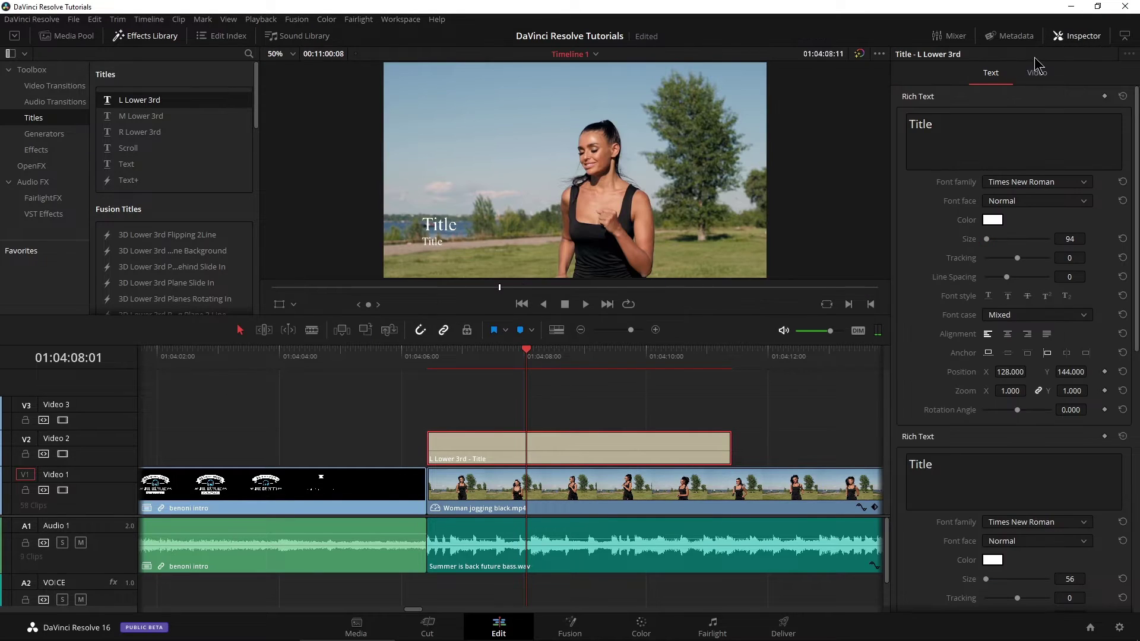
click(976, 121)
key(ctrl+a)
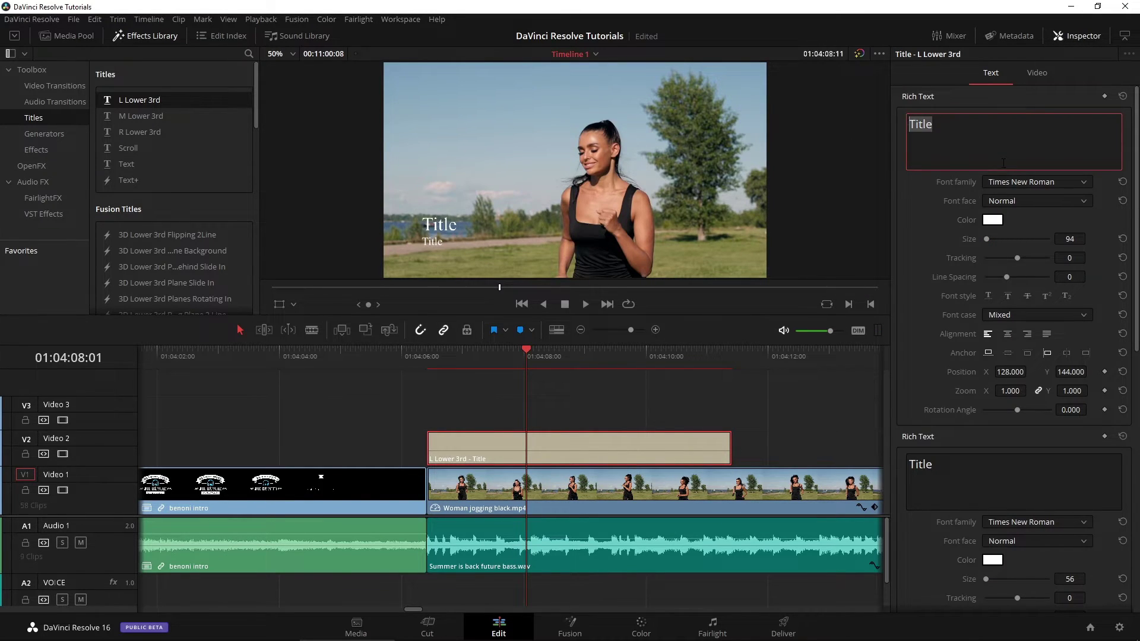
text(Ka)
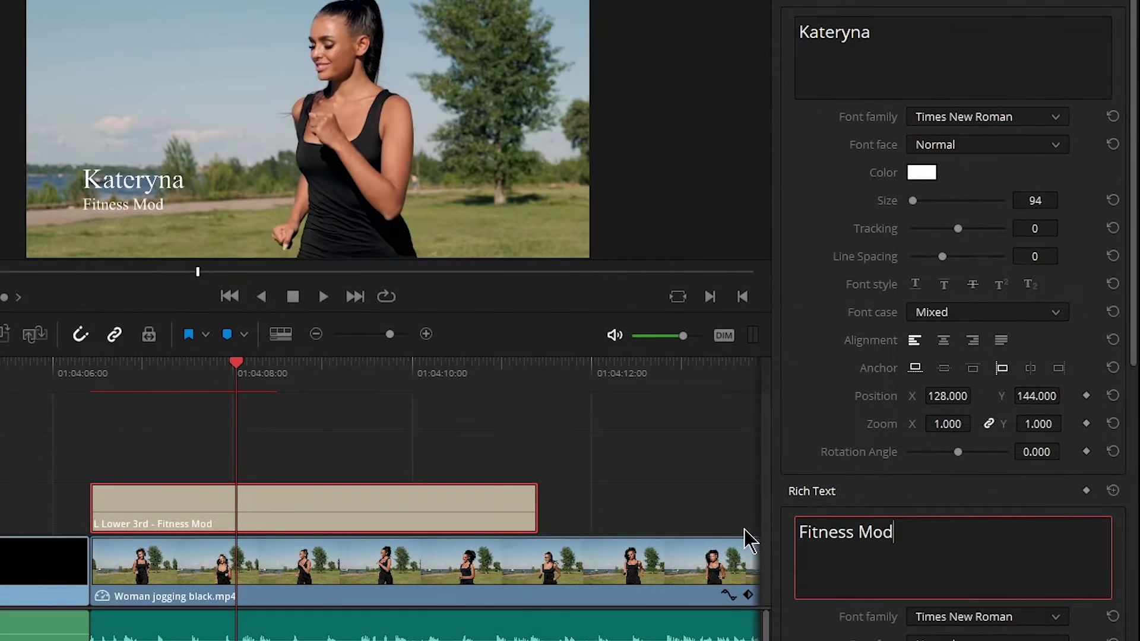
text(el)
Step: Format the lower third's first line in Century Gothic Bold at size 192
click(1031, 124)
scroll(949, 419, down, 2)
scroll(952, 448, up, 10)
scroll(951, 445, up, 10)
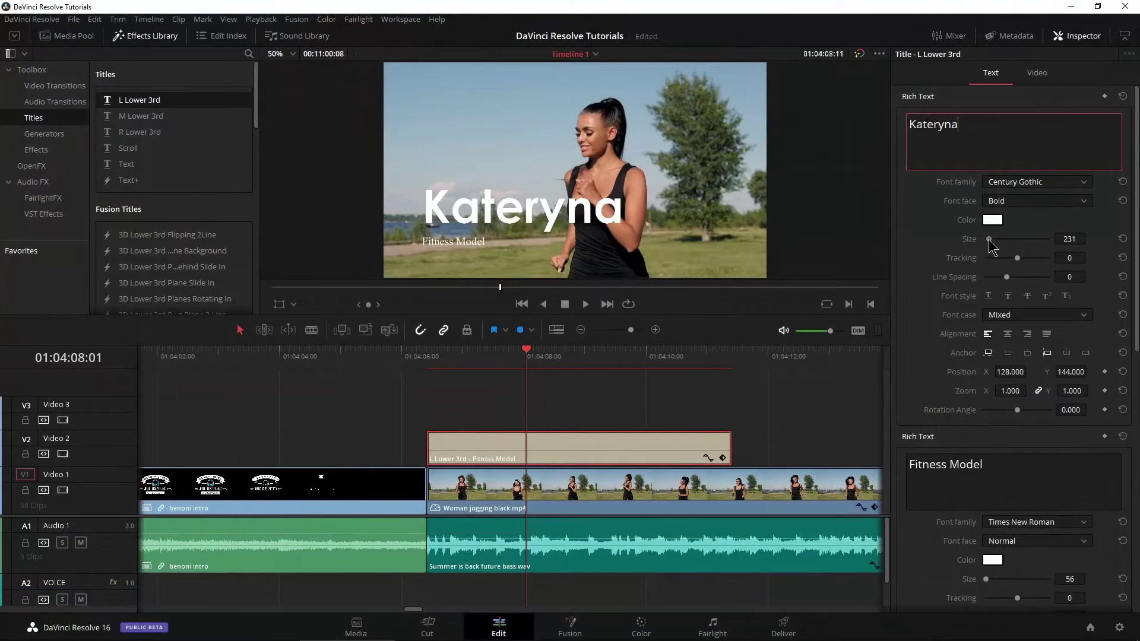
drag(1009, 238, 988, 240)
Step: Format the "Fitness Model" line in Times New Roman Italic at size 130
drag(989, 581, 989, 584)
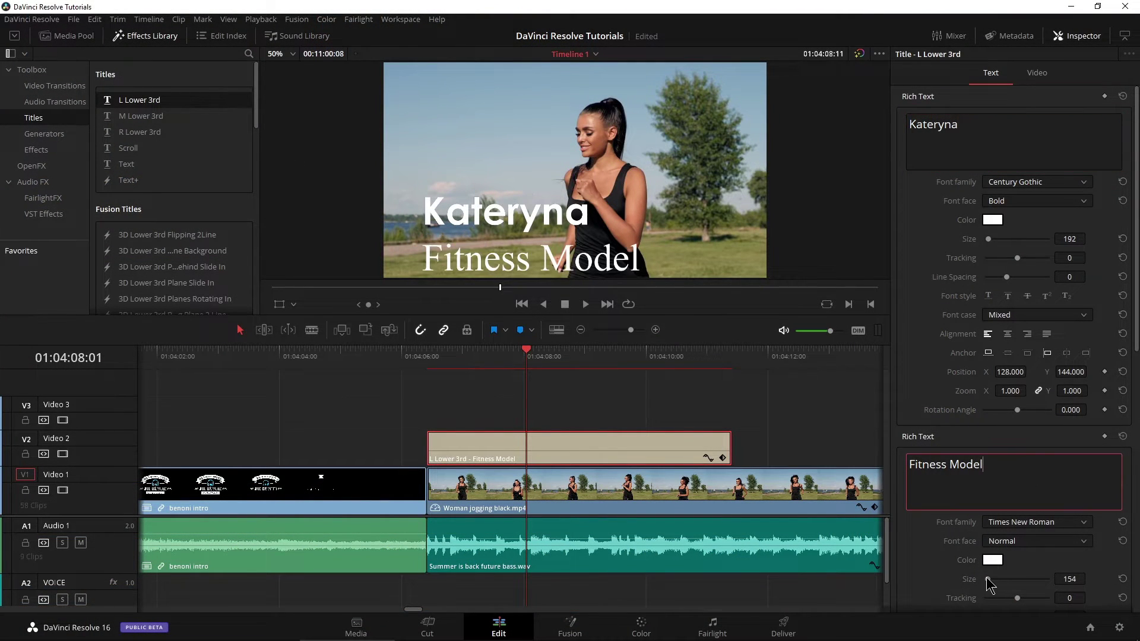
click(1037, 541)
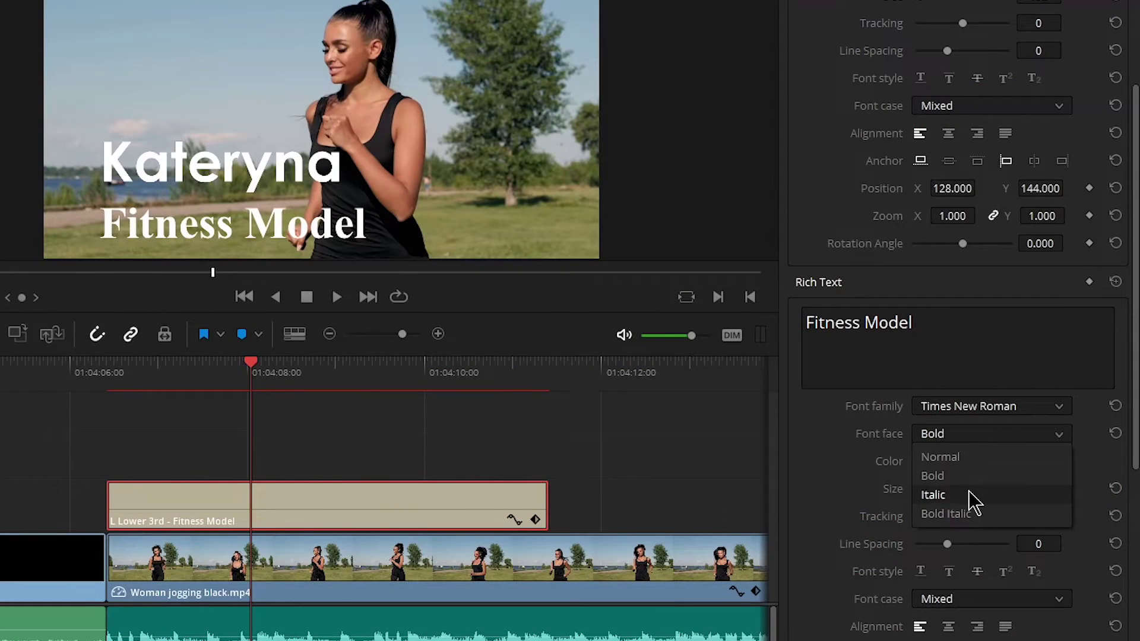
click(968, 495)
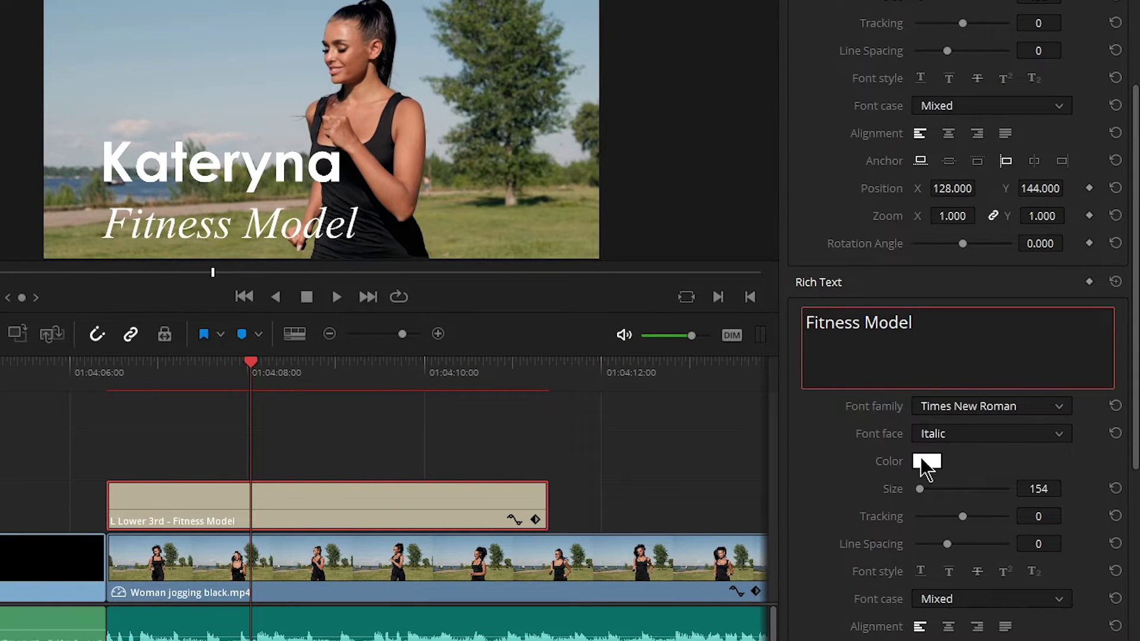
click(1049, 488)
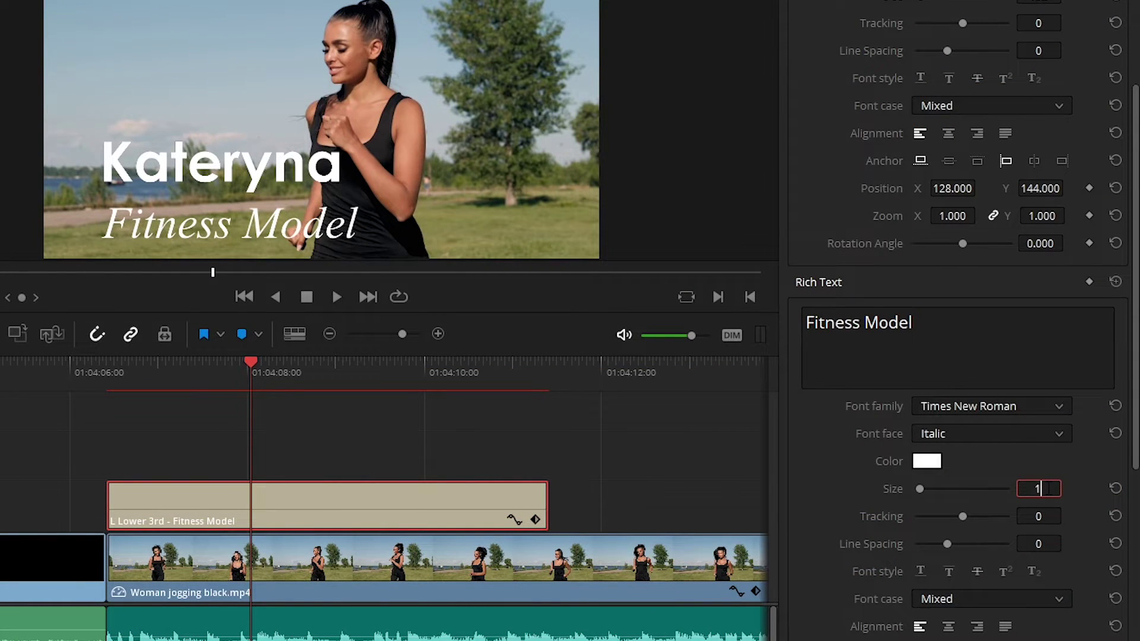
text(130)
key(Return)
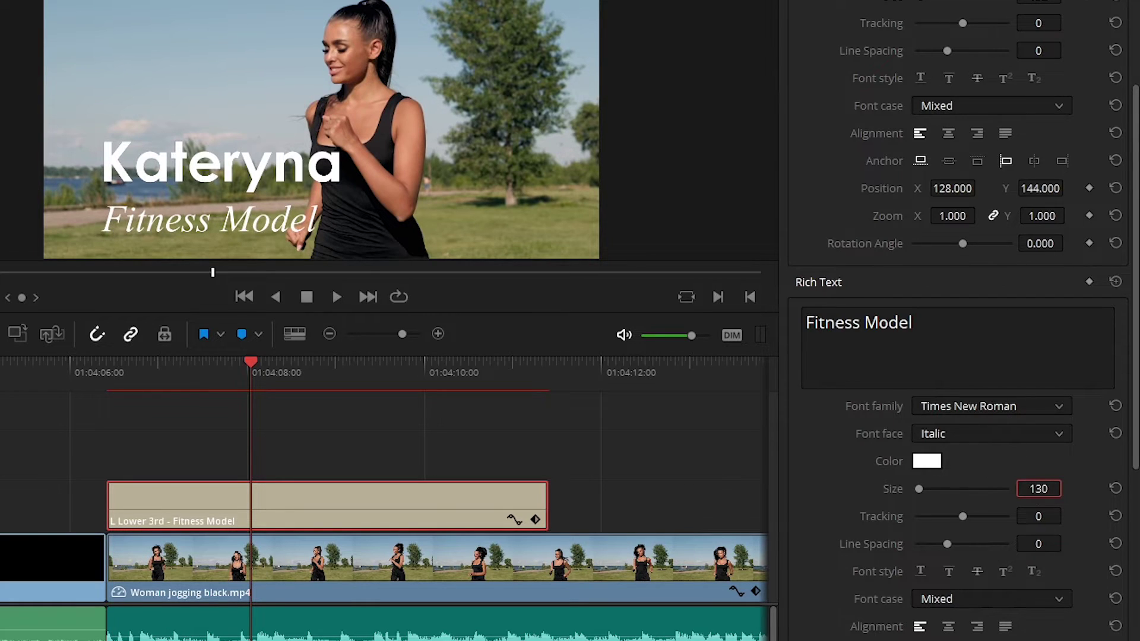
Step: Scale the whole lower third to a zoom of 0.790 and position it at X -175, Y -80
click(983, 9)
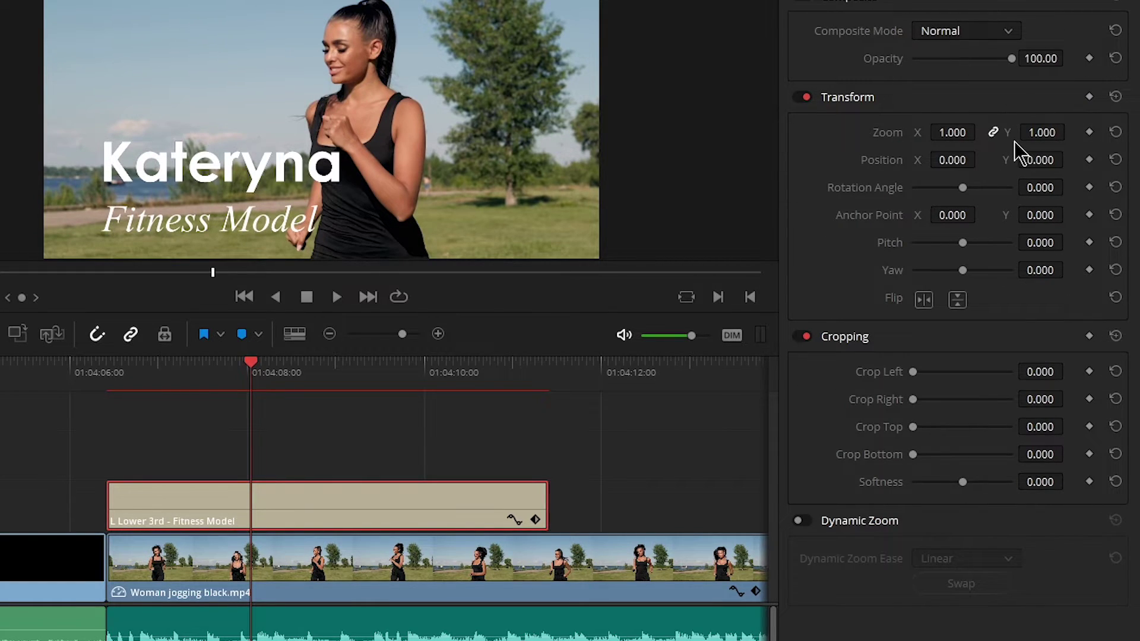
drag(952, 132, 974, 182)
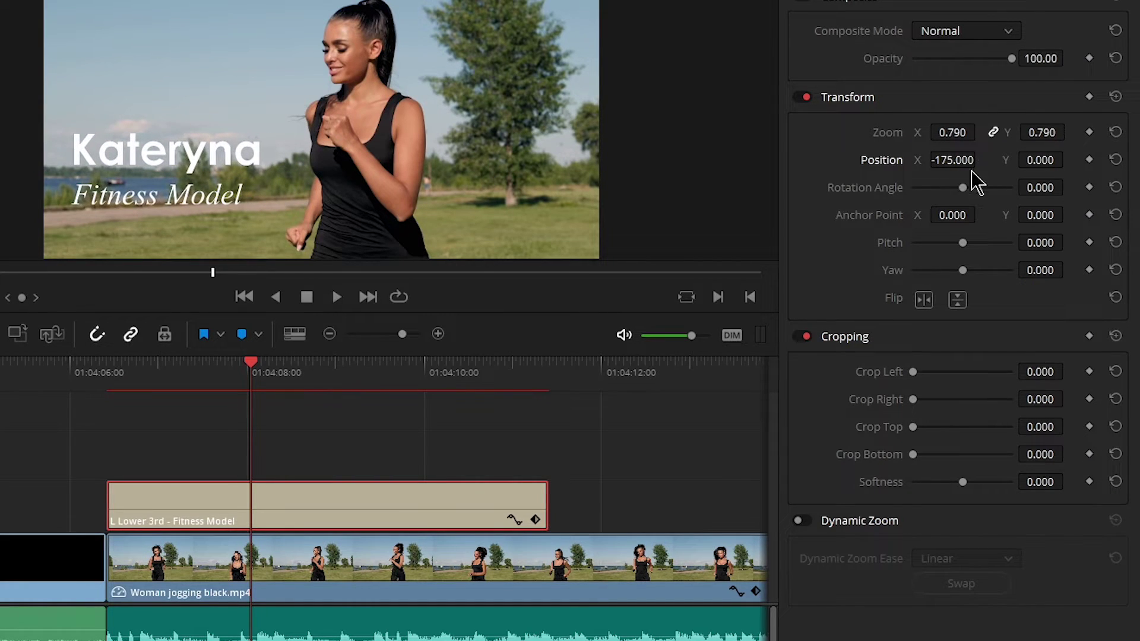
drag(1037, 158, 1071, 160)
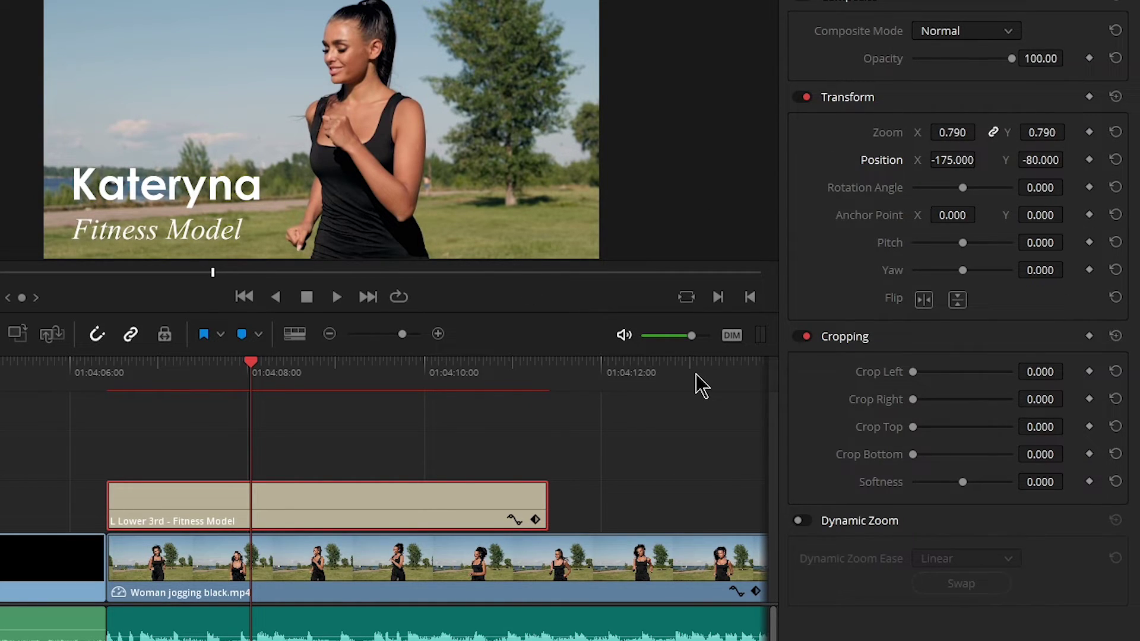
Step: Add a Position keyframe to the lower third at 01:04:07:12 and reveal its keyframe track in the timeline
drag(250, 364, 202, 374)
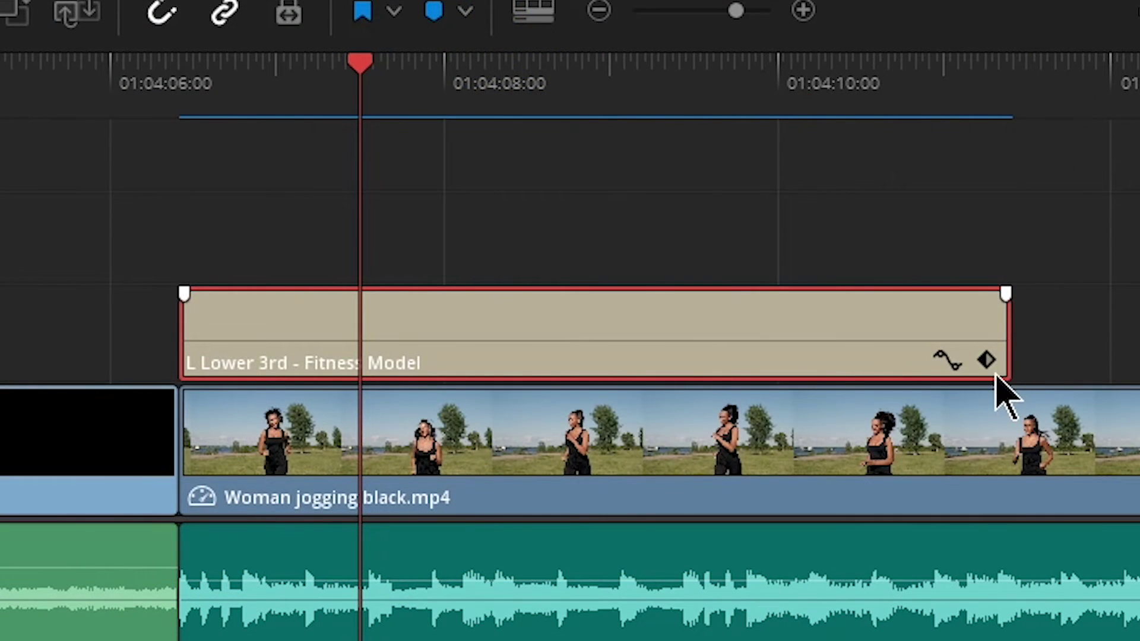
click(535, 520)
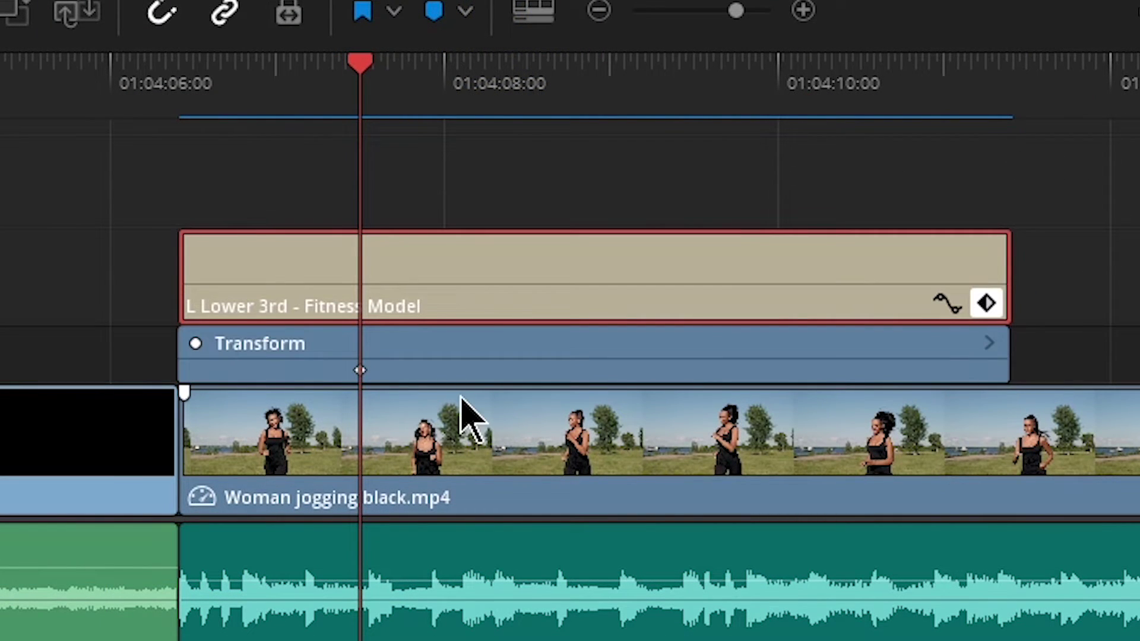
Step: Show the lower third's curve editor with the Position X curve, with the playhead at the title's start, 01:04:06:10
drag(358, 94, 209, 107)
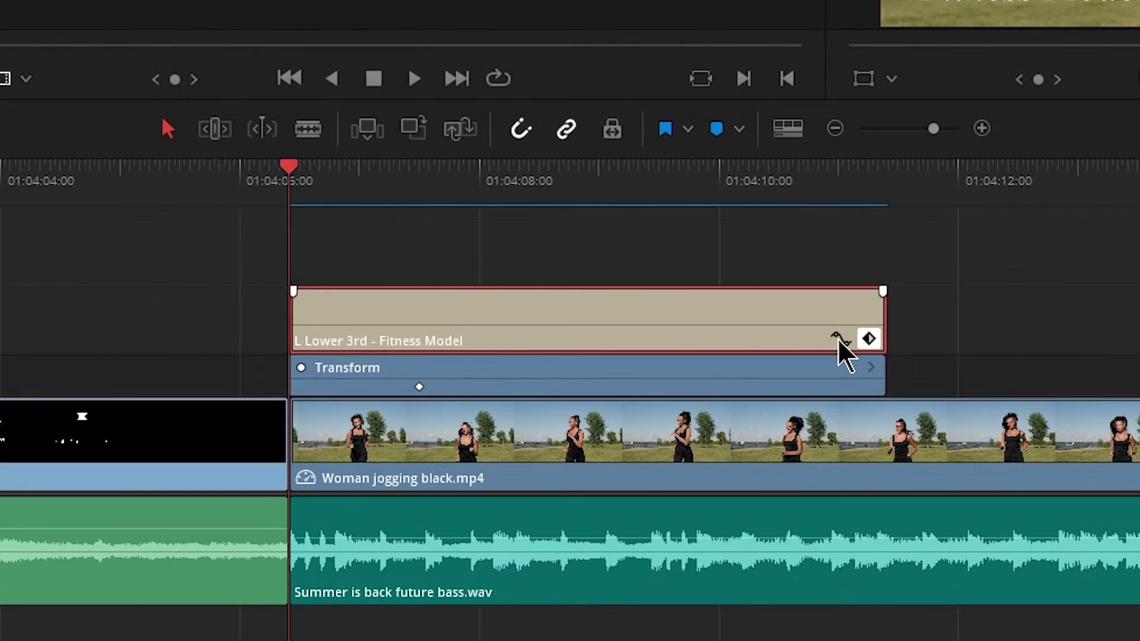
click(839, 339)
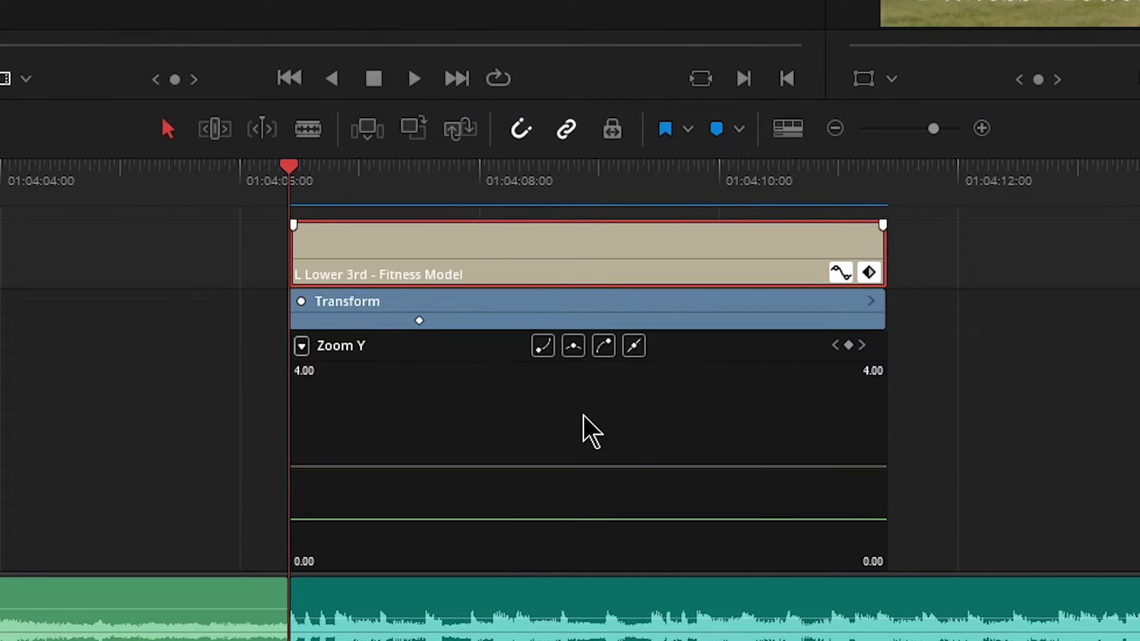
click(302, 347)
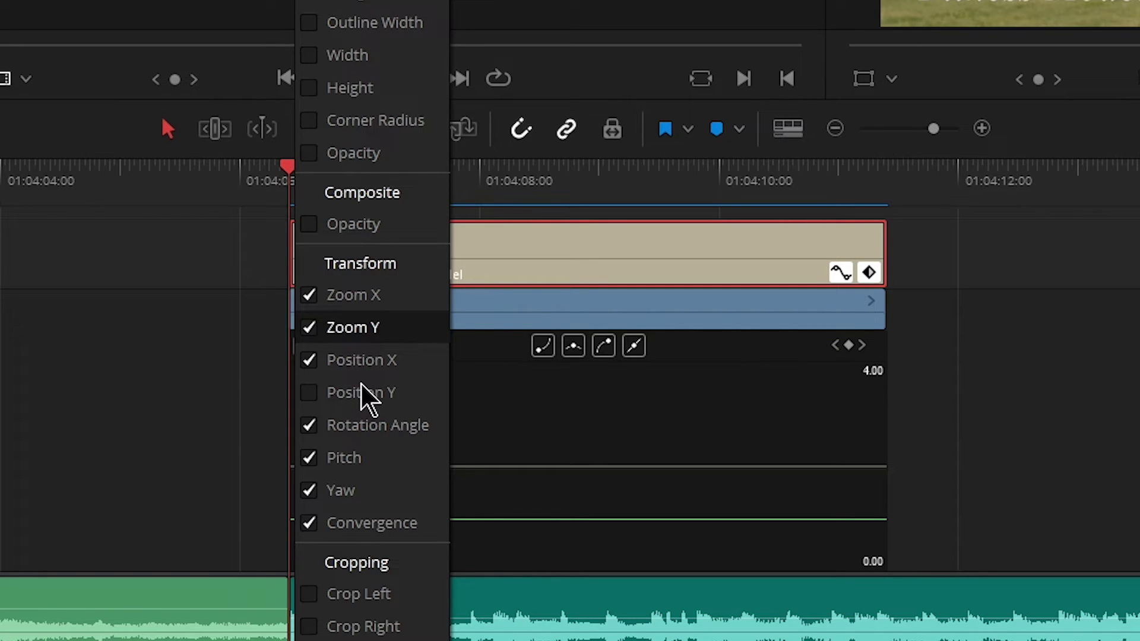
click(382, 359)
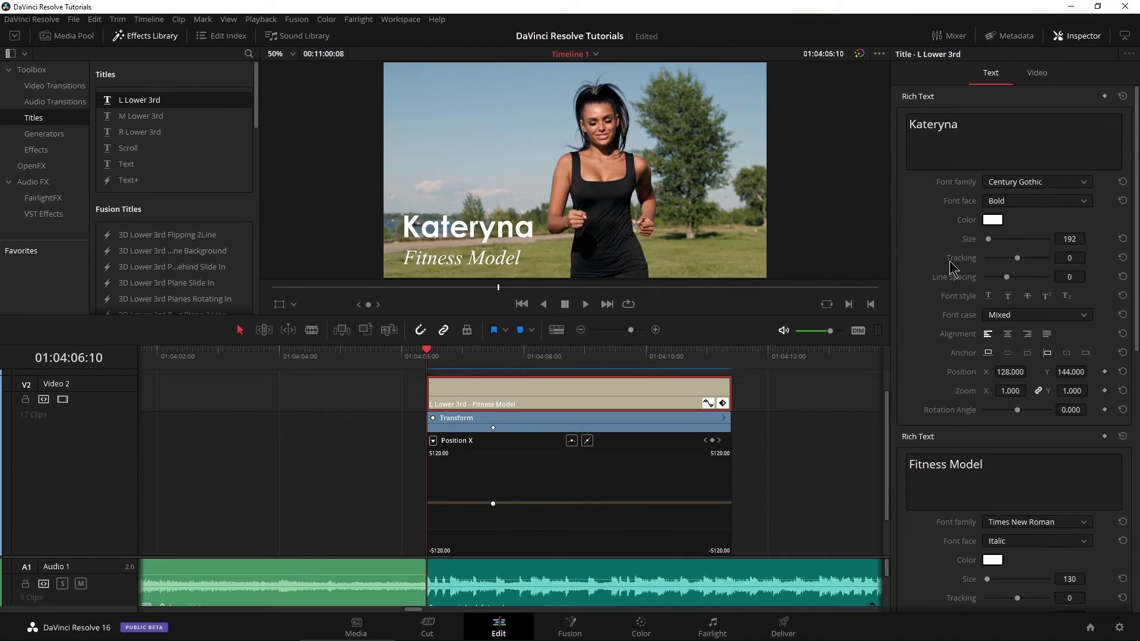
Step: Try to shift the lower third horizontally at 01:04:06:10 through its Position X value, undo it and close the title's settings
click(1055, 74)
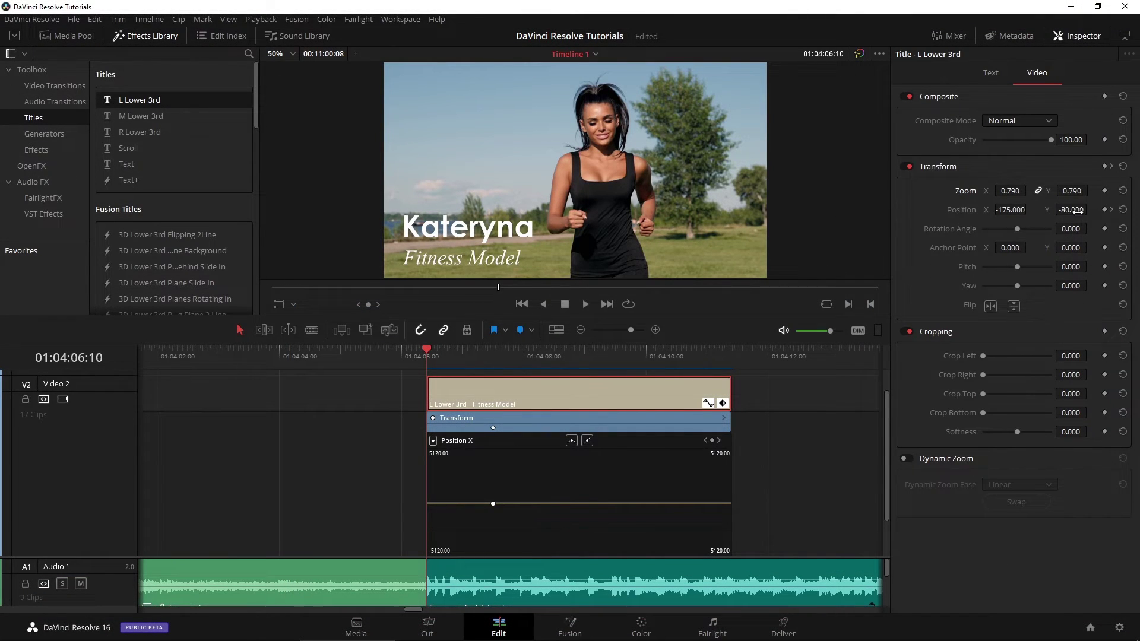
drag(1009, 210, 269, 268)
key(ctrl+z)
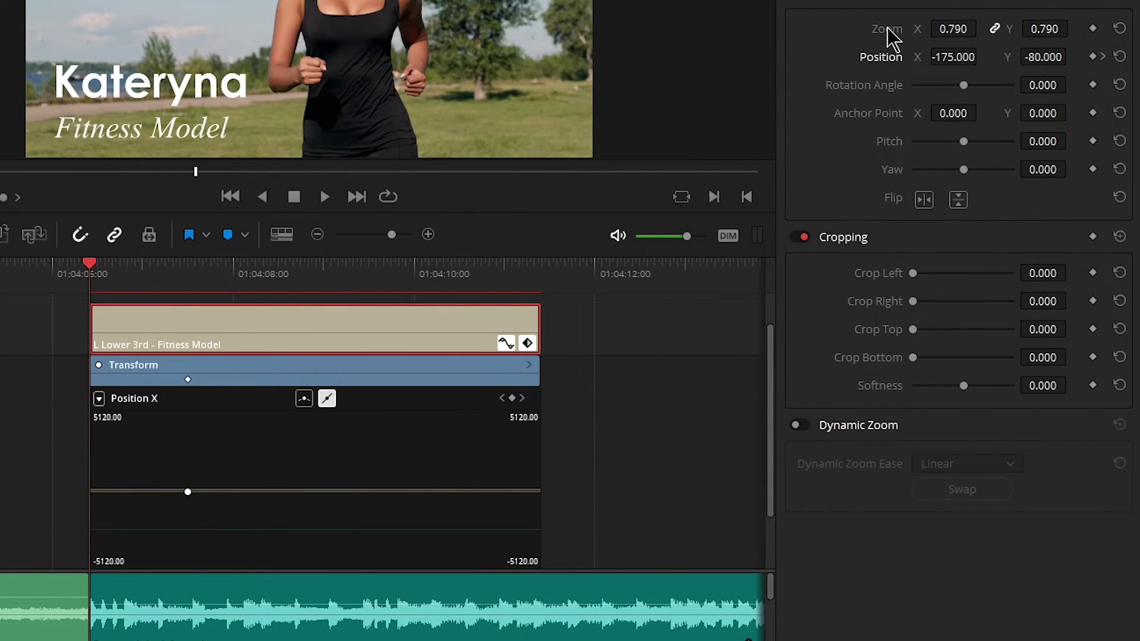
click(408, 56)
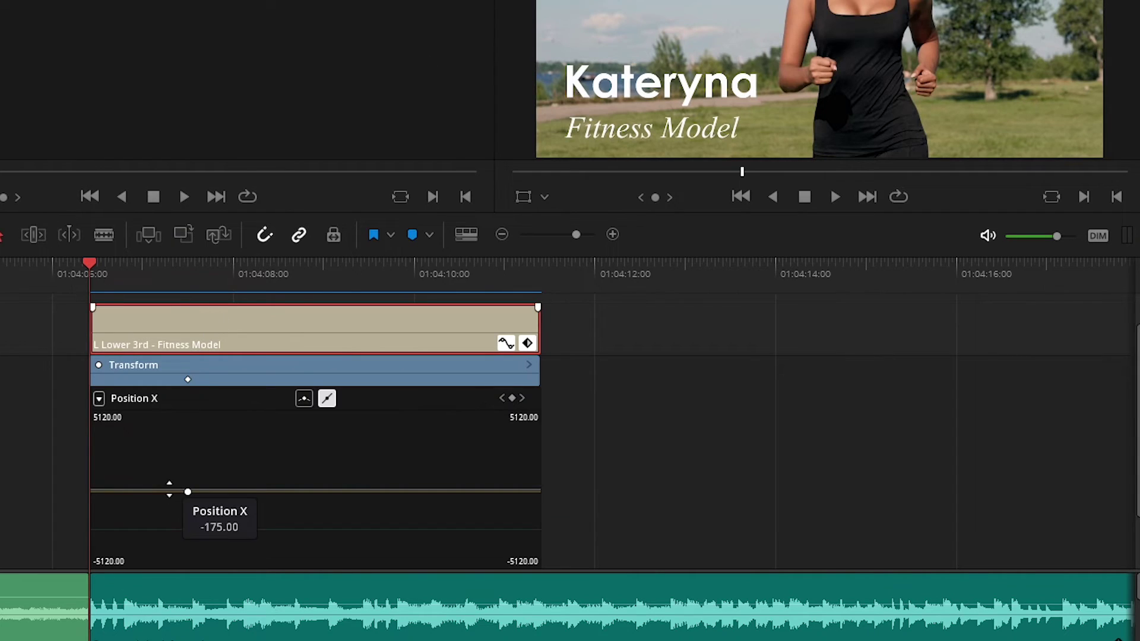
Step: Add a keyframe to the Position X curve at the title's start and lower it until the title sits outside the frame
mouse_move(99, 492)
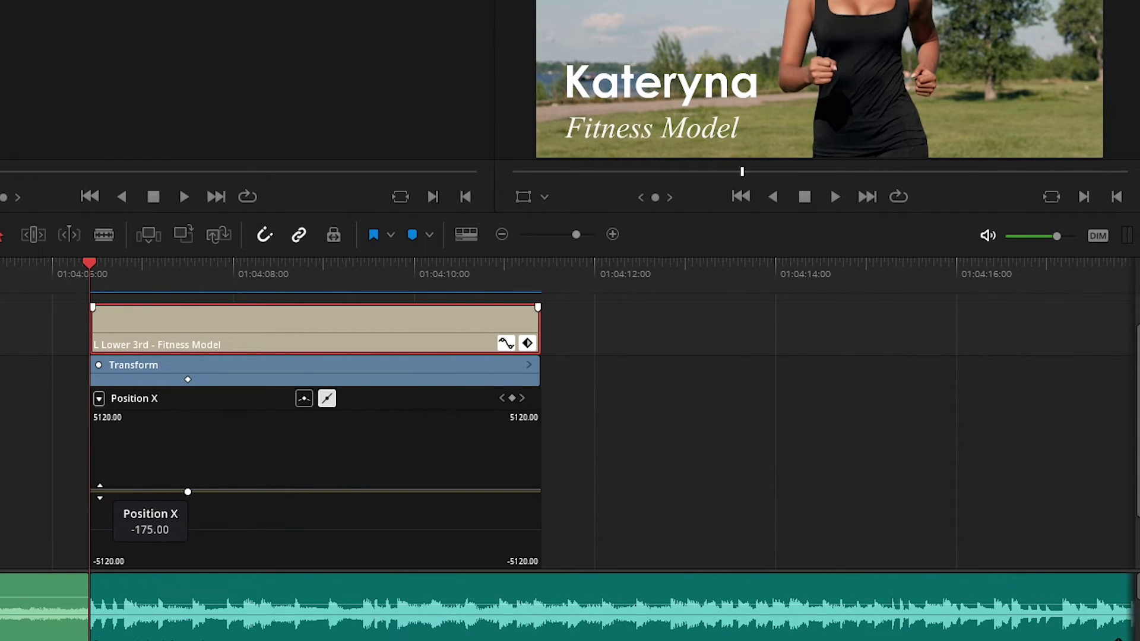
alt+click(99, 492)
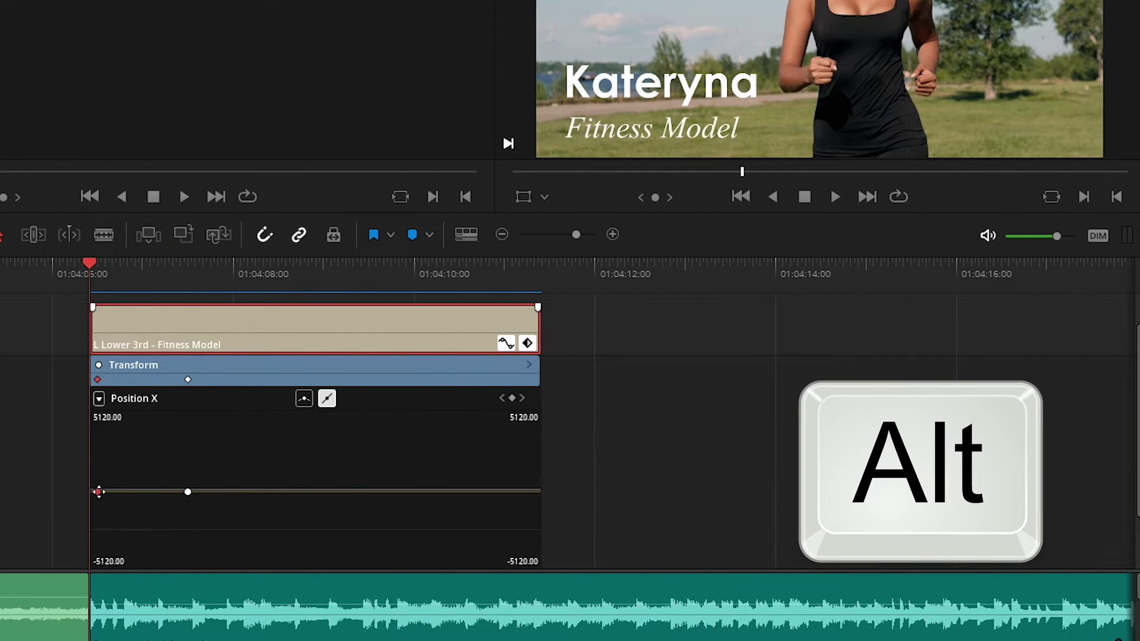
click(97, 266)
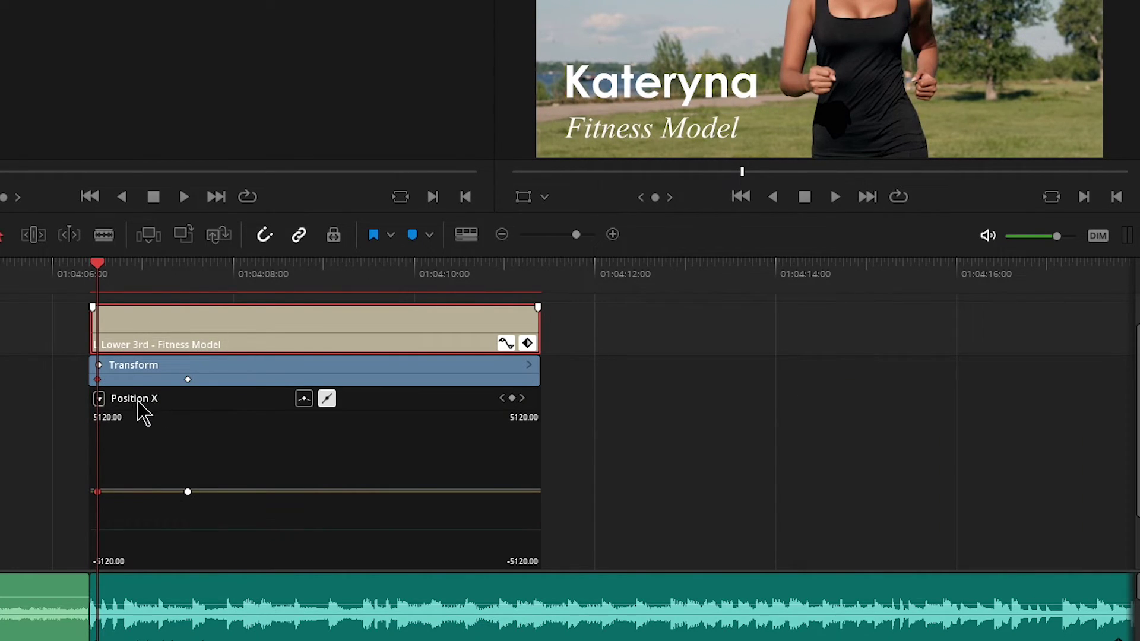
click(100, 399)
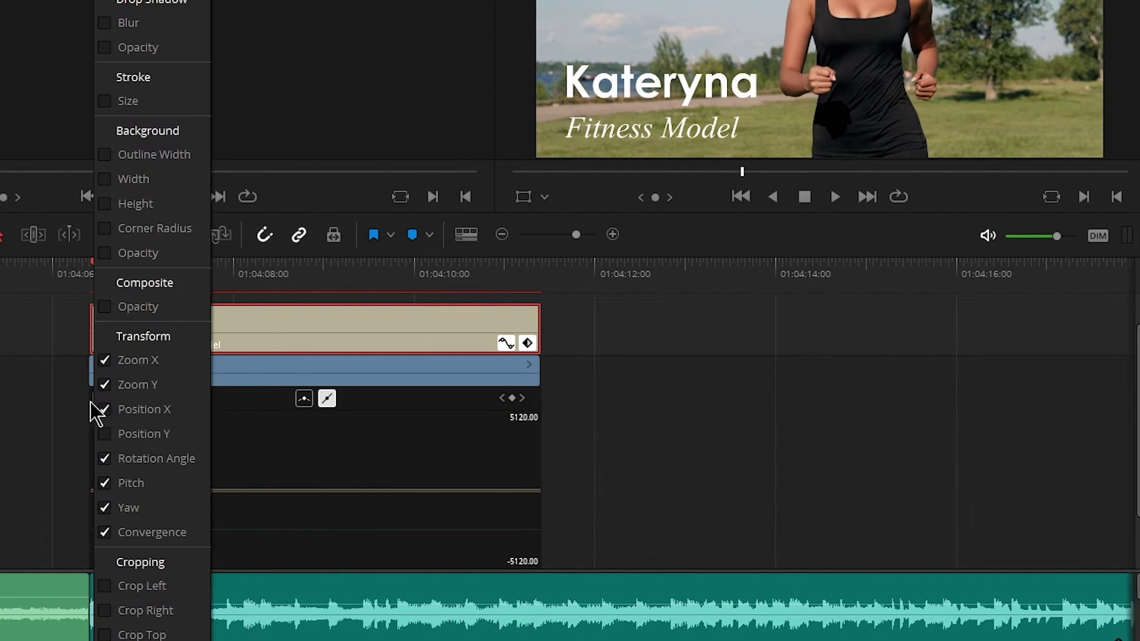
click(158, 415)
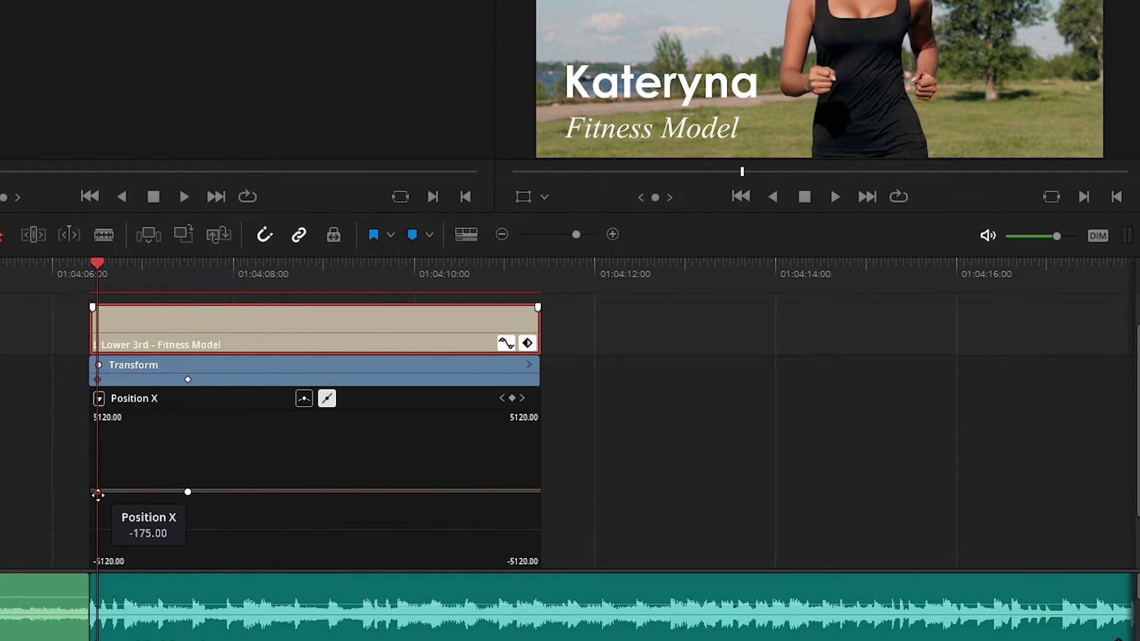
drag(98, 494, 92, 499)
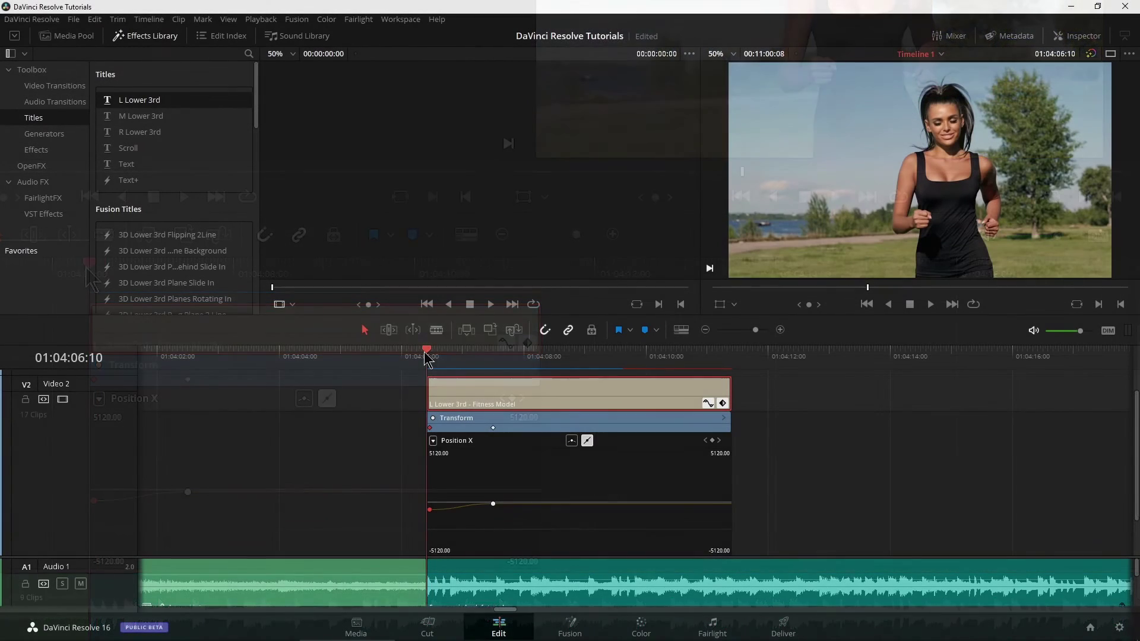
Step: Play back the lower third's slide-in from 01:04:06:10 and park the playhead near its second keyframe
key(space)
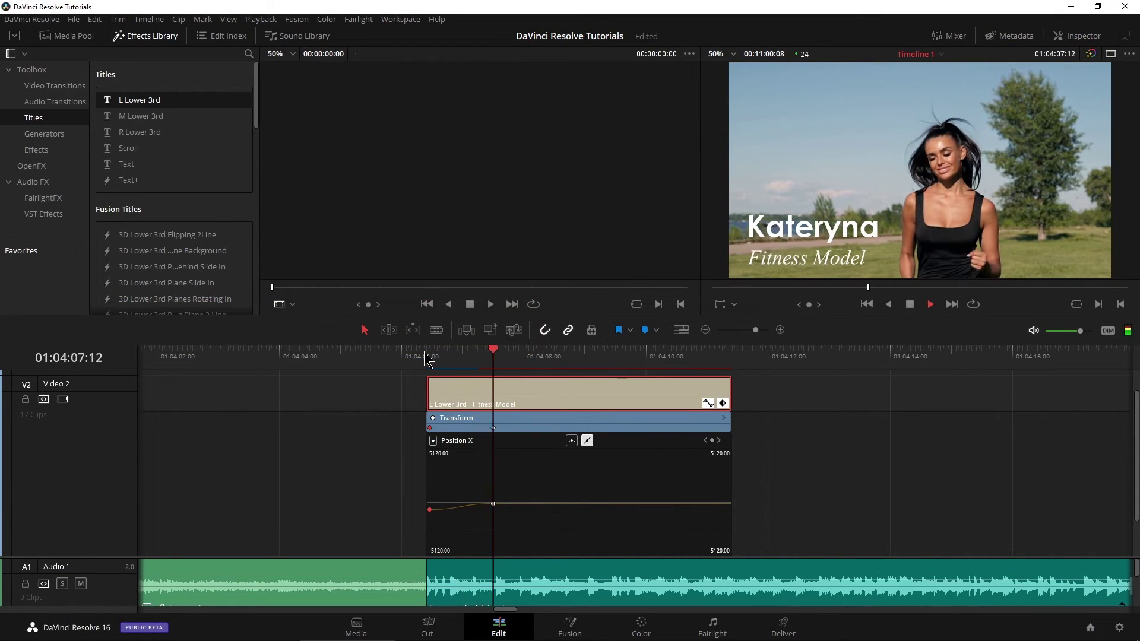
drag(540, 364, 503, 354)
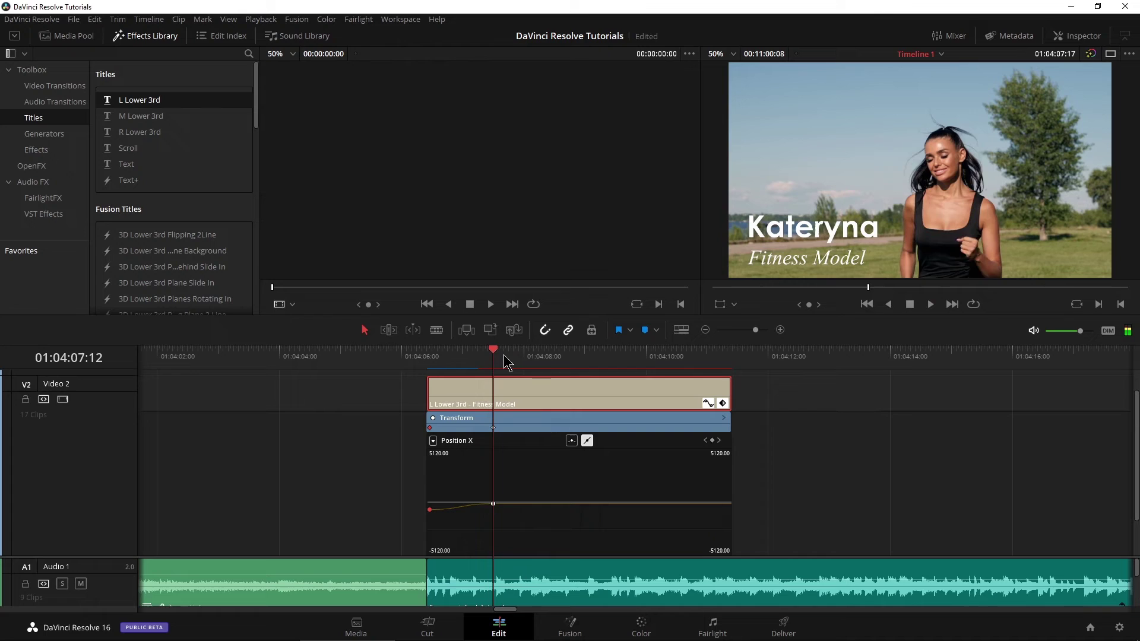
Step: Apply easing to the second Position X keyframe, pull its curve handle below the line and play back the slide-in
click(490, 503)
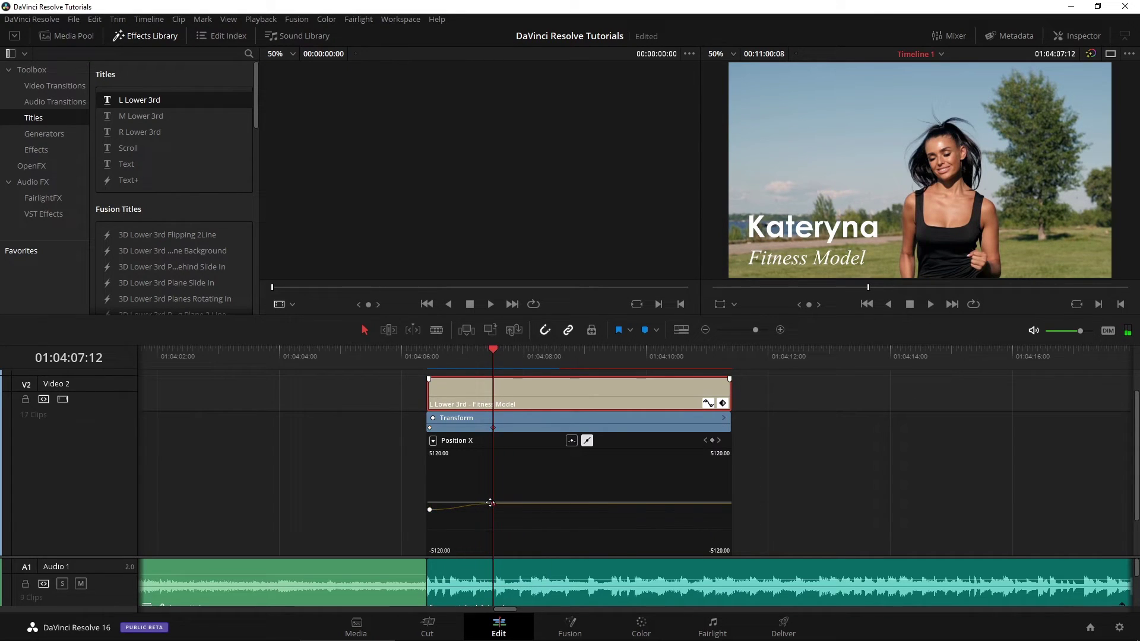
click(571, 441)
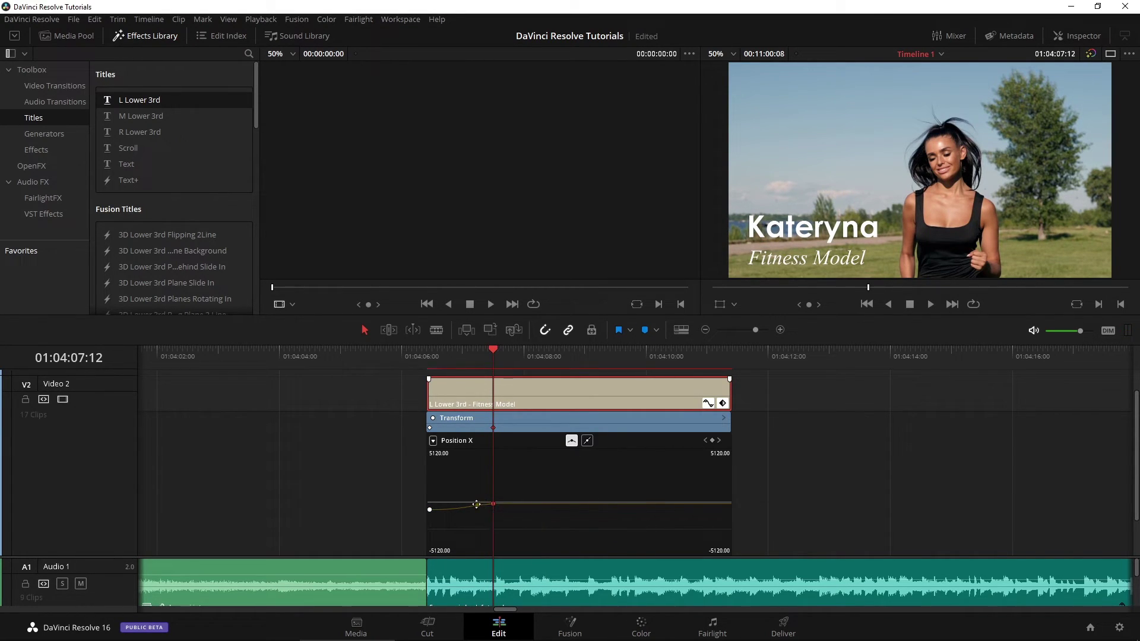
drag(482, 353, 446, 362)
key(space)
key(space)
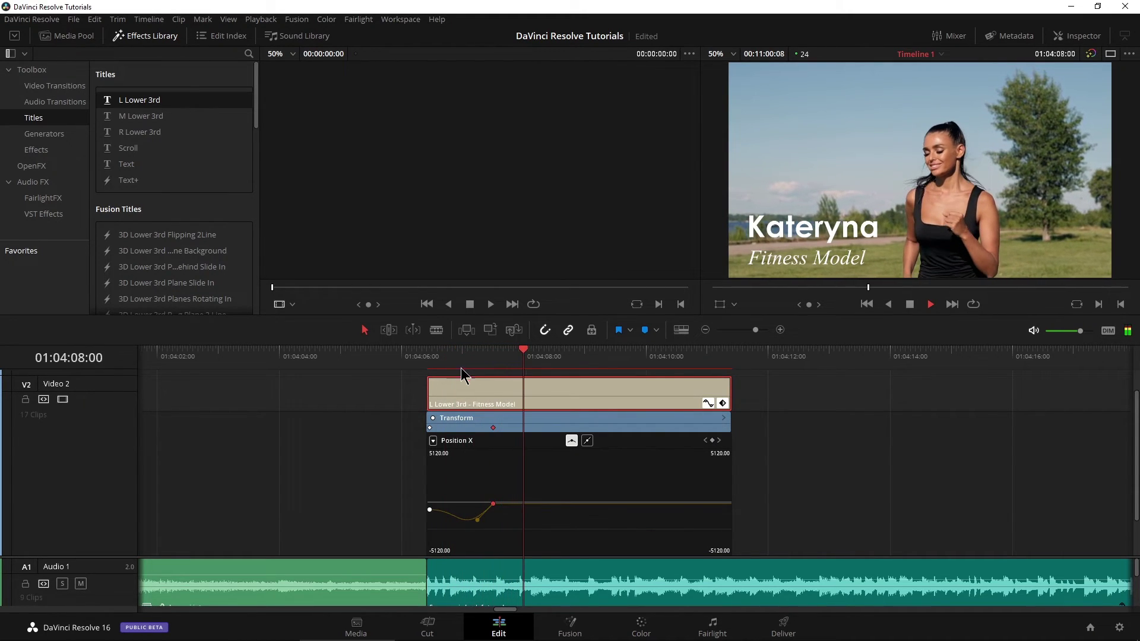
Step: Raise the second Position X keyframe's curve handle above the line and play back the slide-in from the title's start
drag(477, 519, 475, 520)
click(450, 361)
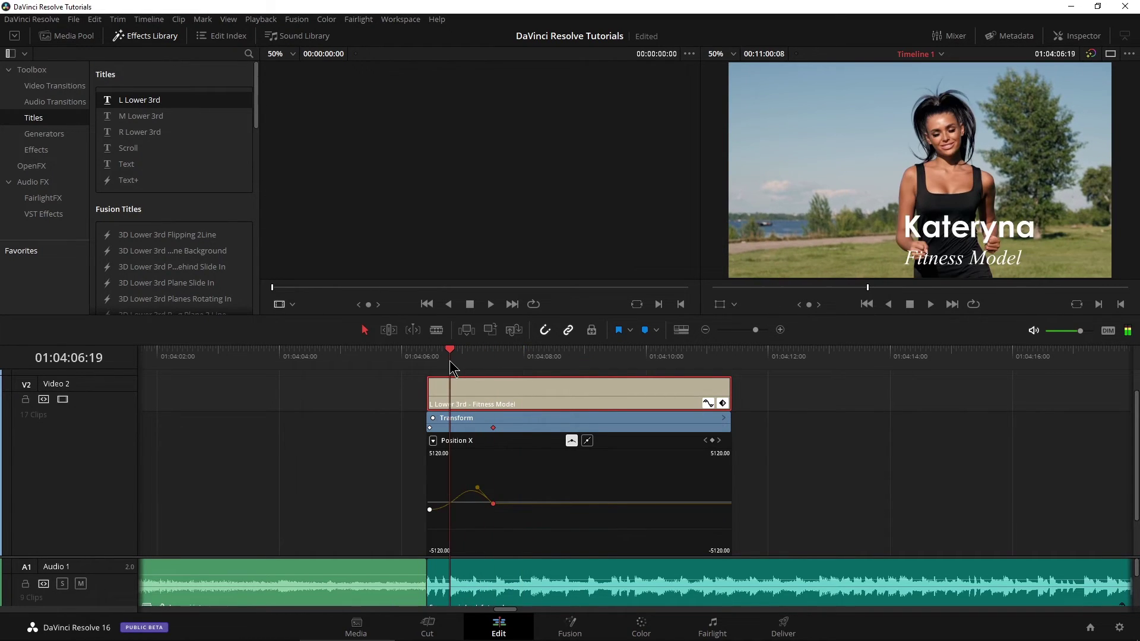
key(space)
drag(459, 360, 432, 358)
key(space)
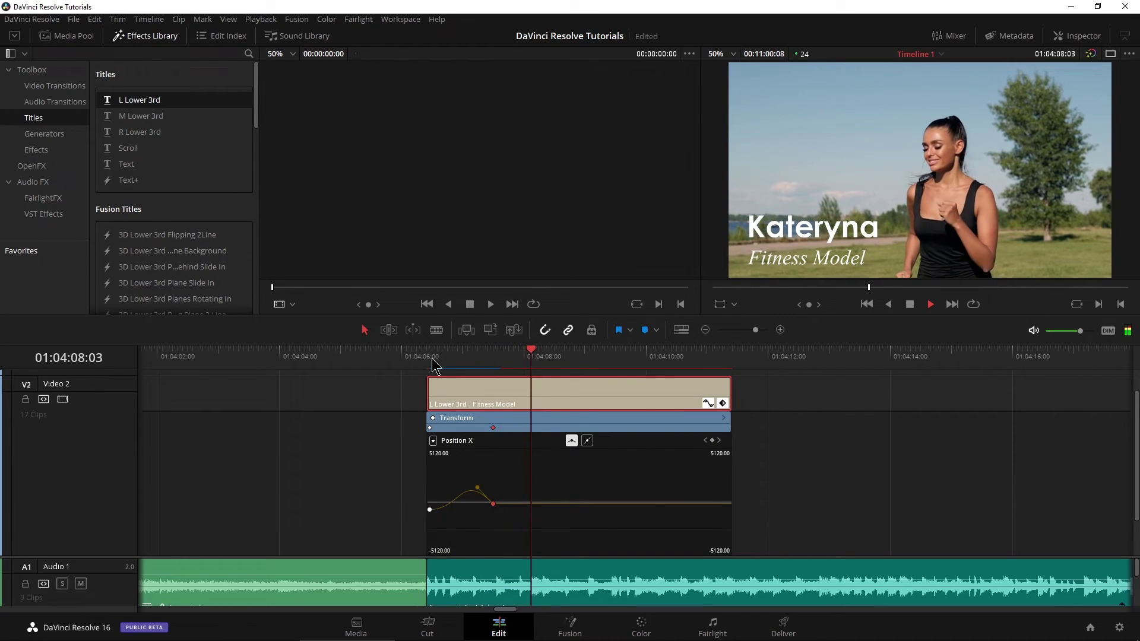
key(space)
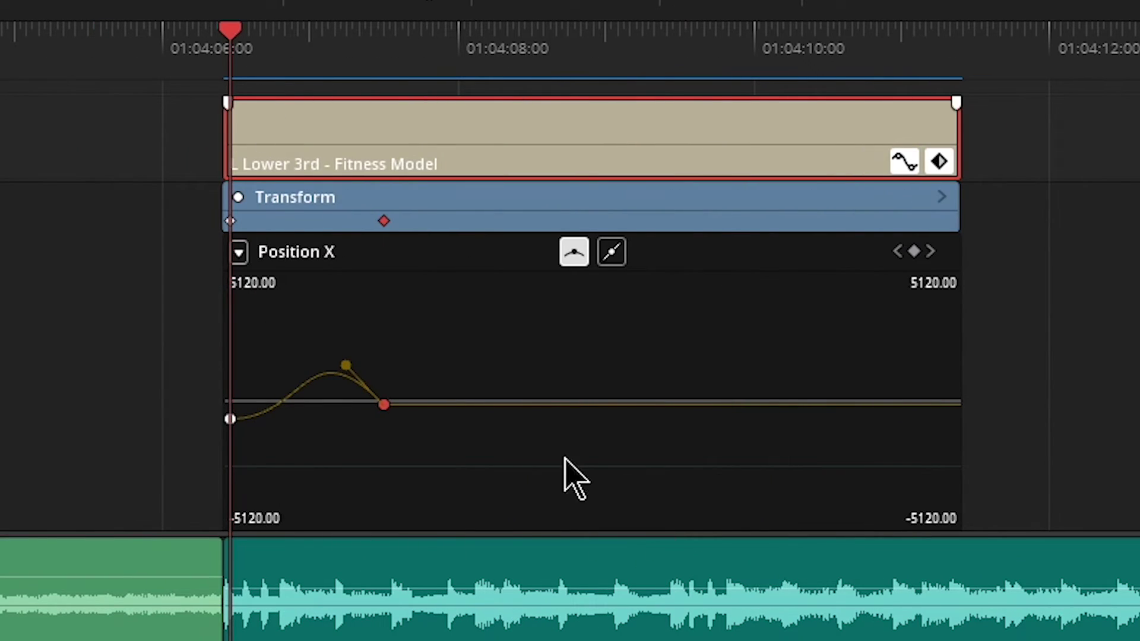
mouse_move(347, 378)
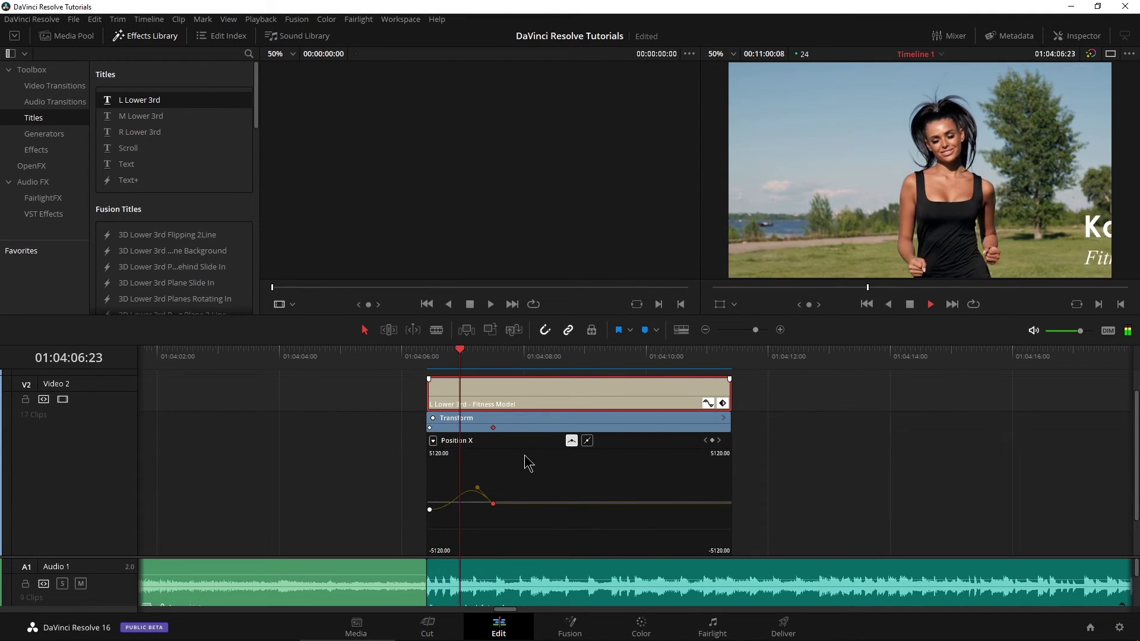
key(space)
Step: Add a third keyframe to the Position X curve around 01:04:08:15 and switch the curve editor to Rich Text Zoom Y
mouse_move(533, 503)
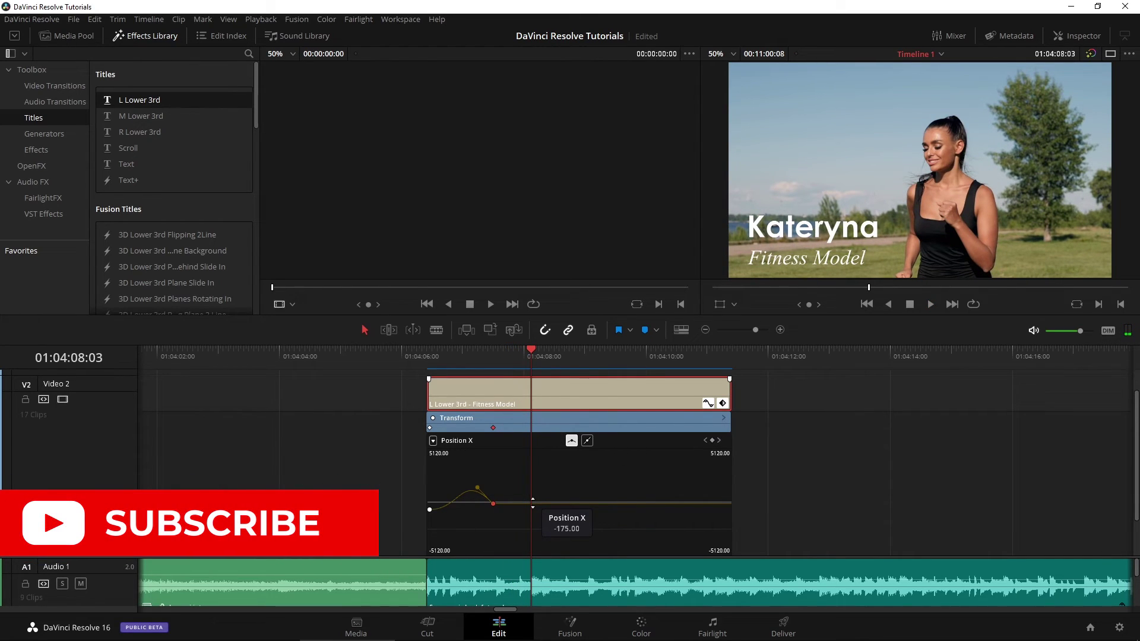
alt+click(562, 503)
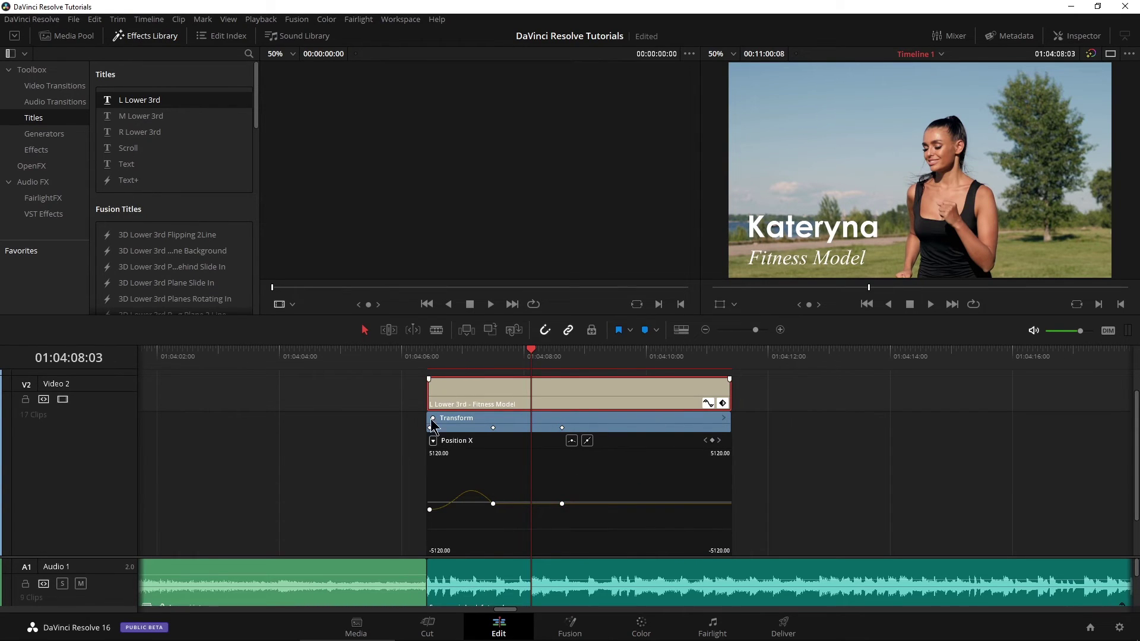
click(433, 440)
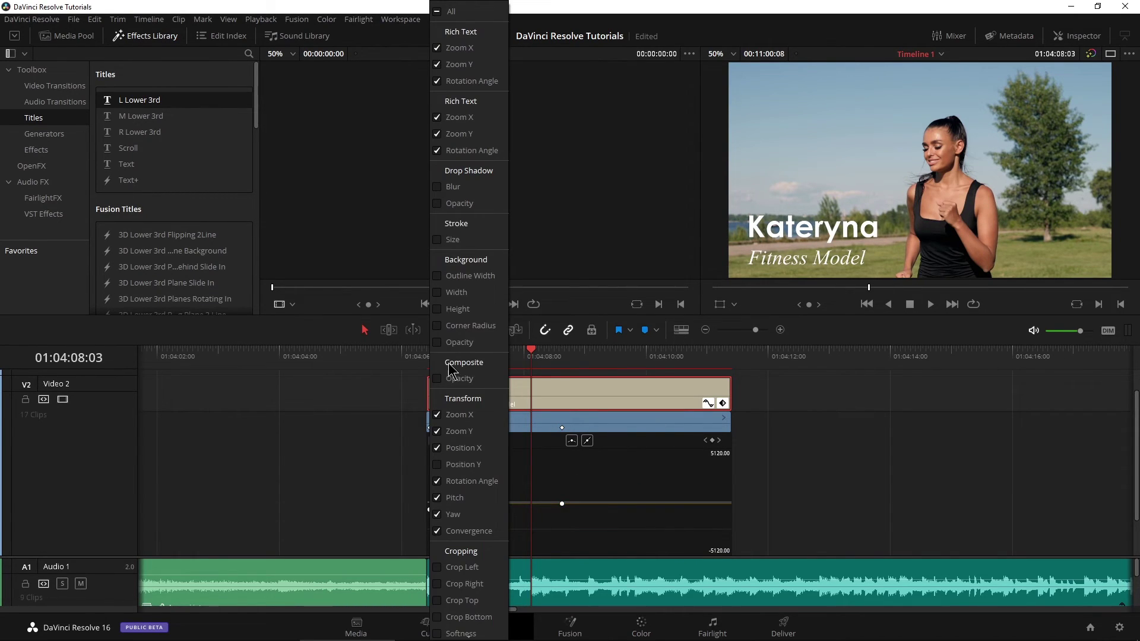
click(467, 433)
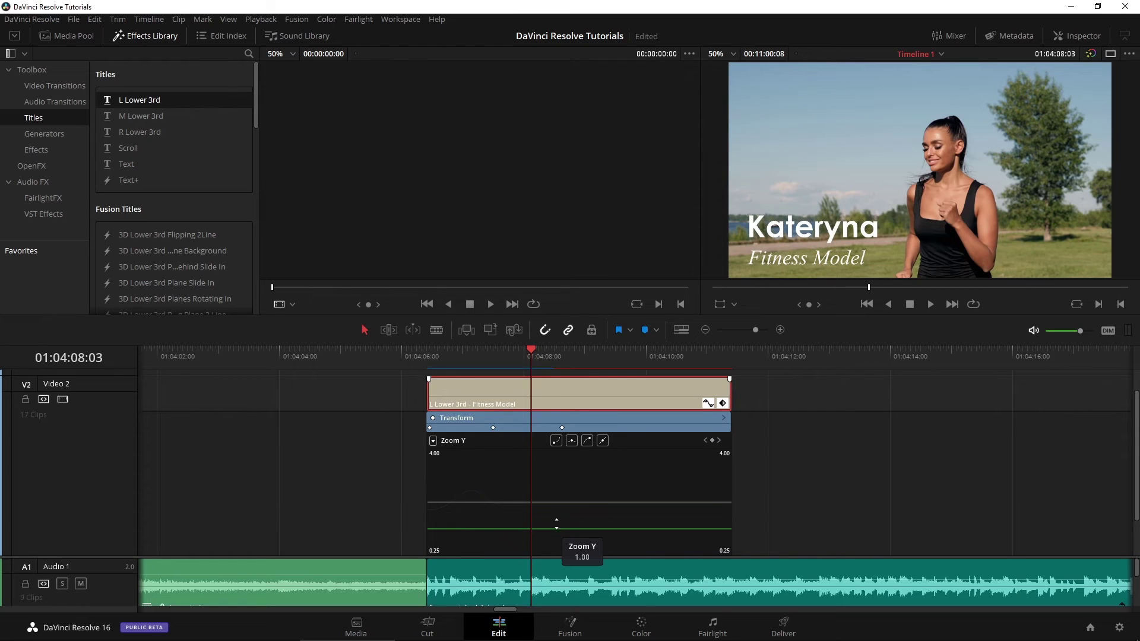
Step: Add two keyframes to the Zoom Y curve and raise the second one to enlarge the name line over time
drag(557, 522, 554, 521)
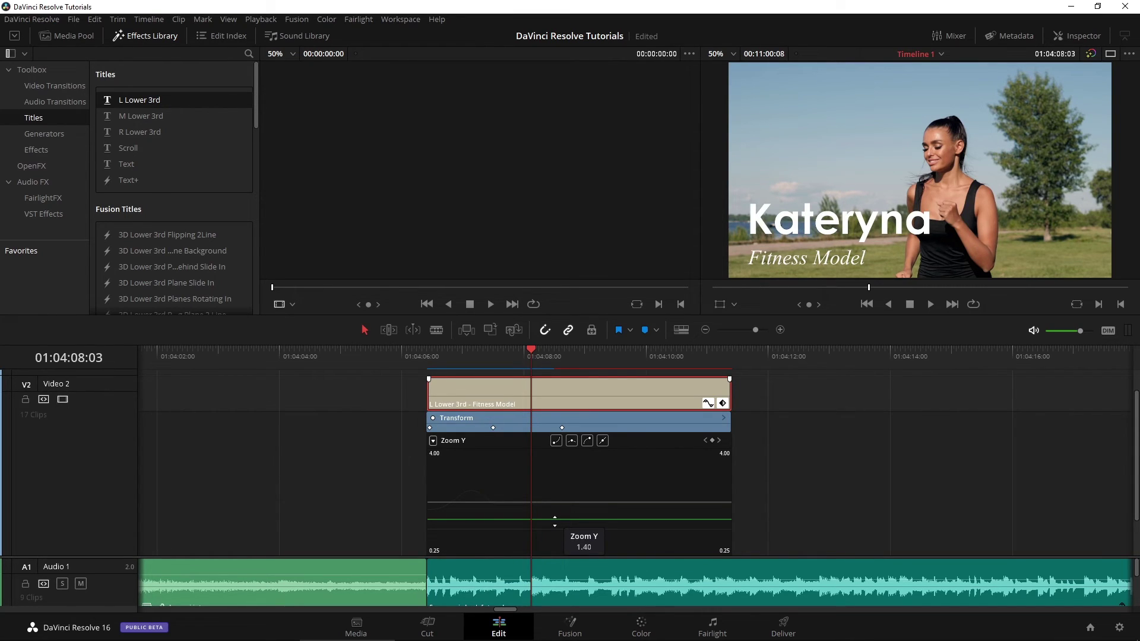
click(488, 540)
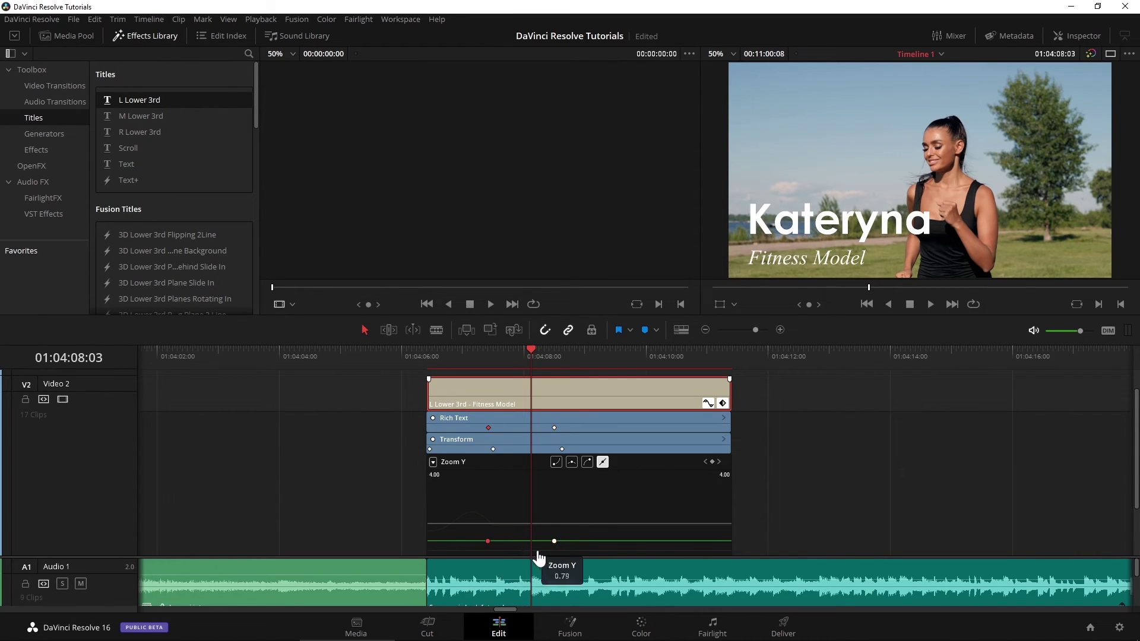
drag(547, 541, 552, 516)
Step: Examine the lower third's text zoom values and its video transform settings
click(1082, 37)
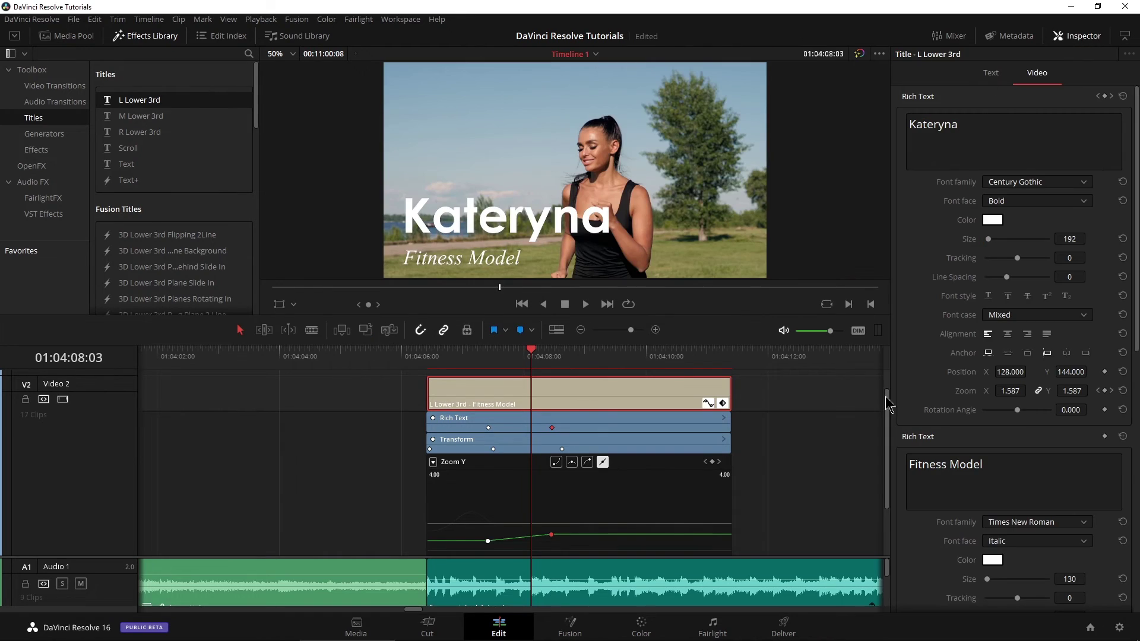
scroll(998, 347, down, 3)
click(1003, 355)
scroll(1051, 231, up, 3)
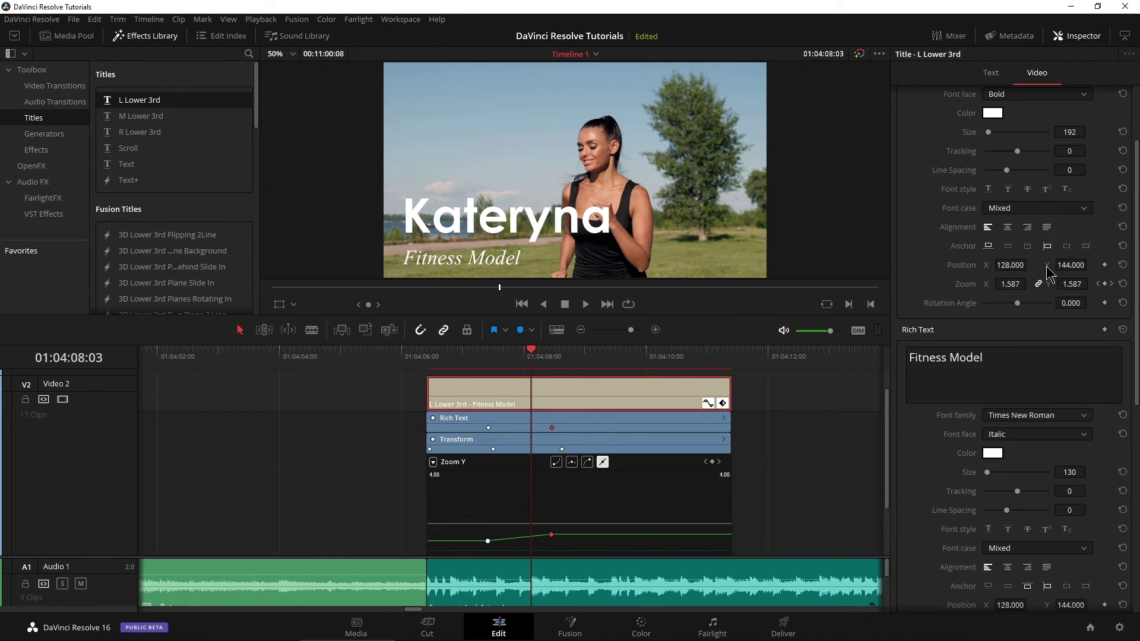
click(1036, 73)
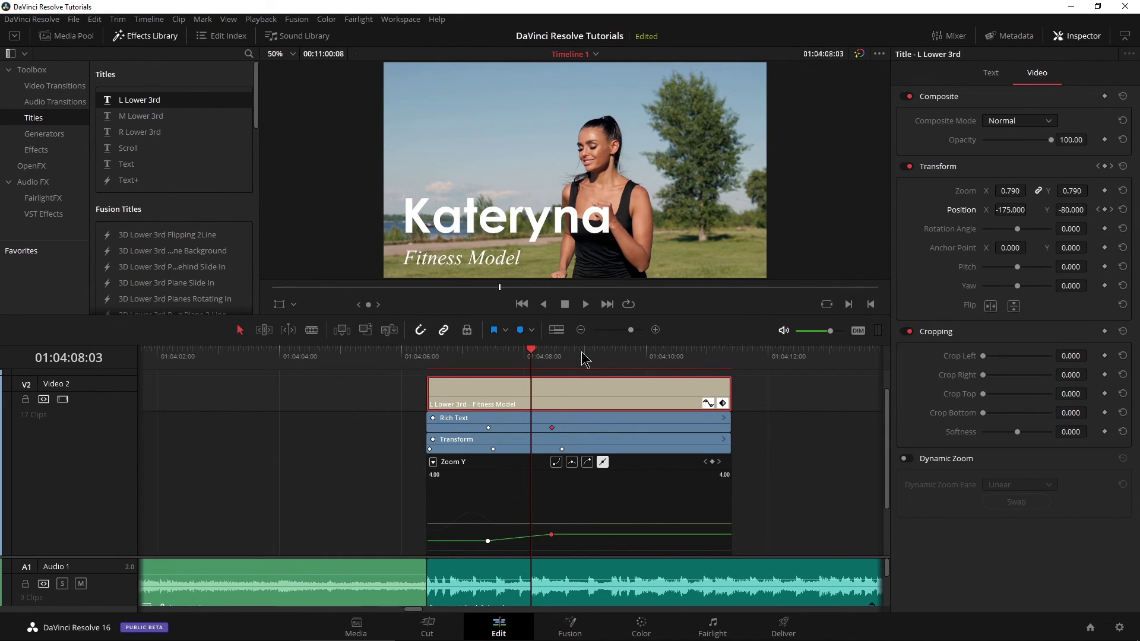
Step: Play back the lower third's slide-in and name zoom several times from just before the first zoom keyframe
drag(531, 351, 471, 356)
key(space)
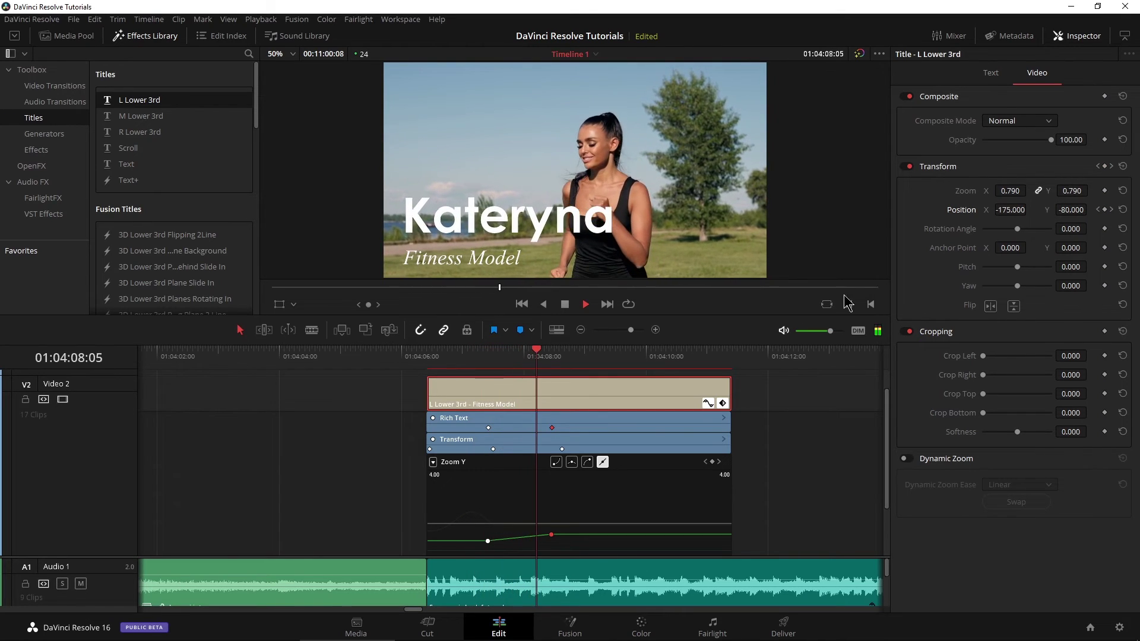
drag(572, 357, 482, 366)
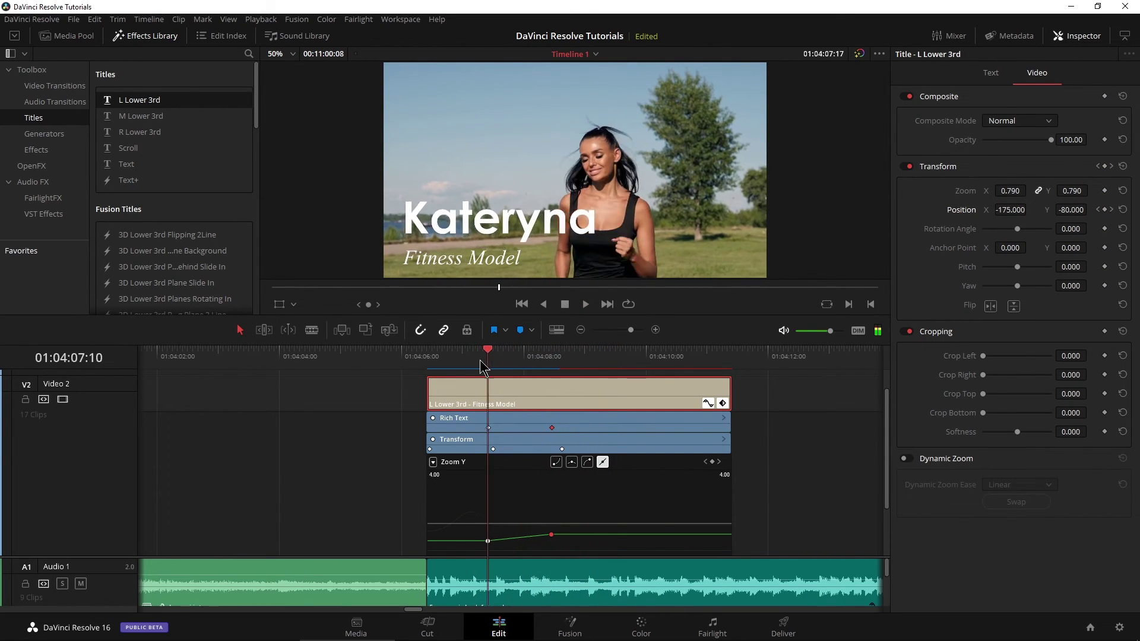
key(space)
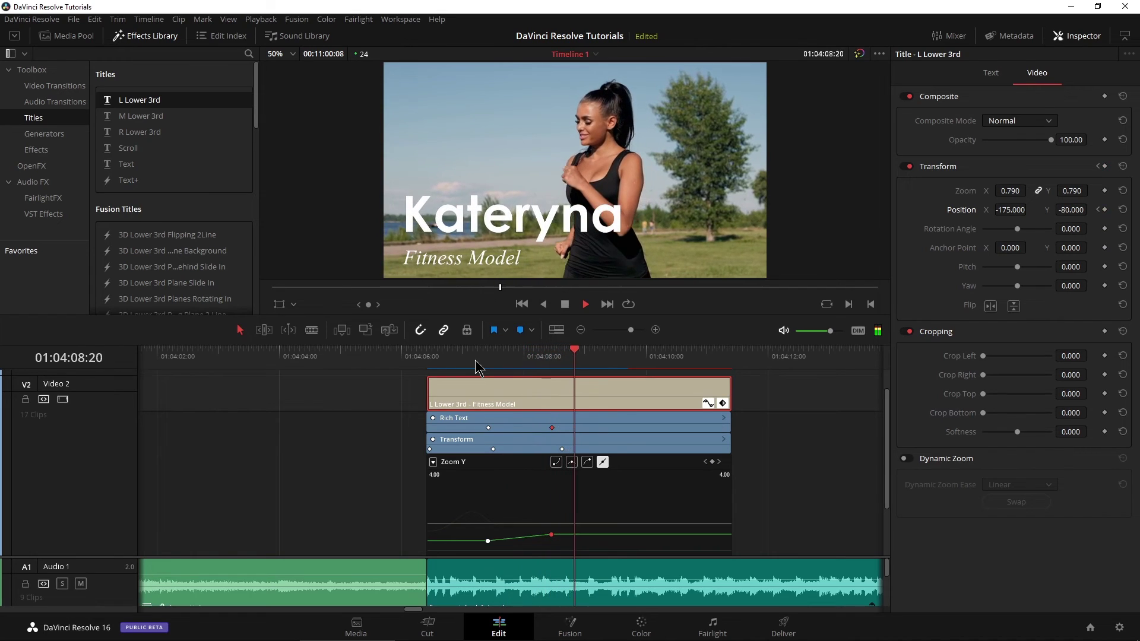
drag(538, 361, 469, 364)
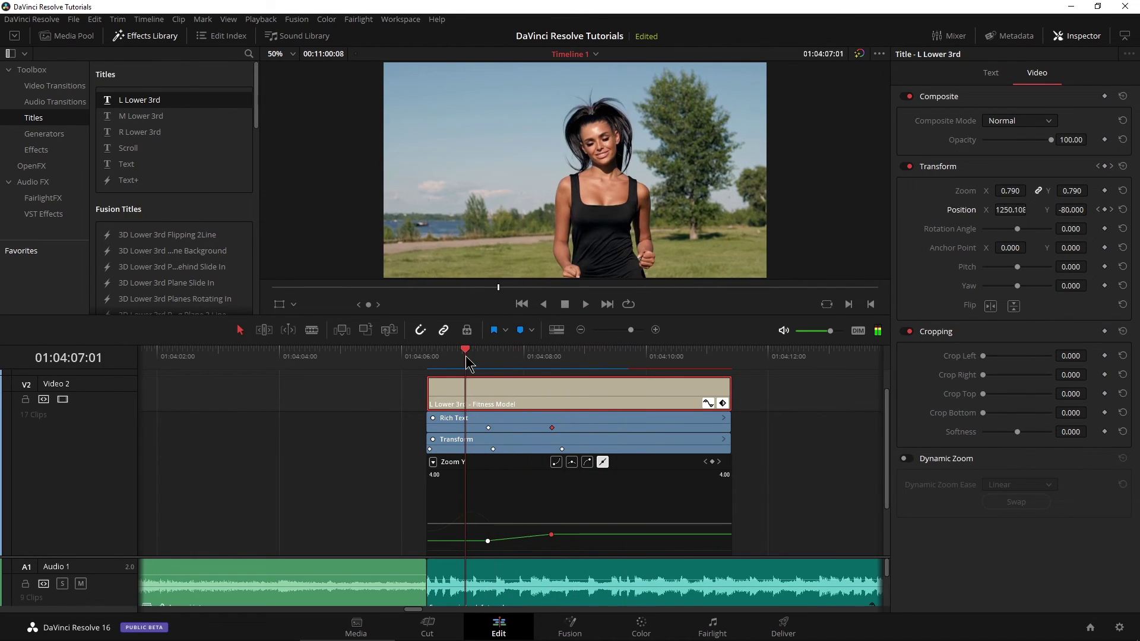
key(space)
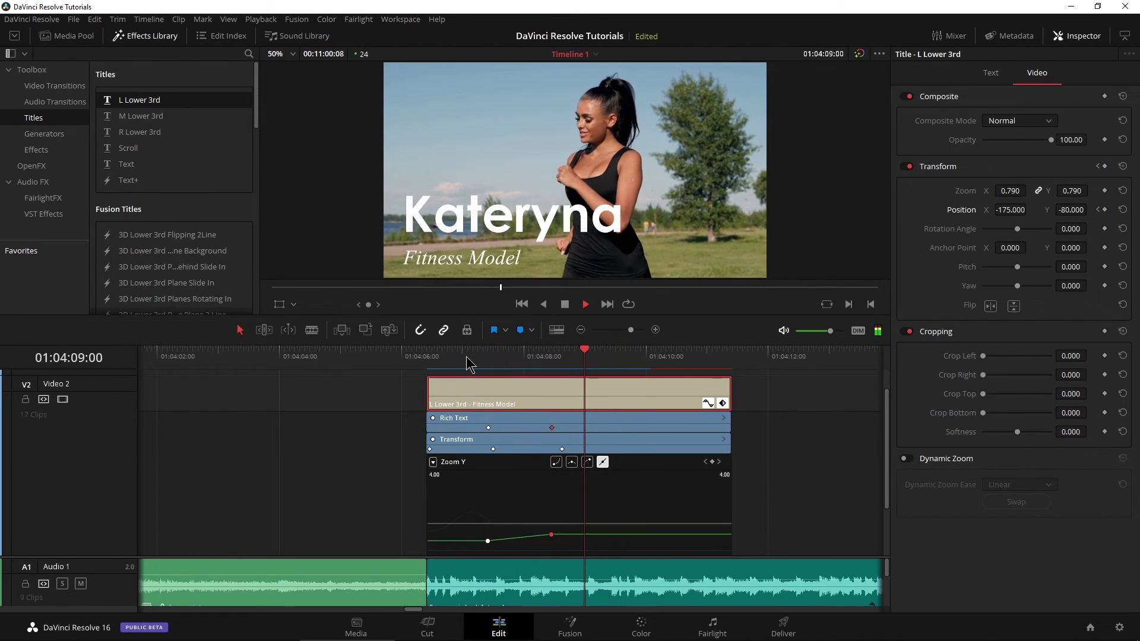
key(space)
Step: Close the title's settings and collapse the lower third's keyframe and curve editors in the timeline
click(1072, 39)
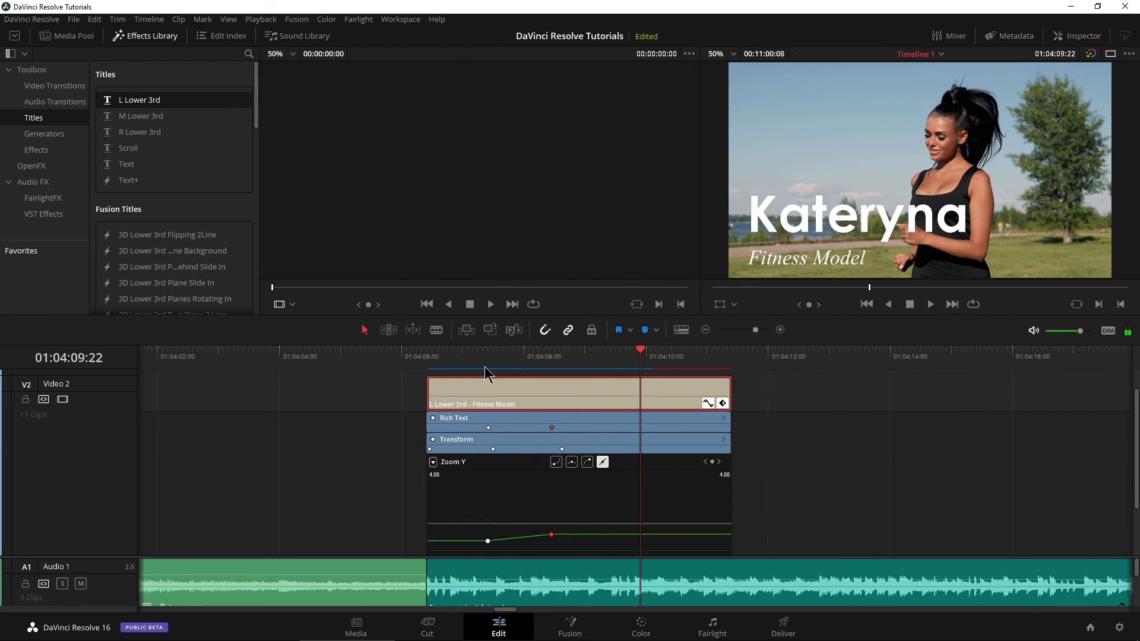
click(723, 404)
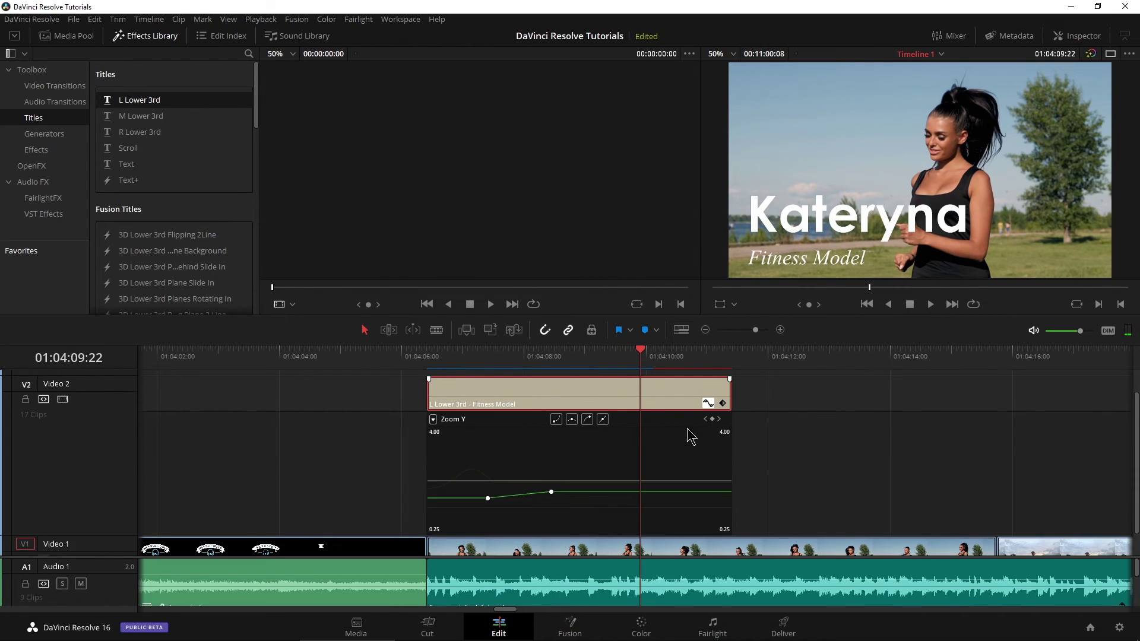
click(704, 403)
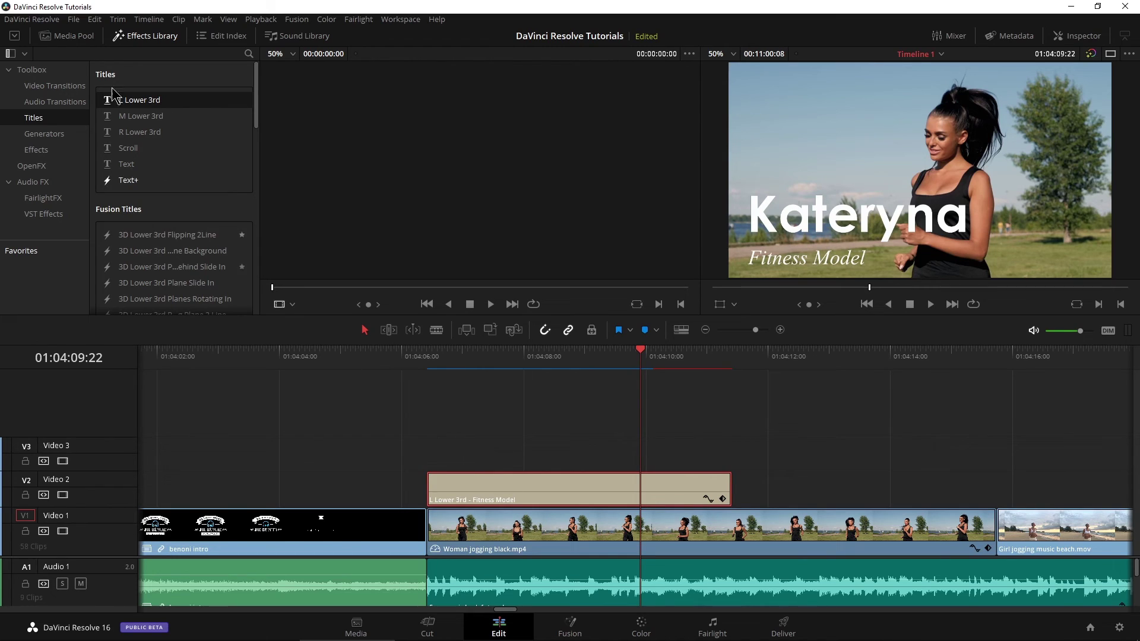
Step: Save the animated lower third to the project's Master bin, rename it "Advanced Title" and preview its thumbnail
click(74, 37)
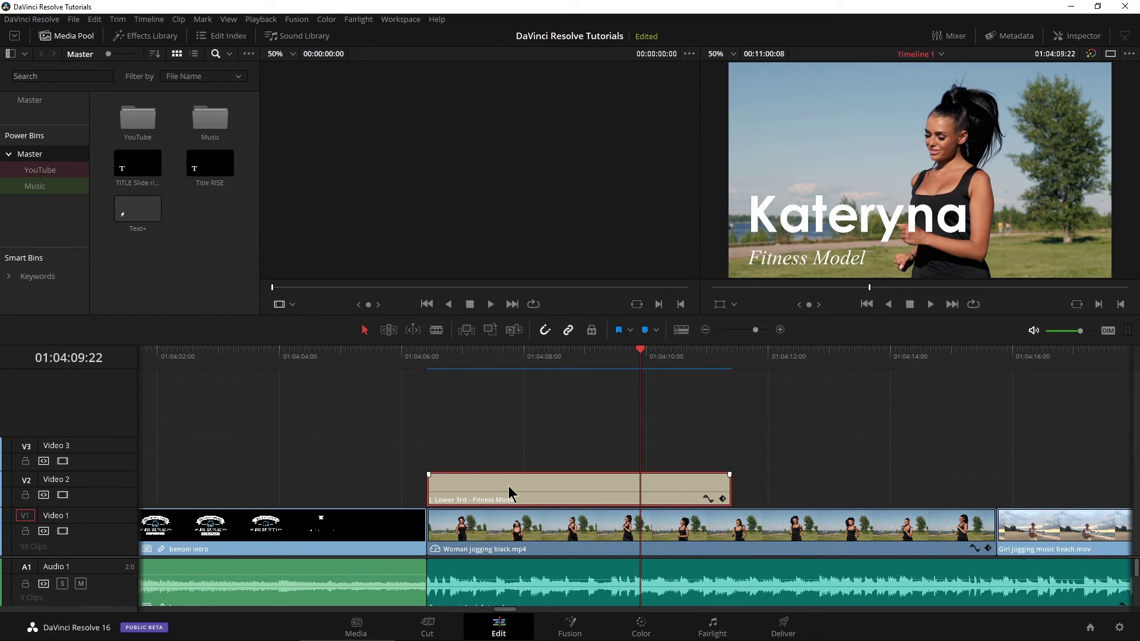
click(27, 105)
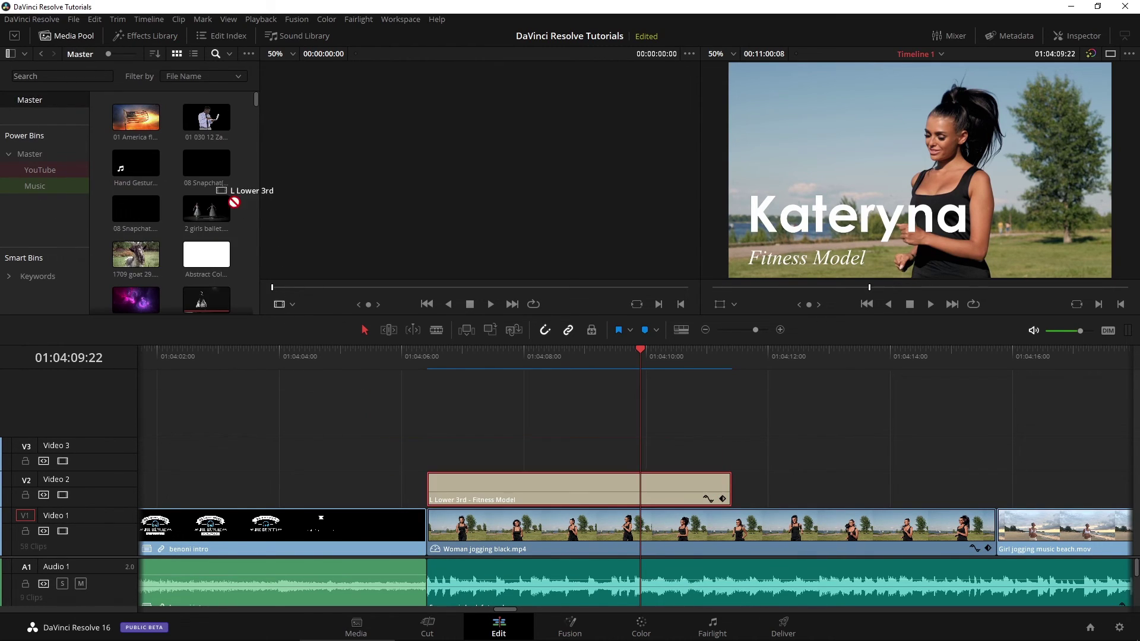
drag(234, 202, 158, 273)
click(142, 272)
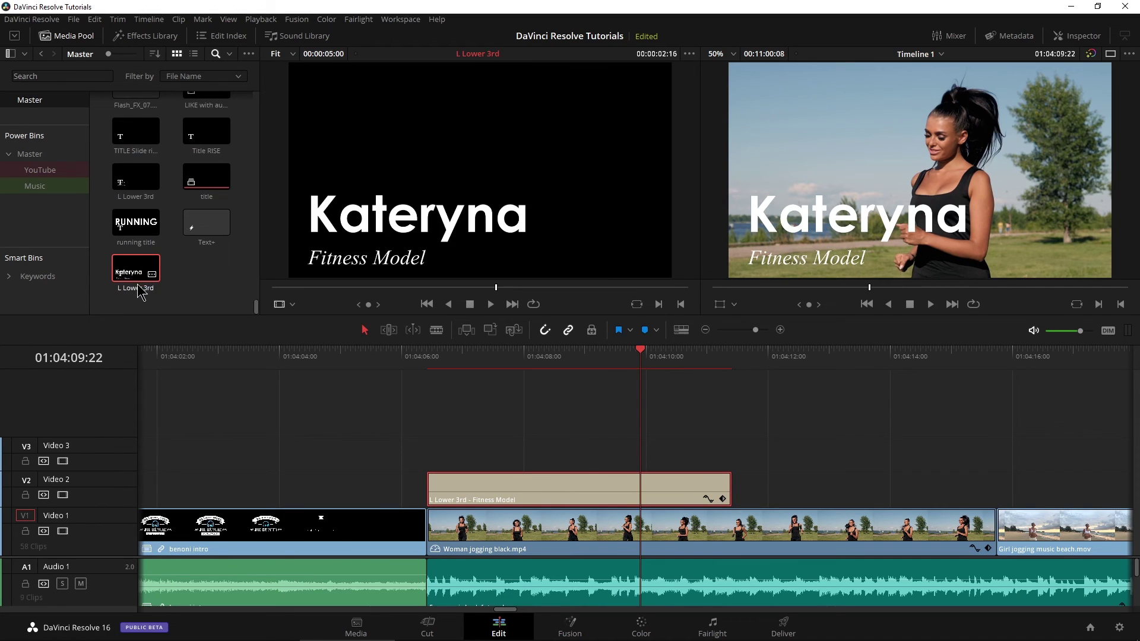
click(138, 289)
text(Advanced Title)
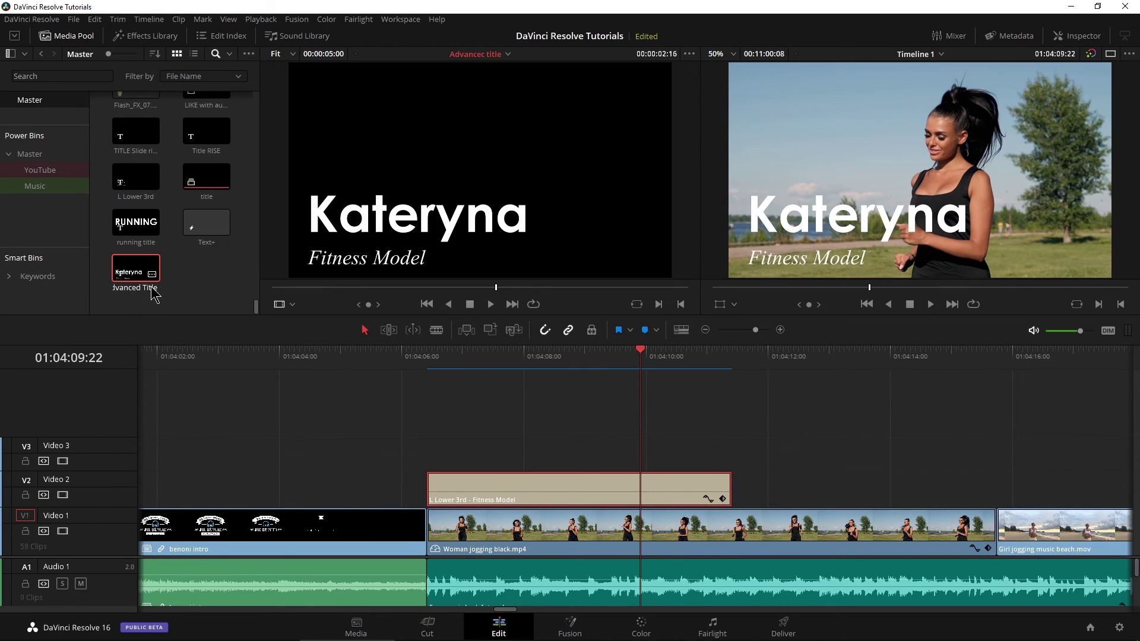
click(122, 277)
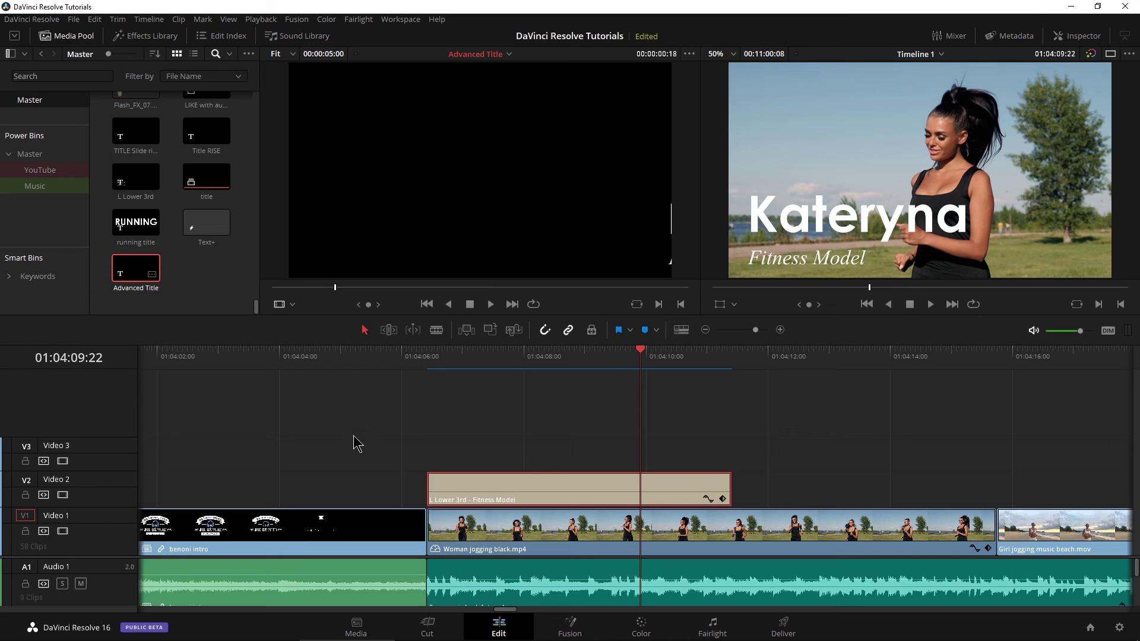
Step: Place Advanced Title on Video 2 at the start of the woman walking clip, around 01:09:24, and play it back
scroll(496, 406, down, 5)
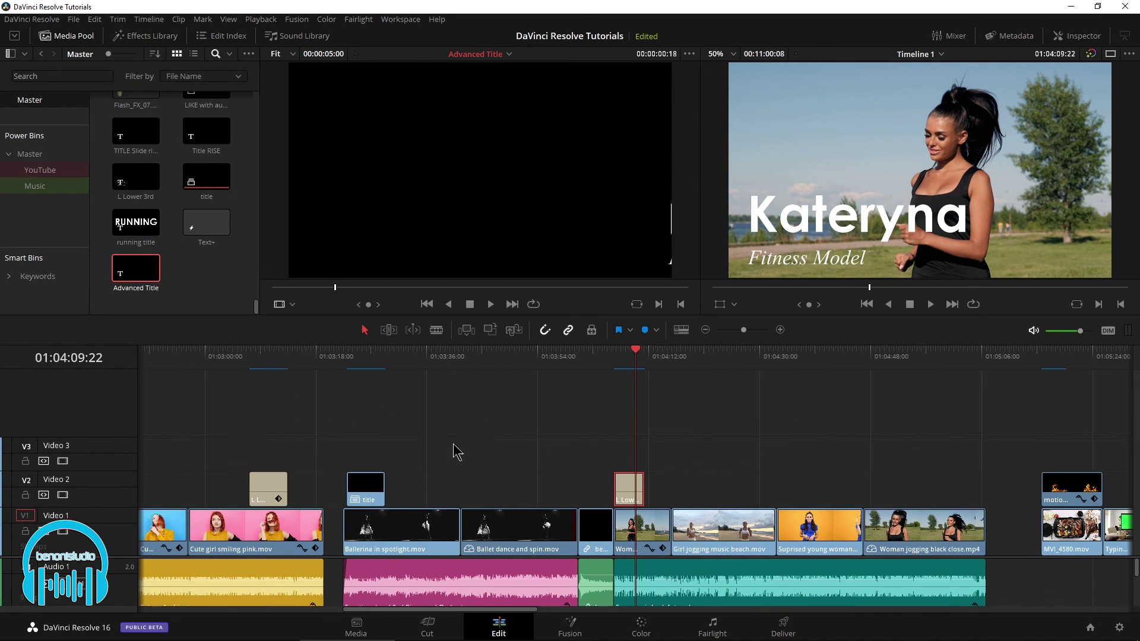
scroll(514, 467, right, 5)
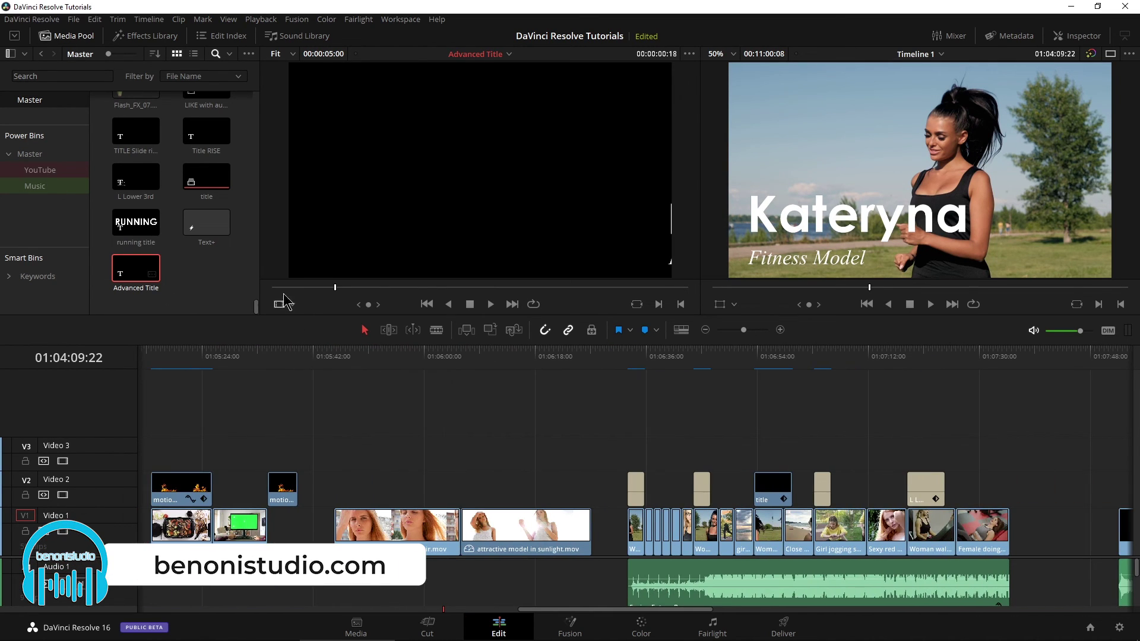
scroll(501, 428, right, 8)
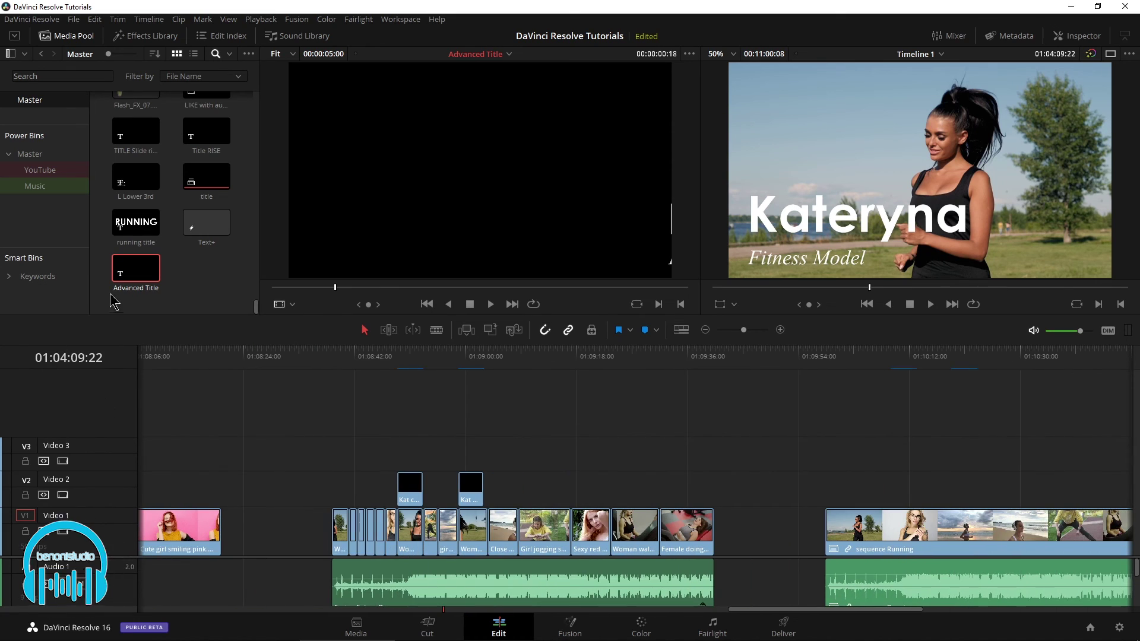
drag(136, 270, 612, 478)
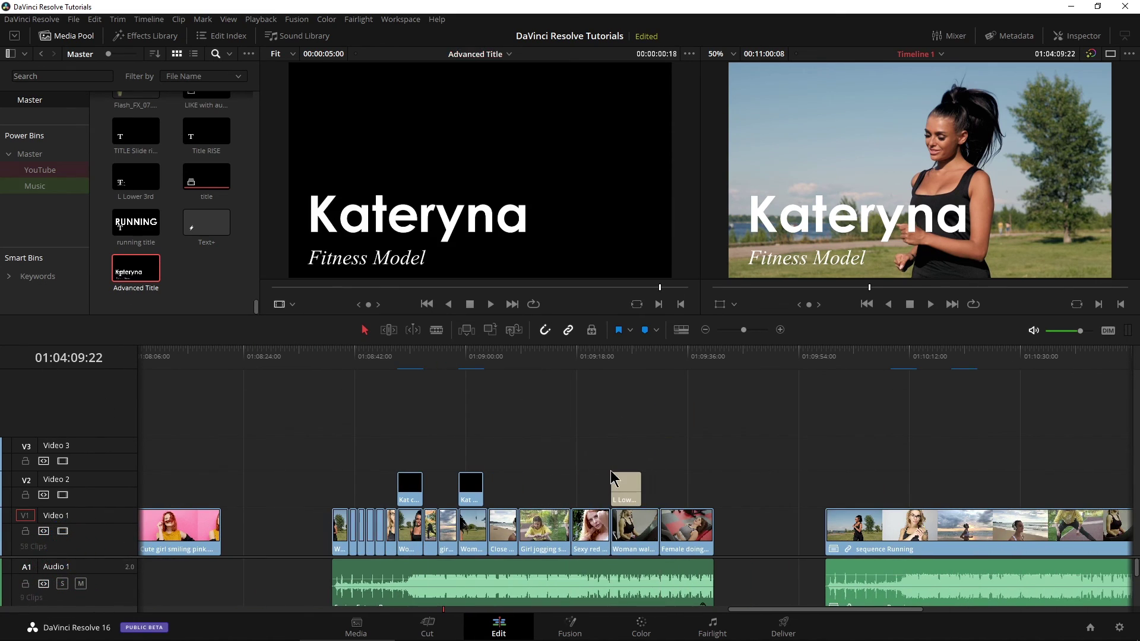
click(613, 368)
key(space)
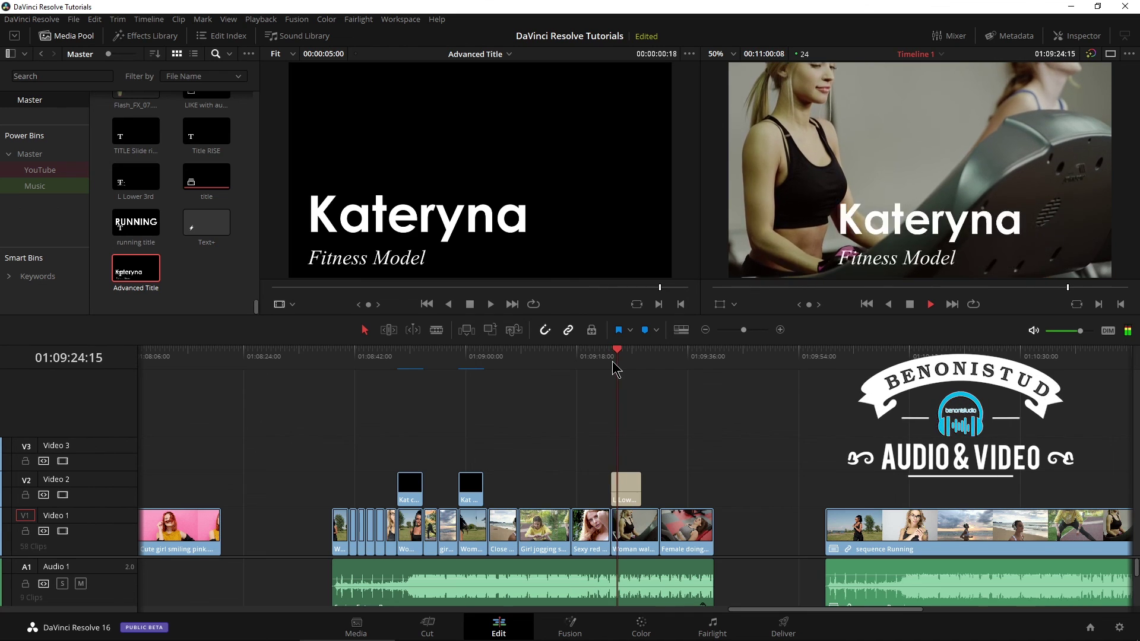